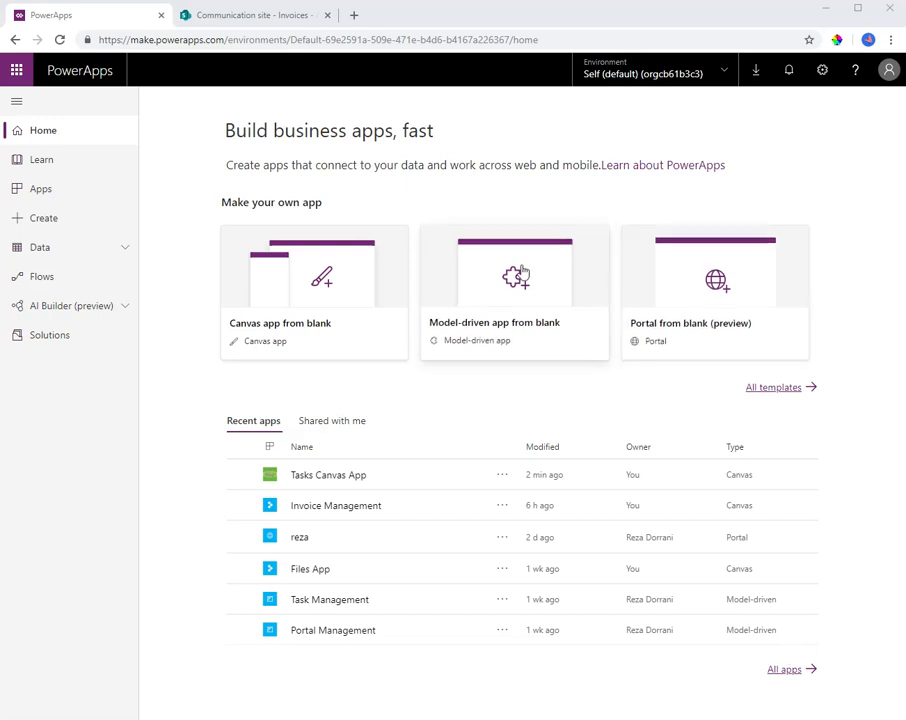
# View the existing AI Builder models and open the page for building a new AI model
pyautogui.click(97, 315)
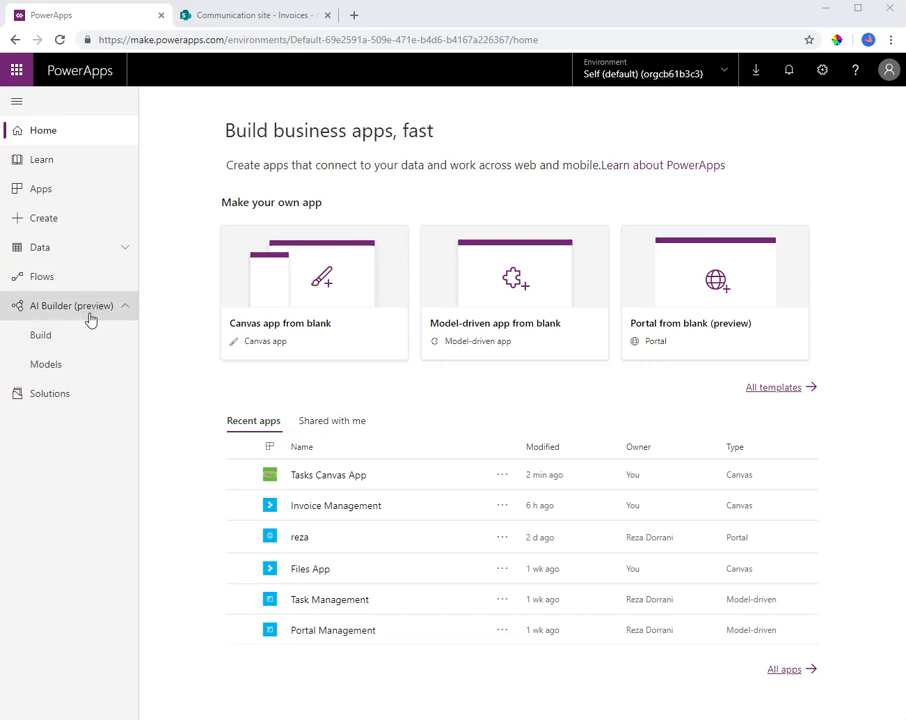
pyautogui.click(65, 364)
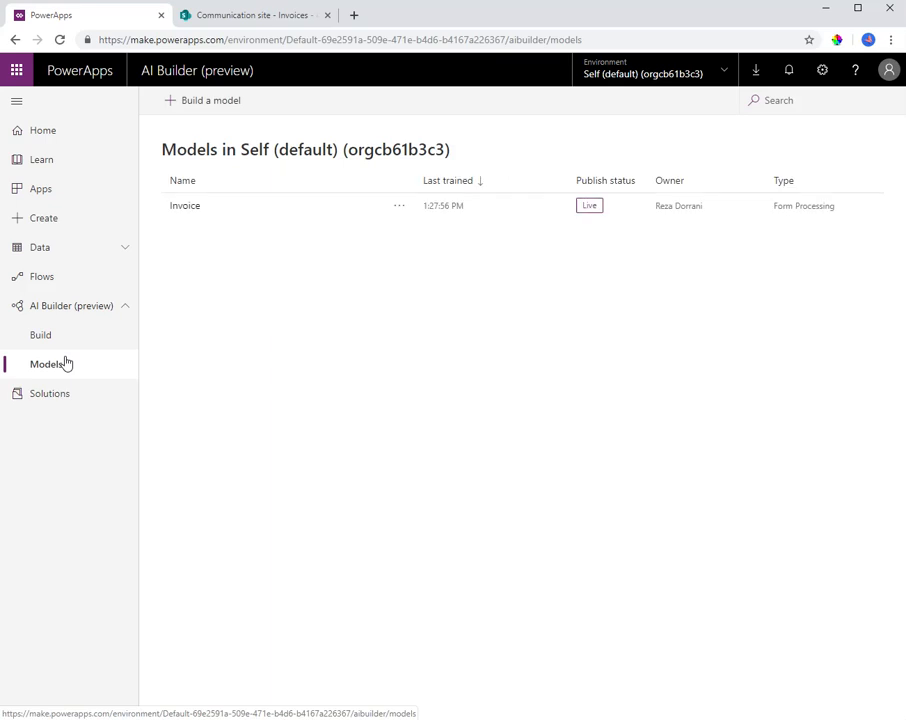
pyautogui.click(64, 341)
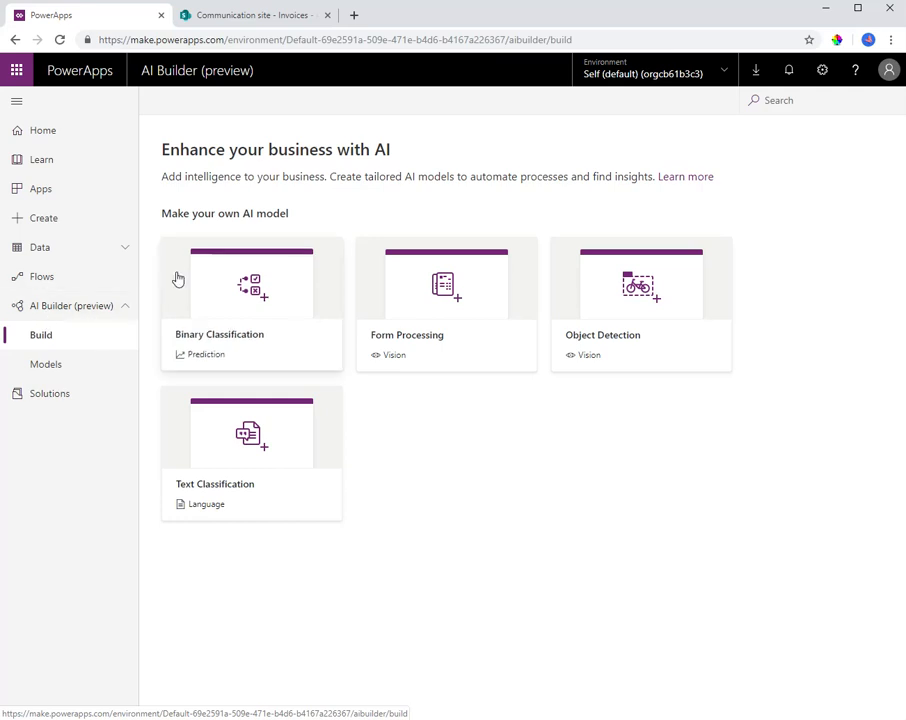
# Open a new browser tab
pyautogui.click(354, 16)
pyautogui.write('p')
pyautogui.press('BackSpace')
pyautogui.press('BackSpace')
pyautogui.write('portal')
pyautogui.press('BackSpace')
pyautogui.press('BackSpace')
pyautogui.press('BackSpace')
pyautogui.press('BackSpace')
pyautogui.press('BackSpace')
pyautogui.press('BackSpace')
pyautogui.press('BackSpace')
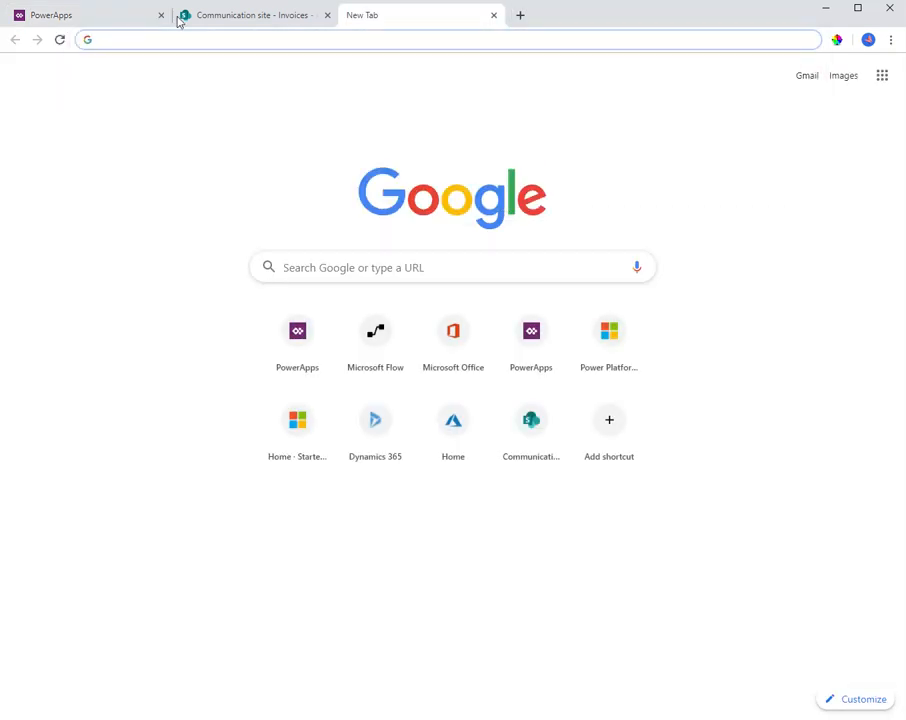
pyautogui.click(128, 16)
# Load the Power Platform admin center in the new browser tab from admin.powerplatform.com
pyautogui.click(443, 18)
pyautogui.write('admin.powe')
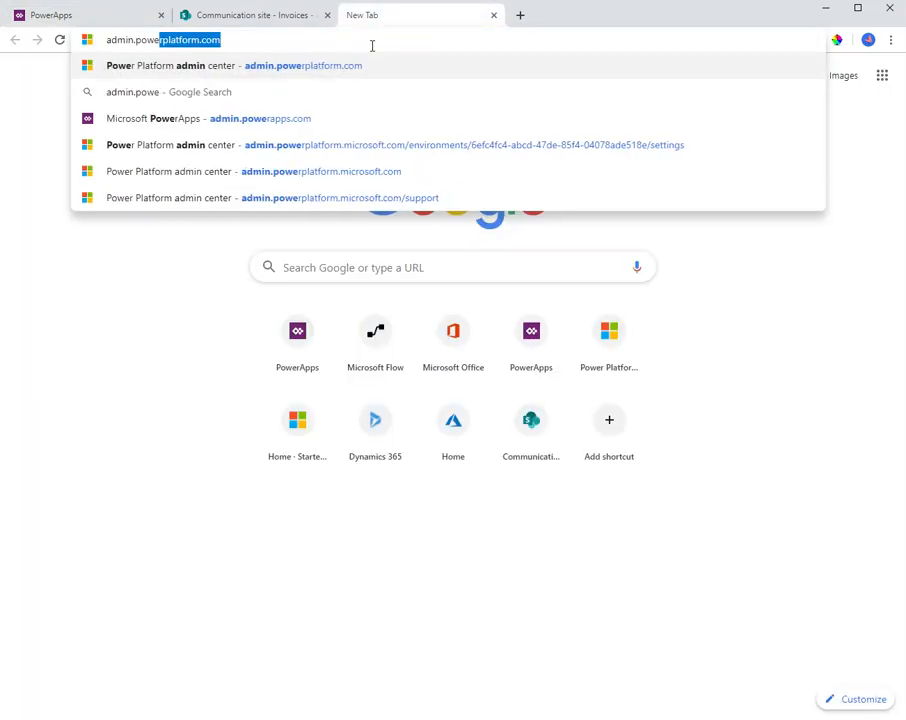
pyautogui.press('Return')
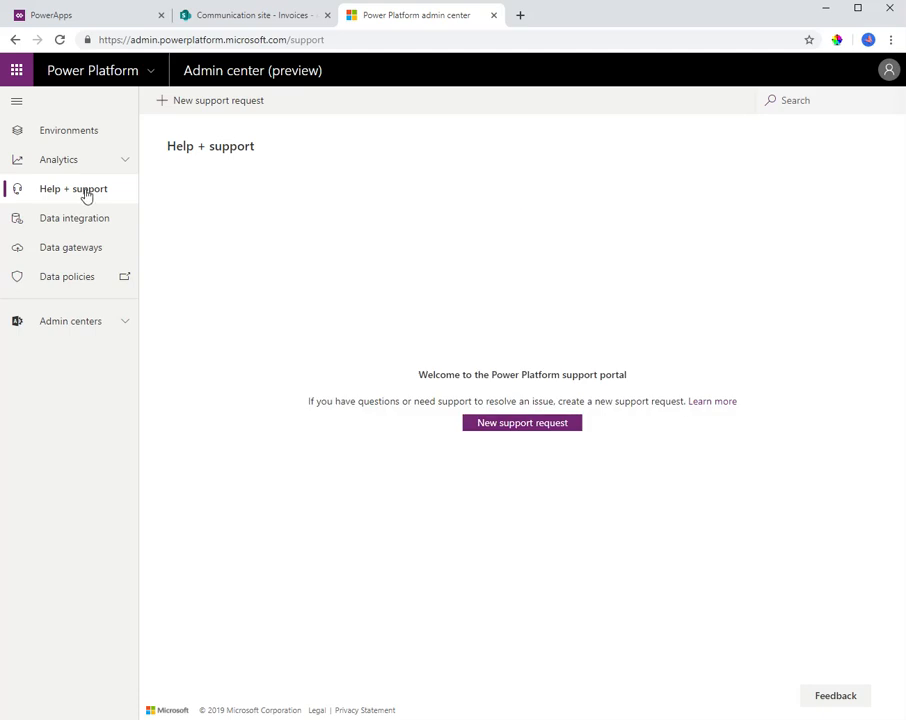
# Check the admin center's web address and open the list of environments
pyautogui.click(196, 40)
pyautogui.doubleClick(135, 40)
pyautogui.click(177, 40)
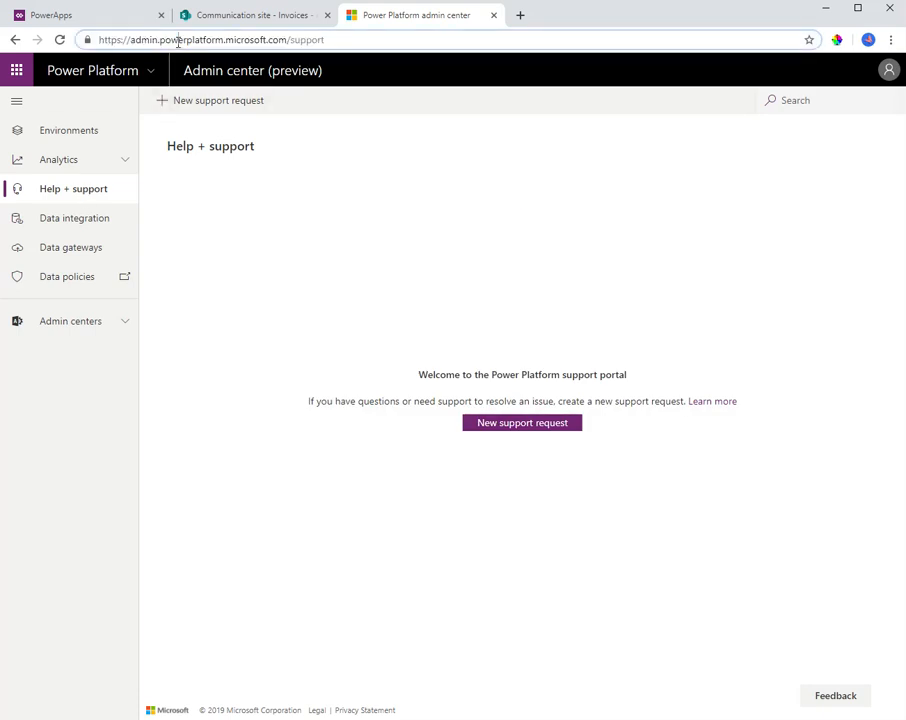
pyautogui.doubleClick(190, 40)
pyautogui.click(74, 133)
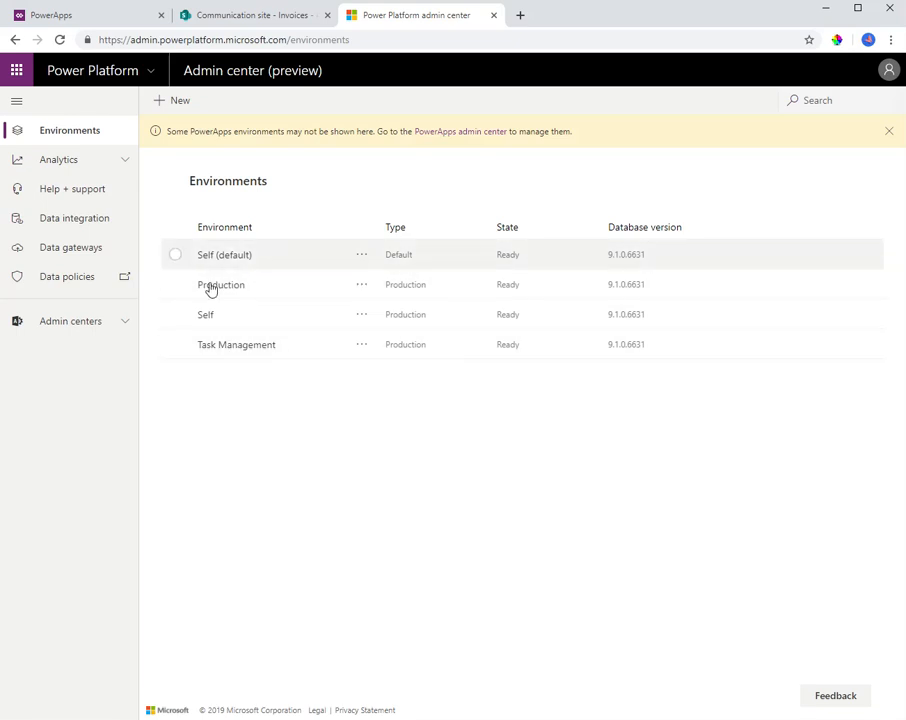
# Check which environment PowerApps uses and compare the actions available for the Self (default) and Production environments in the admin center
pyautogui.click(101, 26)
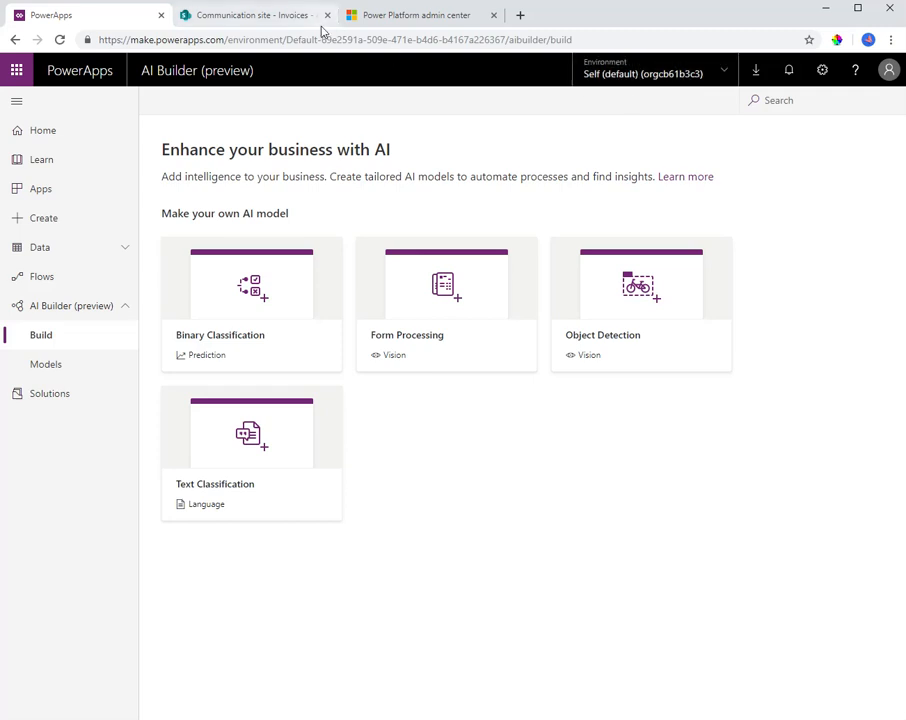
pyautogui.click(390, 24)
pyautogui.click(364, 256)
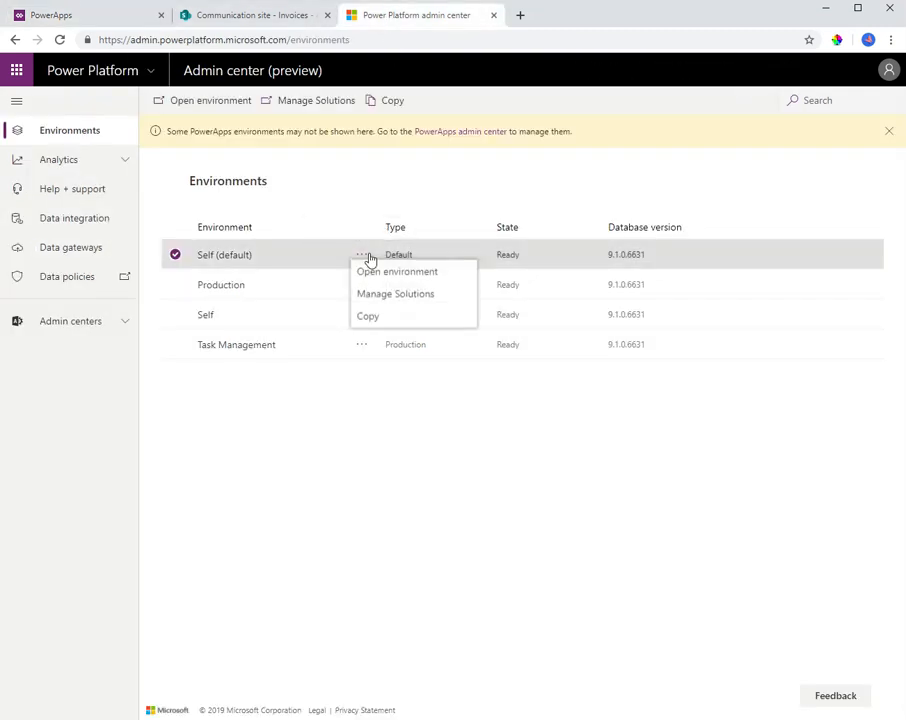
pyautogui.click(175, 254)
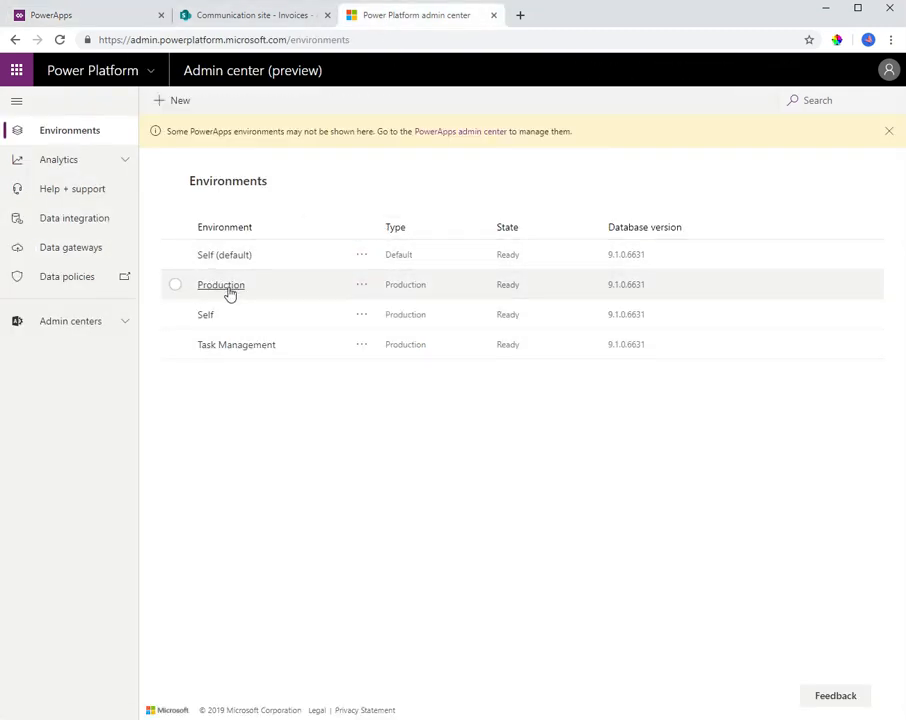
pyautogui.click(173, 287)
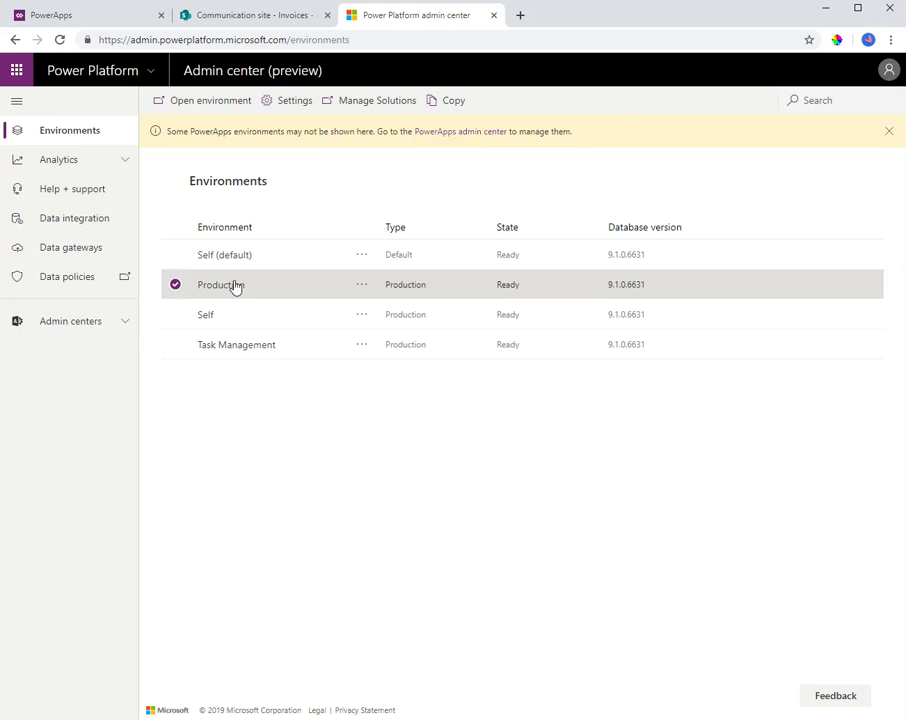
pyautogui.click(362, 286)
pyautogui.click(173, 284)
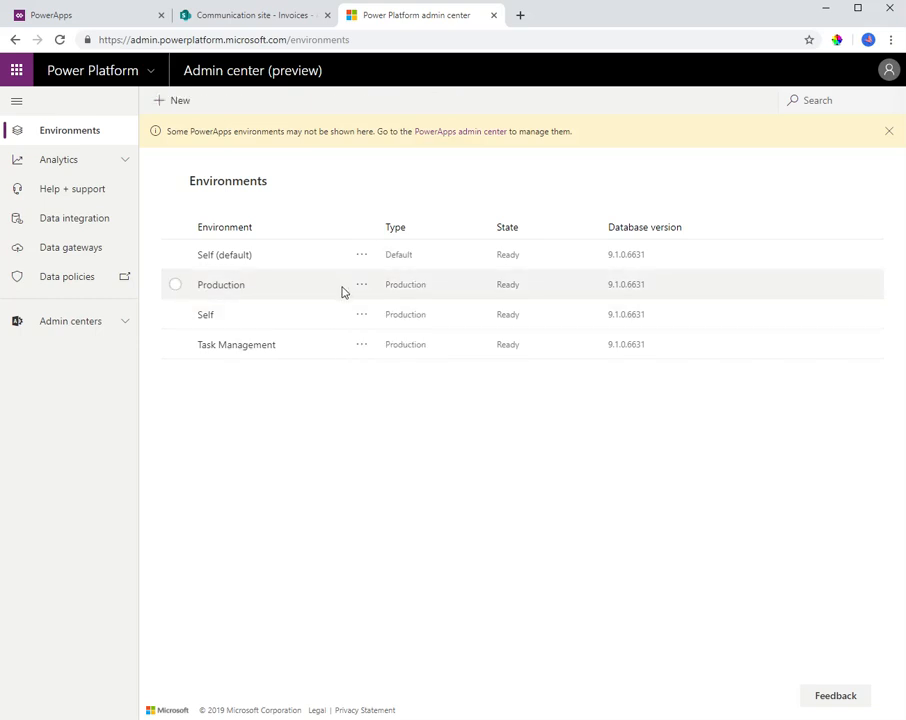
pyautogui.click(370, 287)
pyautogui.click(362, 286)
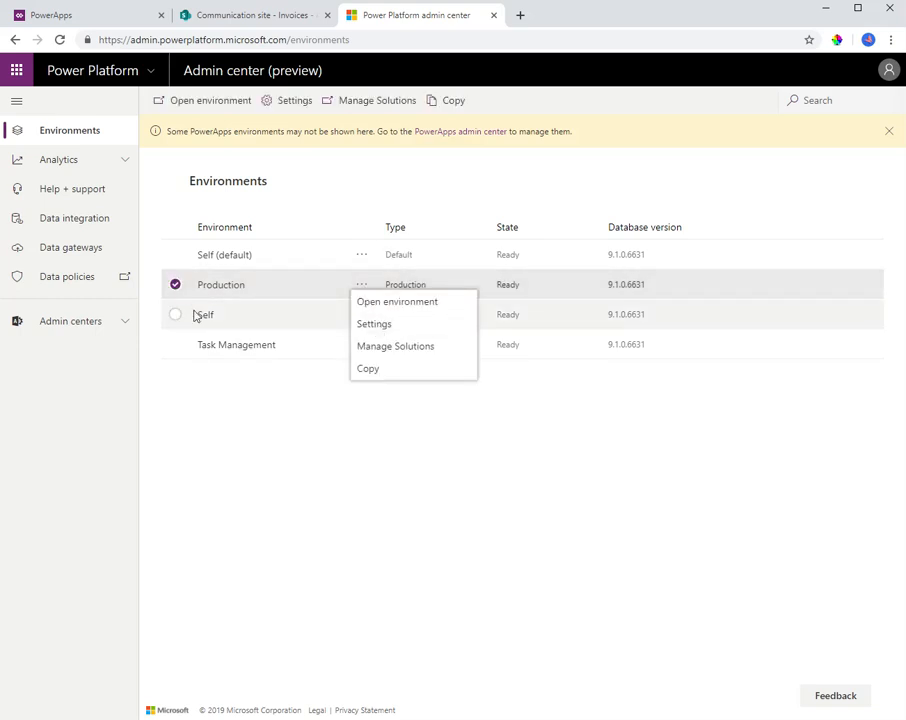
pyautogui.click(178, 288)
pyautogui.click(362, 256)
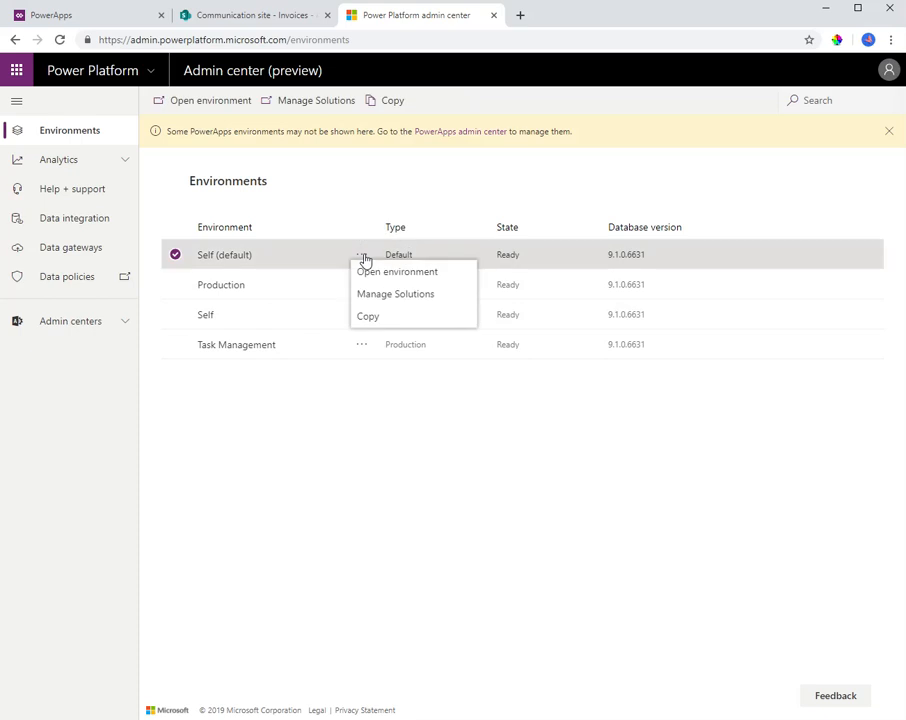
# Open the Self (default) environment, replace "hub?geo=Na" in its web address with "settings" to load its settings, and open the product Features
pyautogui.click(225, 261)
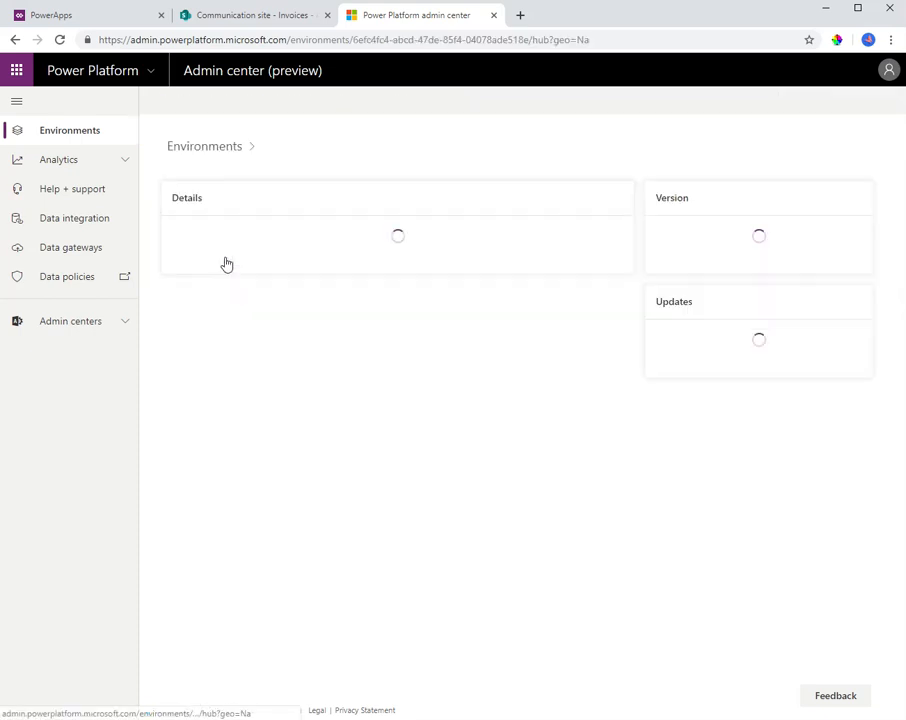
pyautogui.click(539, 46)
pyautogui.moveTo(531, 40); pyautogui.dragTo(681, 40)
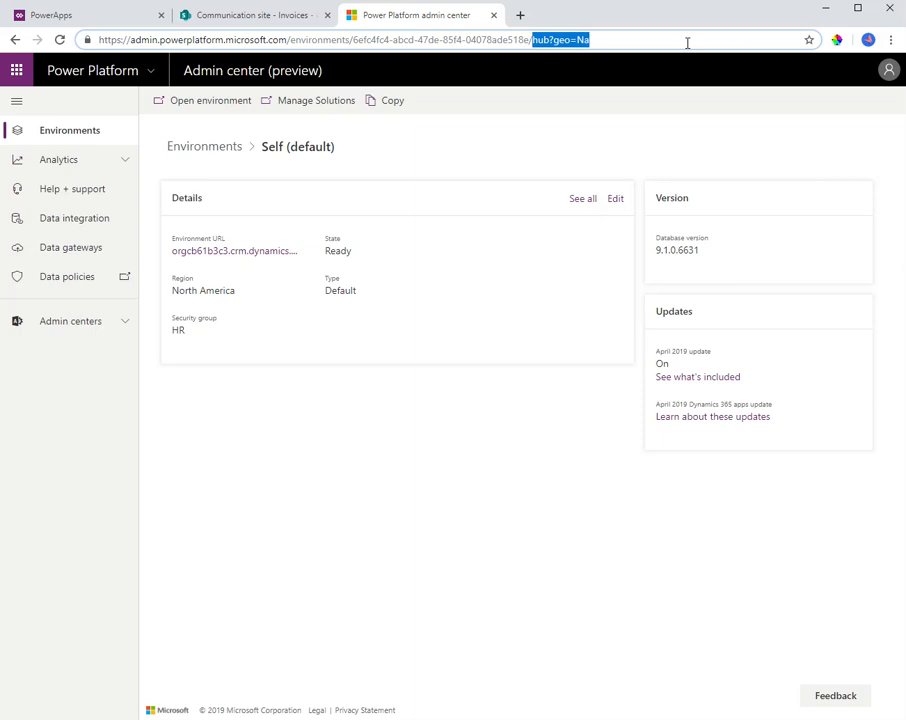
pyautogui.write('settings')
pyautogui.press('Return')
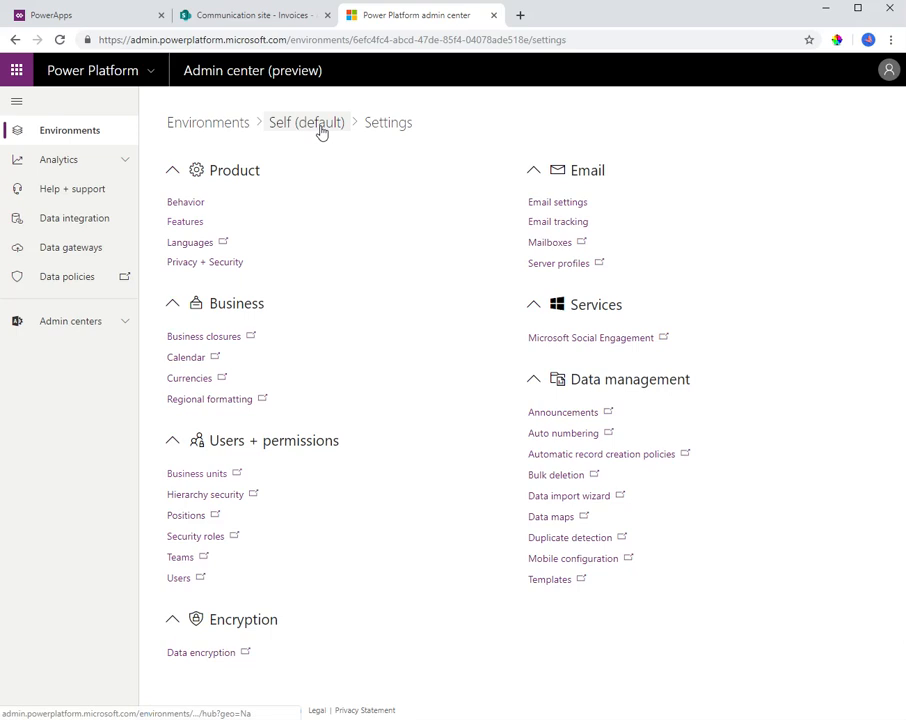
pyautogui.click(190, 226)
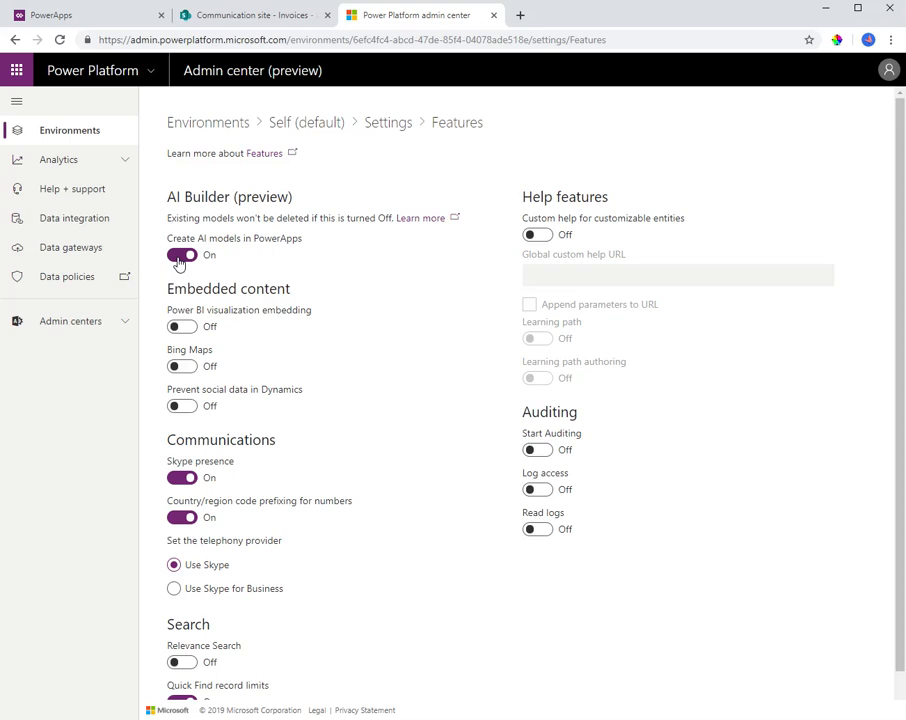
# Switch back to PowerApps, start a Form Processing AI model and view its invoice example
pyautogui.click(55, 15)
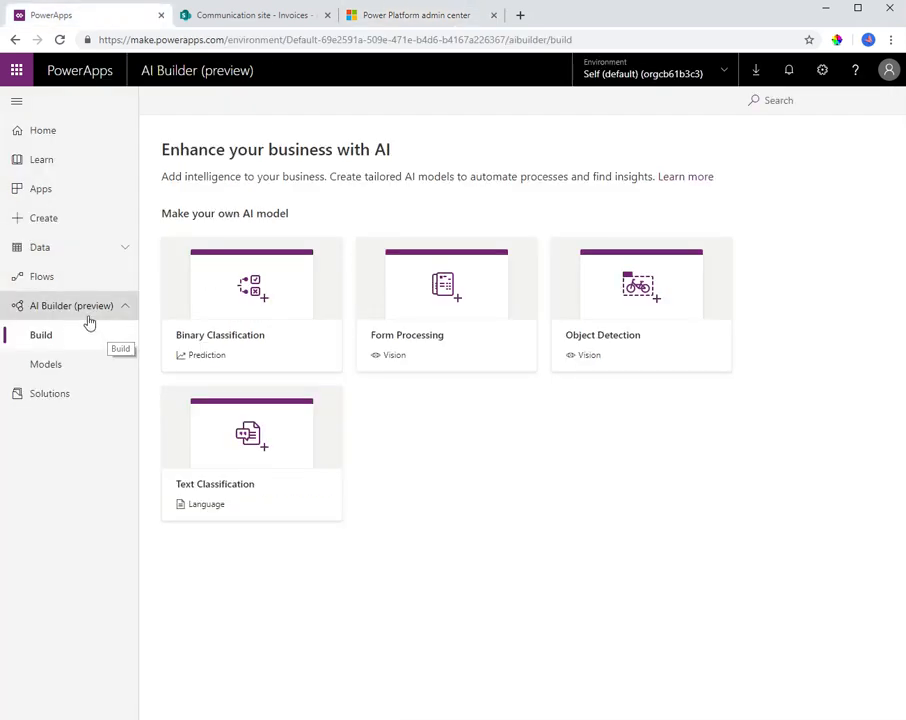
pyautogui.click(461, 298)
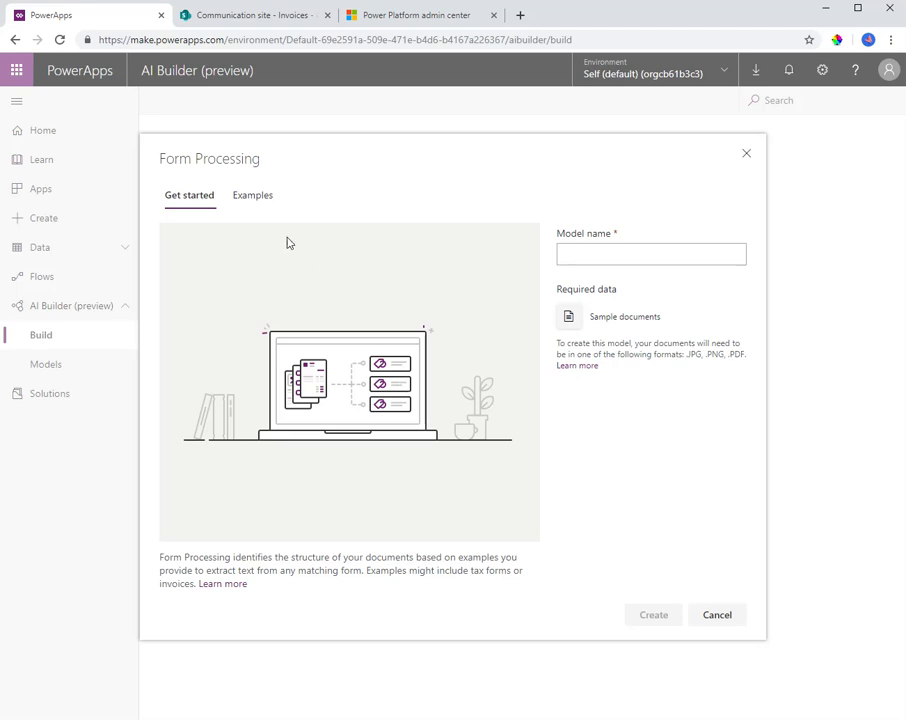
pyautogui.click(252, 198)
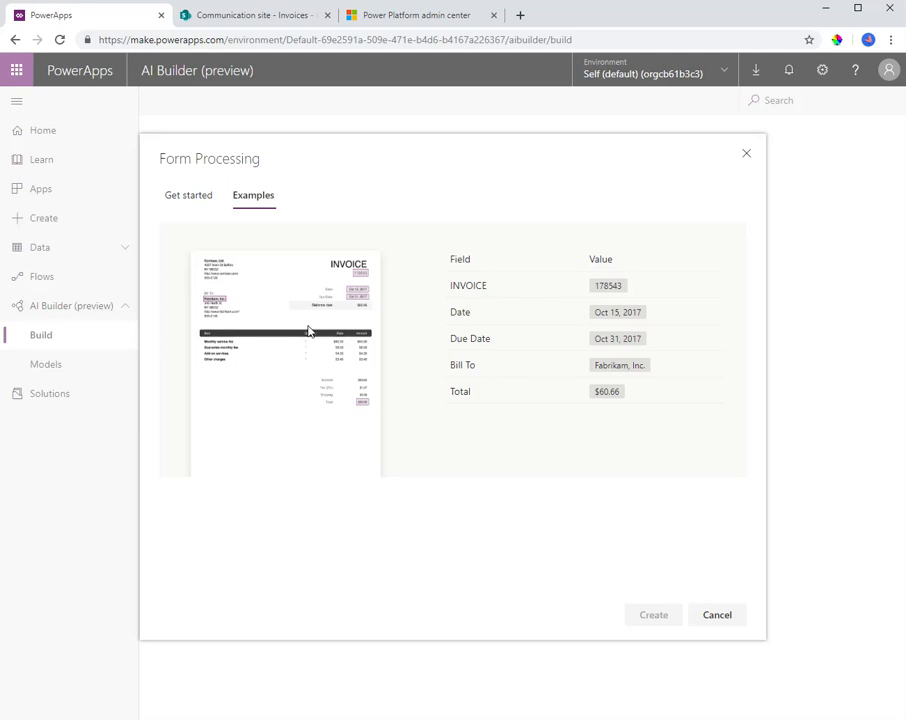
# Name the Form Processing model "Invoice Model 2" and create it
pyautogui.click(190, 207)
pyautogui.click(591, 253)
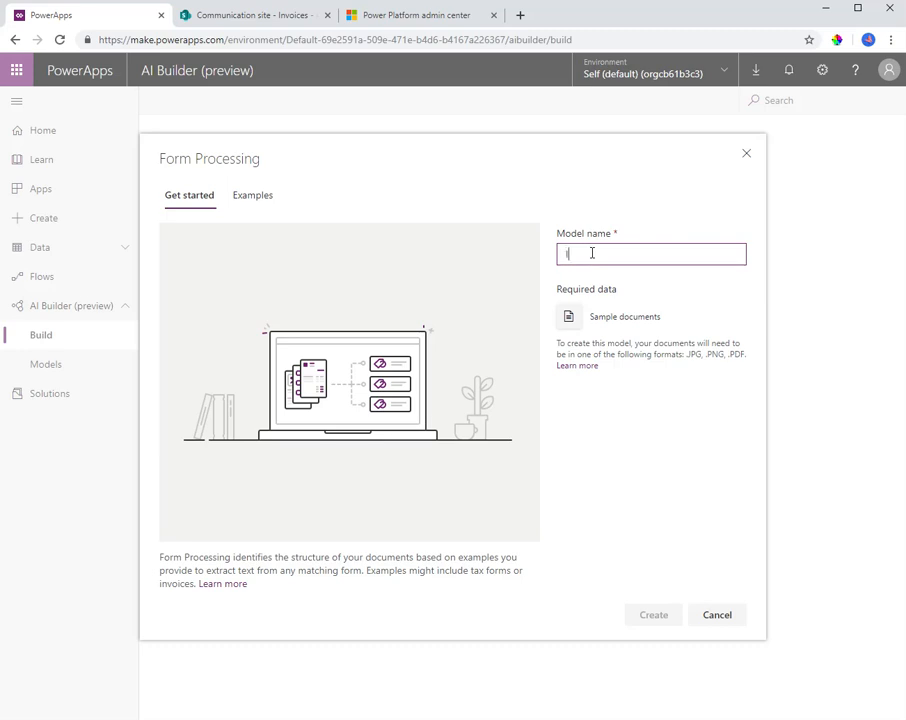
pyautogui.write('Invoice Model 2')
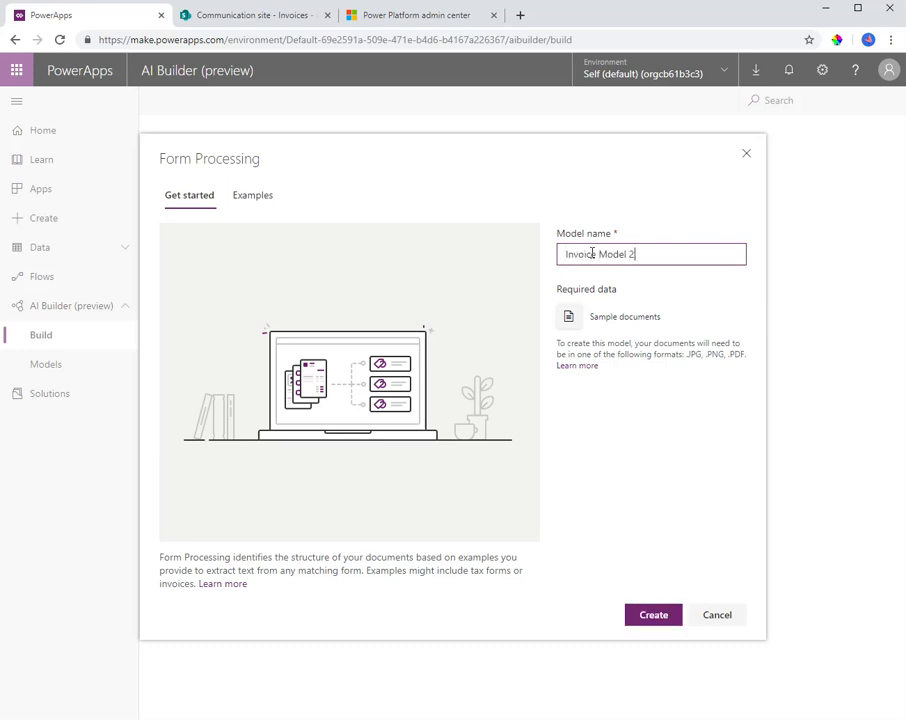
pyautogui.click(632, 624)
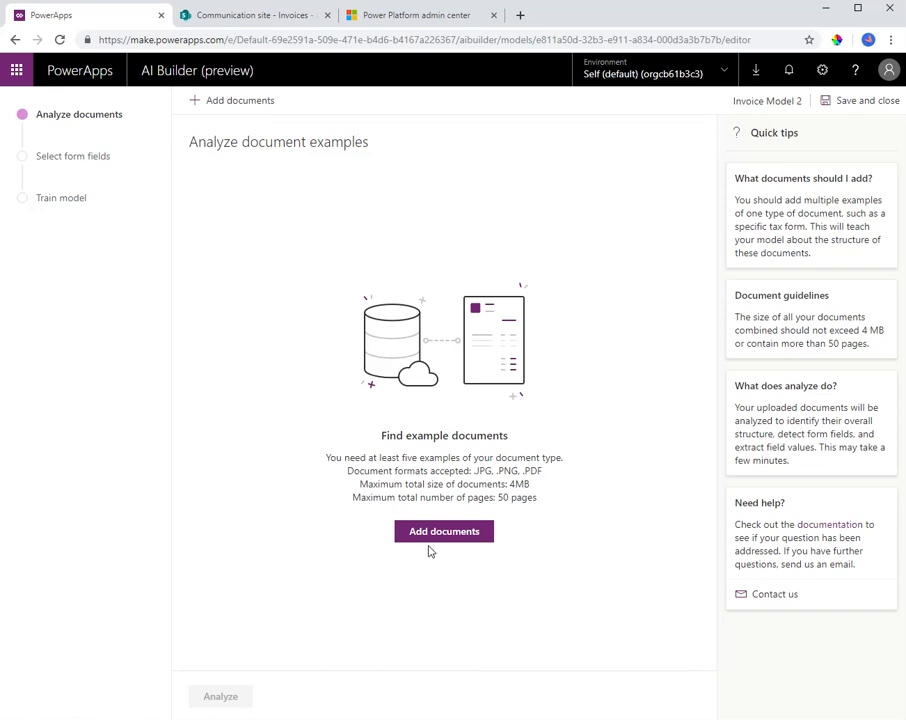
# Upload five sample invoice documents to the model and start analyzing them
pyautogui.click(464, 538)
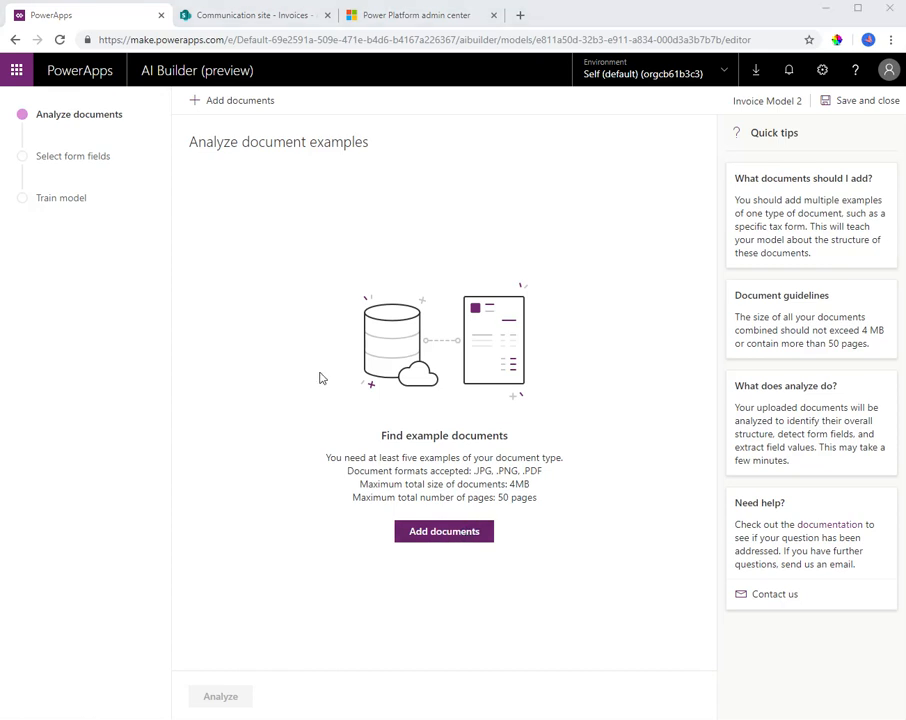
pyautogui.click(180, 128)
pyautogui.keyDown('shift'); pyautogui.click(455, 118); pyautogui.keyUp('shift')
pyautogui.press('Return')
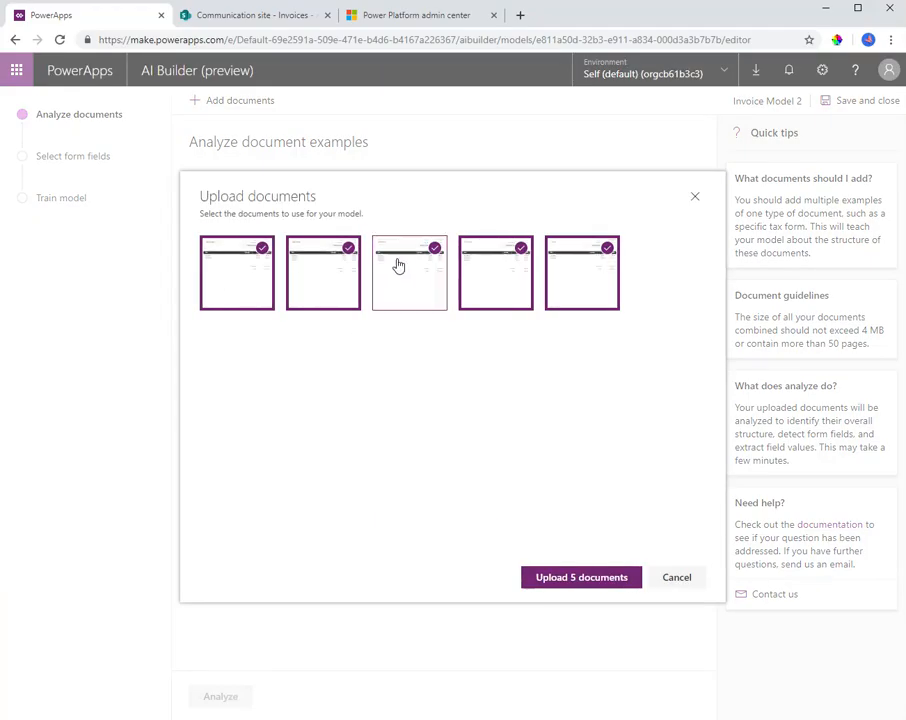
pyautogui.click(579, 577)
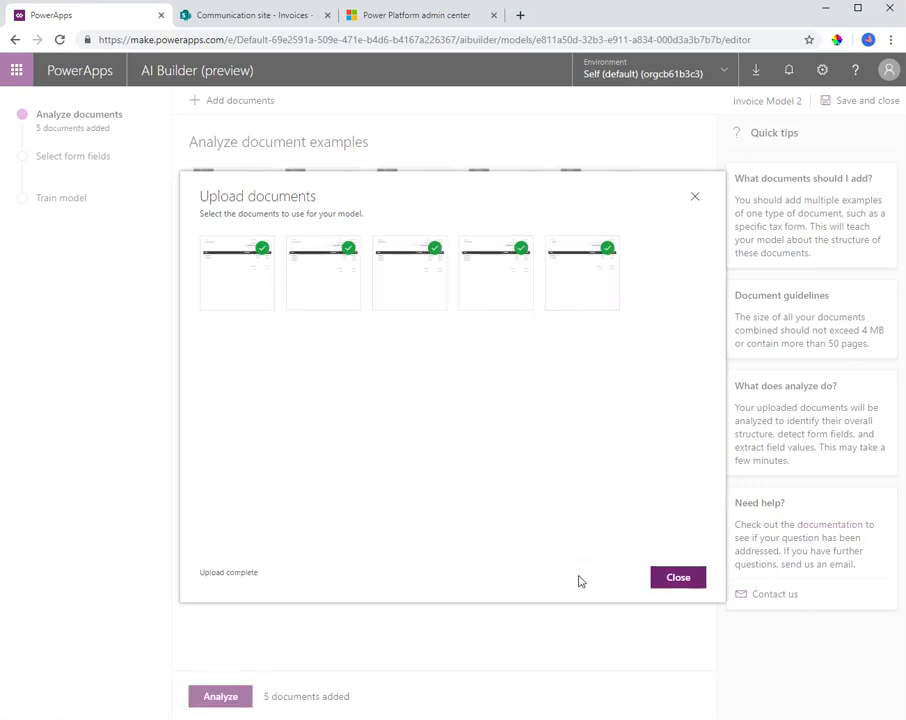
pyautogui.click(677, 577)
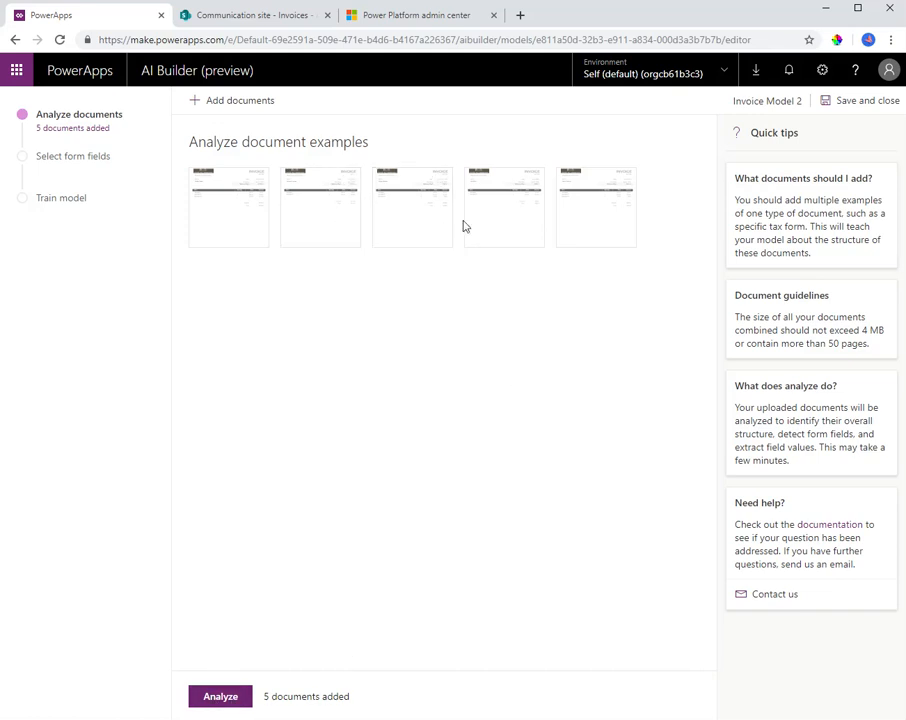
pyautogui.click(232, 699)
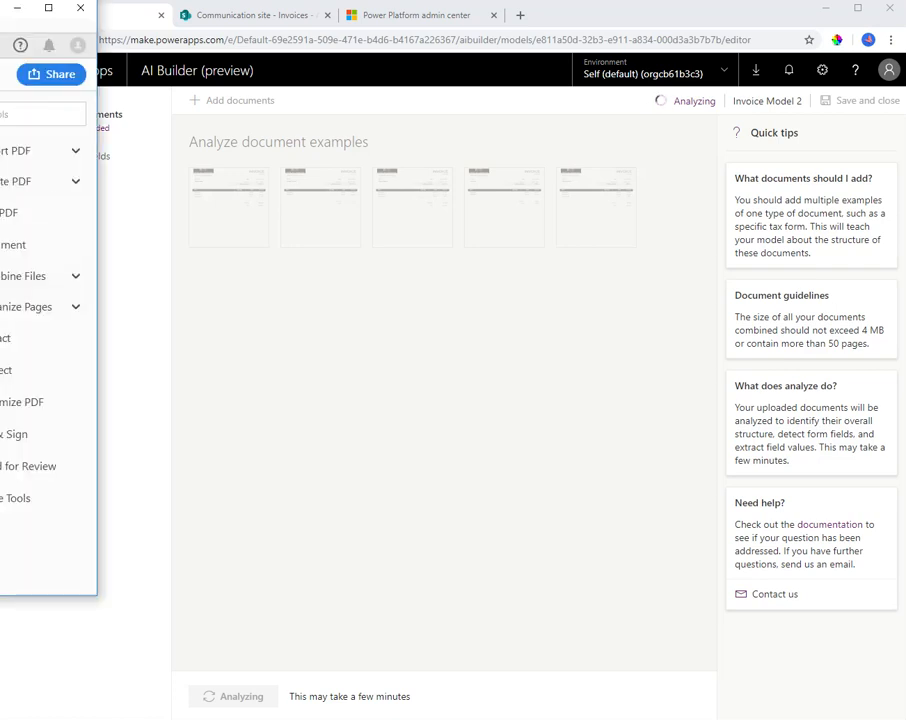
# Bring the sample invoice PDF in Adobe Acrobat Reader into view and examine its header fields, item table and totals
pyautogui.moveTo(0, 18); pyautogui.dragTo(801, 92)
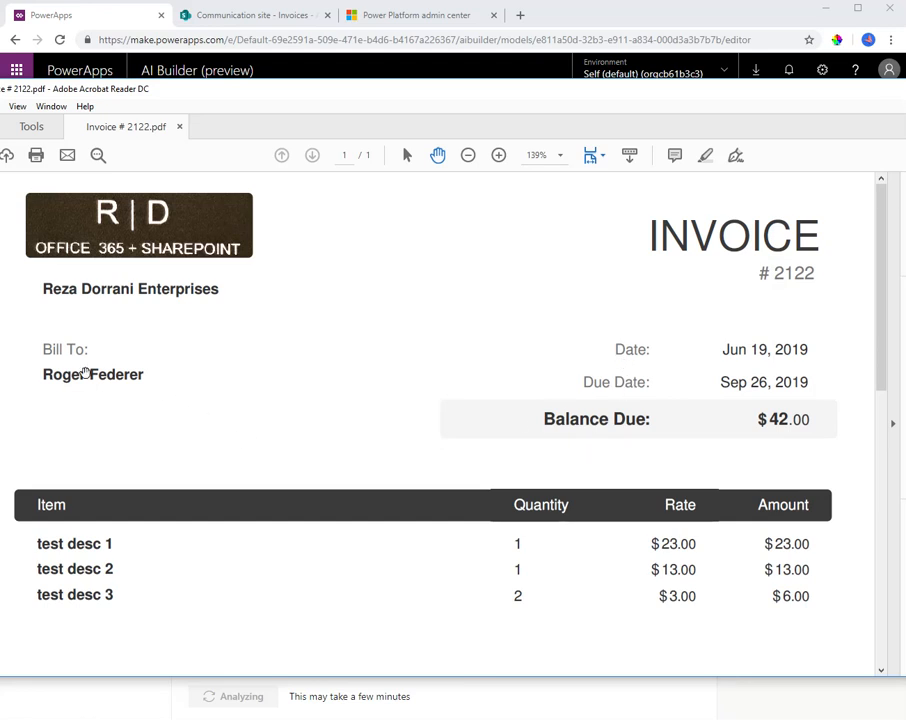
pyautogui.scroll(-1, 210, 445)
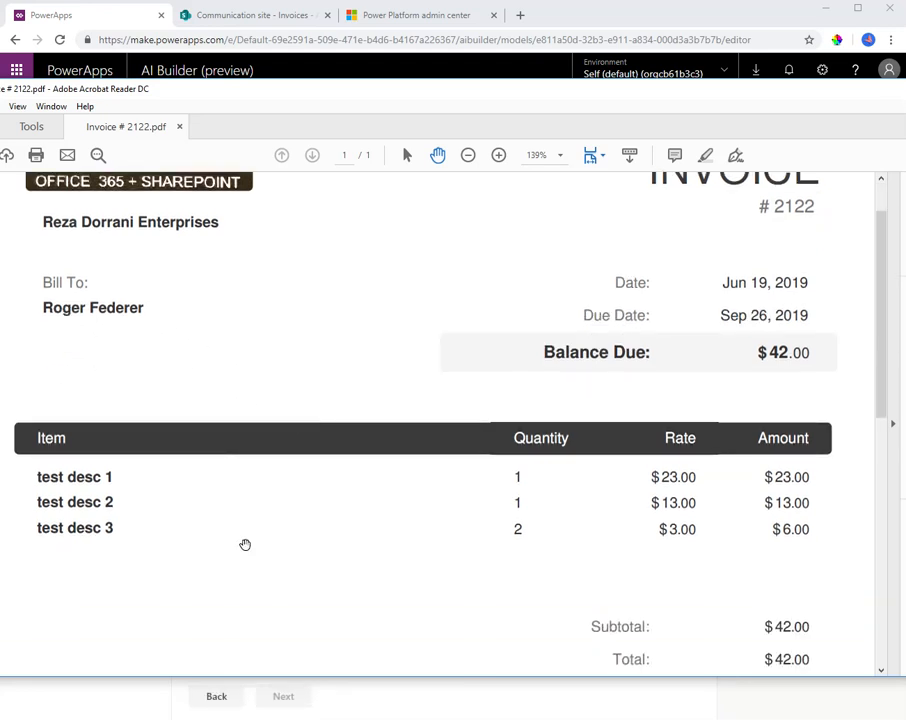
pyautogui.scroll(-1, 257, 483)
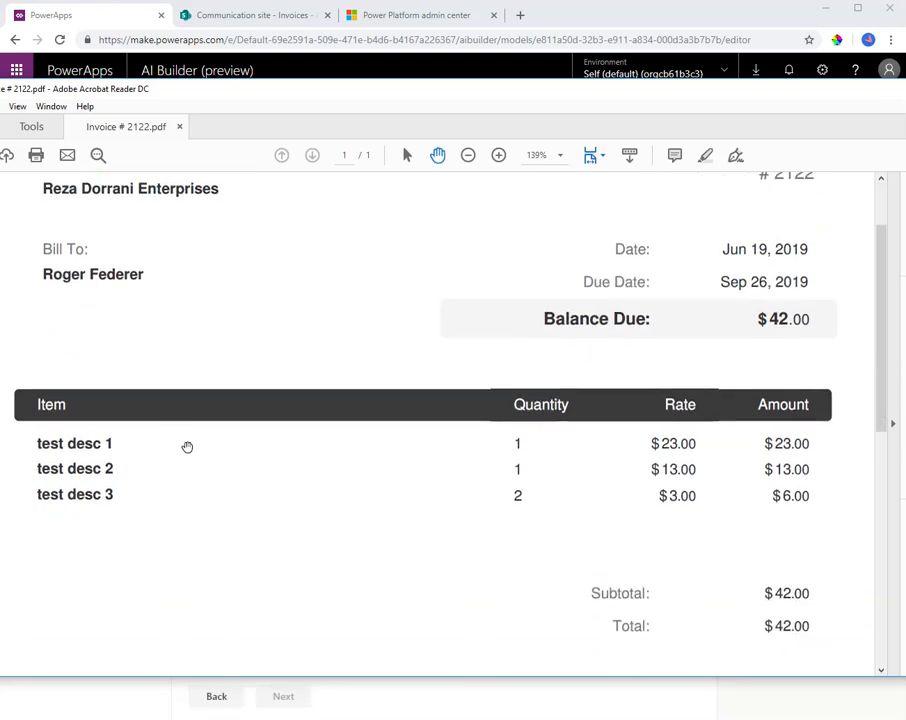
pyautogui.scroll(-2, 122, 470)
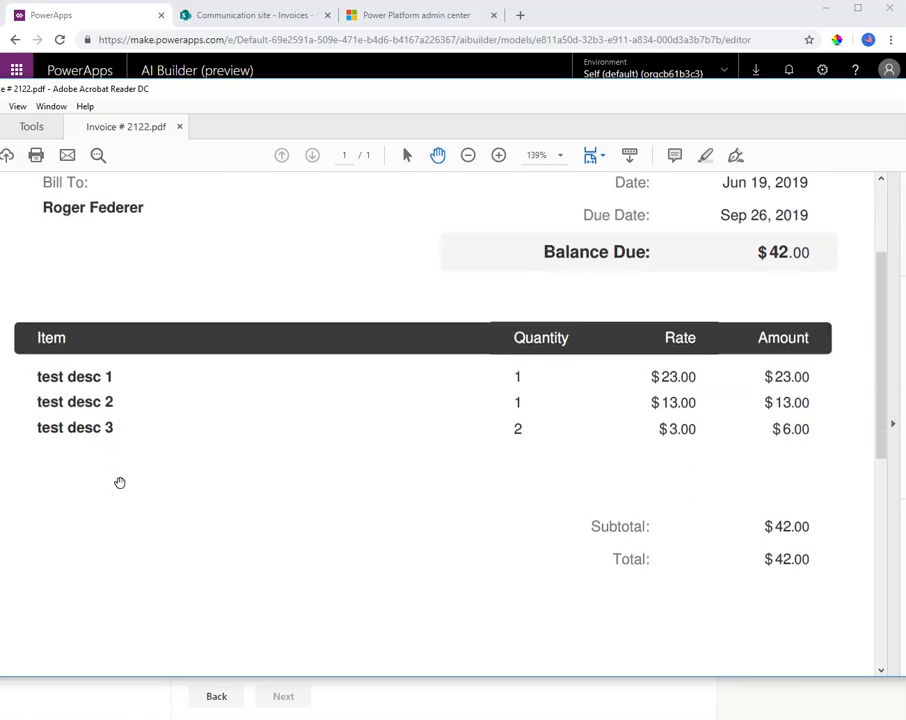
pyautogui.scroll(2, 605, 198)
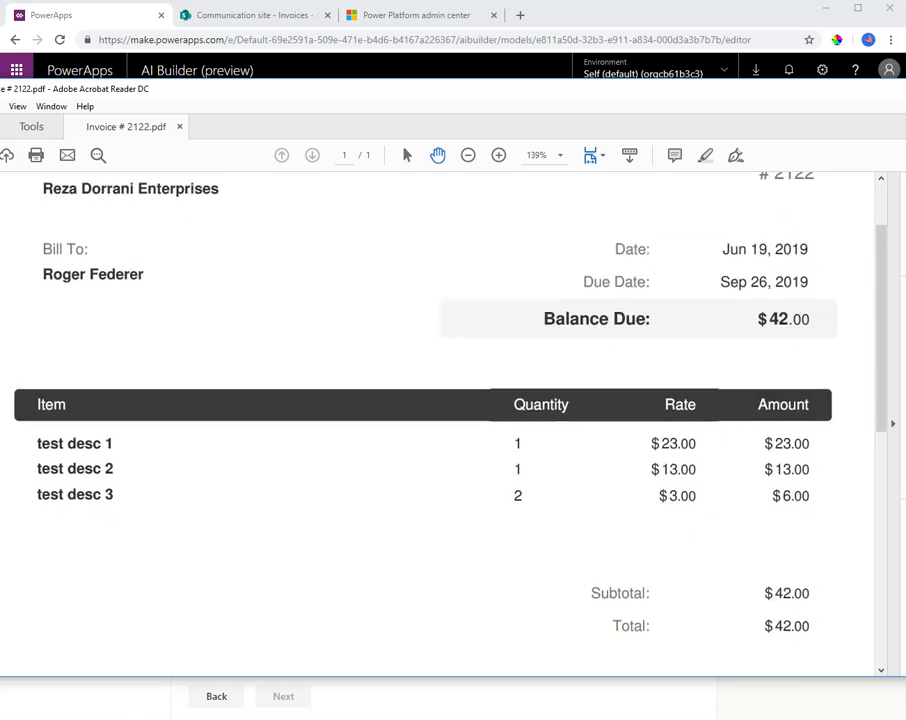
# Switch back to PowerApps, return to the model's document examples, upload all 15 invoice documents and analyze them
pyautogui.hotkey('alt', 'Tab')
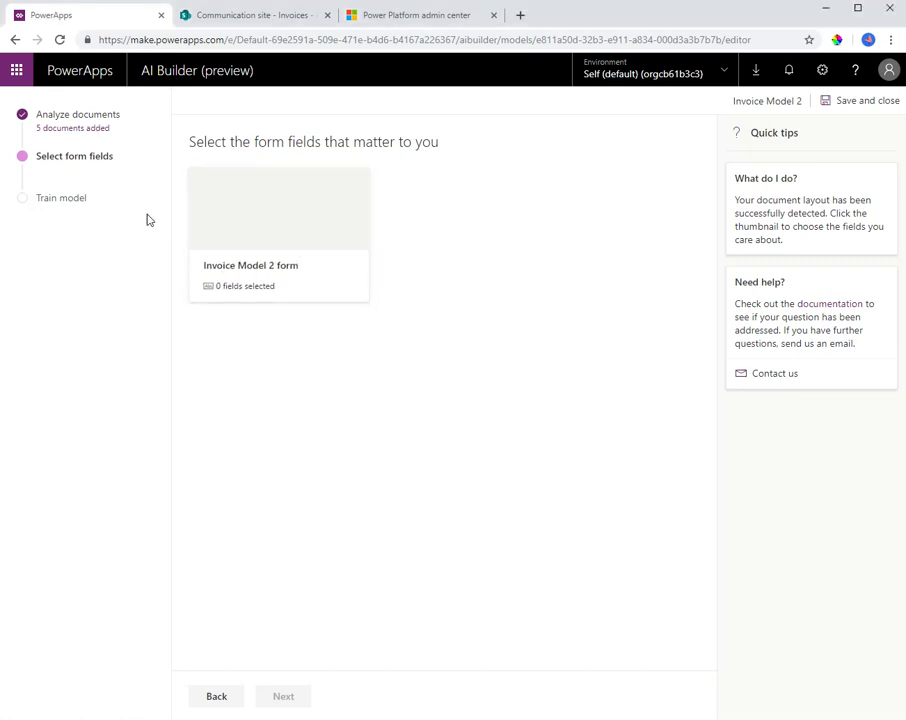
pyautogui.click(217, 696)
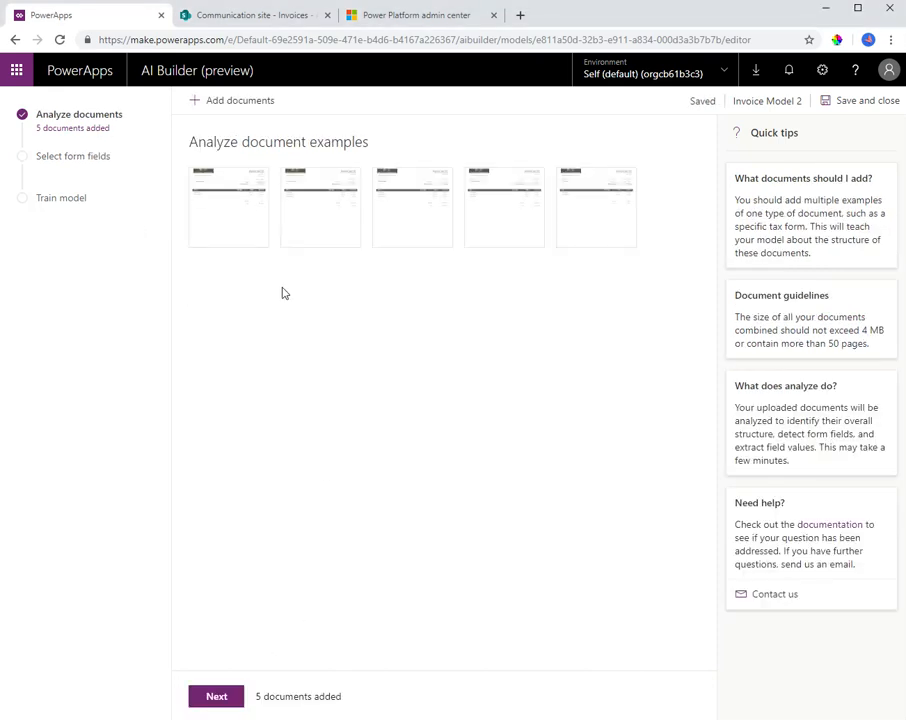
pyautogui.click(240, 103)
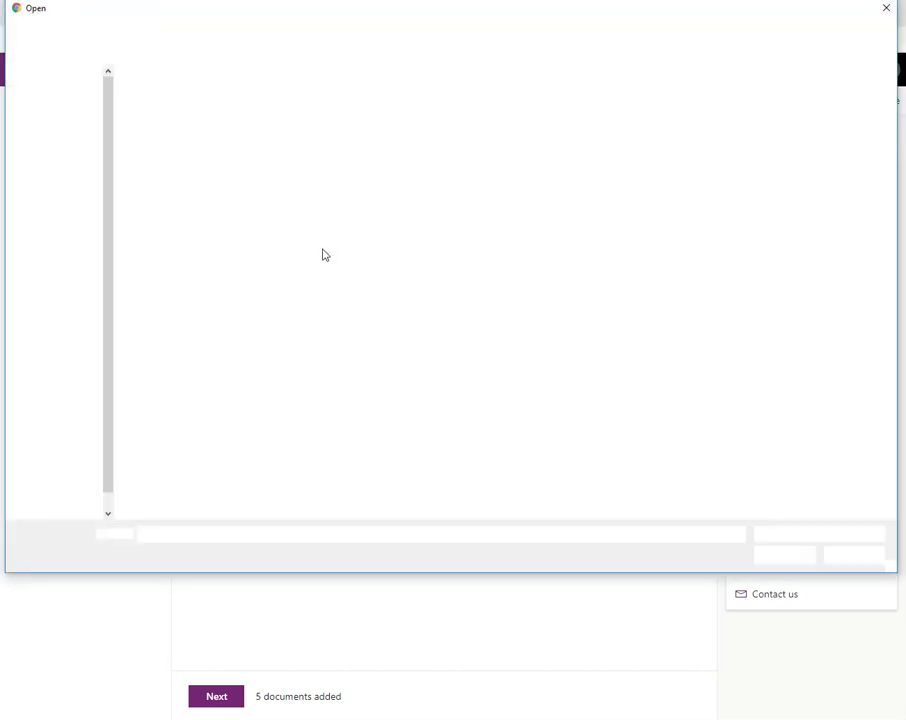
pyautogui.click(274, 199)
pyautogui.hotkey('ctrl', 'a')
pyautogui.click(784, 555)
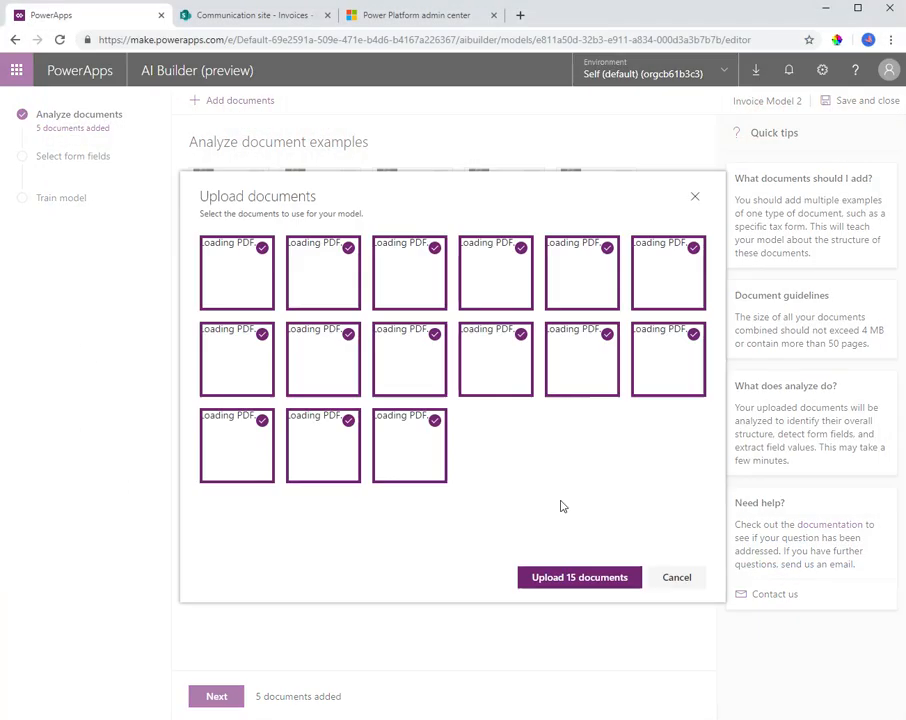
pyautogui.click(558, 577)
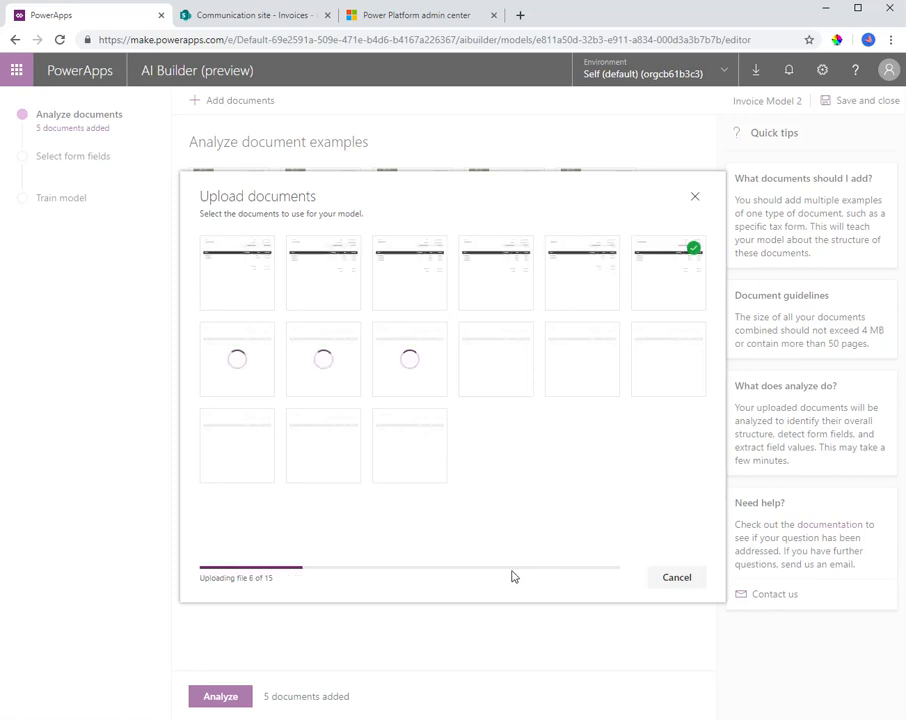
pyautogui.click(674, 598)
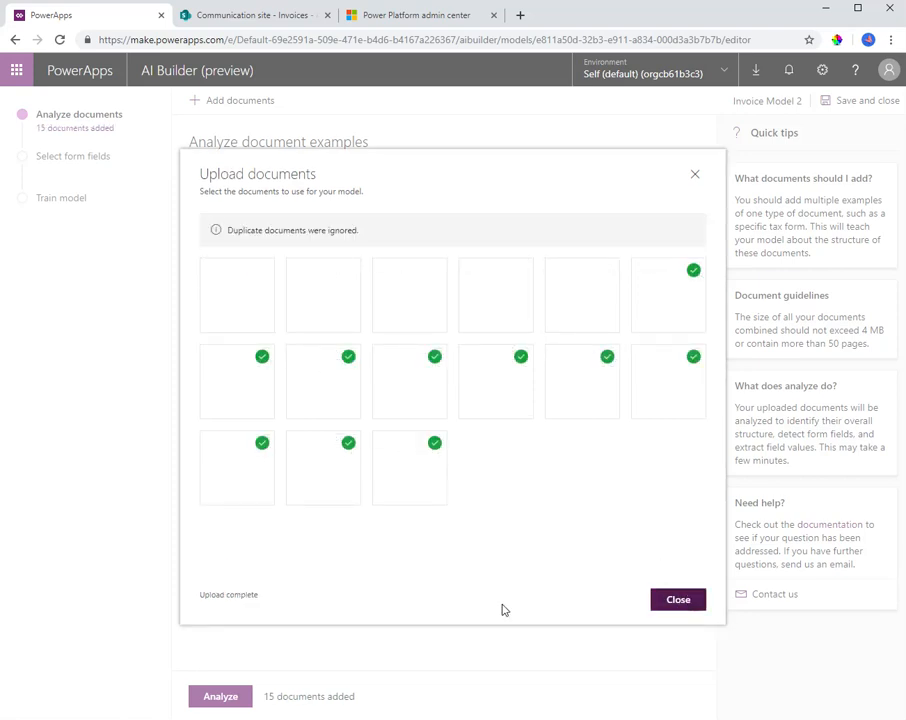
pyautogui.click(214, 699)
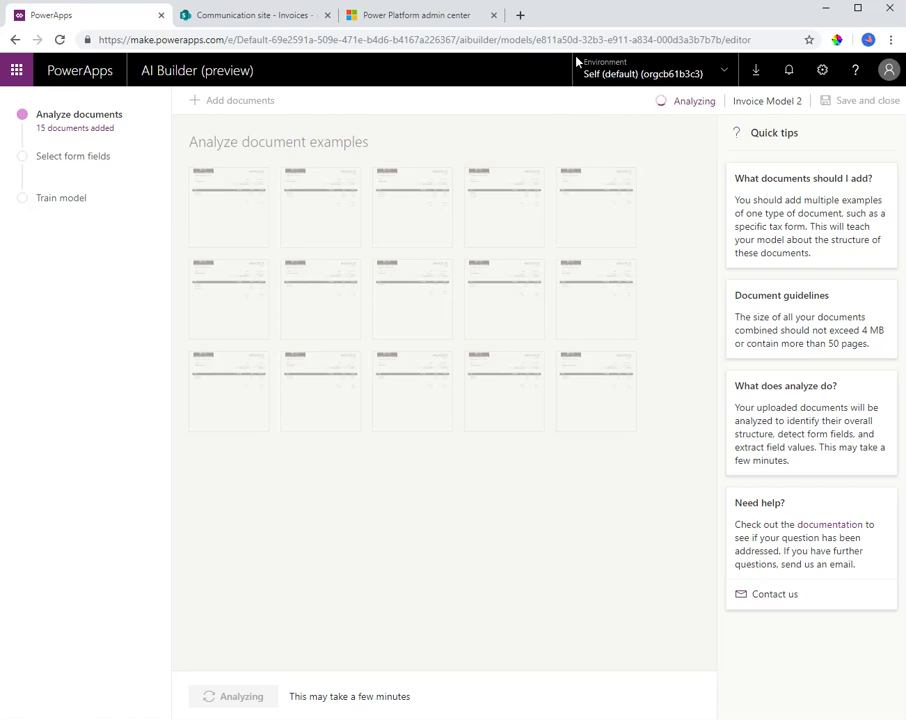
# Open PowerApps in a new browser tab and open the live Invoice model from the AI Builder models
pyautogui.click(520, 15)
pyautogui.write('make.powerapps.com')
pyautogui.press('Return')
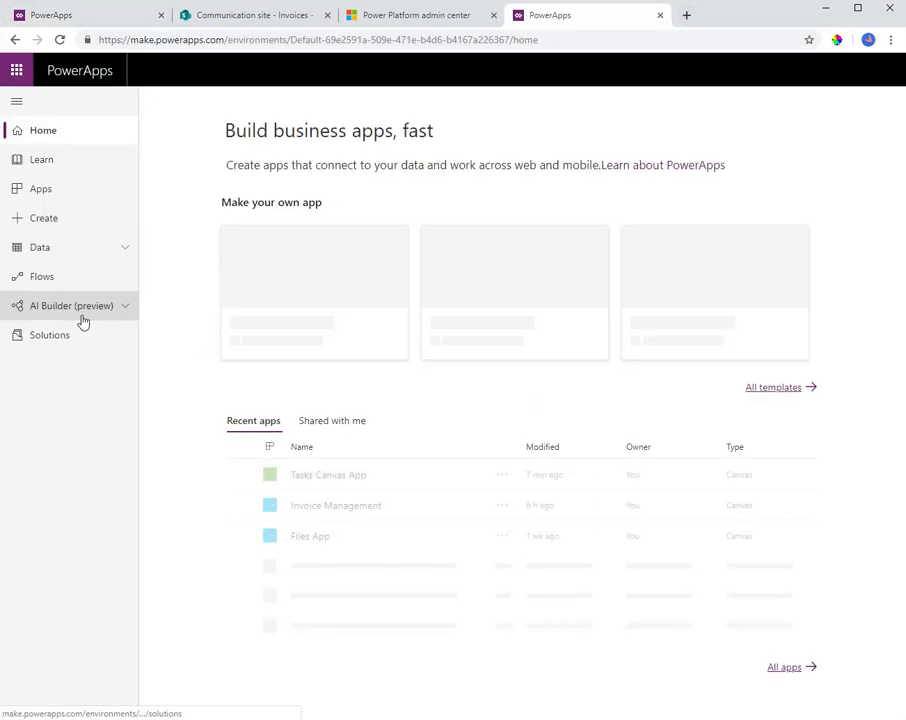
pyautogui.click(84, 312)
pyautogui.click(50, 364)
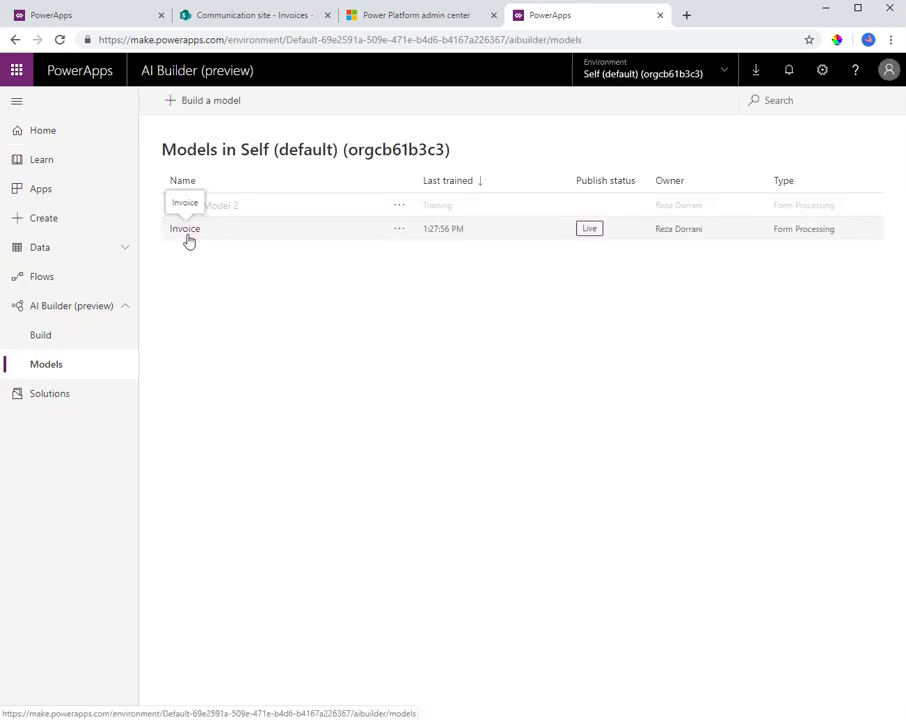
pyautogui.moveTo(188, 236); pyautogui.dragTo(423, 307)
pyautogui.click(465, 299)
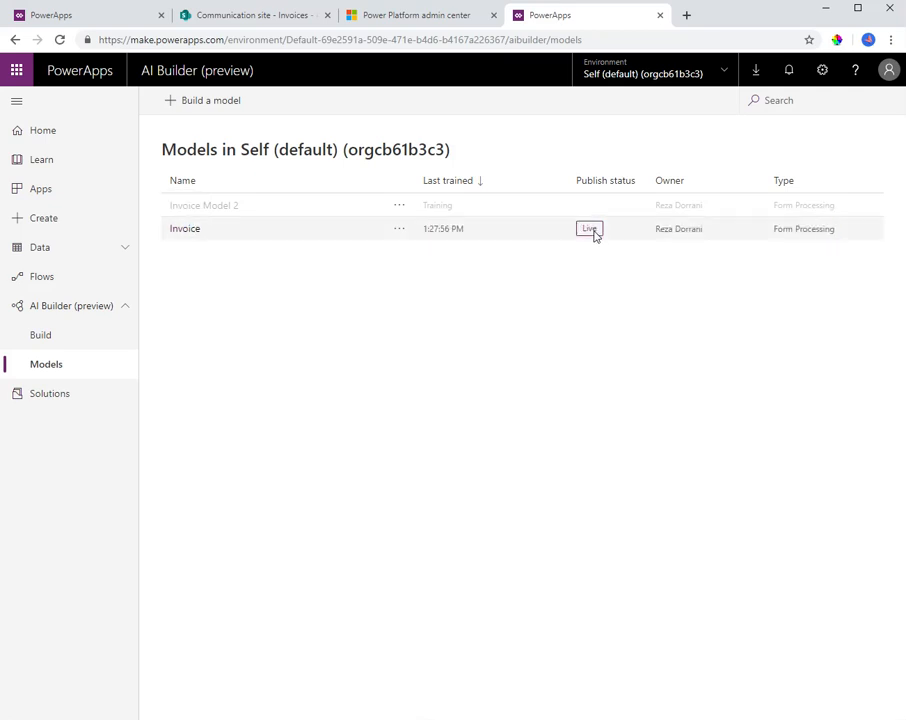
pyautogui.click(179, 232)
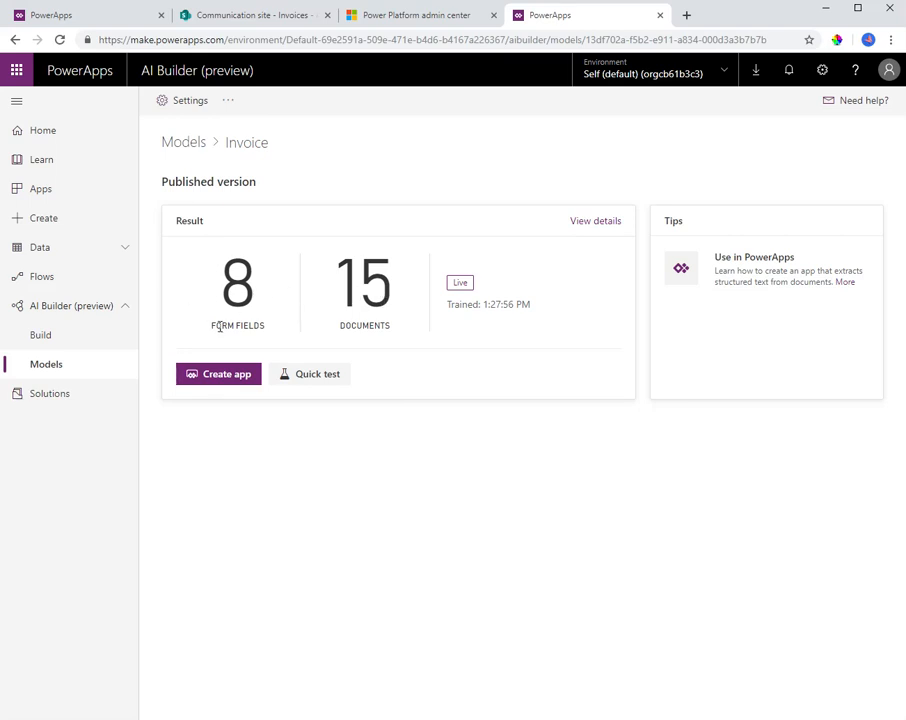
# View the Invoice model's form fields and compare them side by side with the sample invoice PDF, closing both when finished
pyautogui.click(595, 221)
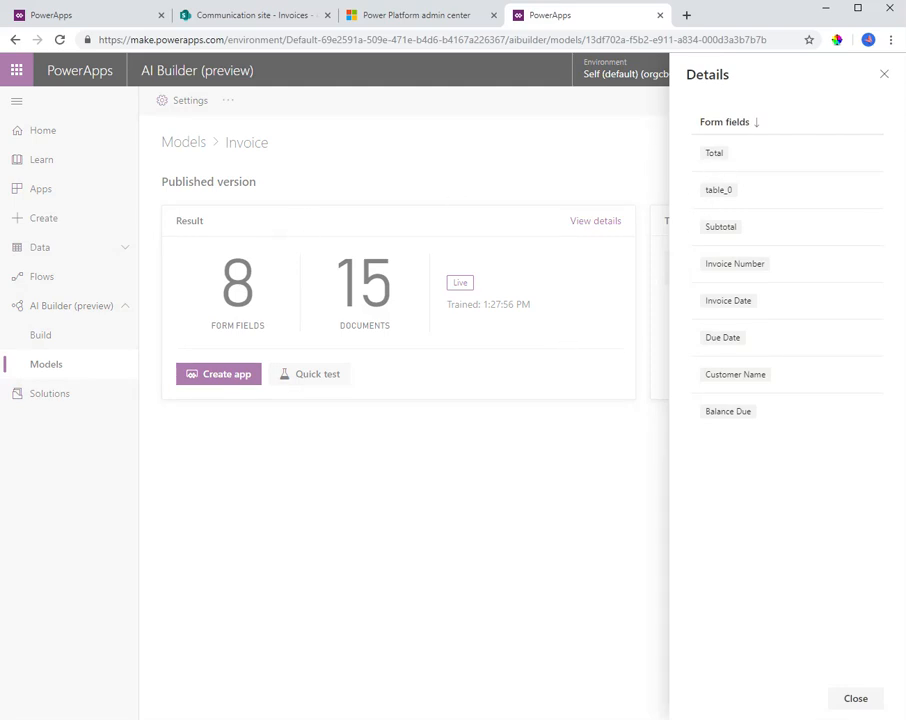
pyautogui.hotkey('alt', 'Tab')
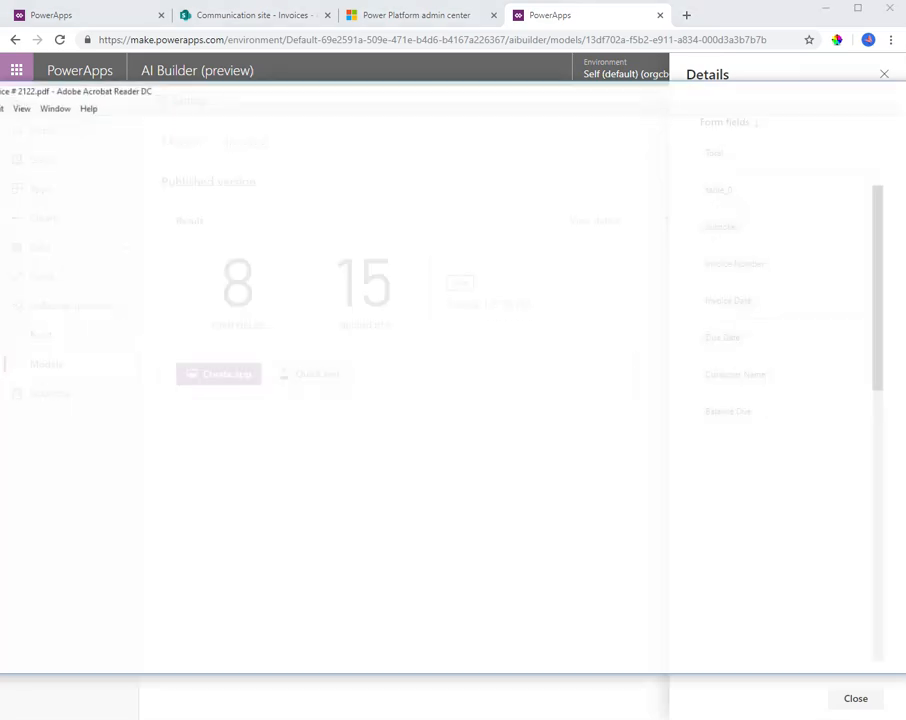
pyautogui.moveTo(905, 170); pyautogui.dragTo(568, 170)
pyautogui.moveTo(332, 91); pyautogui.dragTo(481, 105)
pyautogui.moveTo(365, 108); pyautogui.dragTo(315, 88)
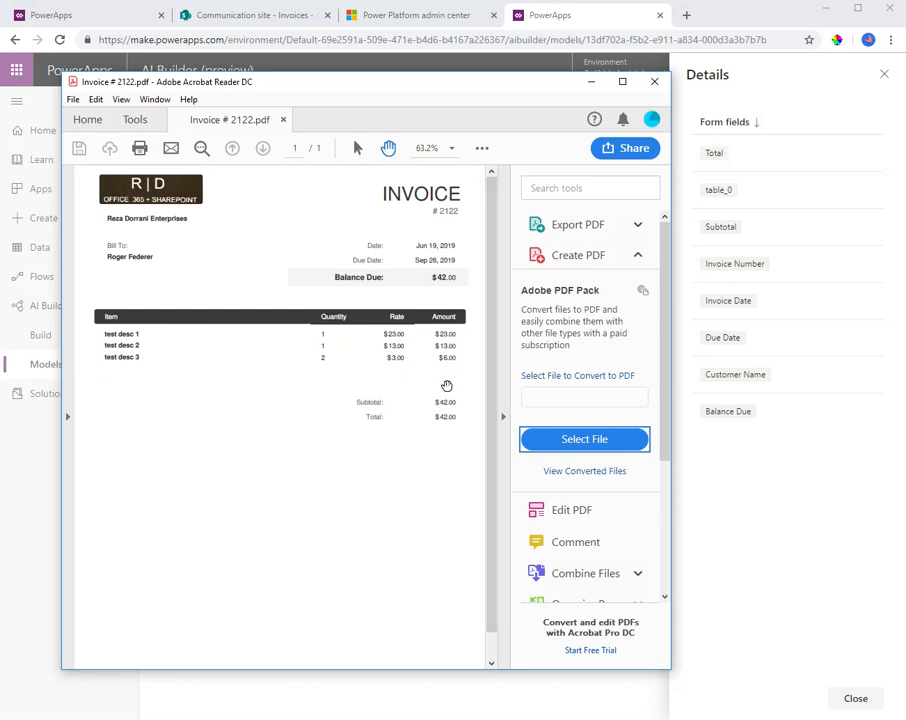
pyautogui.click(652, 82)
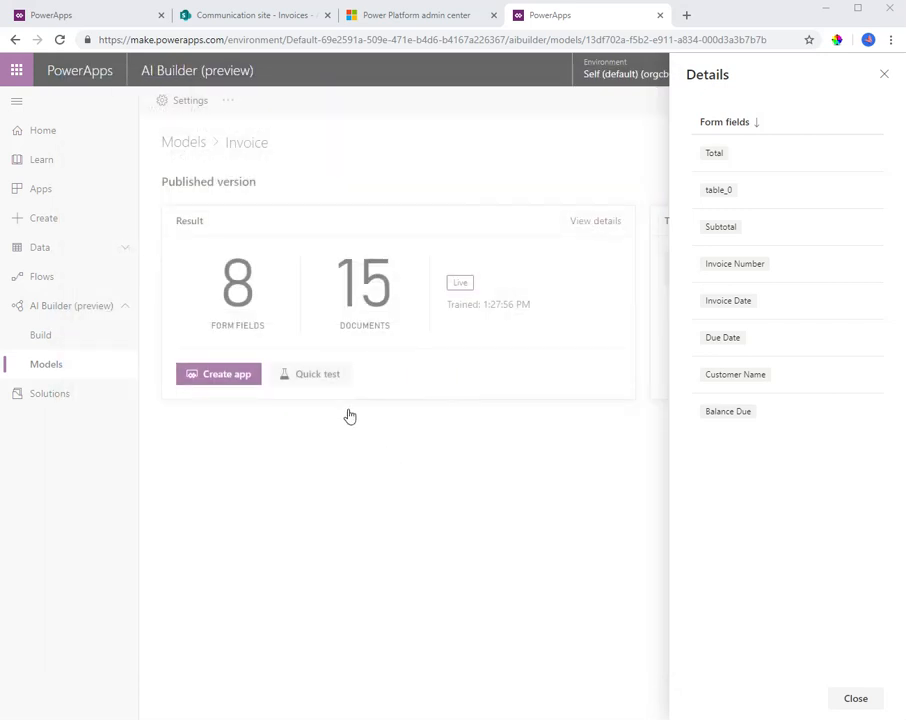
pyautogui.click(885, 75)
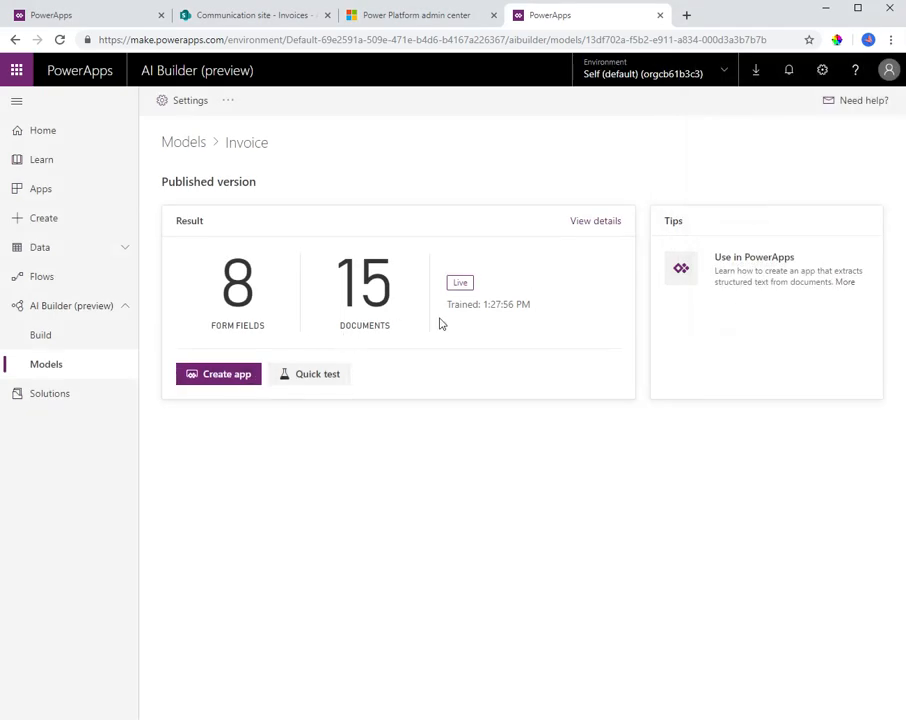
# Run a quick test of the Invoice model on the sample invoice PDF and look over the recognized areas
pyautogui.click(316, 380)
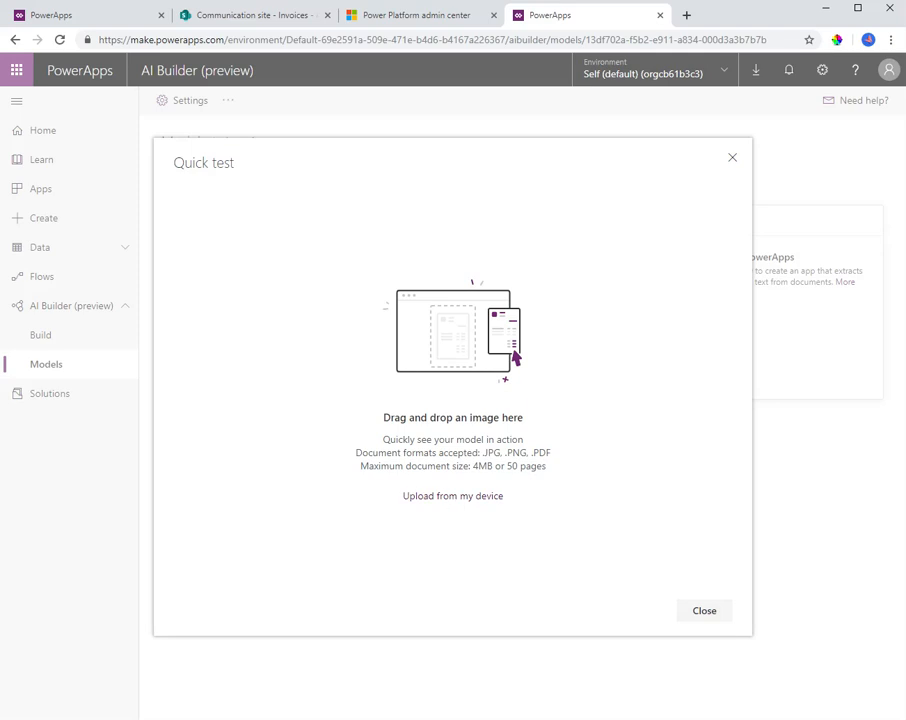
pyautogui.moveTo(900, 420); pyautogui.dragTo(458, 427)
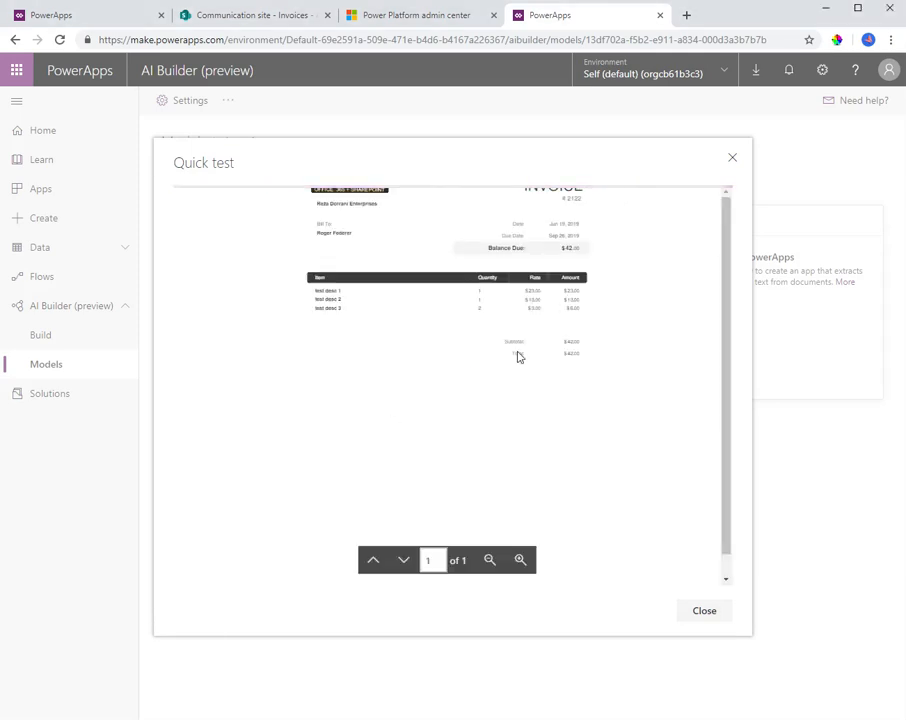
pyautogui.click(520, 560)
pyautogui.click(520, 560)
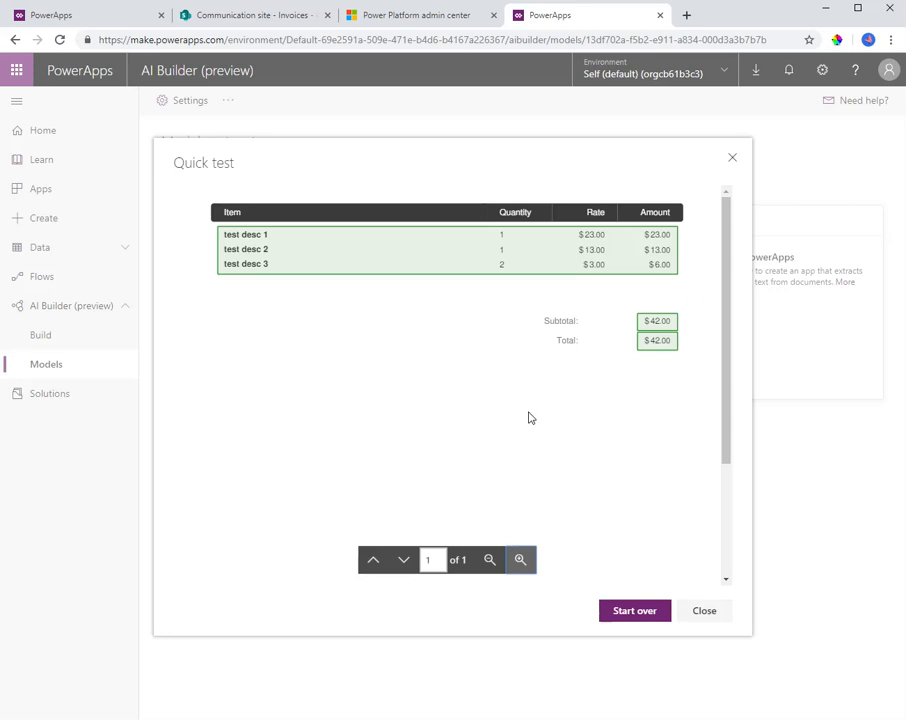
pyautogui.moveTo(728, 255); pyautogui.dragTo(746, 347)
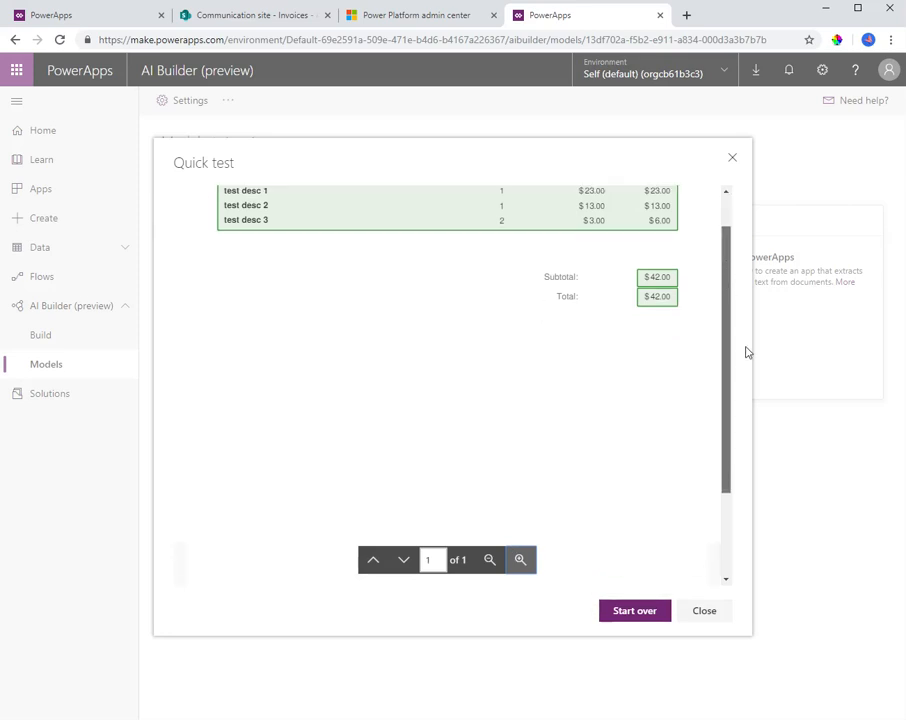
pyautogui.click(489, 560)
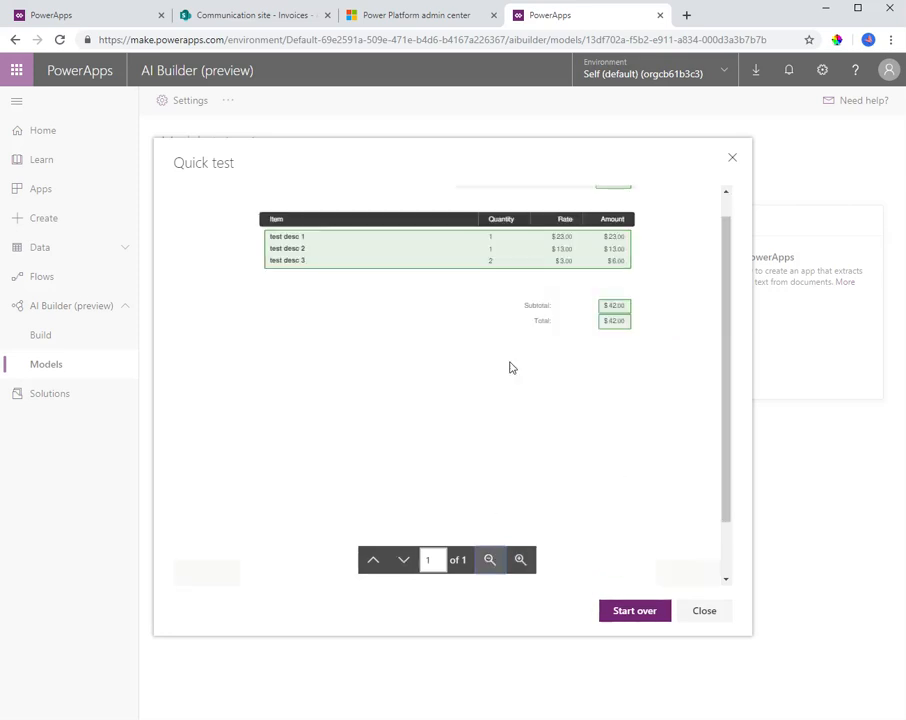
pyautogui.click(489, 560)
# Check the confidence scores of the Due Date, table_0, Total and Customer Name fields, and close the quick test
pyautogui.moveTo(565, 220)
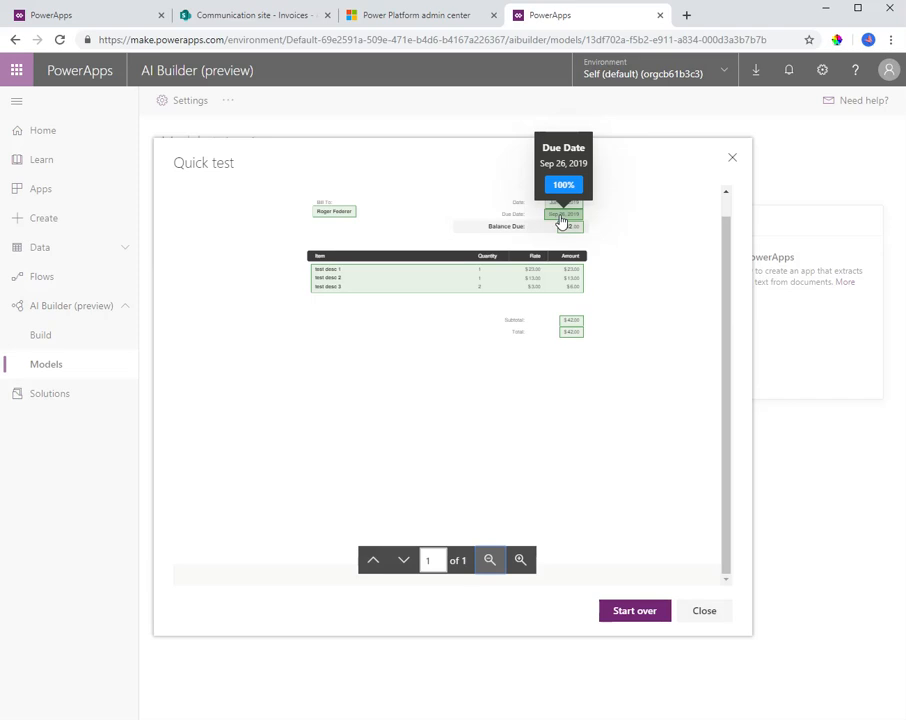
pyautogui.moveTo(414, 283)
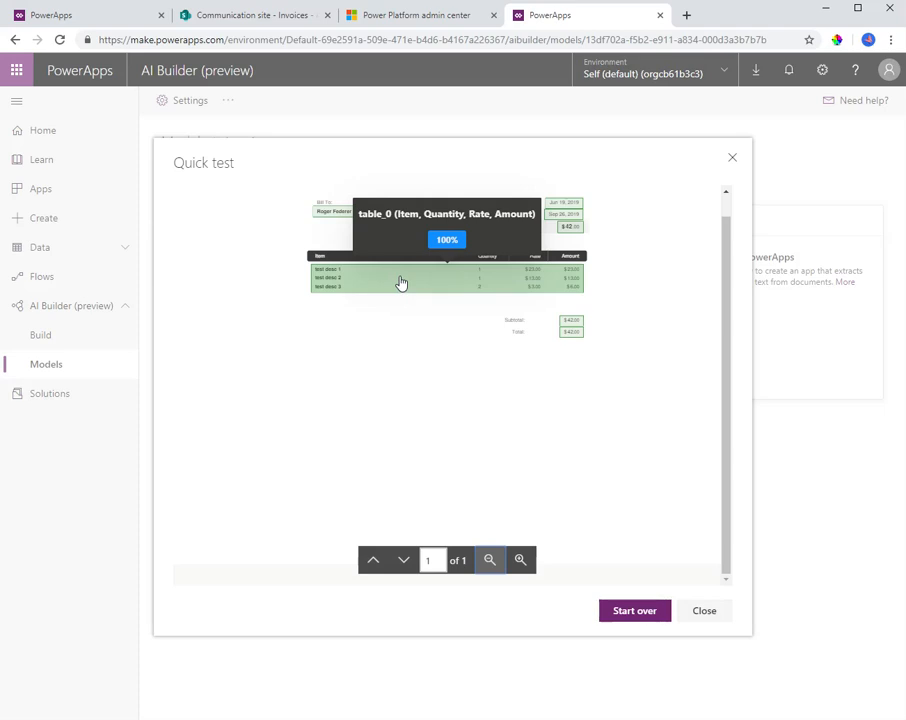
pyautogui.moveTo(576, 342)
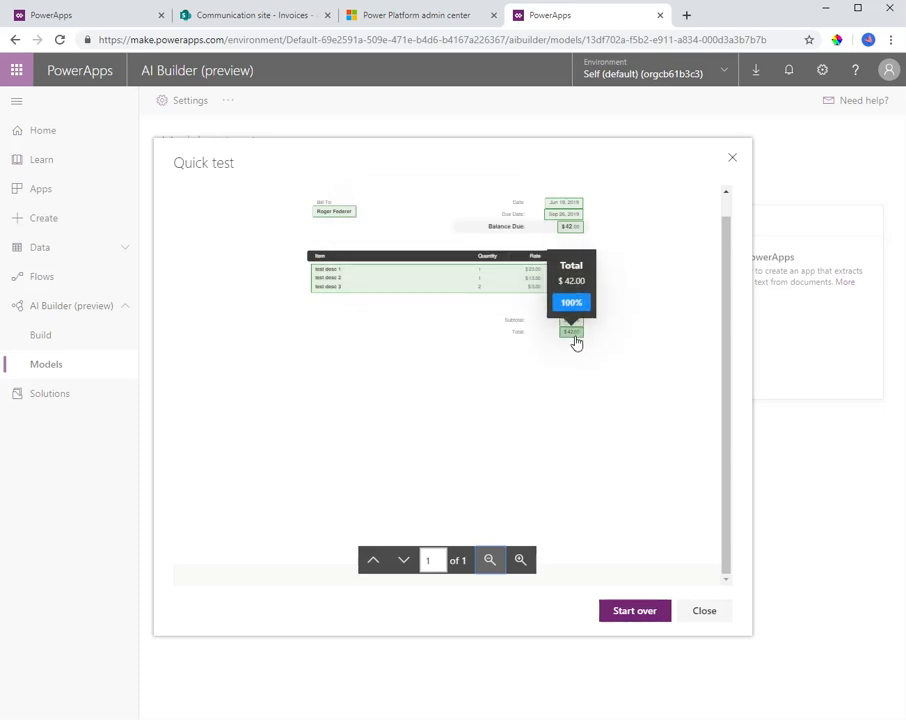
pyautogui.moveTo(343, 219)
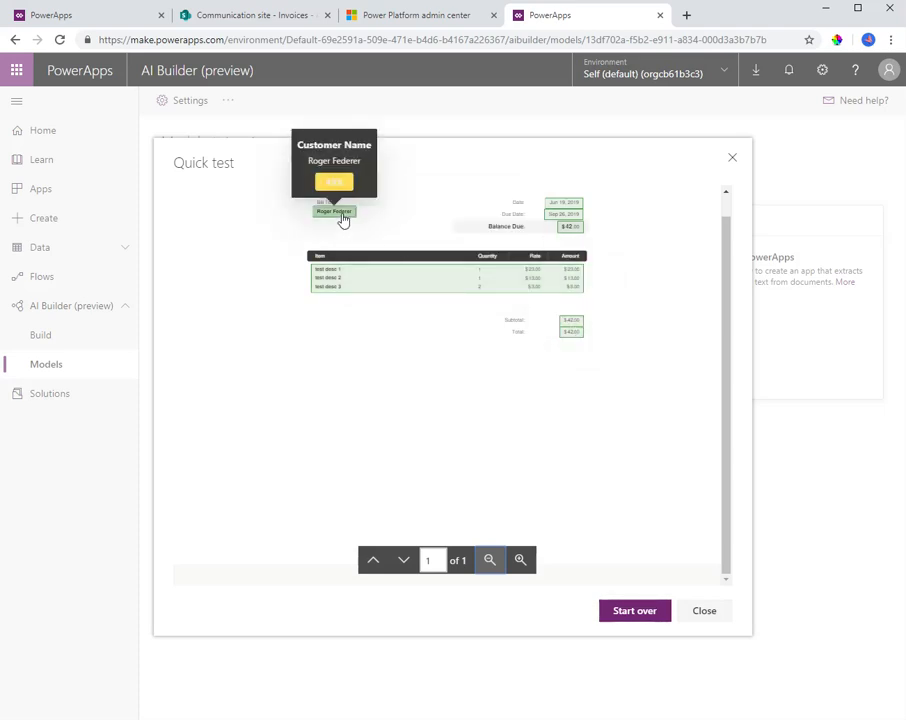
pyautogui.click(702, 614)
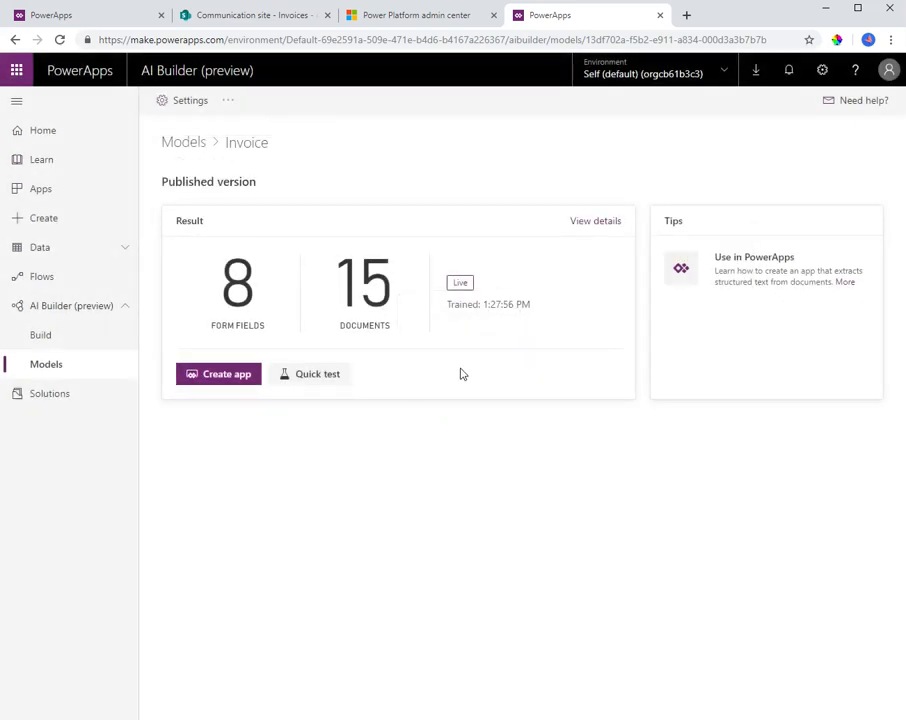
# Return to Invoice Model 2, open its form, select the number field under the INVOICE heading and rename it "Invoice Number"
pyautogui.click(95, 15)
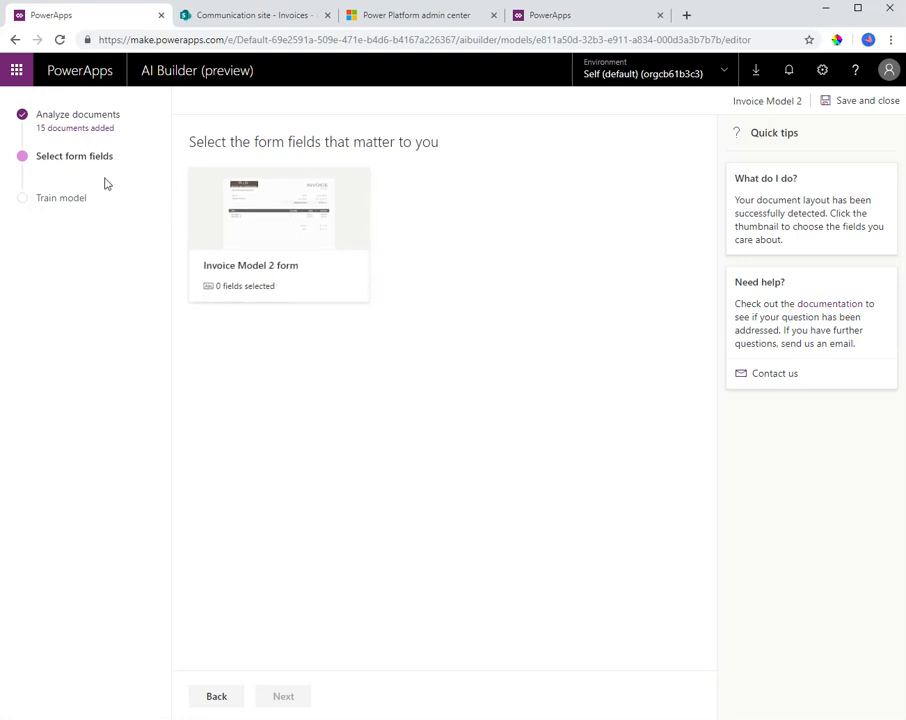
pyautogui.click(281, 272)
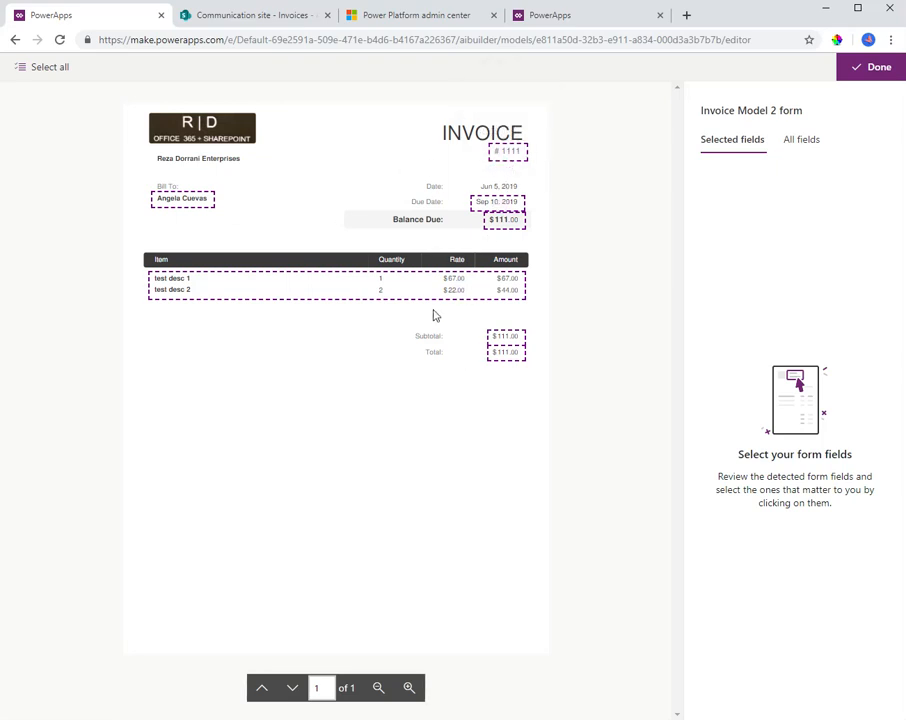
pyautogui.click(510, 154)
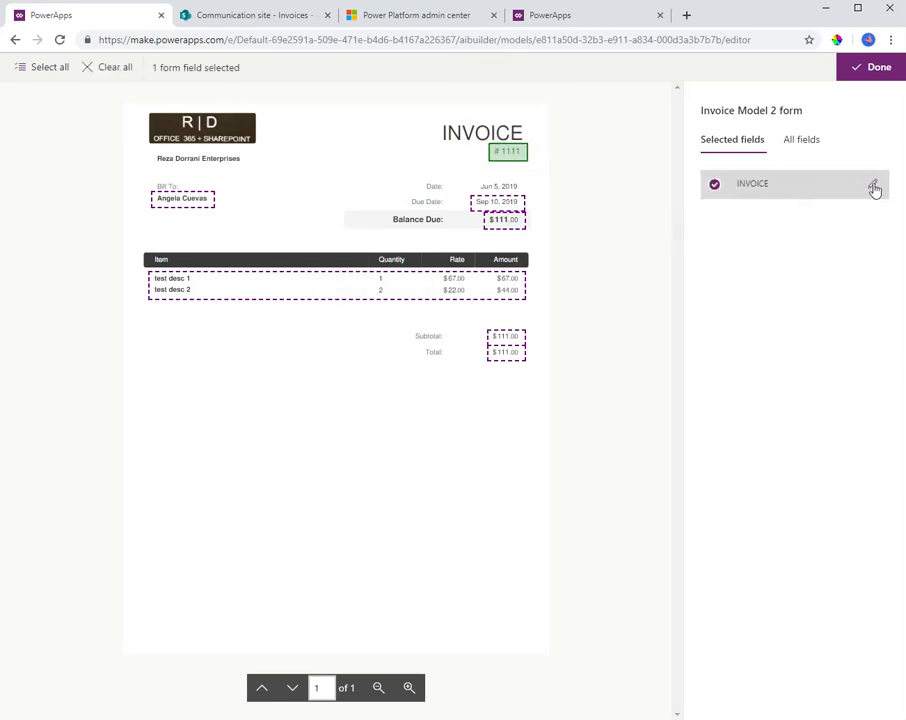
pyautogui.click(875, 187)
pyautogui.moveTo(797, 190); pyautogui.dragTo(706, 188)
pyautogui.write('Invoice Number')
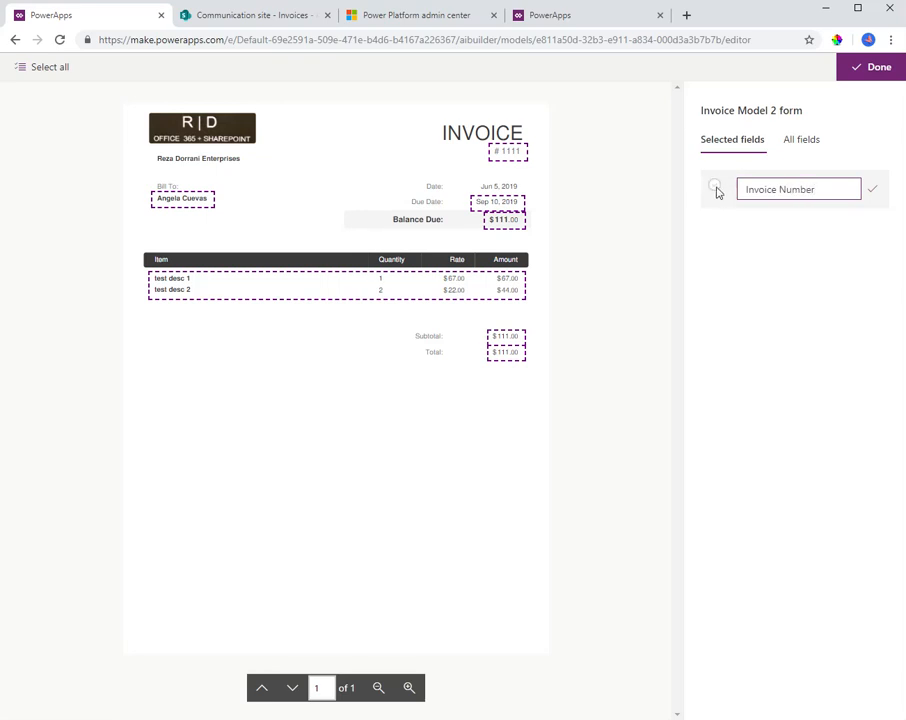
pyautogui.click(716, 190)
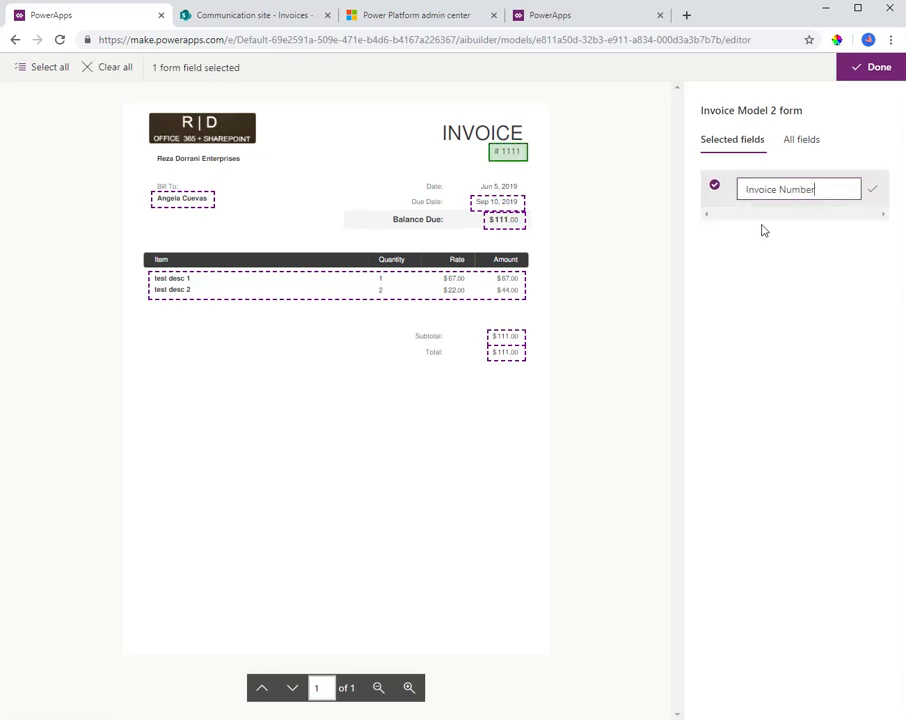
pyautogui.click(872, 189)
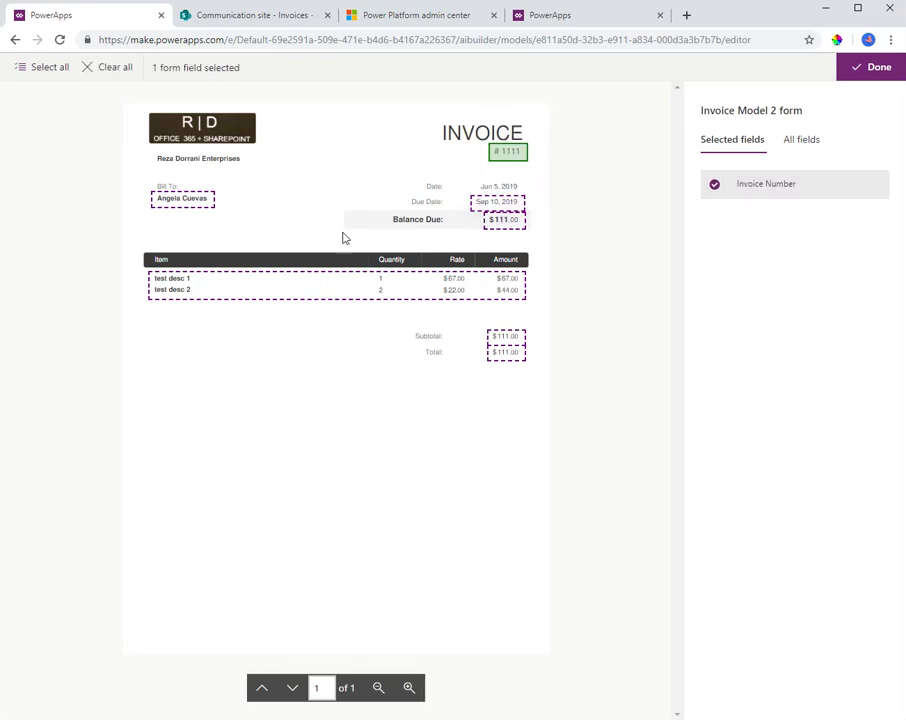
# Select the Bill To field on the invoice form and rename it "Customer Name"
pyautogui.click(182, 199)
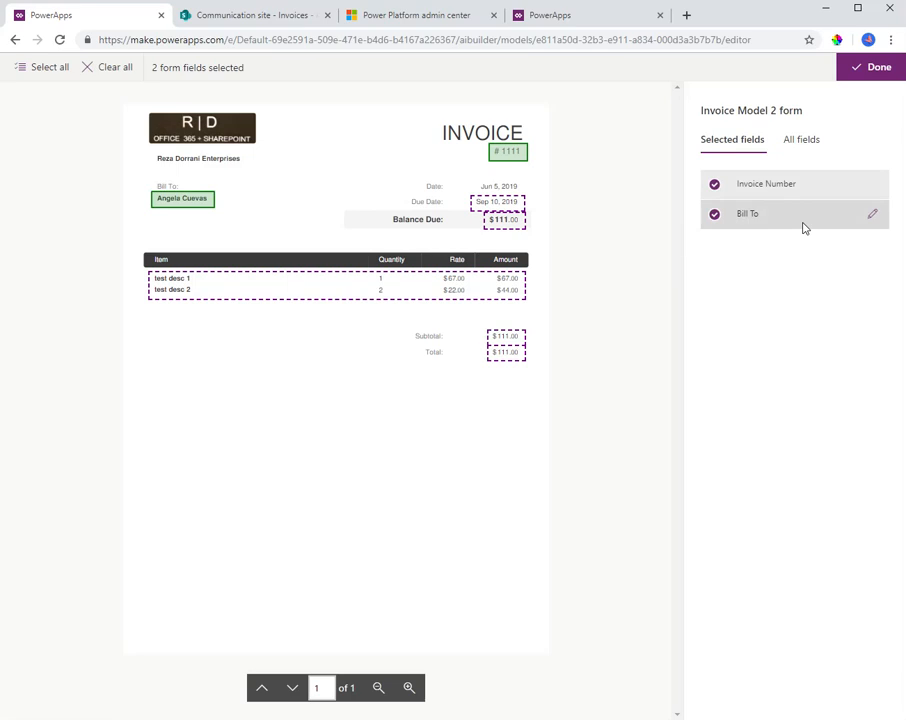
pyautogui.click(870, 214)
pyautogui.moveTo(786, 220); pyautogui.dragTo(708, 220)
pyautogui.write('Customer Name')
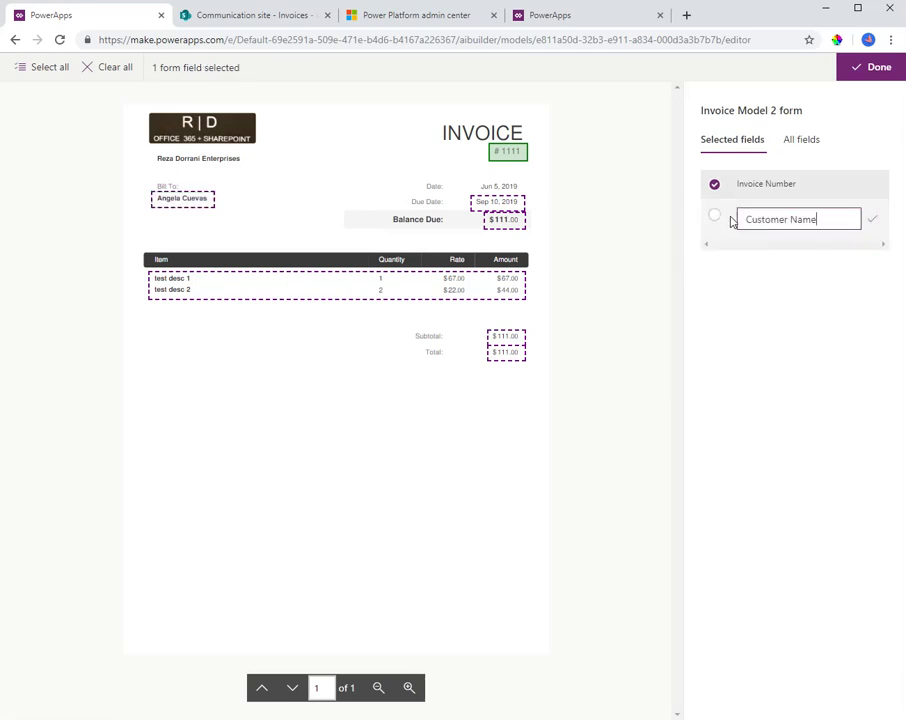
pyautogui.click(872, 219)
# Add the line-item table with Item, Quantity, Rate and Amount to the form's field list, then clear the Invoice Number and table_0 selections
pyautogui.click(288, 297)
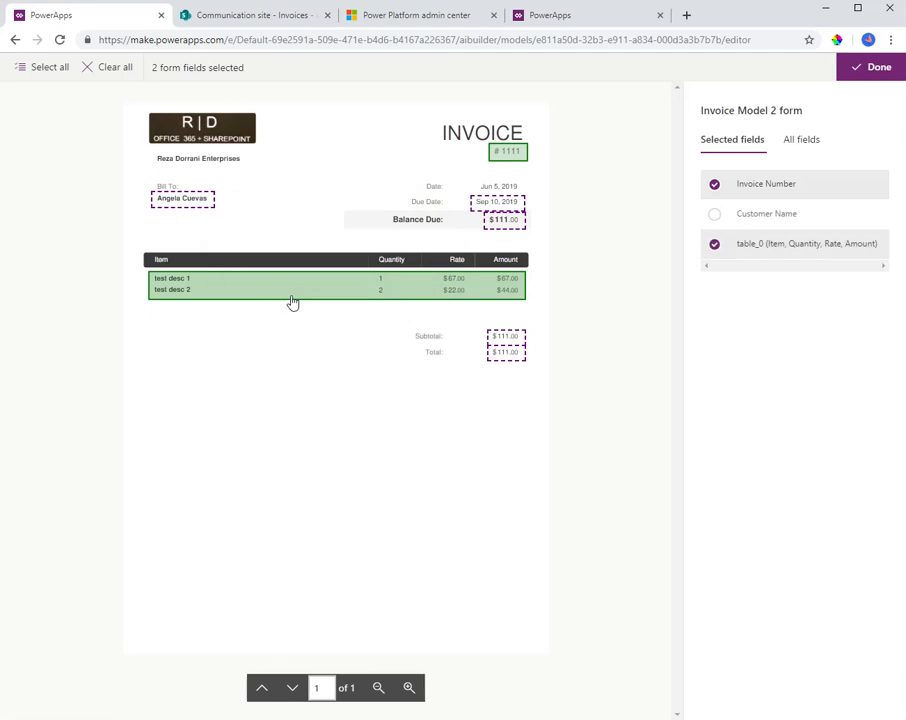
pyautogui.click(835, 248)
pyautogui.click(868, 246)
pyautogui.click(874, 248)
pyautogui.click(712, 187)
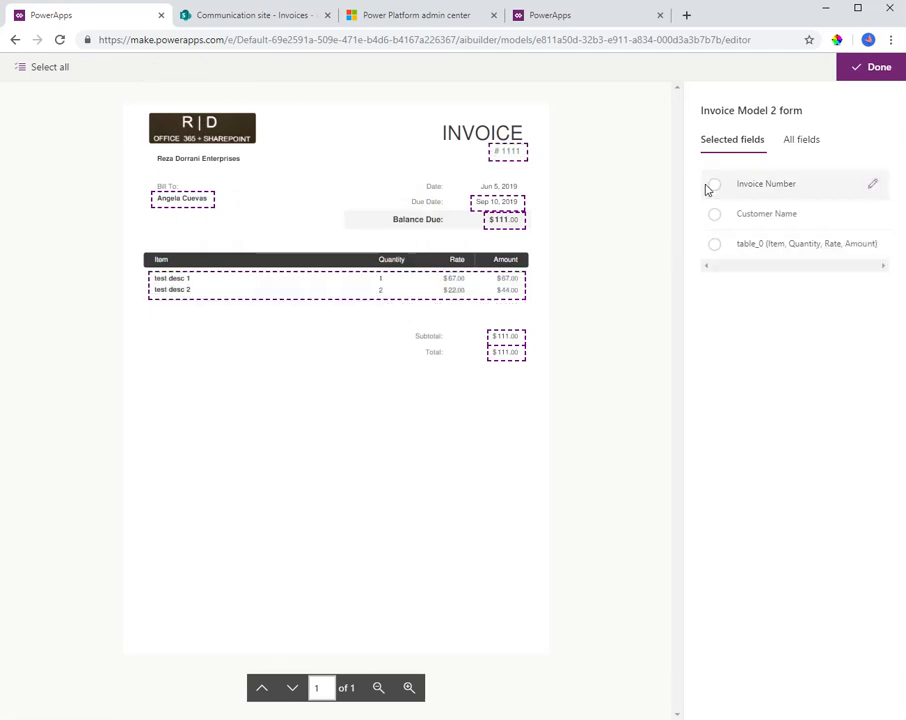
pyautogui.click(873, 246)
pyautogui.click(713, 250)
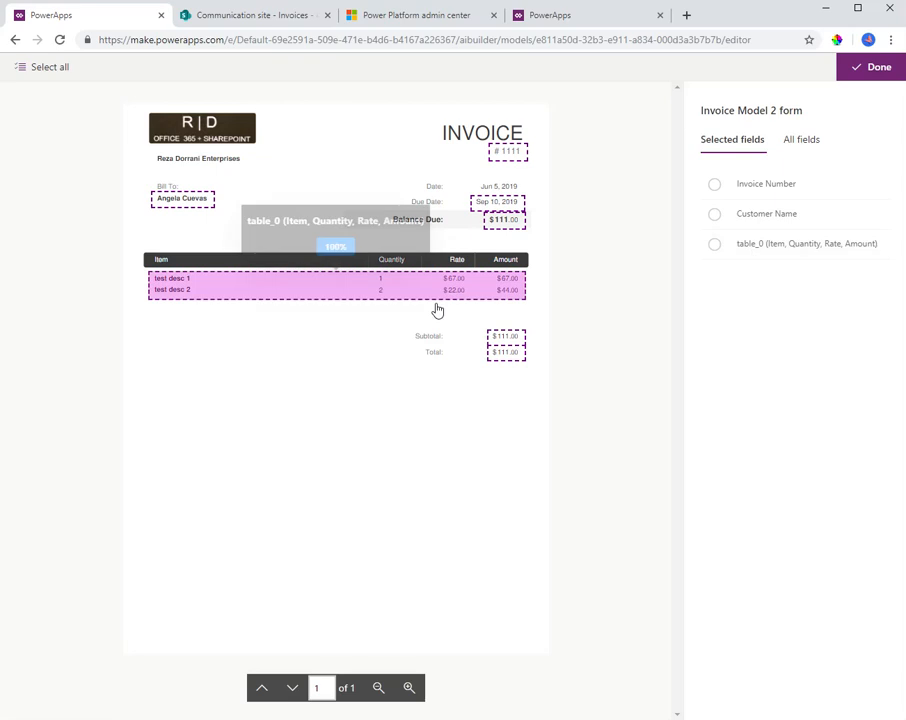
# Add the Subtotal and Total amounts on the invoice to the form's selected fields and check the list of all fields
pyautogui.click(509, 341)
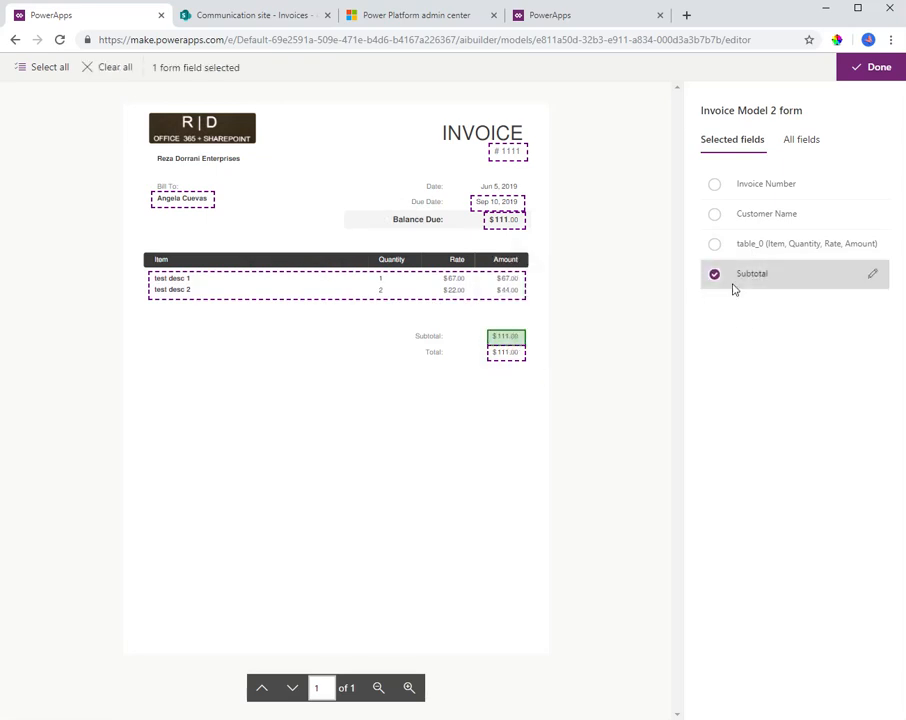
pyautogui.click(508, 354)
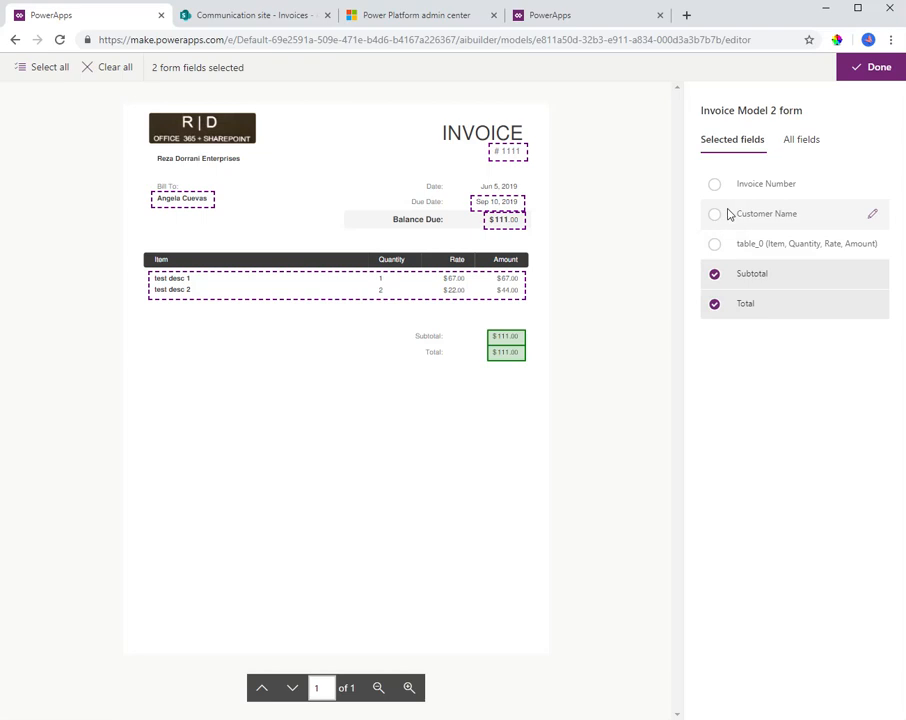
pyautogui.click(790, 145)
pyautogui.click(742, 146)
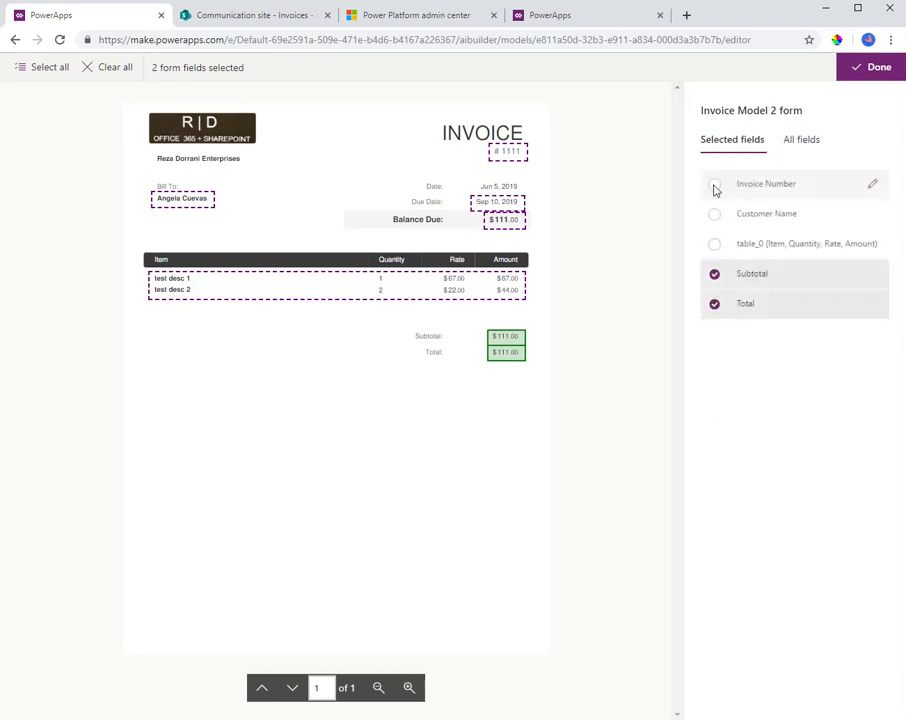
# Include Invoice Number, Customer Name and table_0 in the selection, confirm the form fields and continue to the training stage
pyautogui.click(714, 186)
pyautogui.click(714, 214)
pyautogui.click(714, 244)
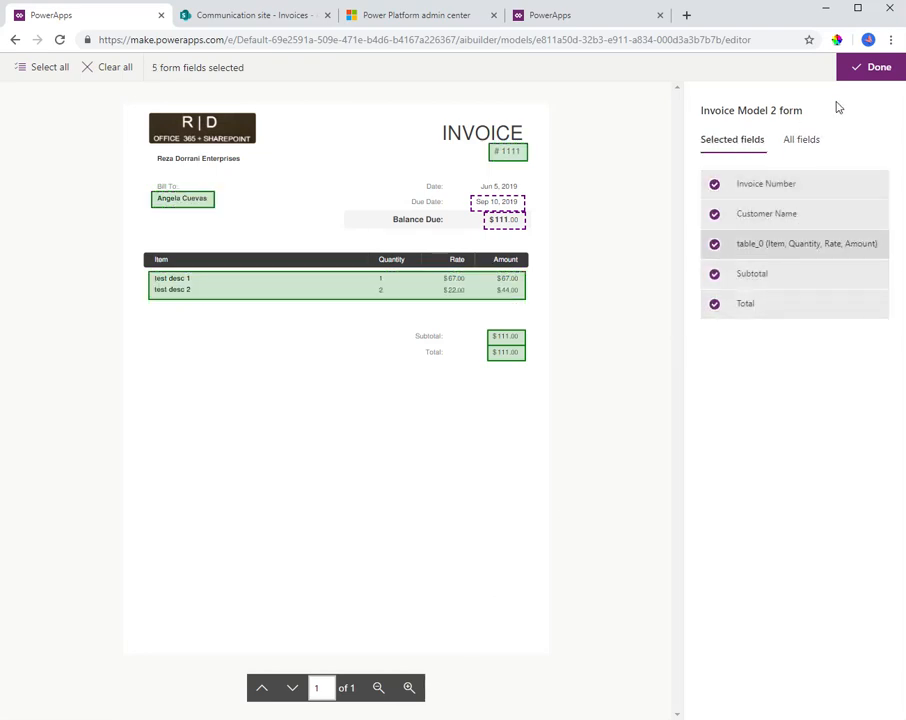
pyautogui.click(869, 70)
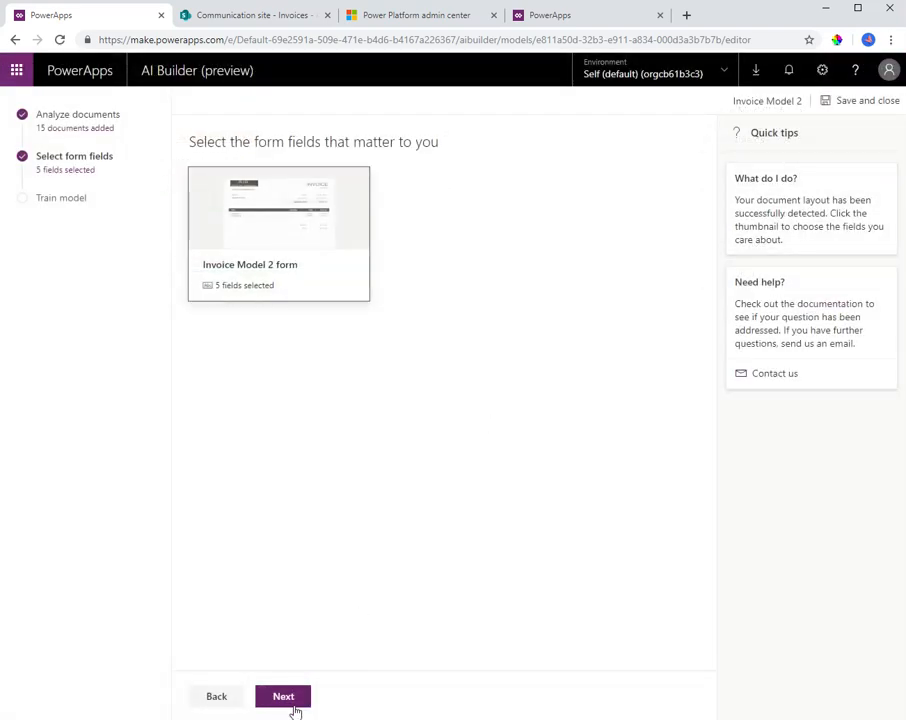
pyautogui.click(286, 698)
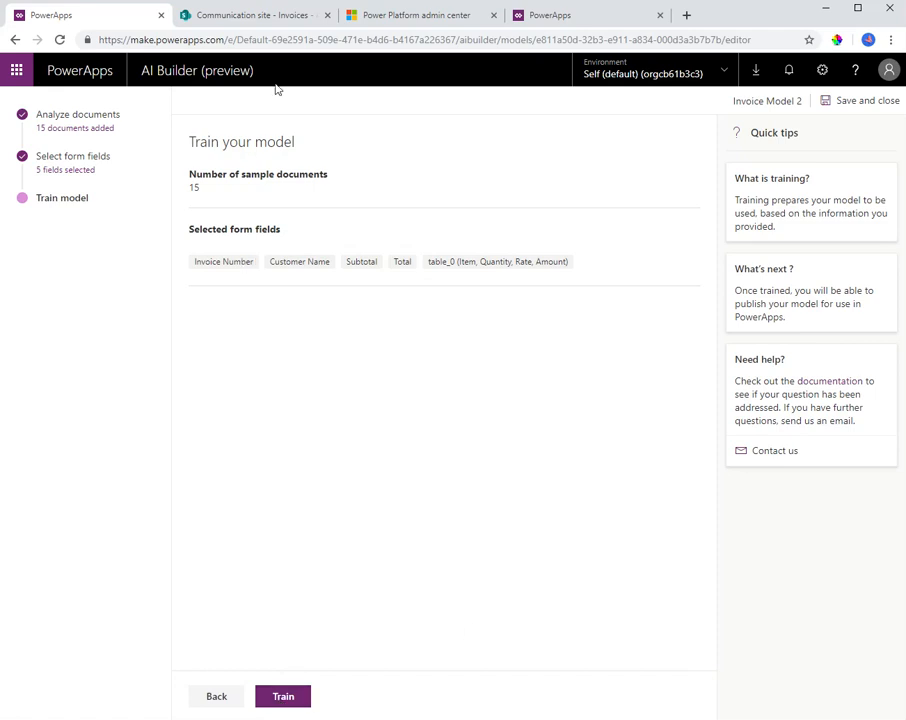
# Look over the SharePoint Invoices library, the Power Platform admin center and the published Invoice model in PowerApps
pyautogui.click(255, 18)
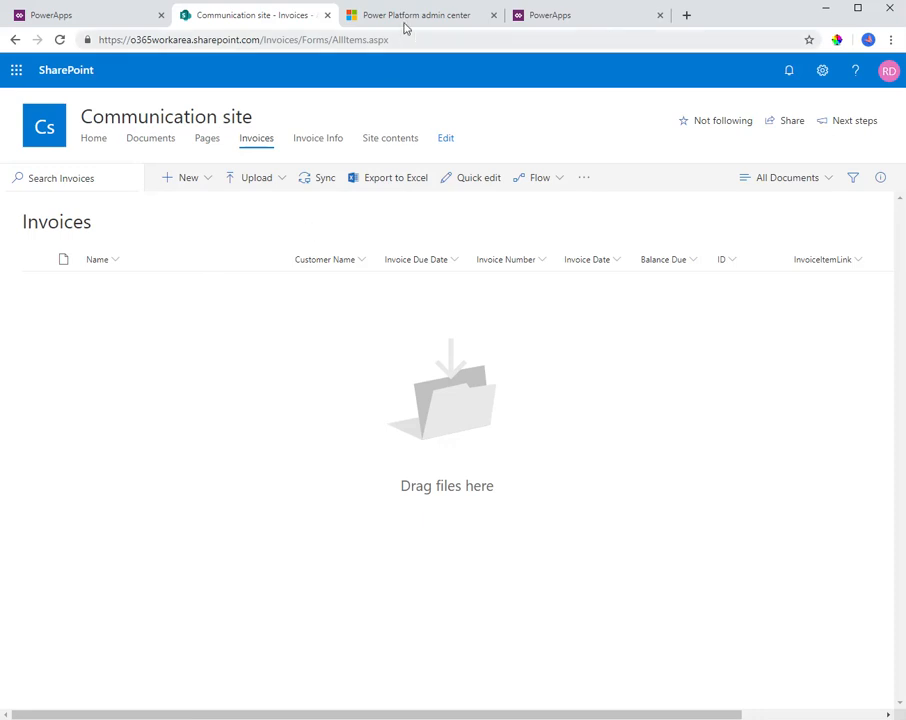
pyautogui.click(445, 18)
pyautogui.click(560, 18)
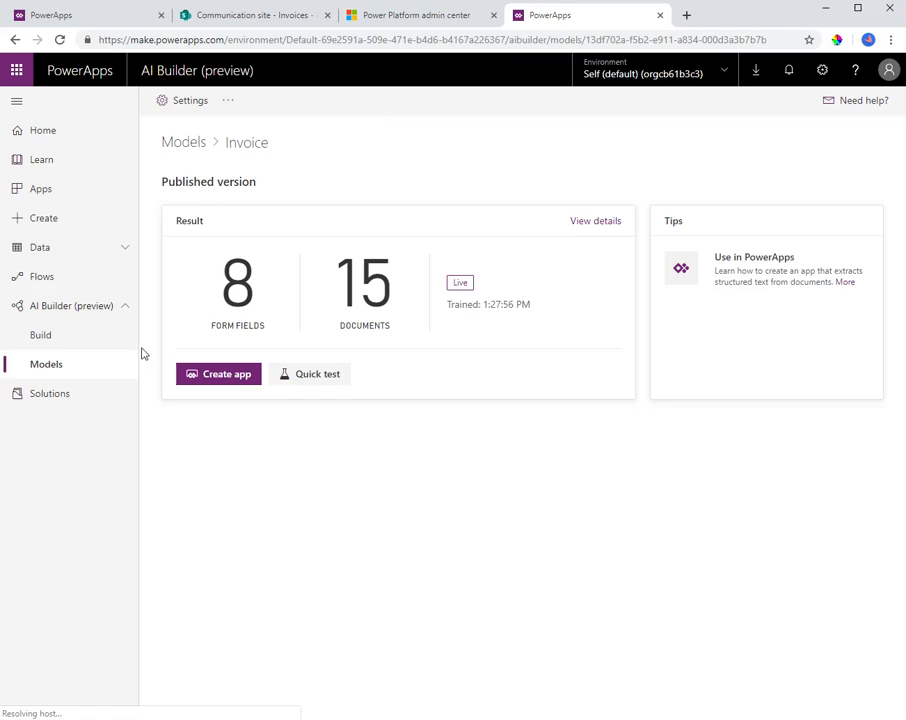
# Return to the SharePoint Invoices library and open the communication site's content types through the full site settings
pyautogui.click(251, 16)
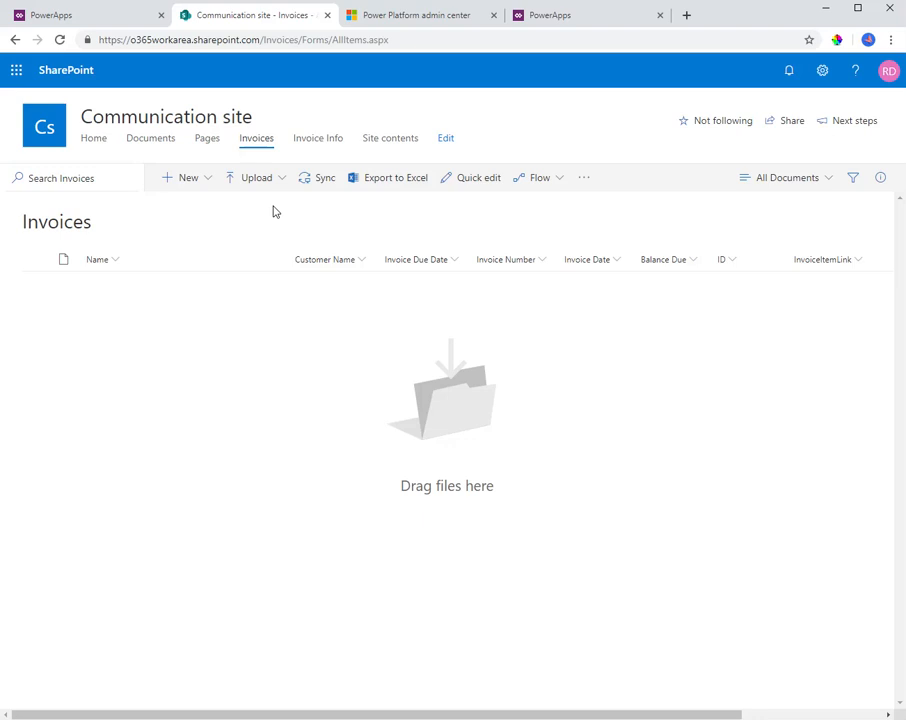
pyautogui.click(817, 76)
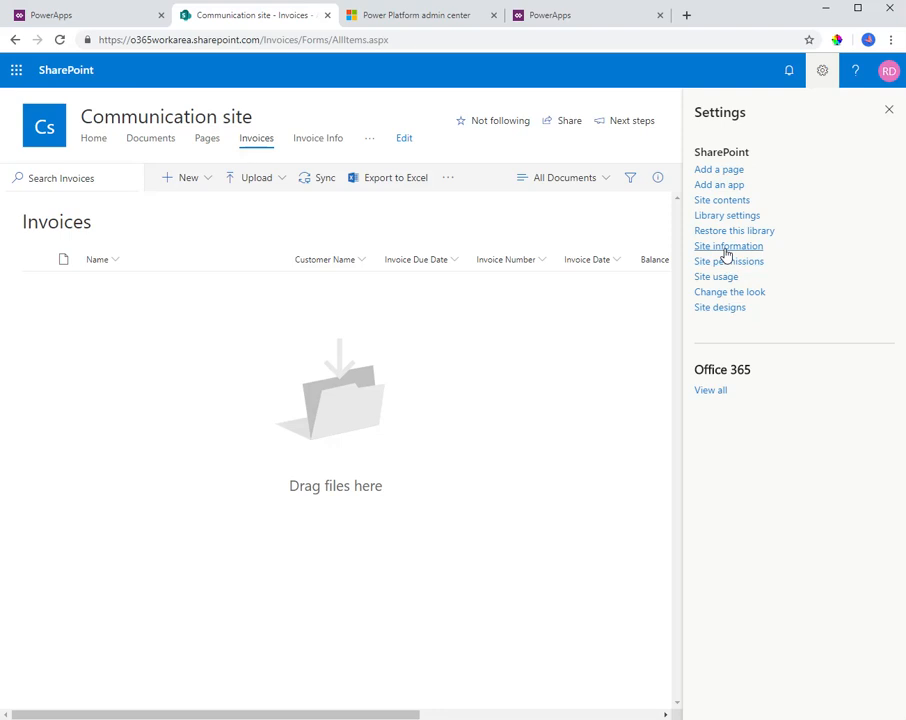
pyautogui.click(727, 247)
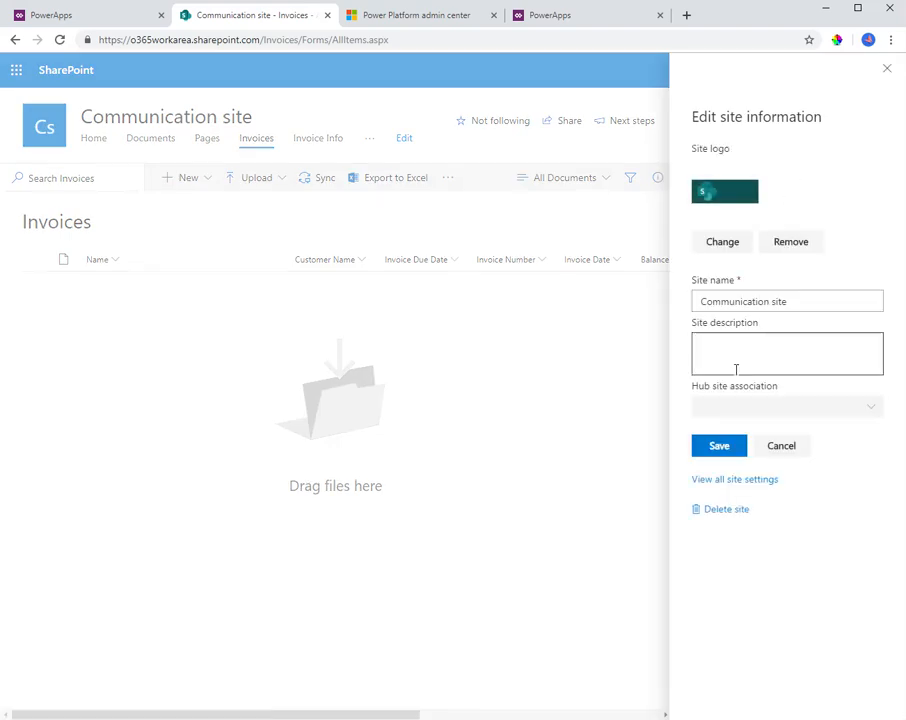
pyautogui.click(740, 482)
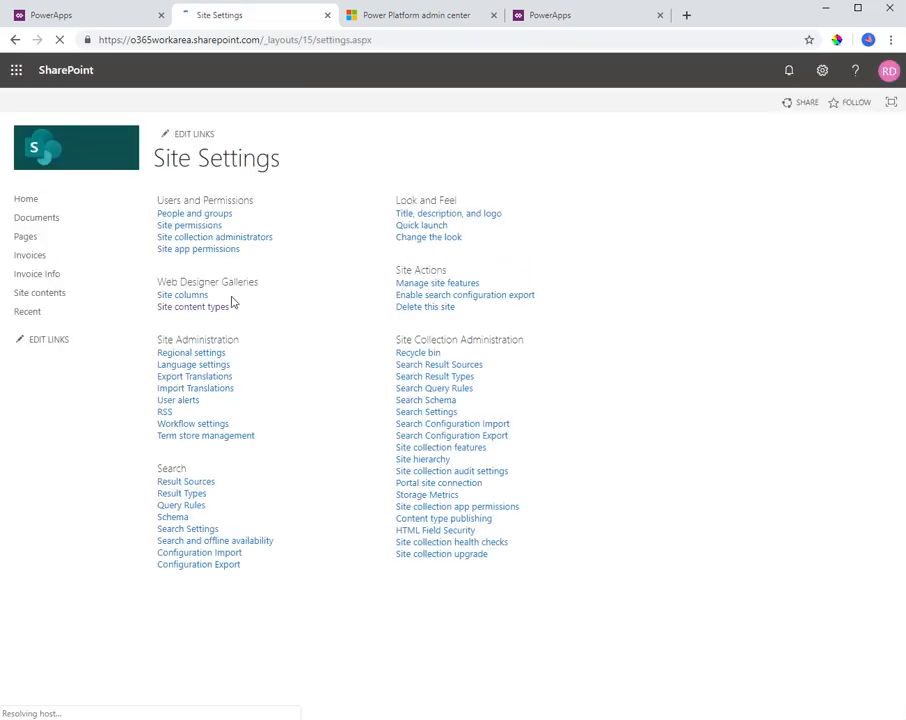
pyautogui.click(209, 309)
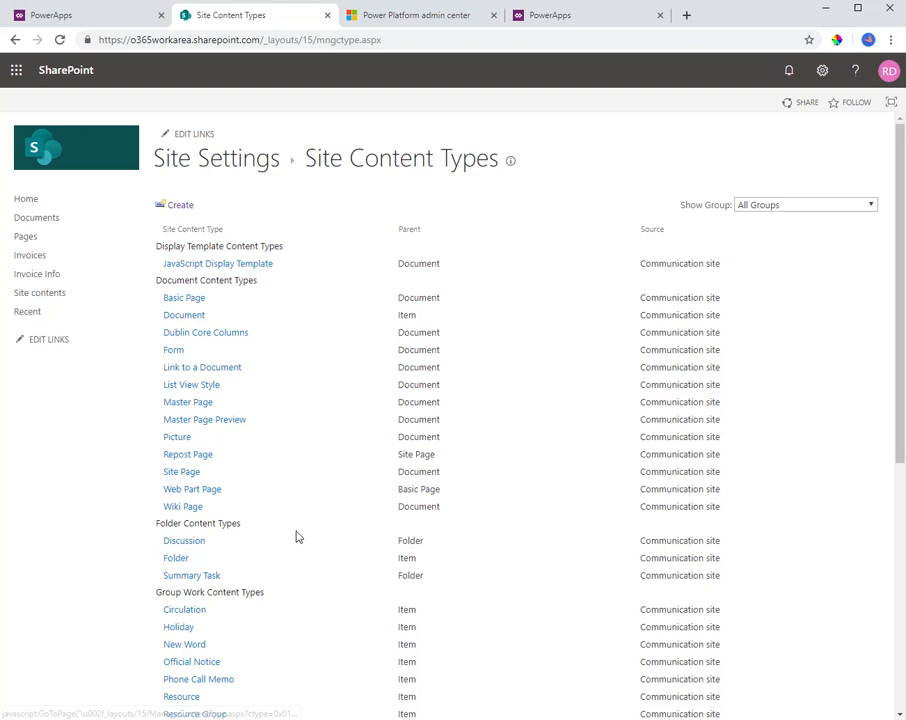
# Search the site content types for "invoice", open the Invoice content type and review its columns
pyautogui.scroll(-2, 297, 551)
pyautogui.hotkey('ctrl', 'f')
pyautogui.write('invoice')
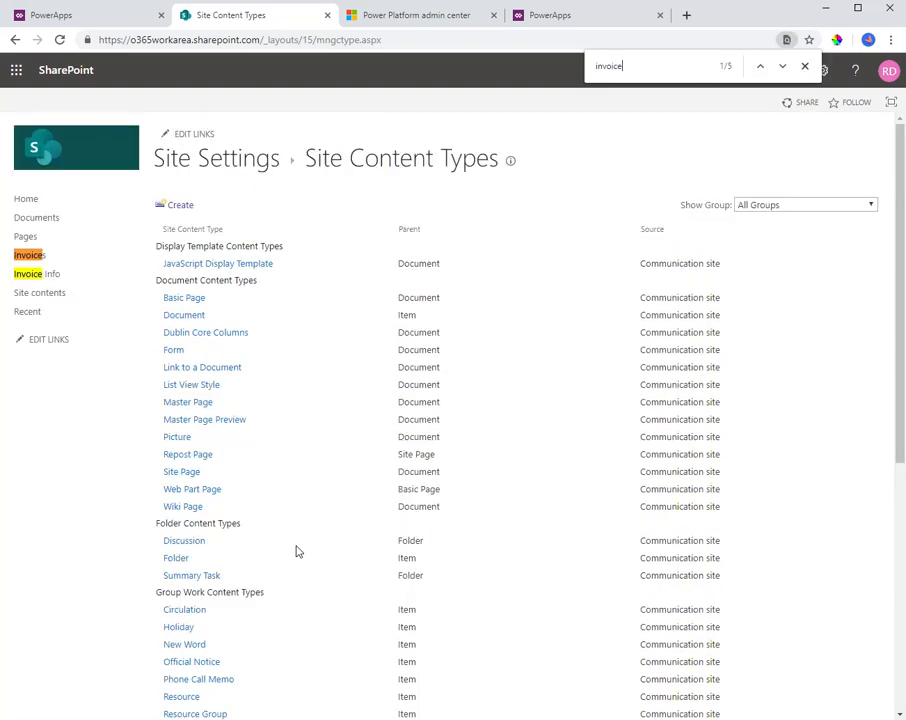
pyautogui.scroll(-4, 297, 551)
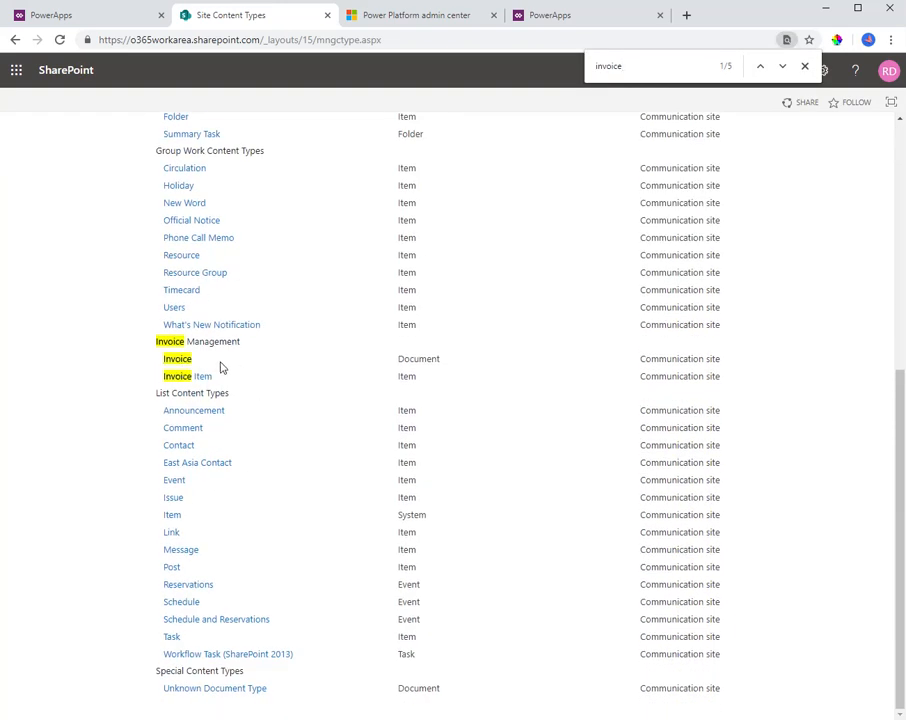
pyautogui.doubleClick(409, 360)
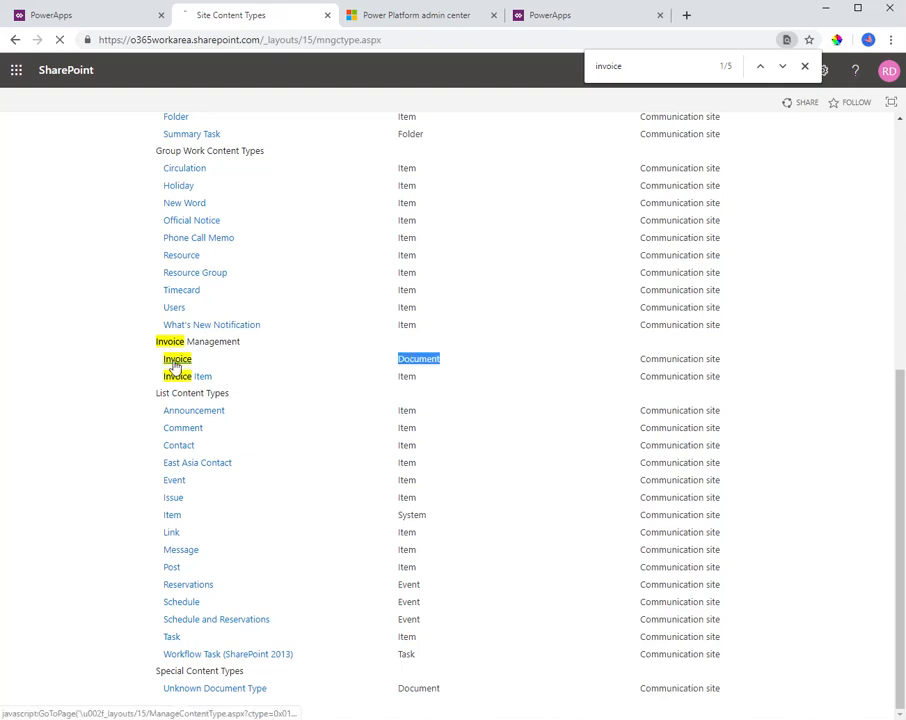
pyautogui.click(177, 358)
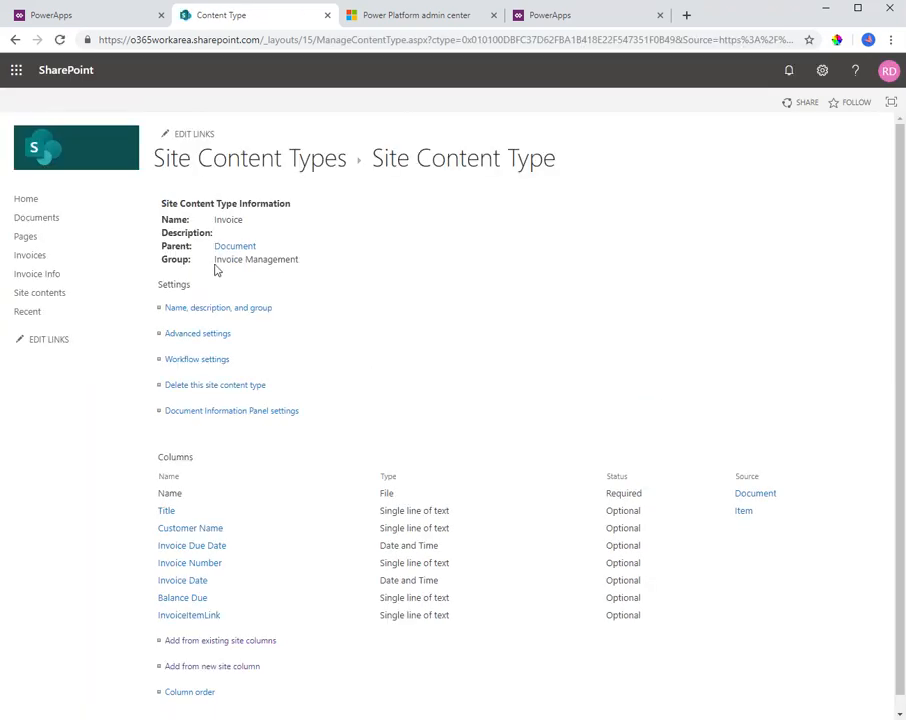
pyautogui.scroll(-1, 361, 417)
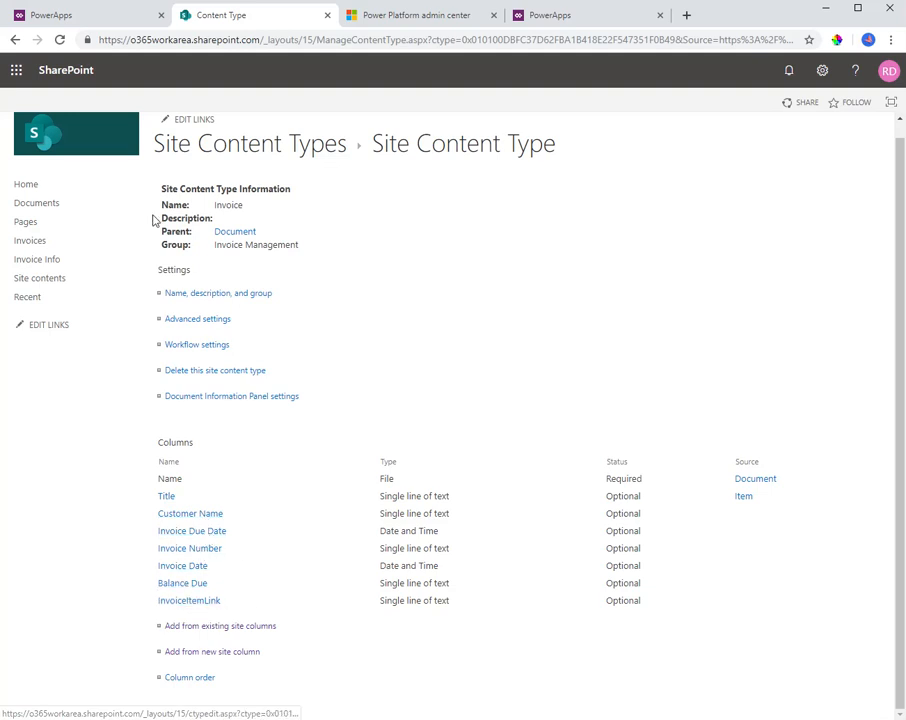
# Go back to the site content types and open the Invoice Item content type to review its columns
pyautogui.click(15, 40)
pyautogui.scroll(-4, 229, 531)
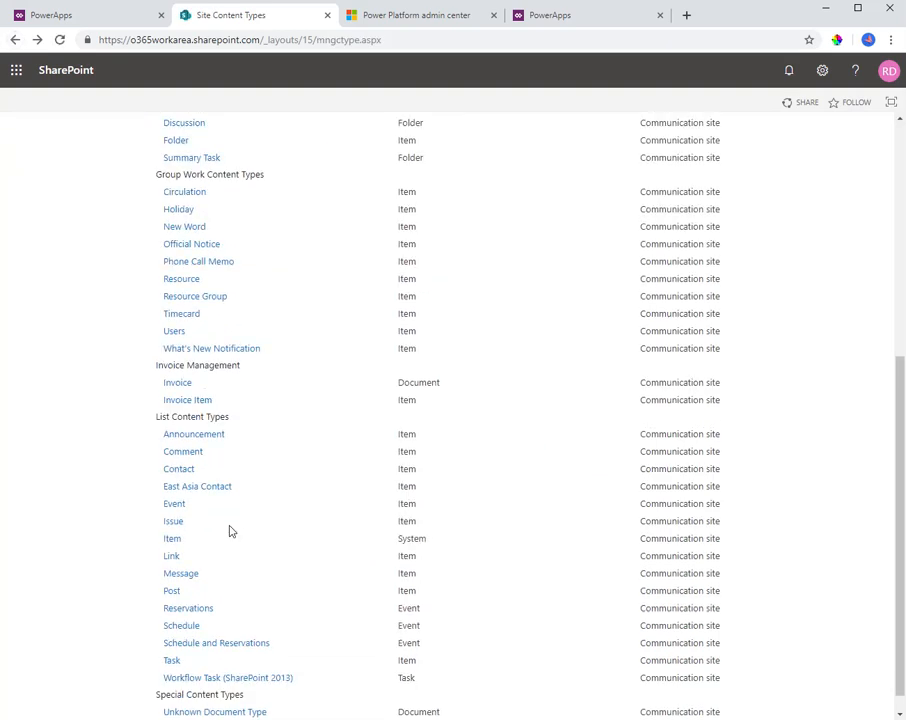
pyautogui.scroll(-1, 229, 531)
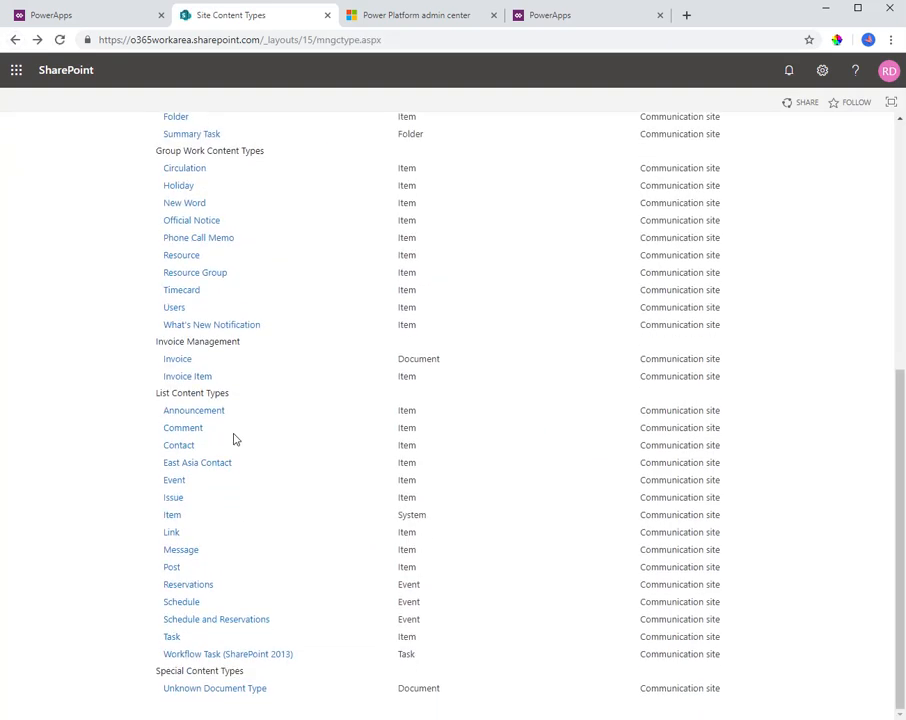
pyautogui.click(185, 379)
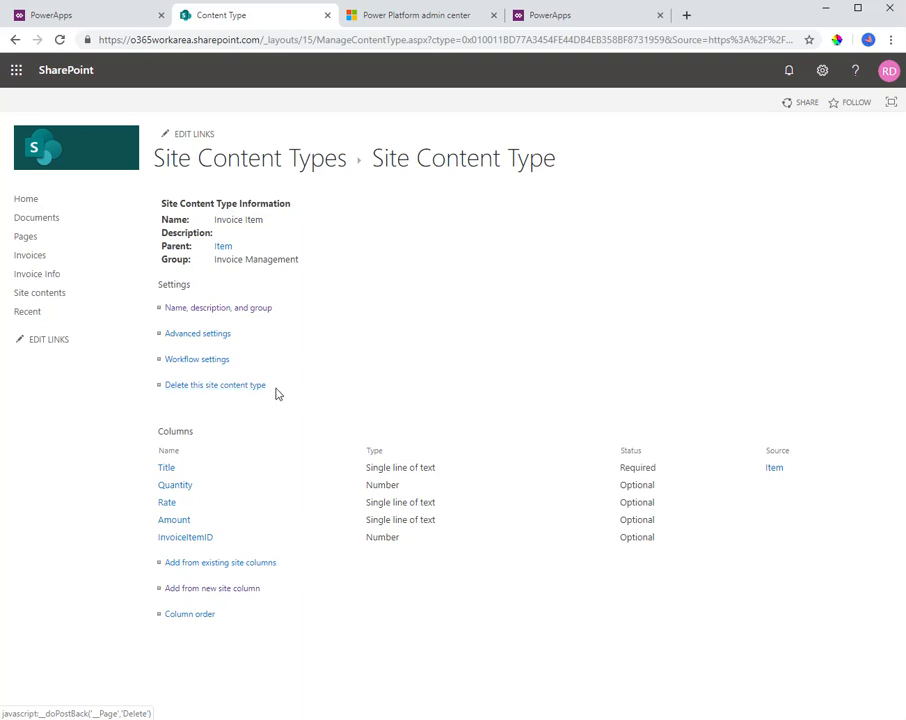
# Review the columns of the Invoices library and the Invoice Info list, and return to the Invoices library
pyautogui.click(41, 259)
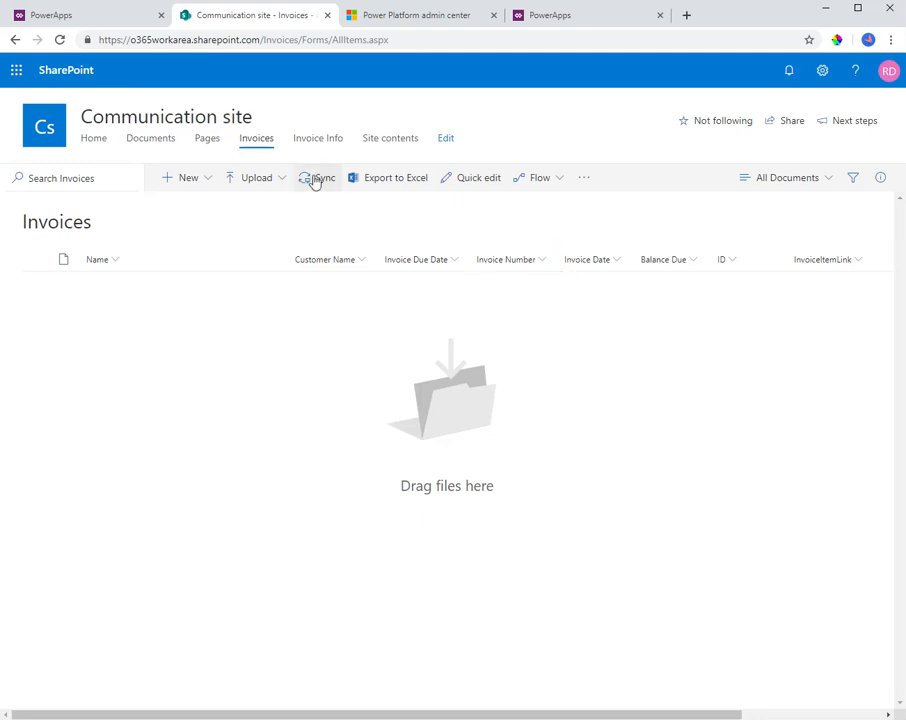
pyautogui.click(308, 141)
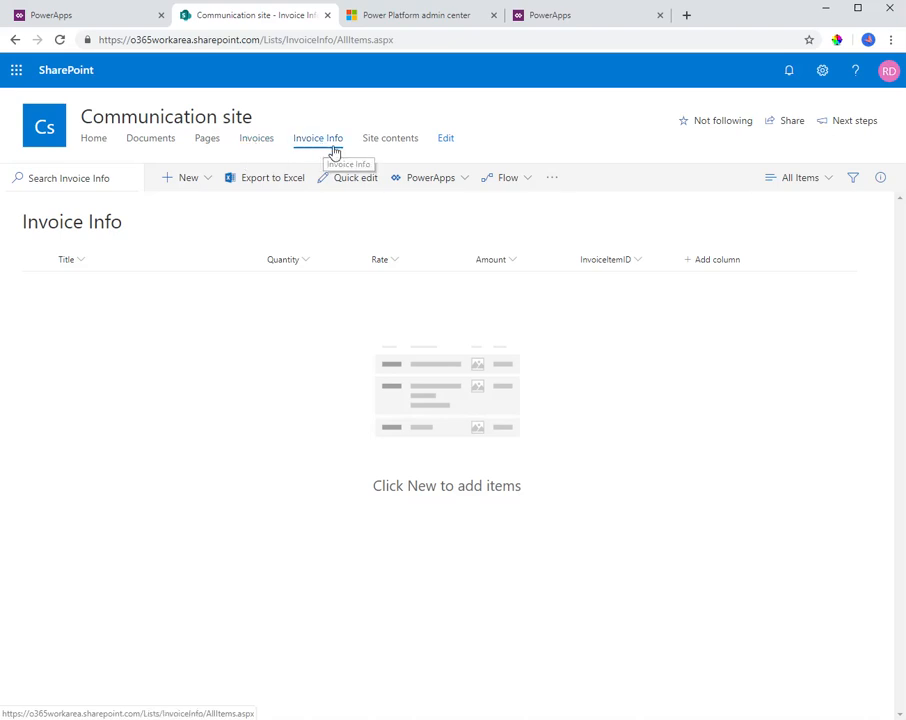
pyautogui.click(255, 142)
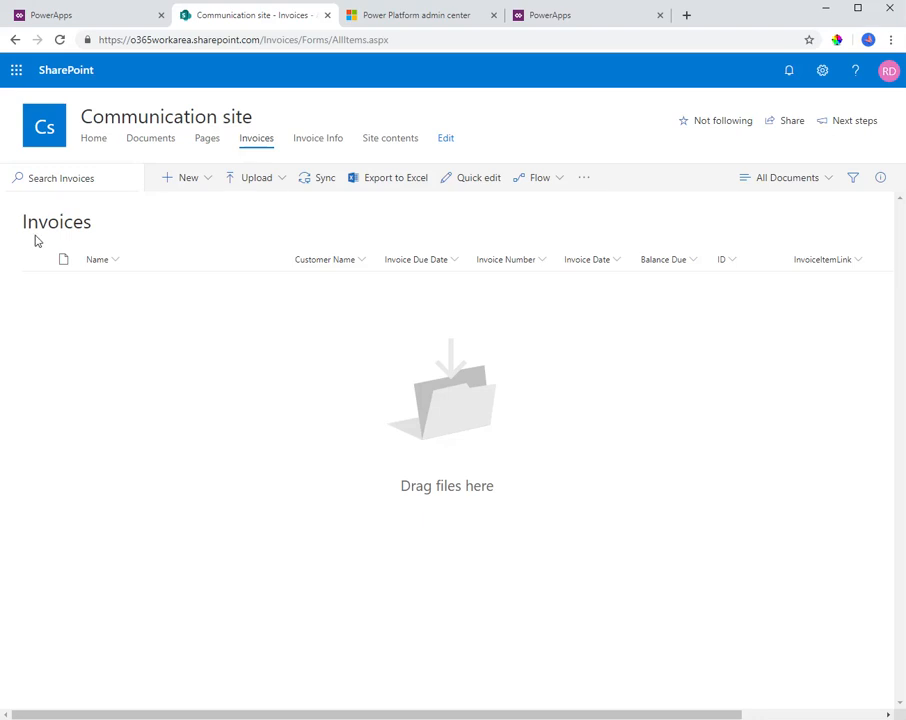
# Take Invoice Model 2 in PowerApps back to form field selection, close its editor and open the list of AI Builder models
pyautogui.click(33, 16)
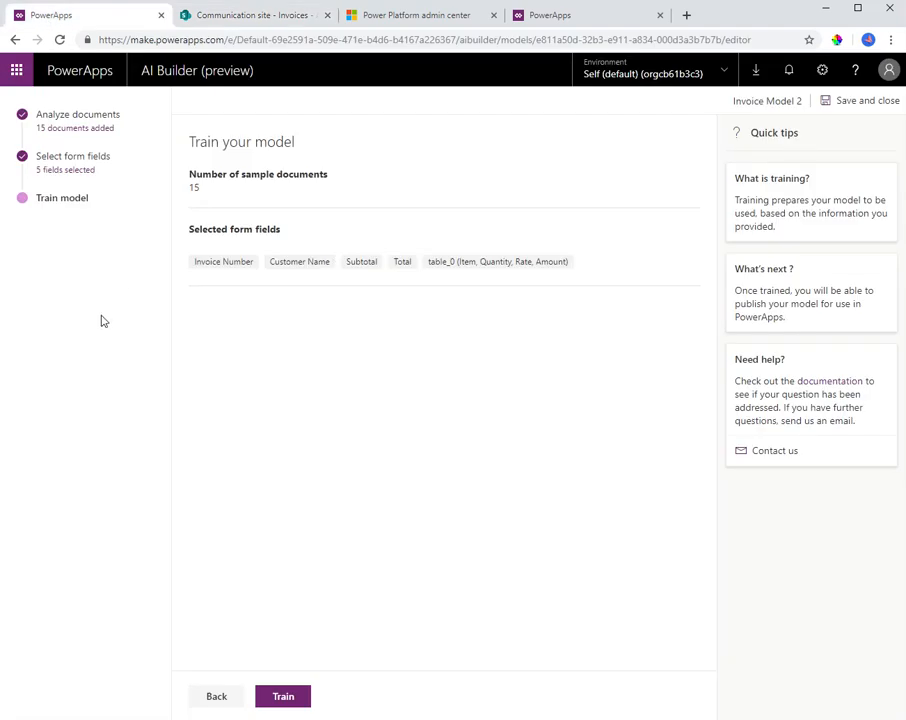
pyautogui.click(218, 699)
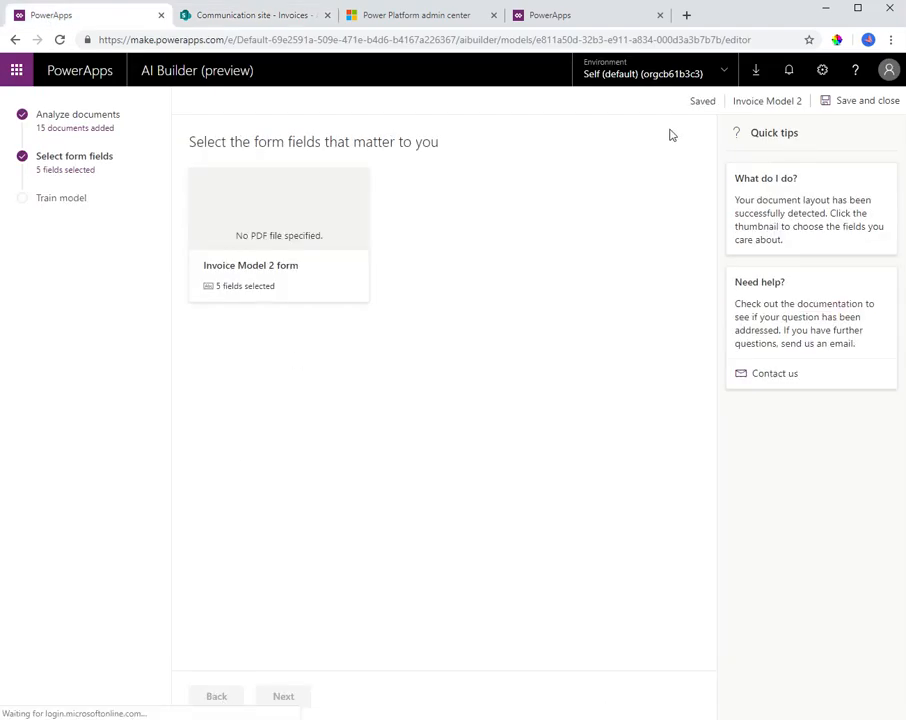
pyautogui.click(588, 15)
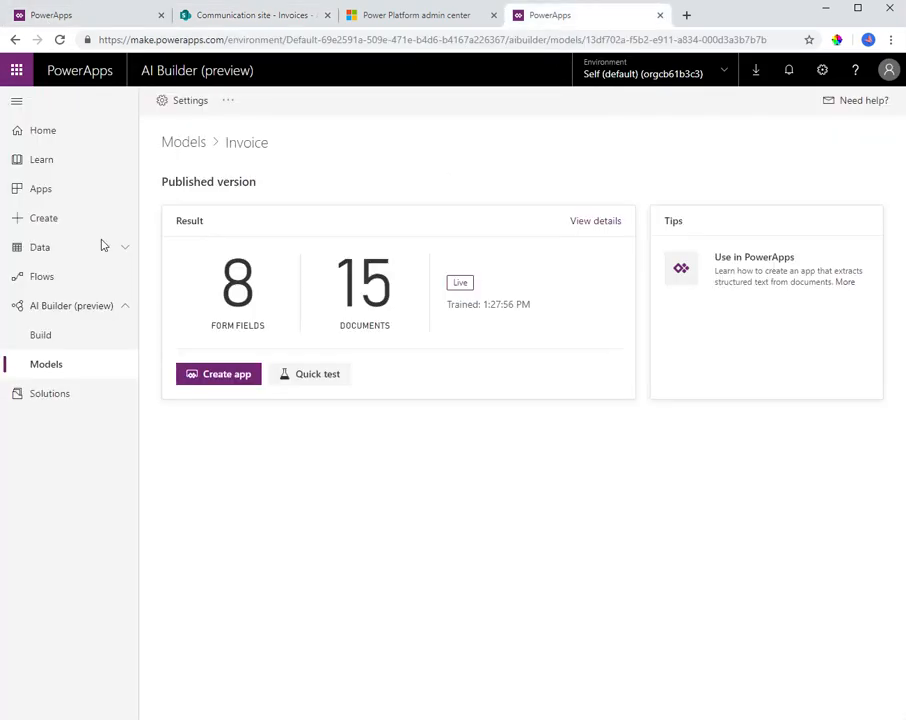
pyautogui.click(161, 15)
pyautogui.click(89, 365)
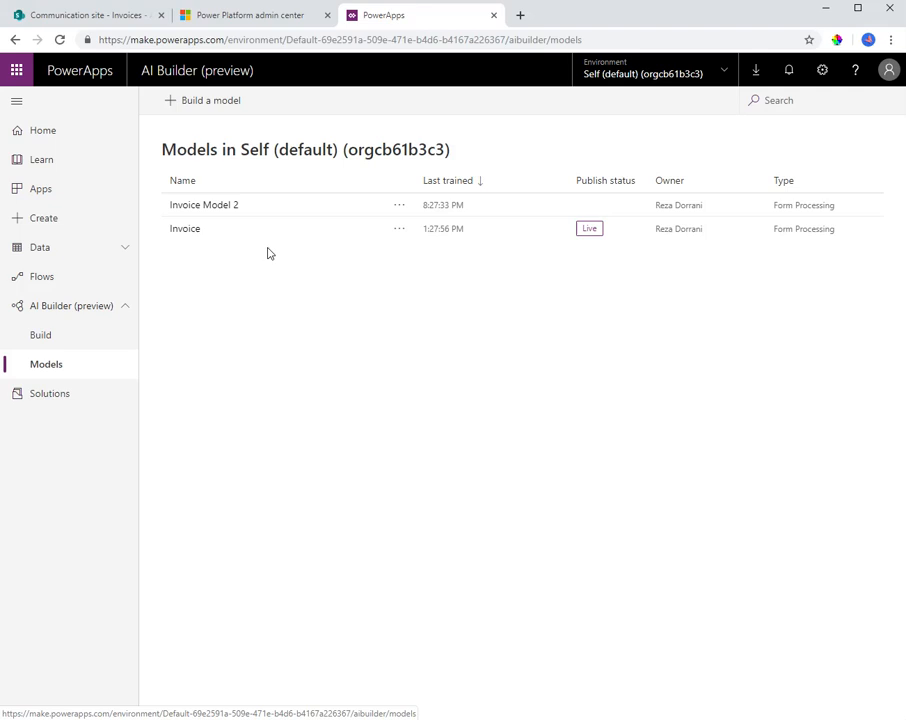
# Switch to SharePoint and compare the Invoices library's columns with those of the Invoice Info list
pyautogui.click(95, 17)
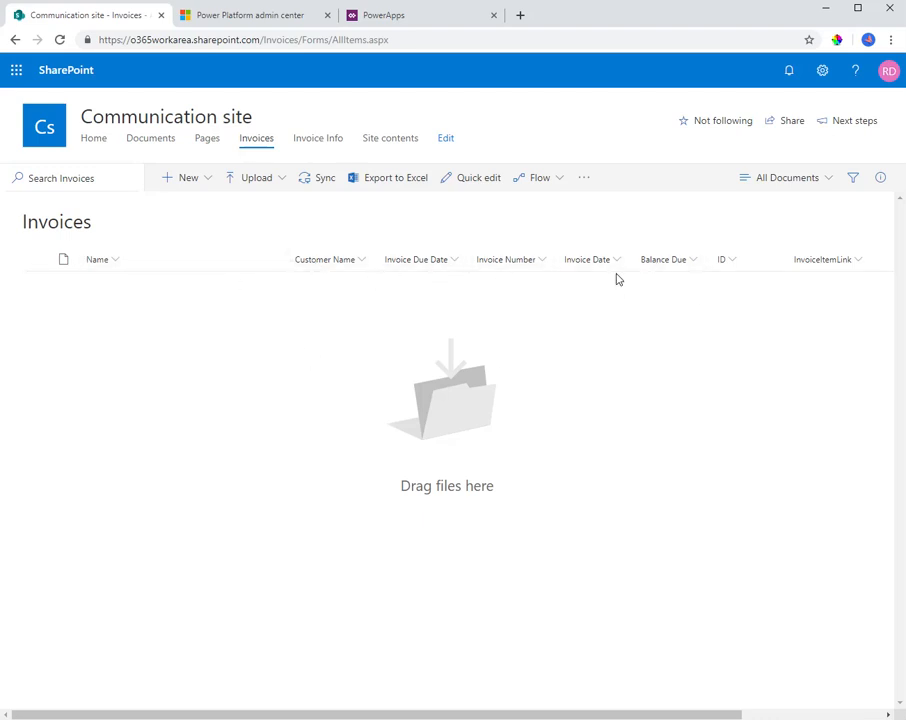
pyautogui.click(325, 141)
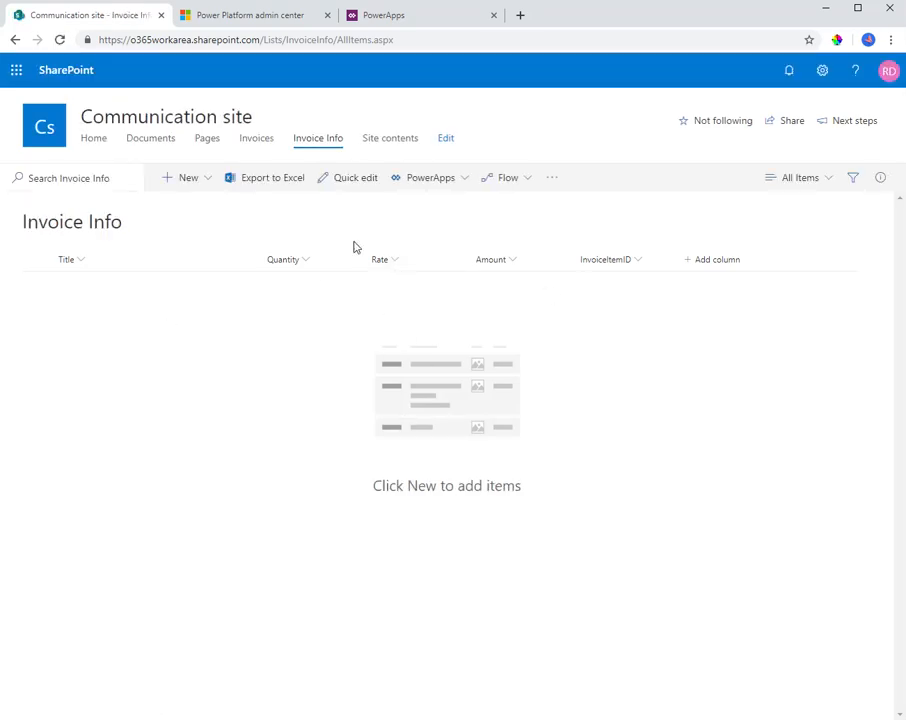
pyautogui.click(255, 144)
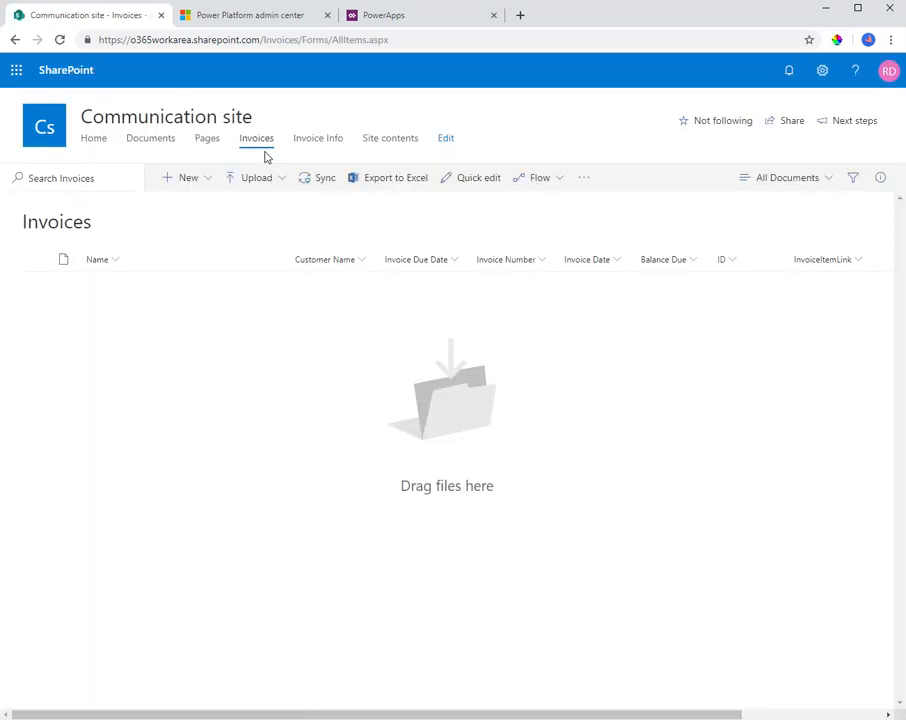
# Open the Microsoft Flow site in a new browser tab
pyautogui.click(520, 16)
pyautogui.write('flo')
pyautogui.press('Return')
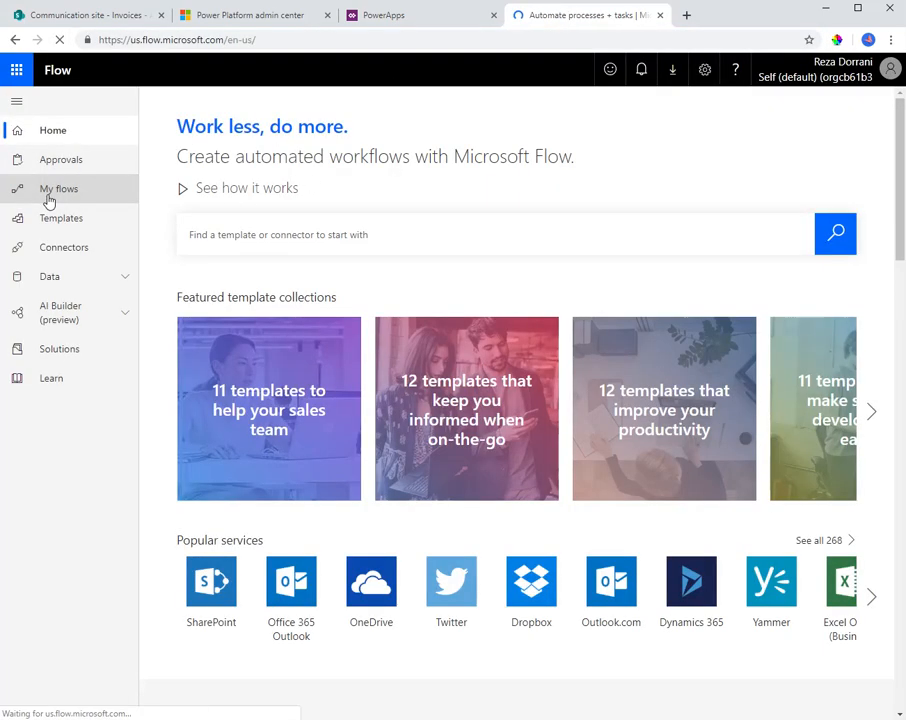
# Go to My flows and look through the available ways of creating a new flow
pyautogui.click(49, 199)
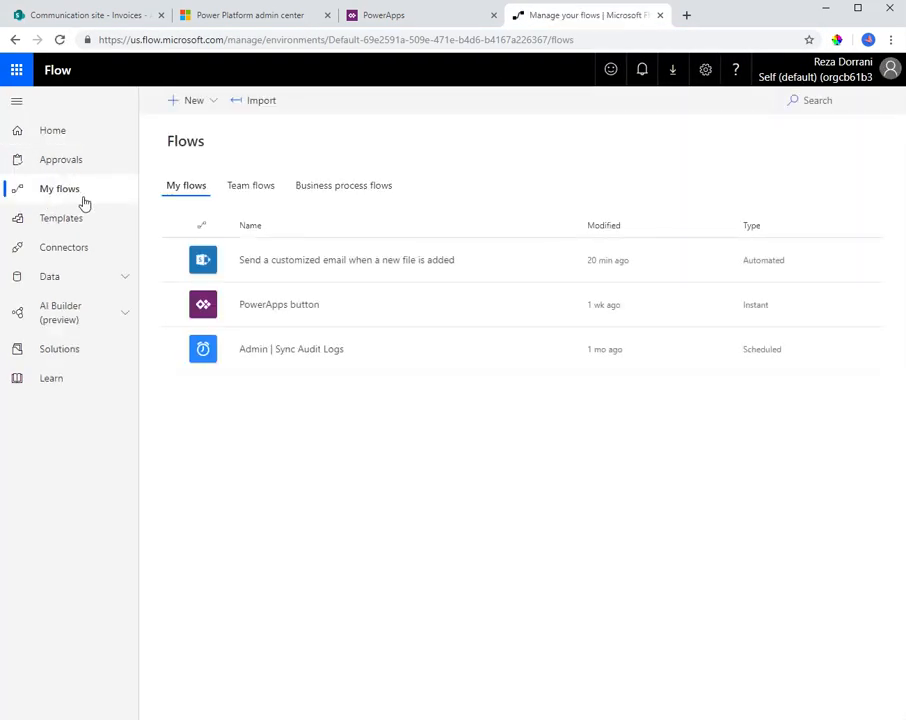
pyautogui.click(191, 100)
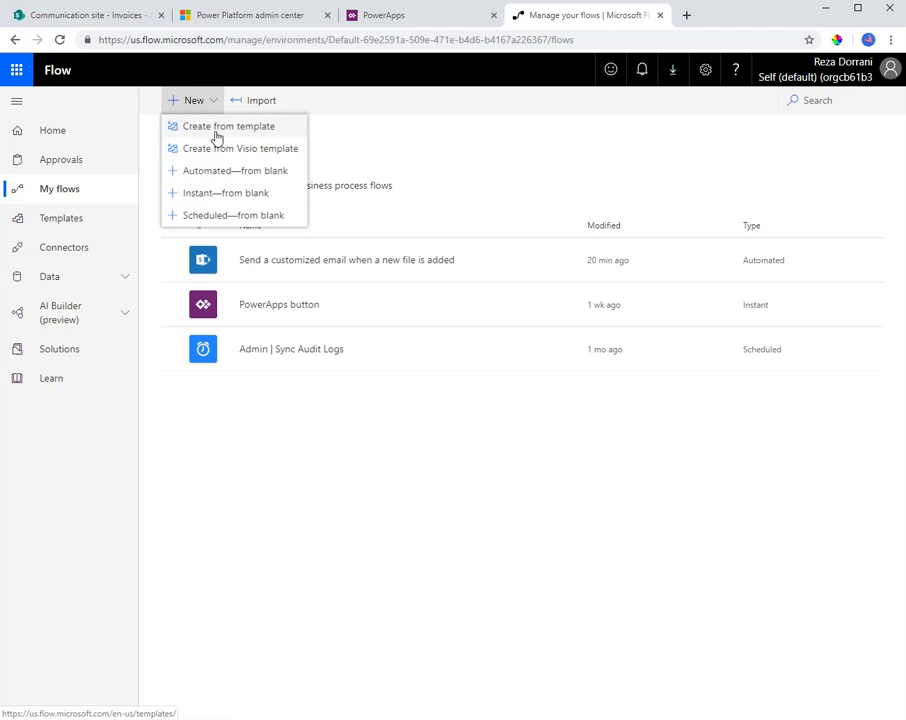
pyautogui.click(457, 147)
# Start a new solution in Solutions and give it the display name Invoice Management
pyautogui.click(91, 354)
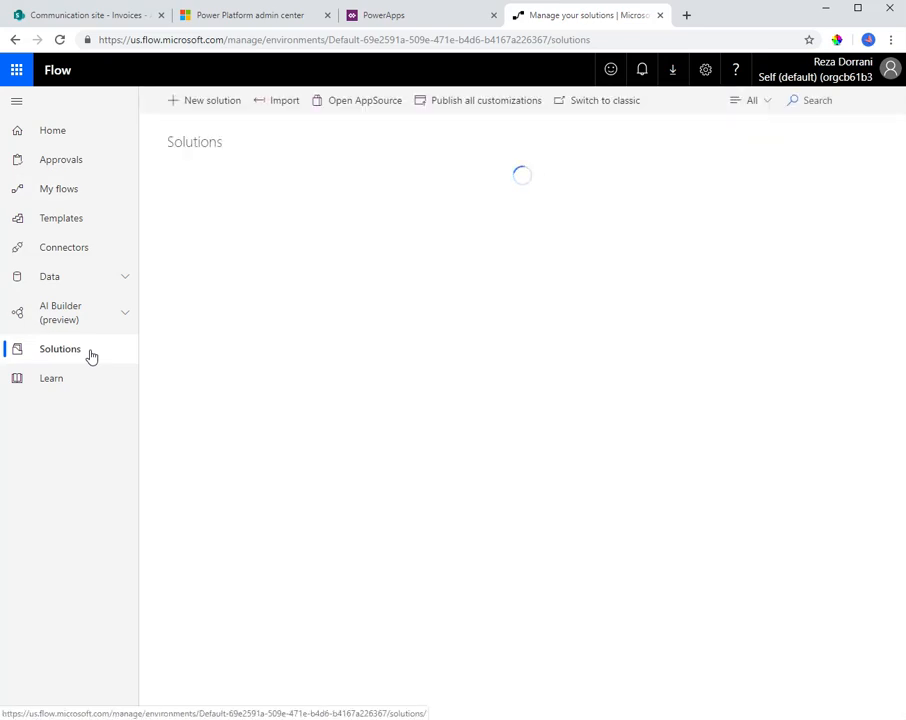
pyautogui.click(207, 108)
pyautogui.click(702, 164)
pyautogui.write('Invoice Management')
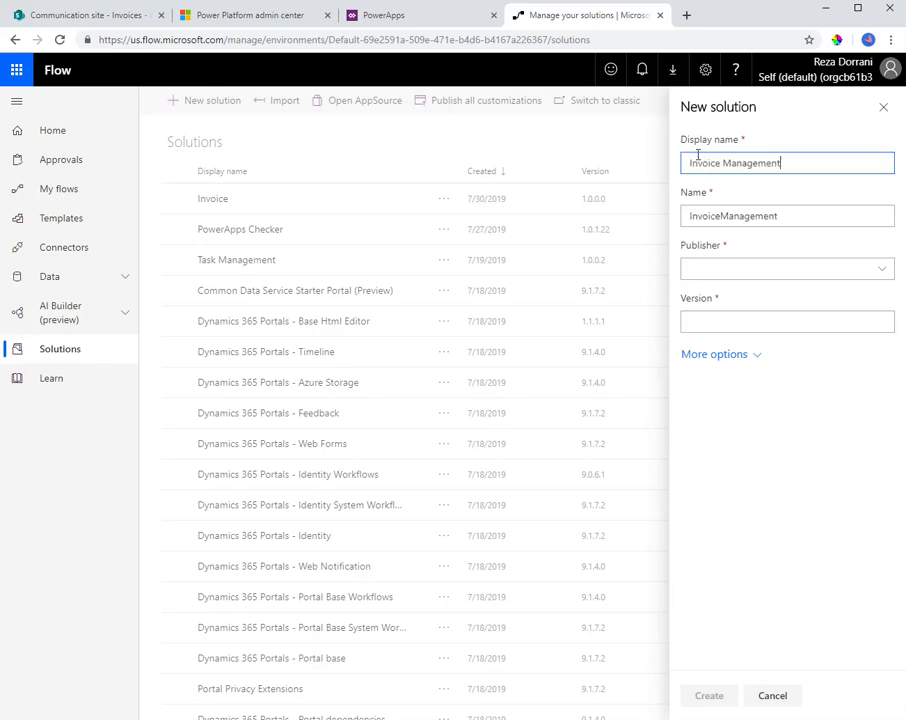
# Choose the account owner's own publisher, set the version to 1.0.0.0 and create the solution
pyautogui.click(768, 272)
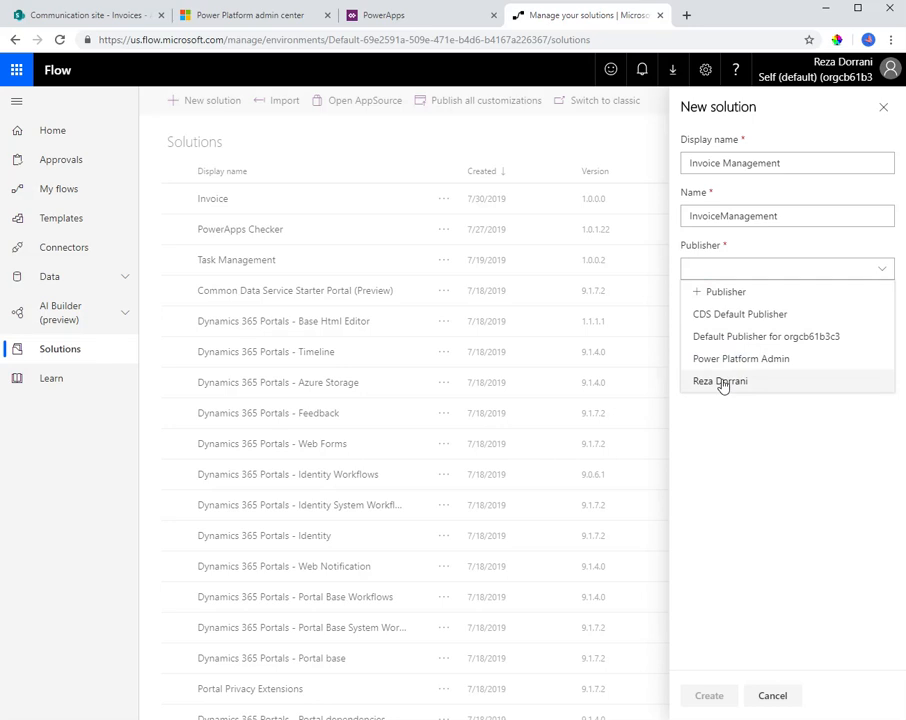
pyautogui.click(724, 382)
pyautogui.click(728, 351)
pyautogui.write('1.')
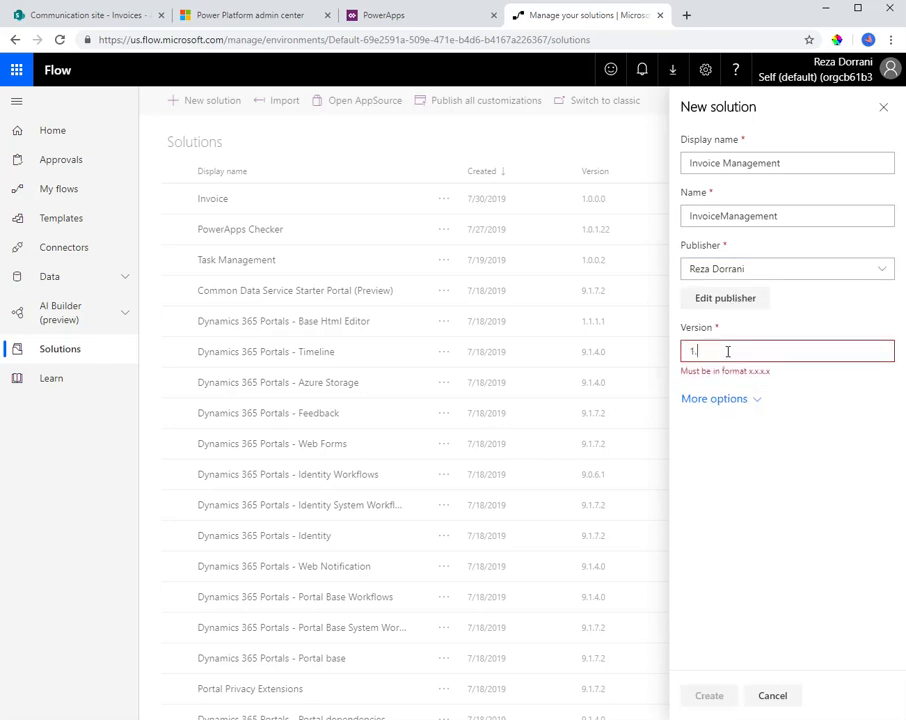
pyautogui.write('0.0.0')
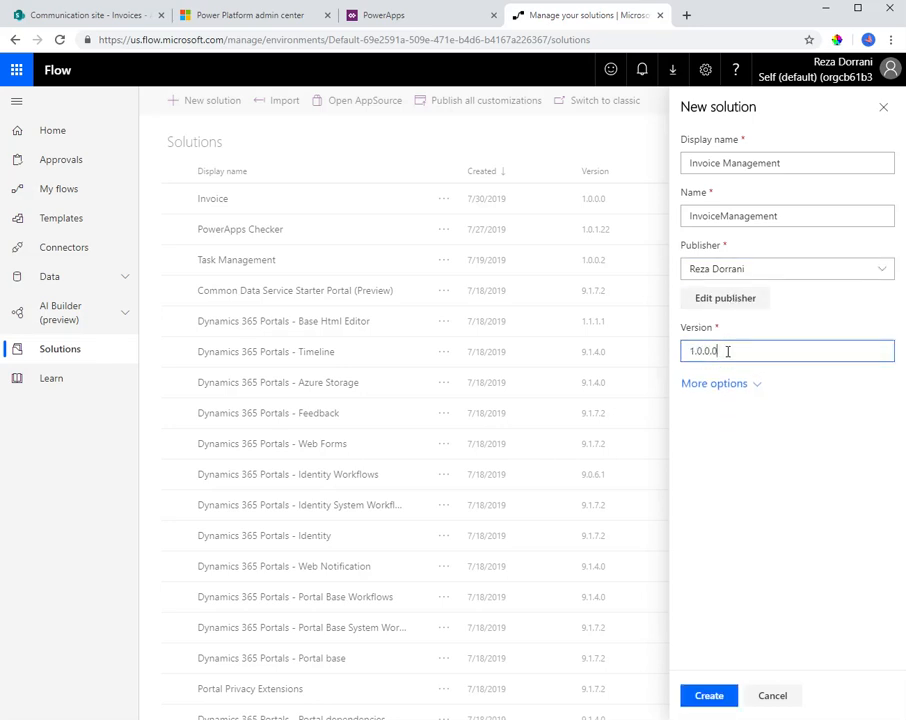
pyautogui.click(696, 698)
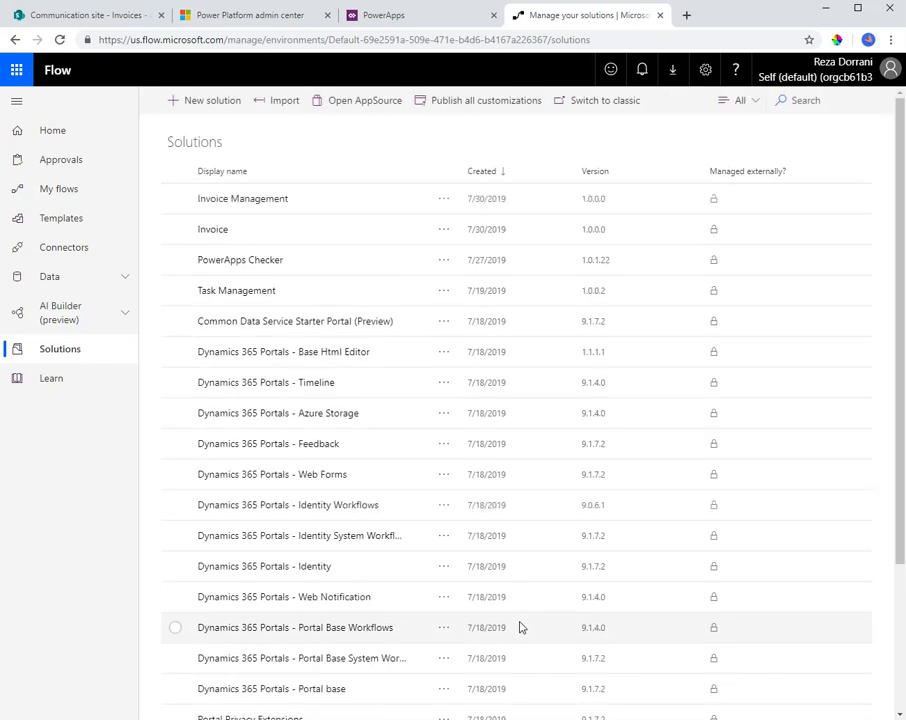
# Open the Invoice Management solution and start a new flow inside it
pyautogui.click(255, 203)
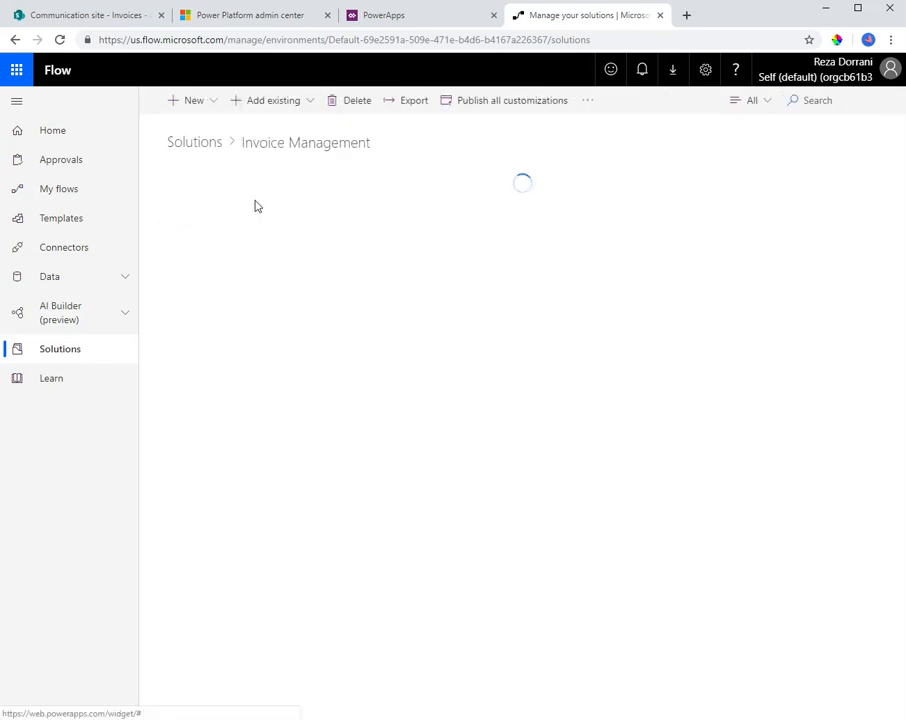
pyautogui.click(218, 110)
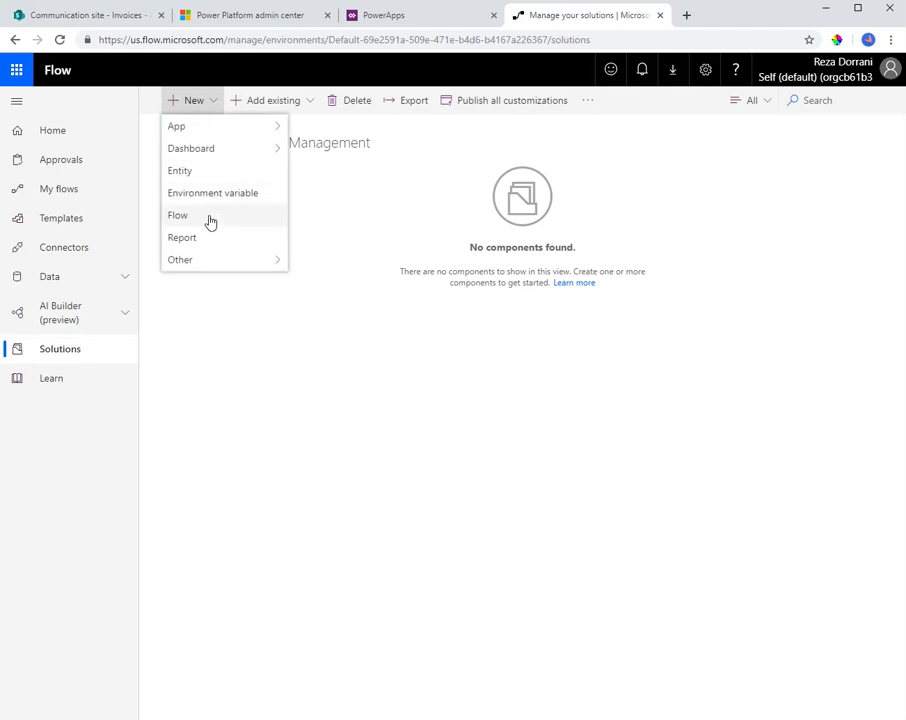
pyautogui.click(178, 216)
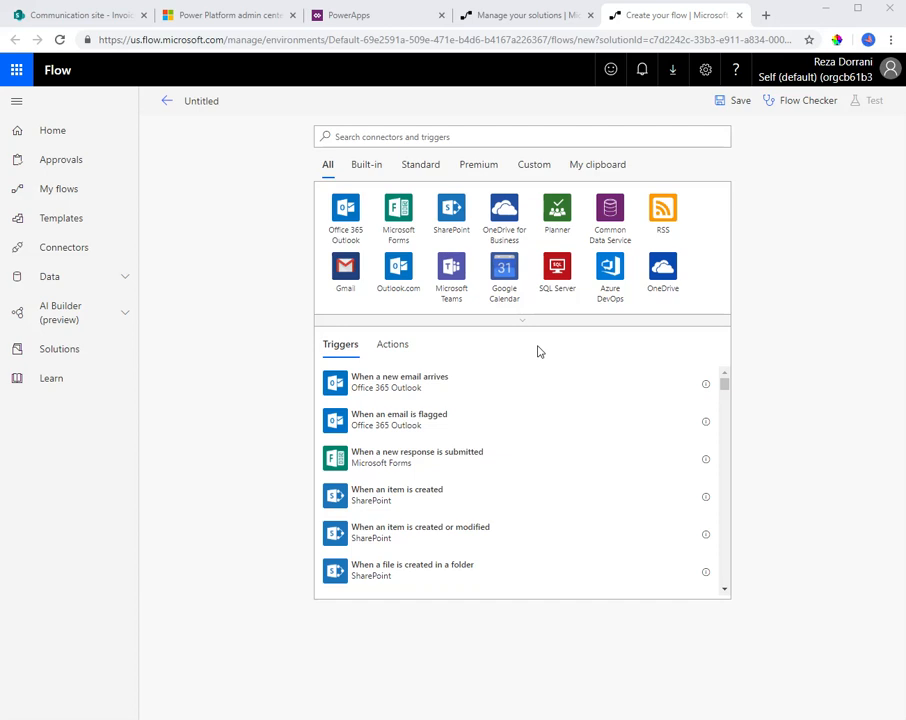
# Add the SharePoint trigger "When a file is created in a folder" to the untitled flow
pyautogui.scroll(-2, 515, 468)
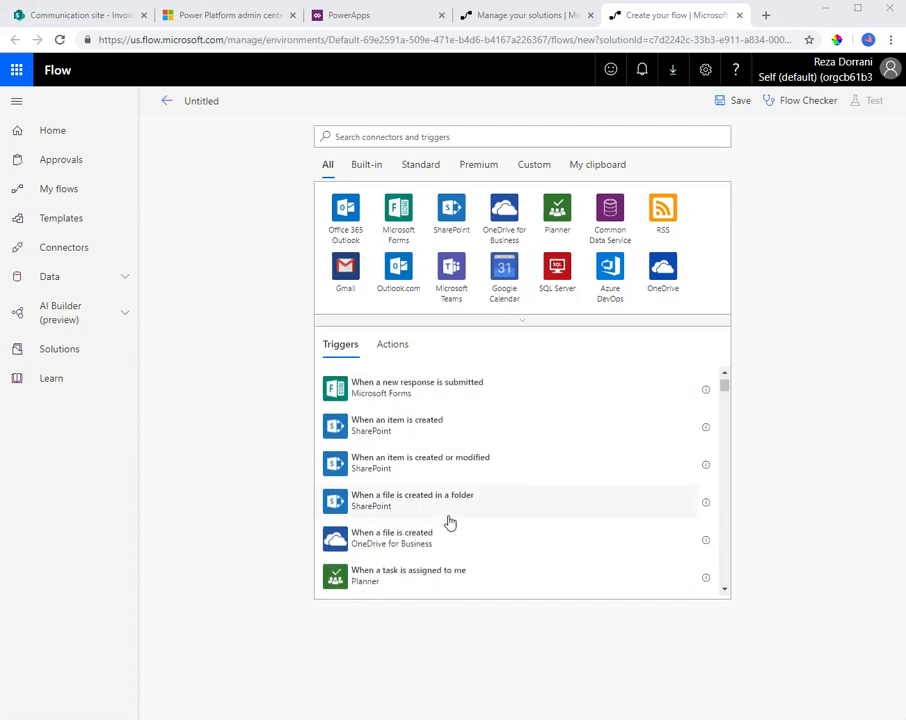
pyautogui.scroll(-7, 449, 522)
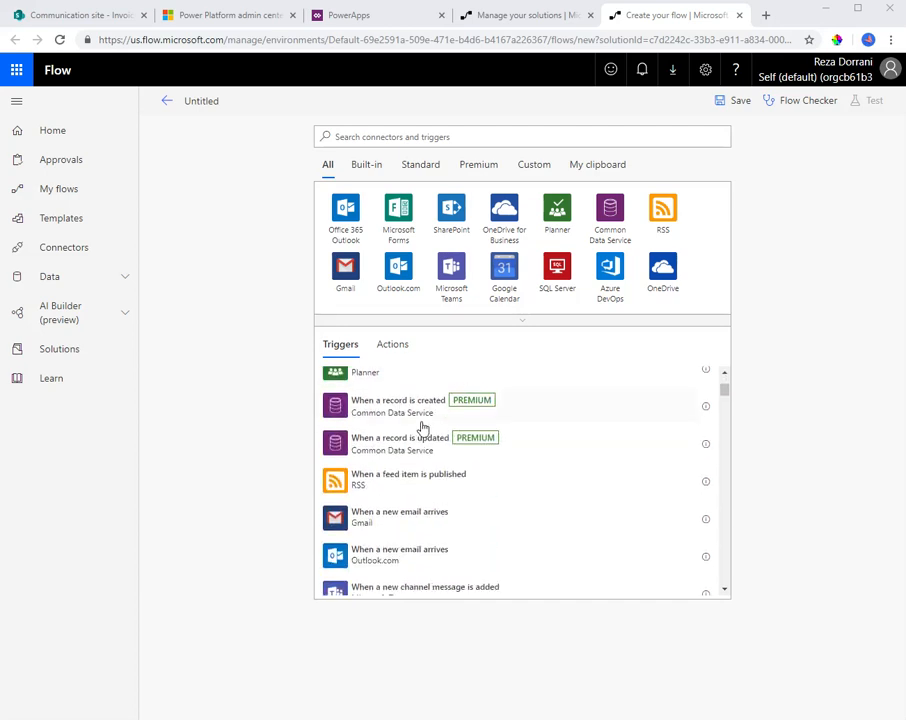
pyautogui.click(451, 217)
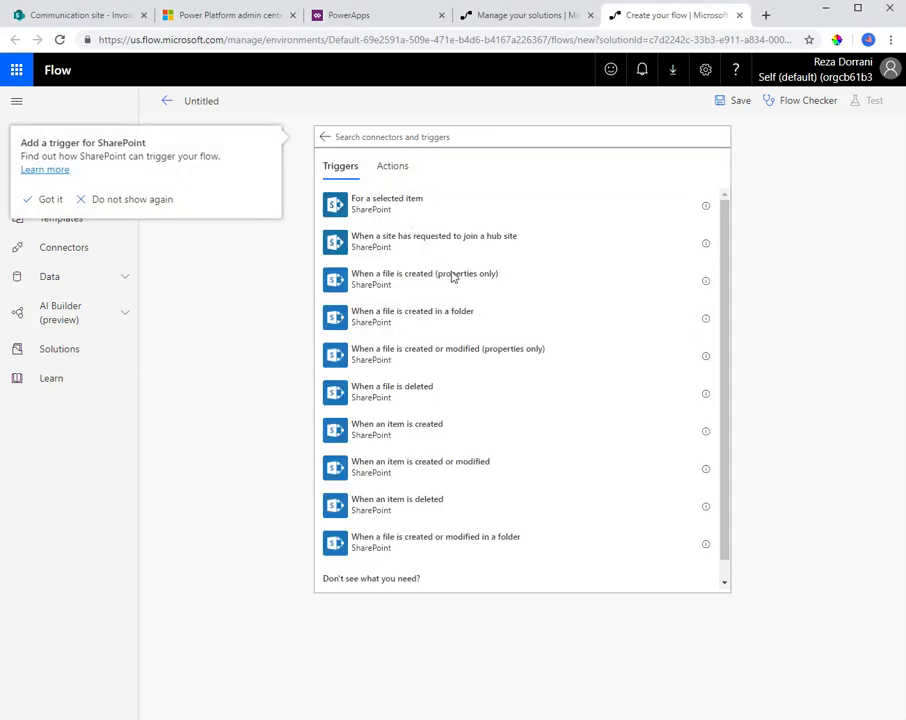
pyautogui.scroll(-1, 459, 418)
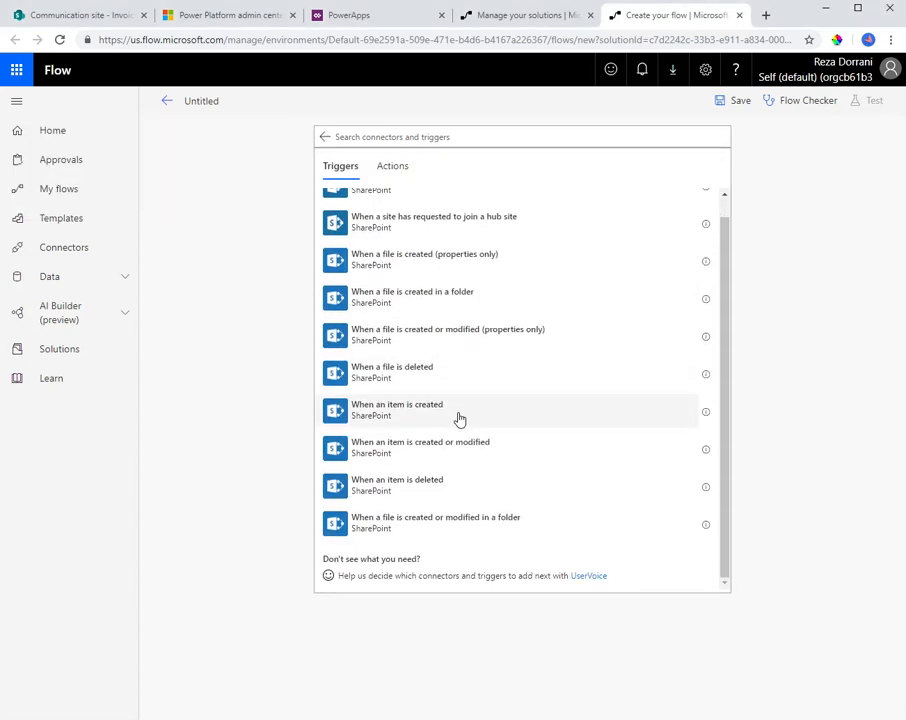
pyautogui.click(420, 305)
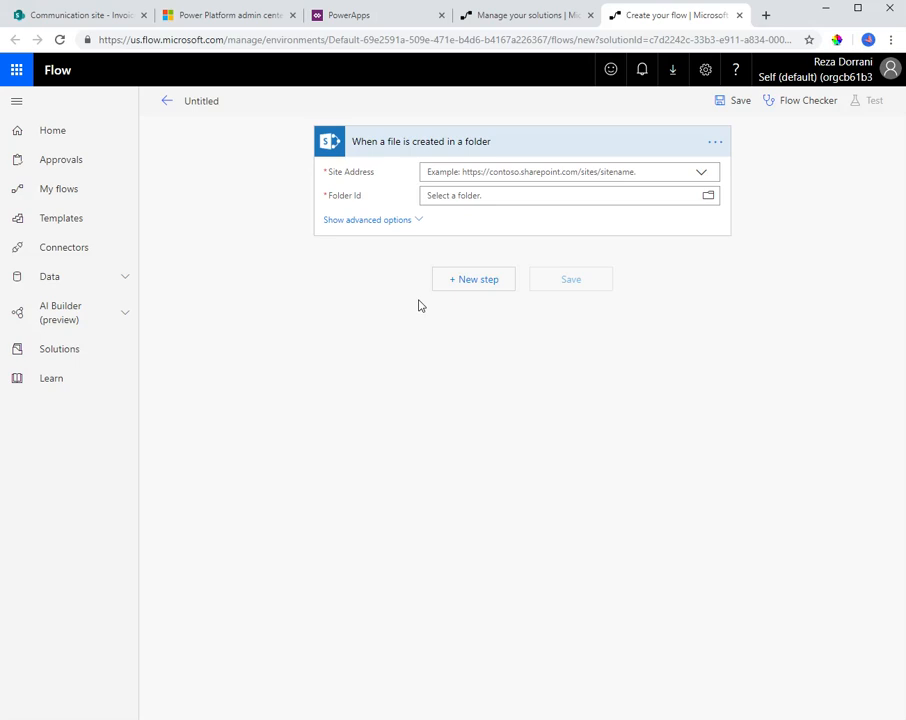
# Set the trigger's site address to the Communication site and its folder to /Invoices
pyautogui.click(703, 173)
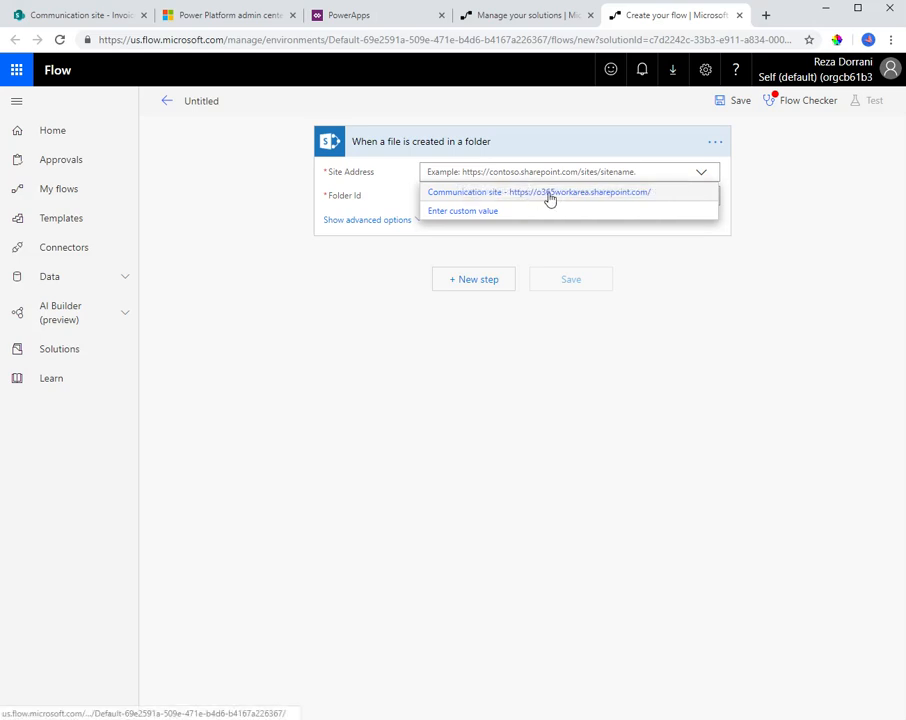
pyautogui.click(549, 194)
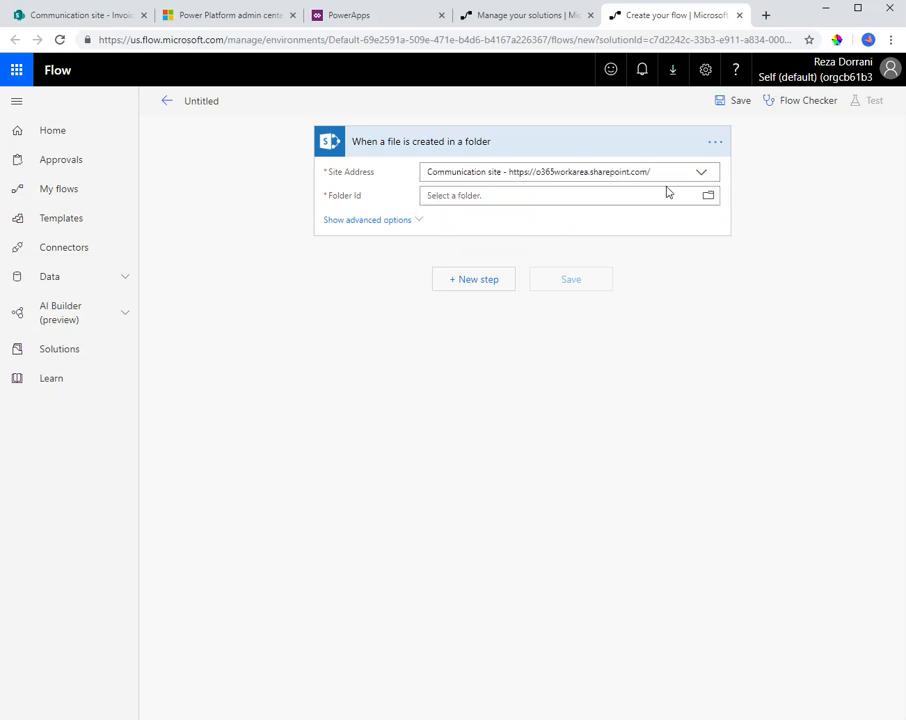
pyautogui.click(706, 197)
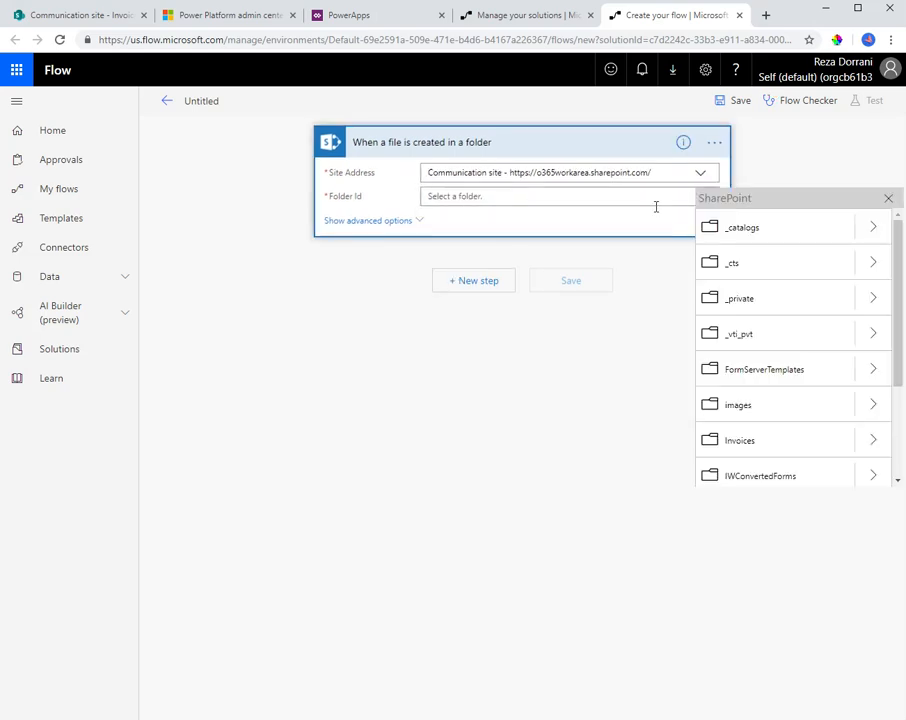
pyautogui.scroll(-2, 783, 348)
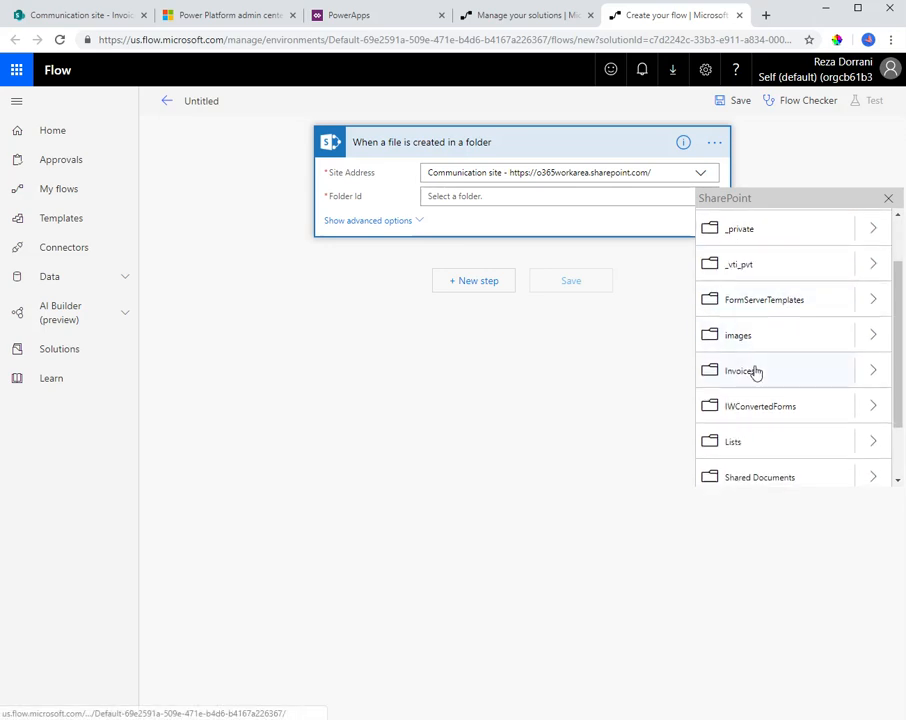
pyautogui.click(740, 378)
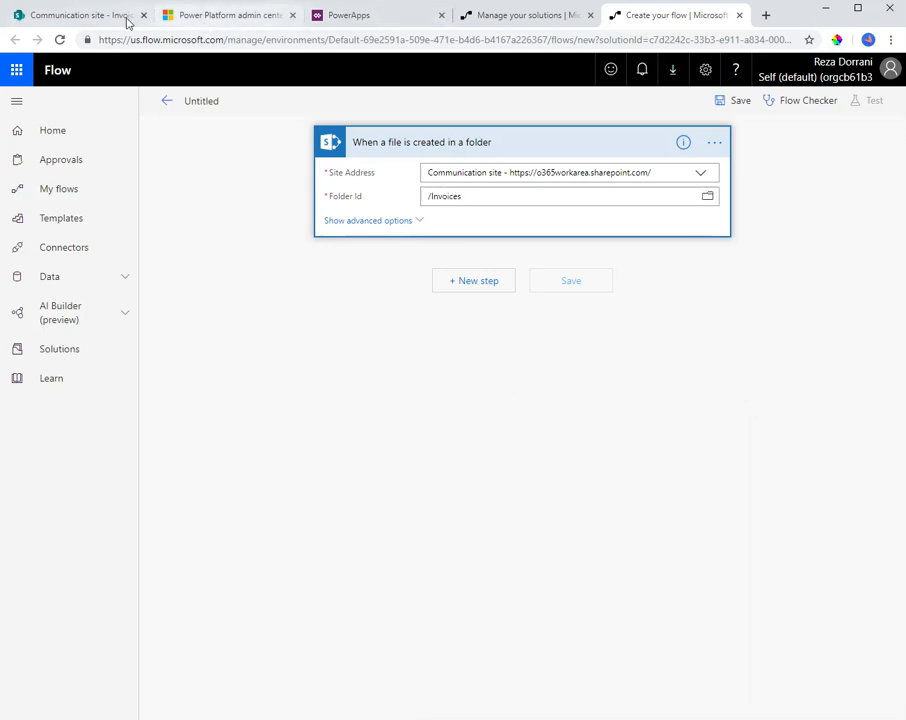
# Switch to SharePoint to look at the Invoices library's upload options, and return to the flow being created
pyautogui.click(80, 15)
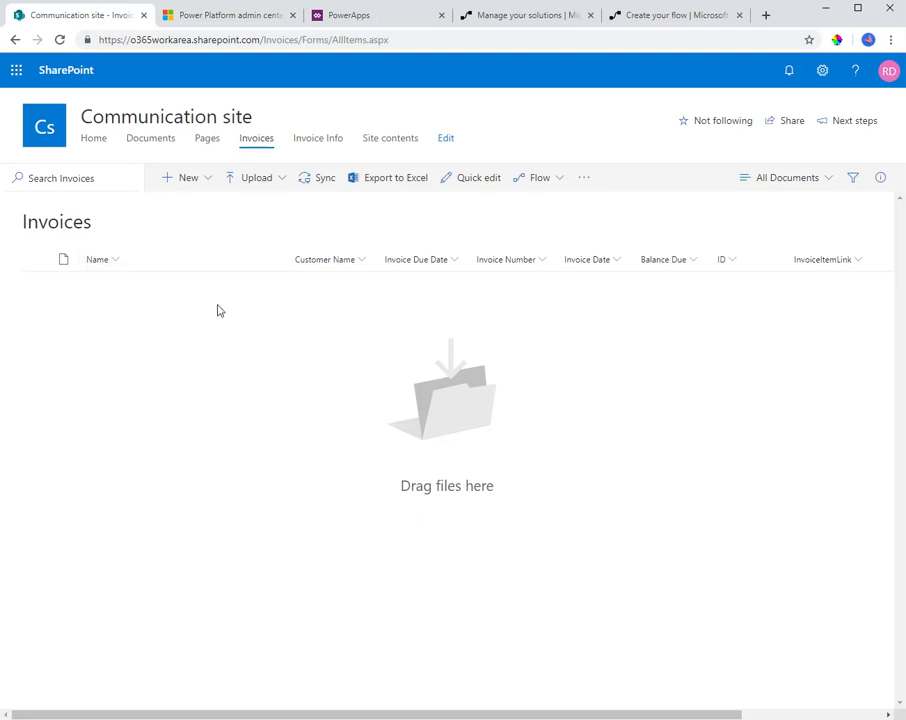
pyautogui.click(256, 178)
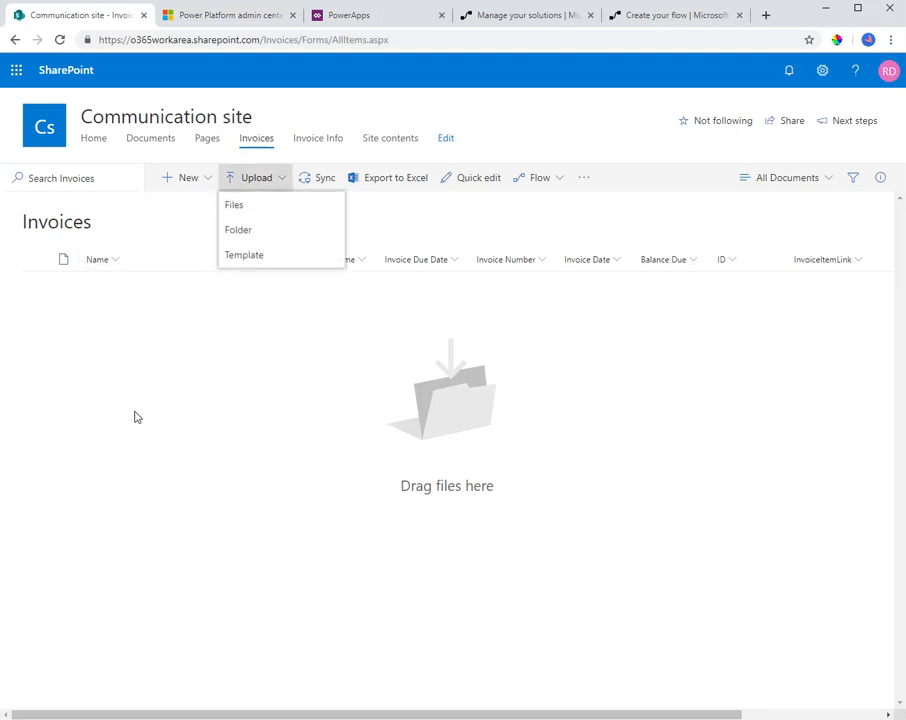
pyautogui.click(630, 18)
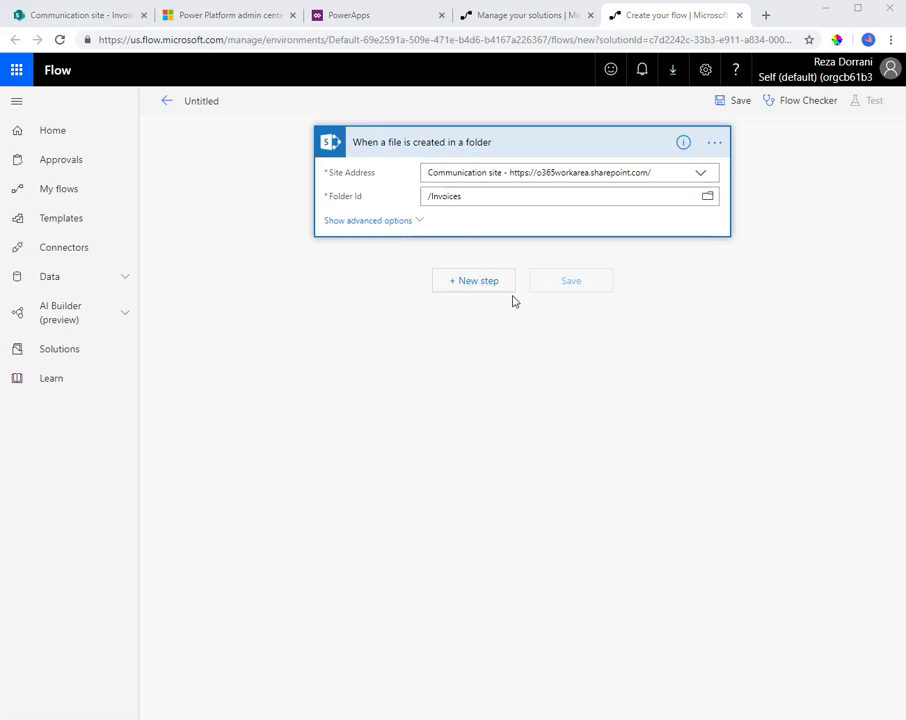
# Search for "predict", add the Common Data Service (current environment) Predict action after the trigger and select the Invoice model
pyautogui.click(480, 280)
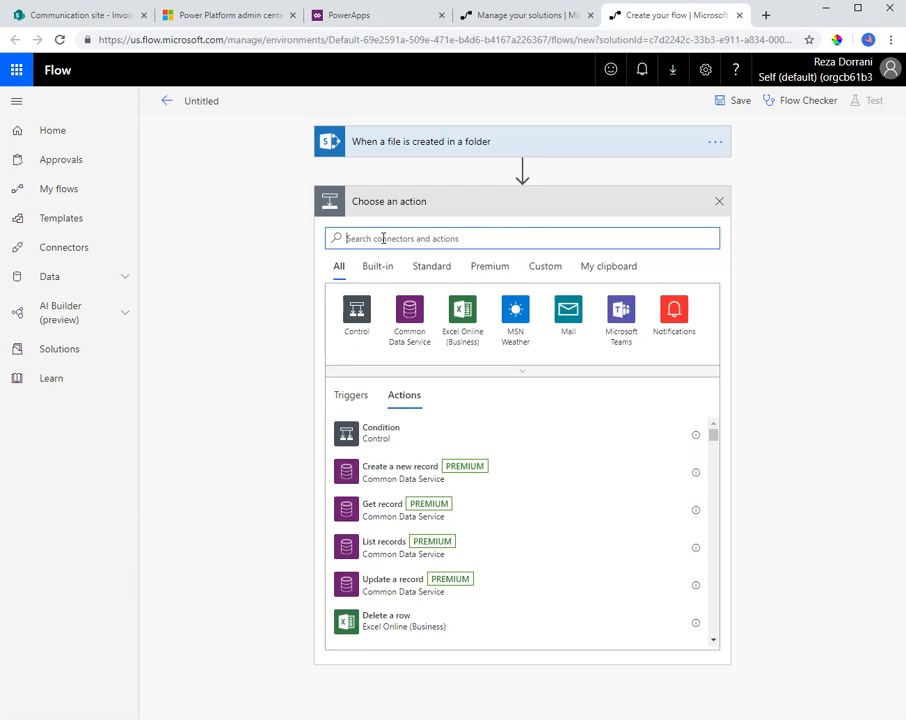
pyautogui.write('predict')
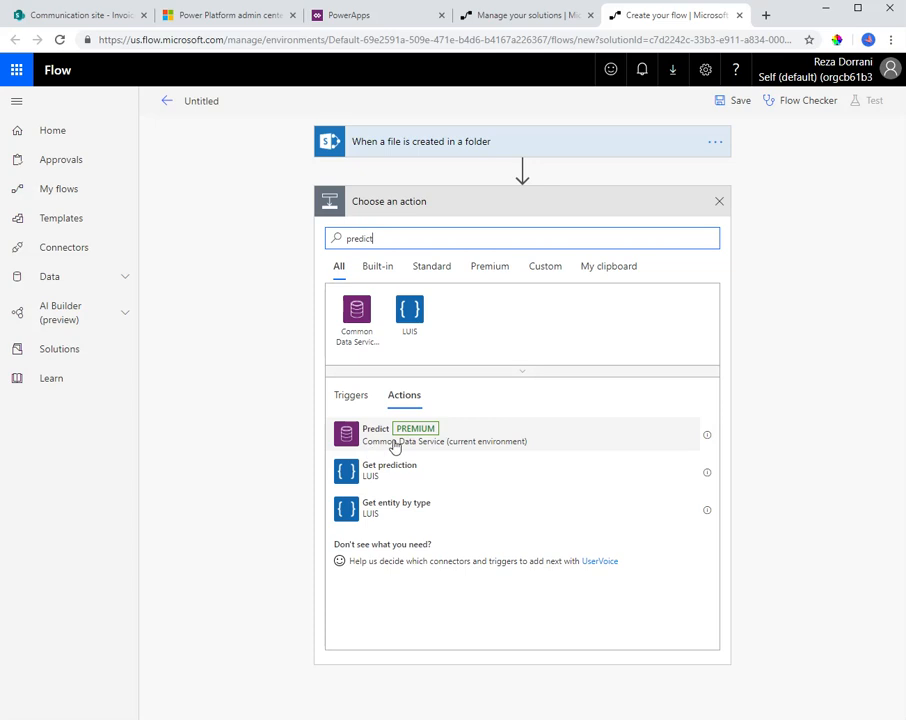
pyautogui.click(374, 440)
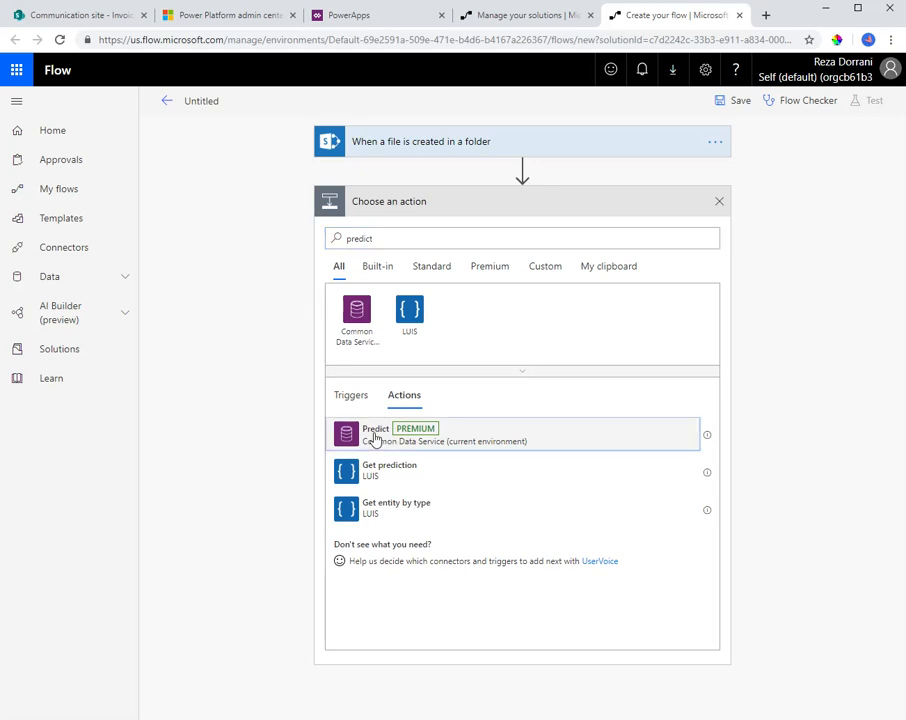
pyautogui.click(458, 228)
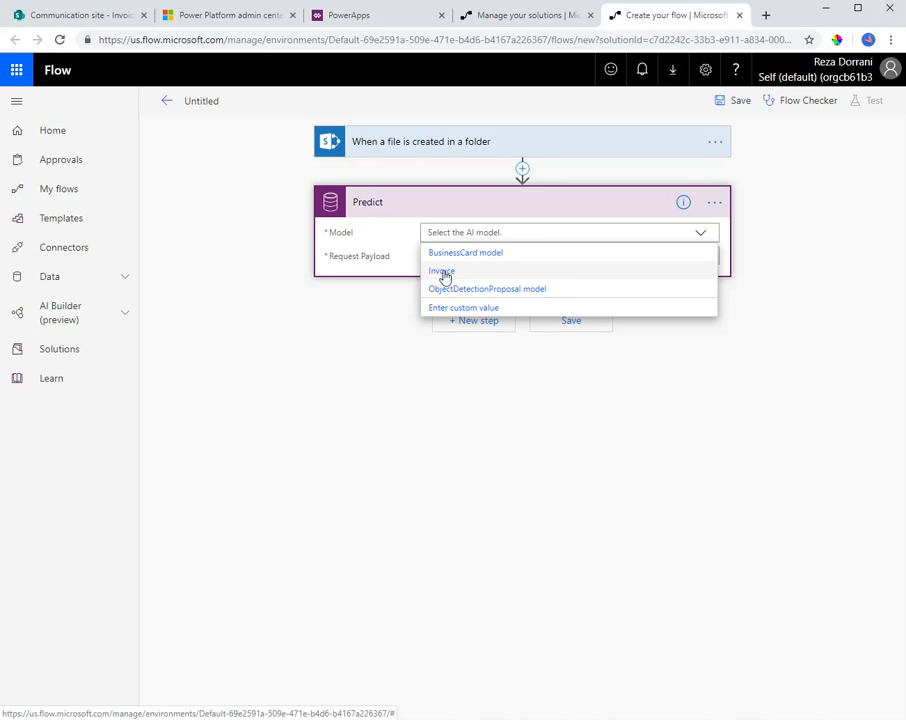
pyautogui.click(443, 274)
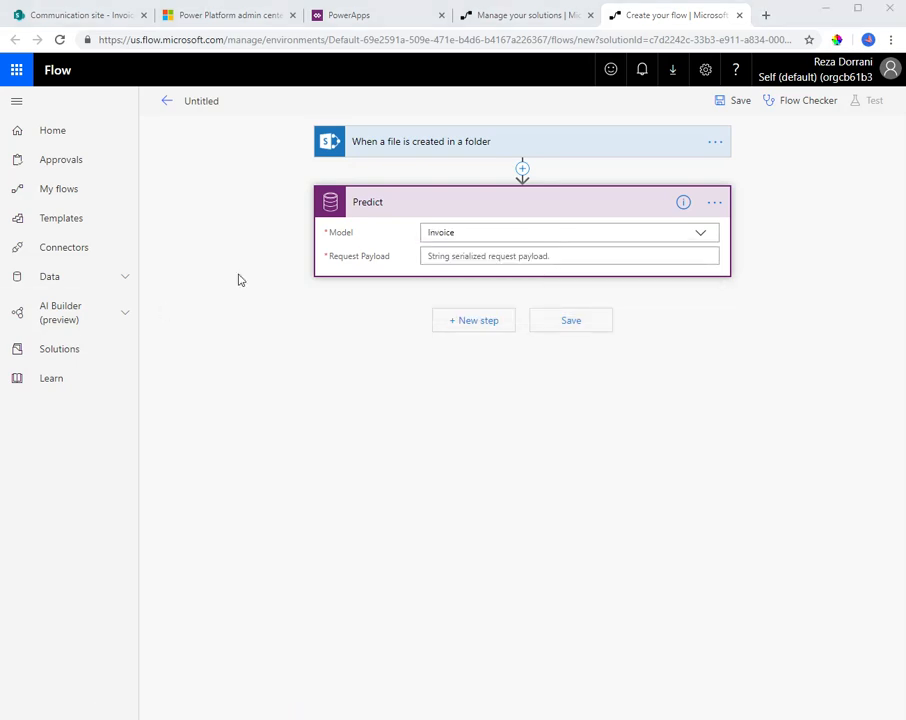
# Paste a JSON request payload into the Predict action with an empty base64Encoded value and mimeType "application/pdf"
pyautogui.click(470, 257)
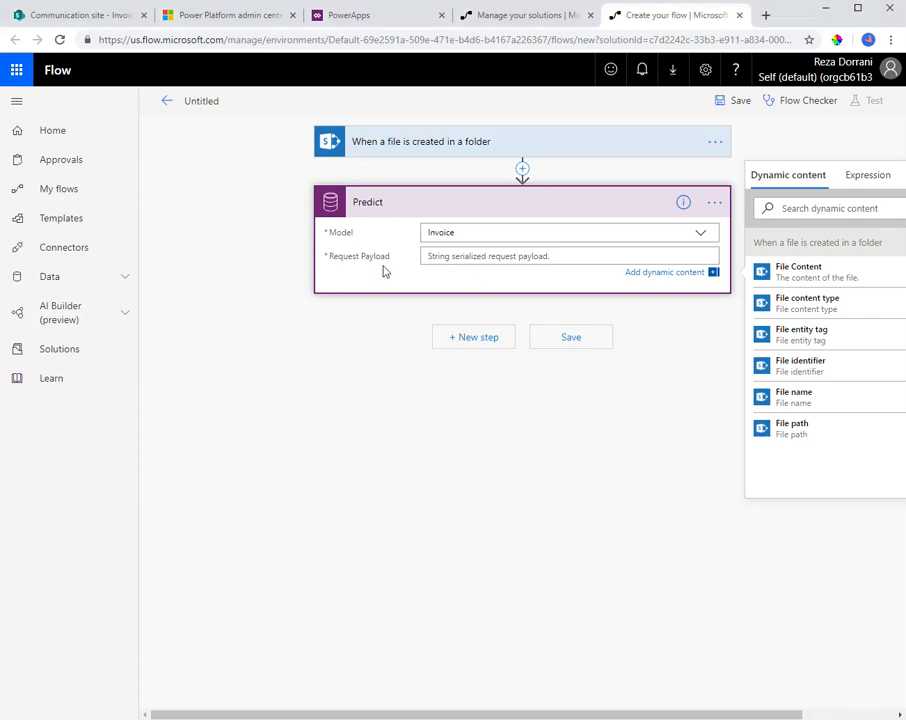
pyautogui.hotkey('ctrl', 'v')
pyautogui.click(578, 276)
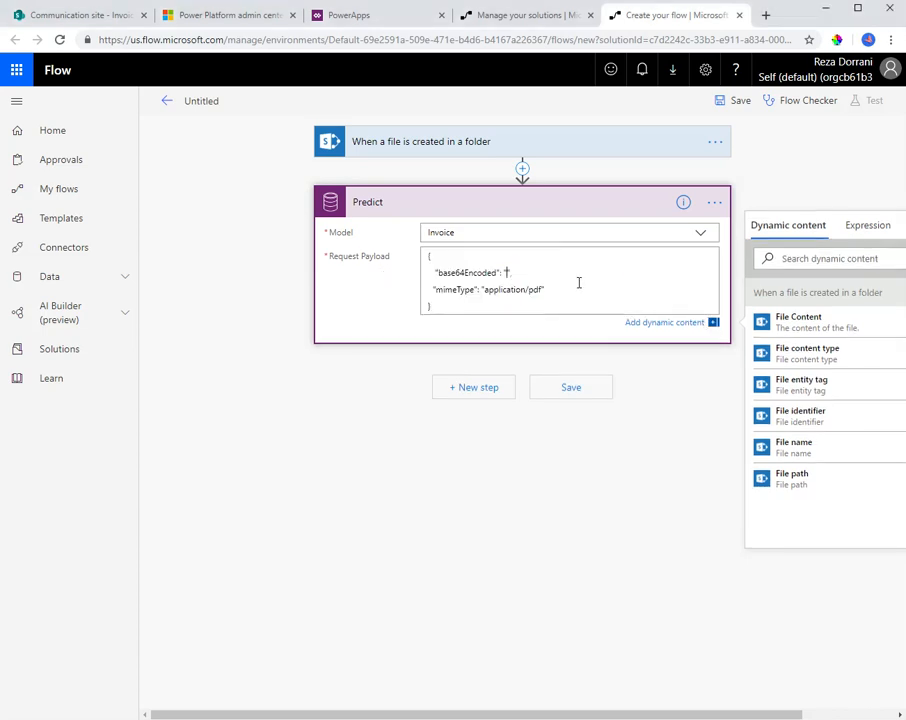
# Examine the base64Encoded and mimeType entries in the Predict action's request payload
pyautogui.doubleClick(453, 268)
pyautogui.click(479, 290)
pyautogui.doubleClick(464, 275)
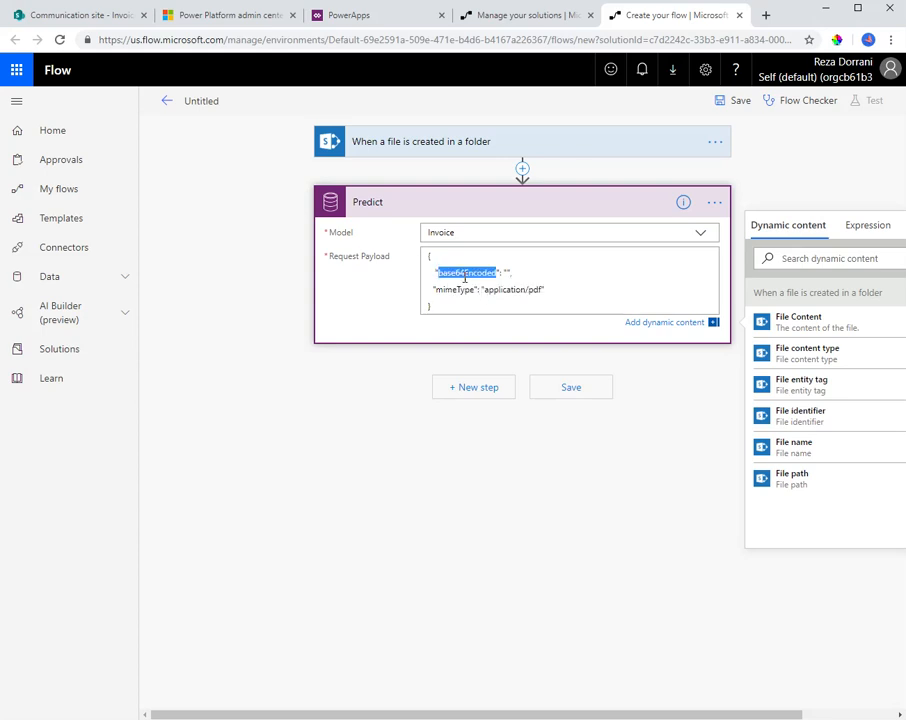
pyautogui.click(559, 272)
pyautogui.doubleClick(458, 289)
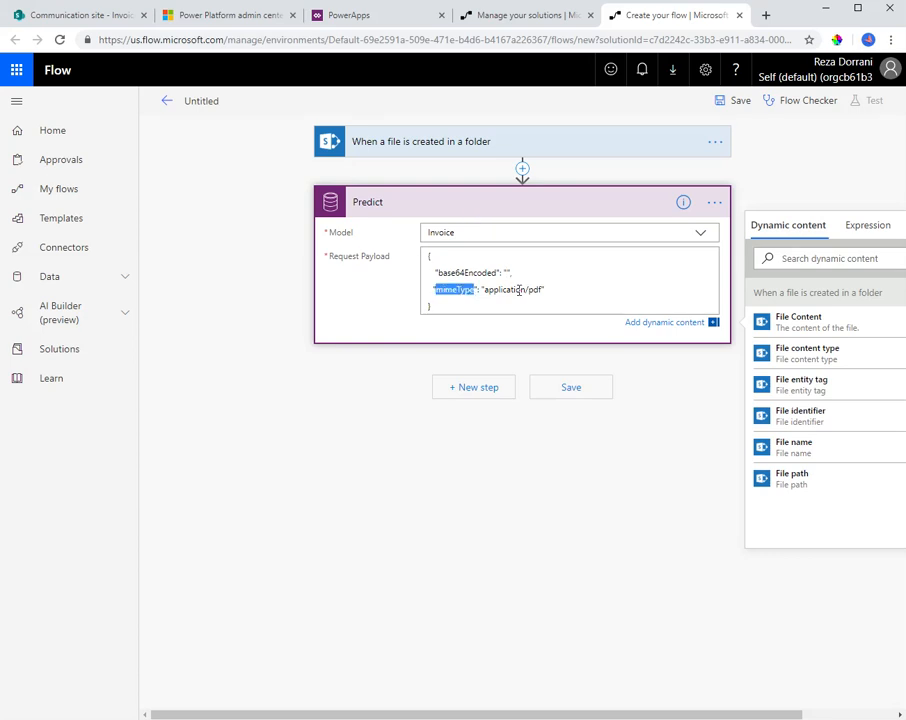
pyautogui.doubleClick(519, 289)
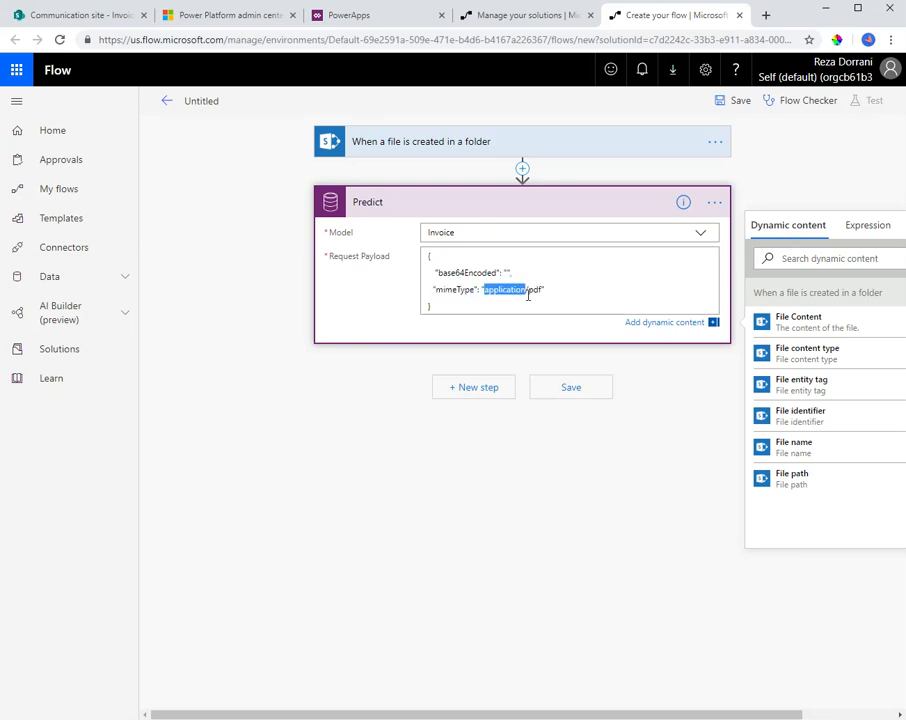
pyautogui.click(536, 290)
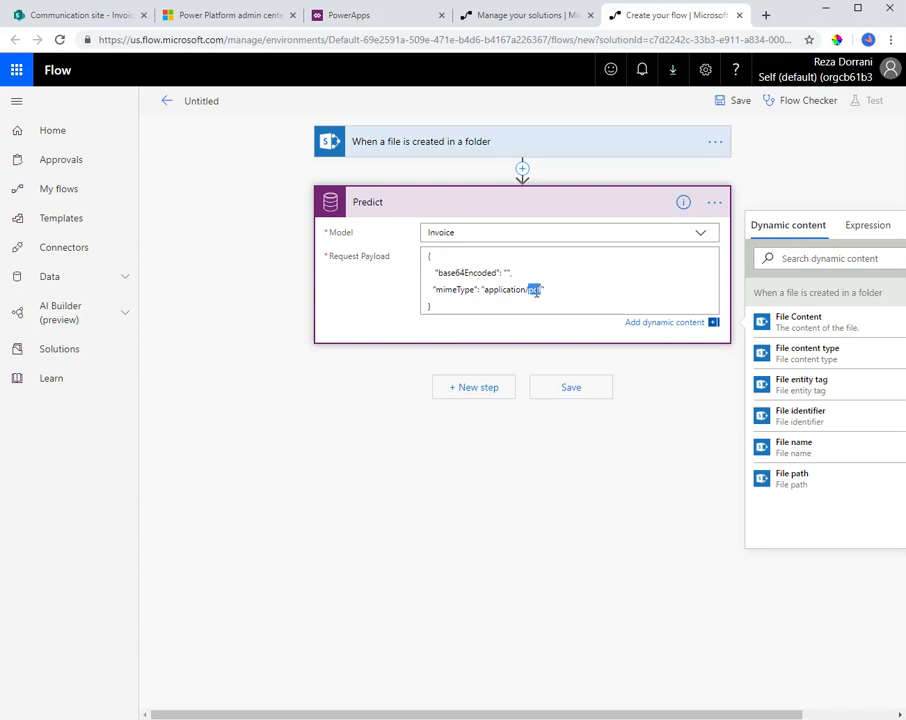
# Set the payload's base64Encoded value to a quoted expression base64(triggerOutputs()?['body']), using the trigger's File Content
pyautogui.click(507, 273)
pyautogui.write('"",')
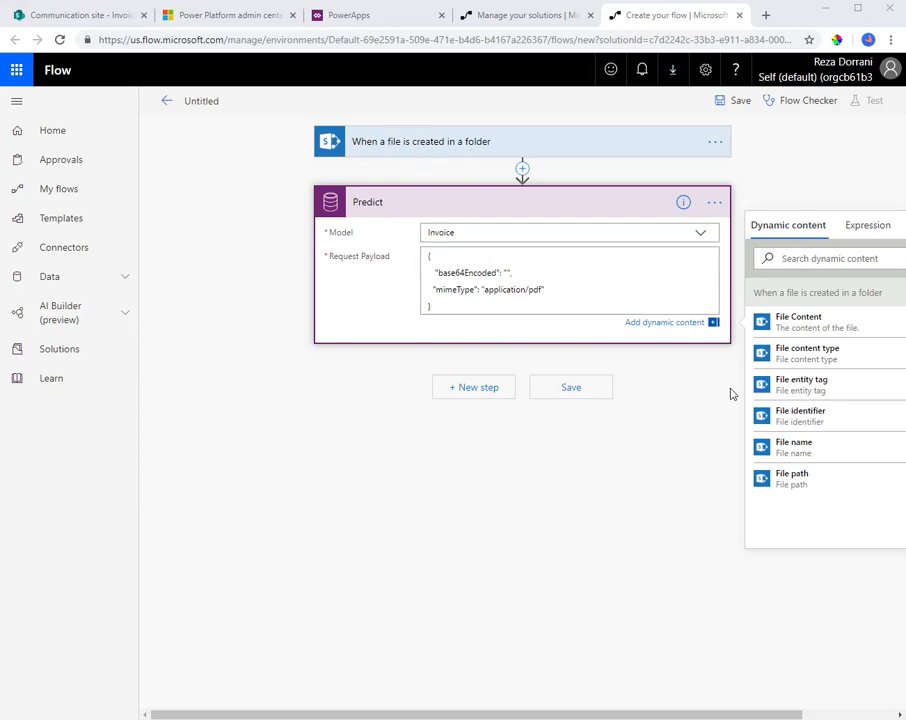
pyautogui.moveTo(670, 714); pyautogui.dragTo(747, 716)
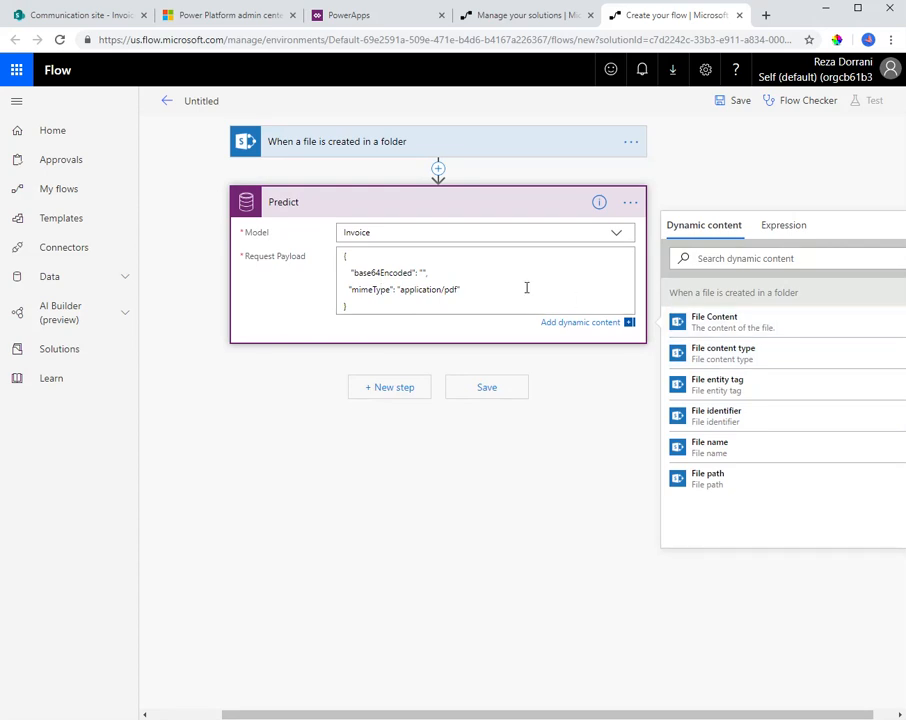
pyautogui.click(776, 230)
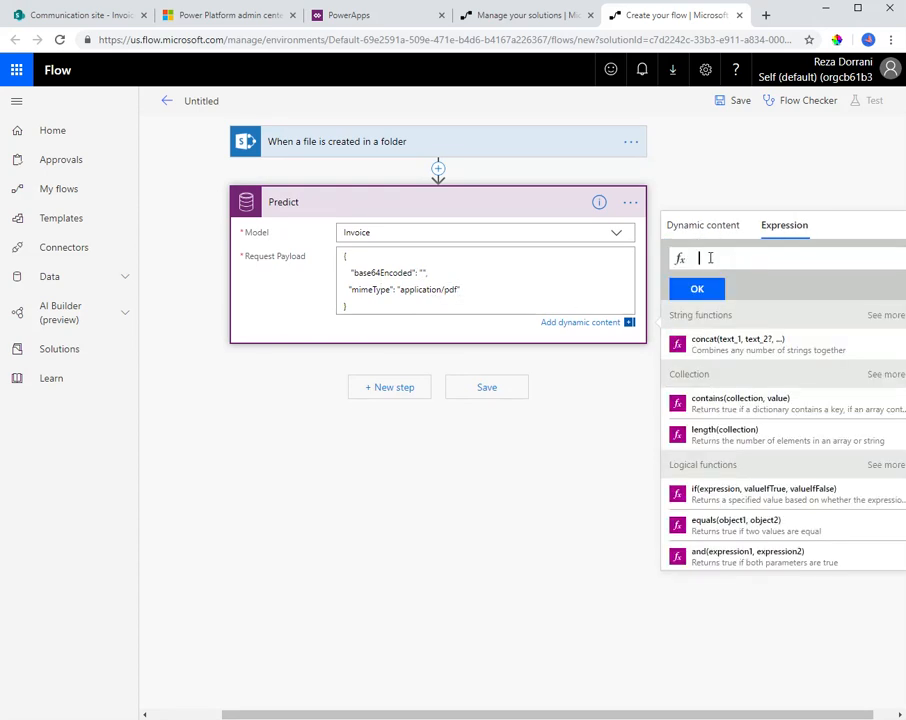
pyautogui.write('base')
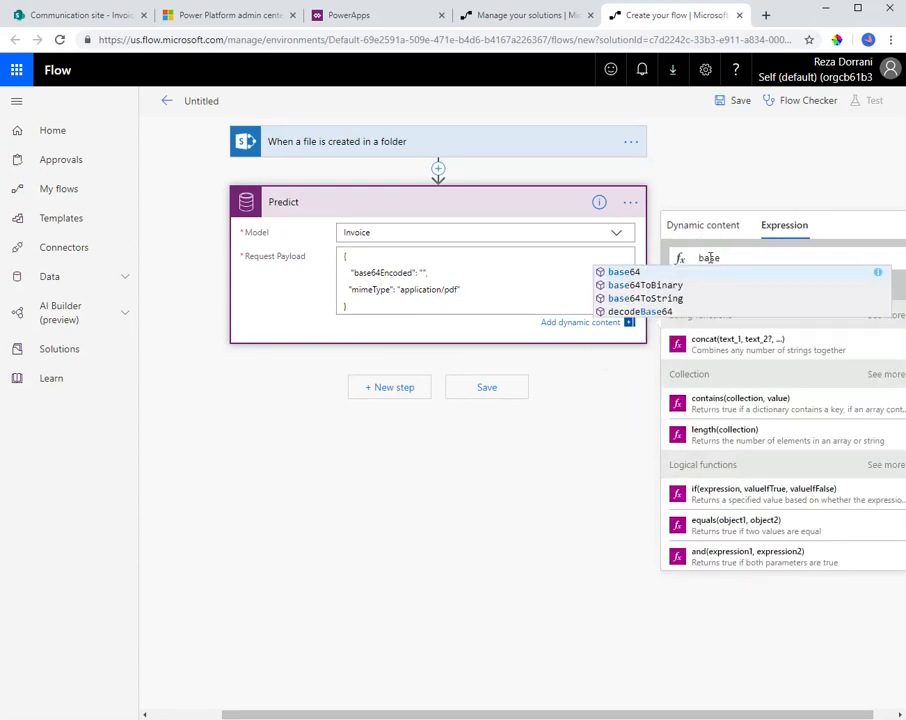
pyautogui.press('Tab')
pyautogui.write('()')
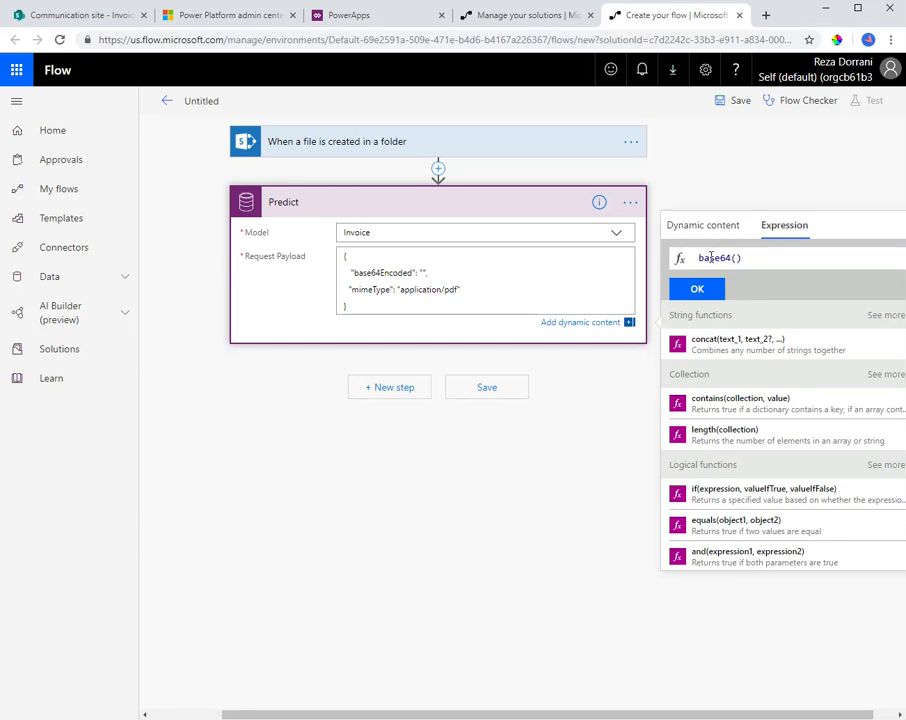
pyautogui.click(700, 226)
pyautogui.click(728, 345)
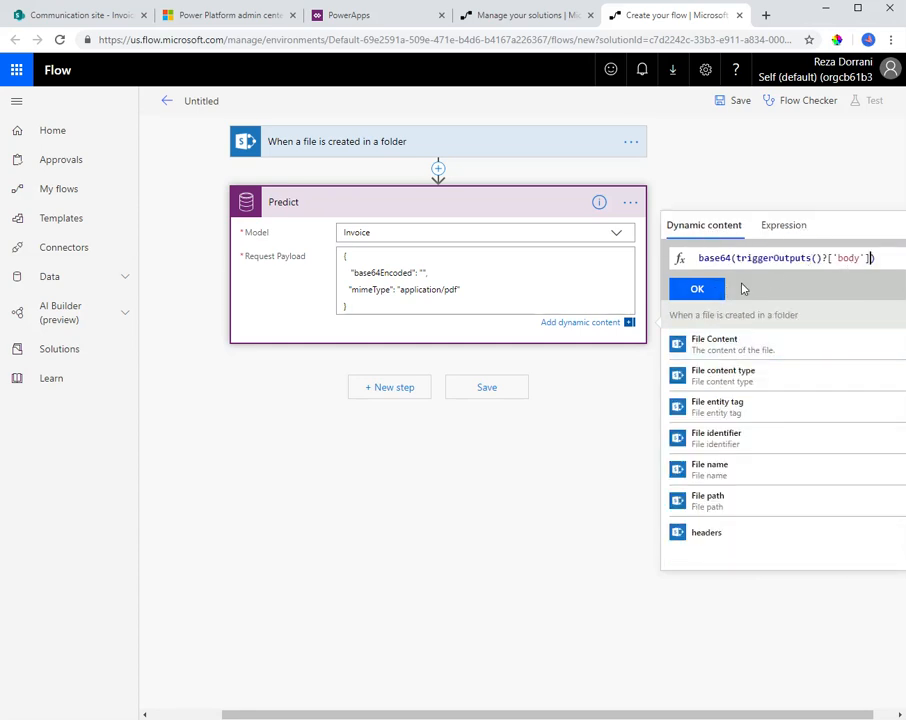
pyautogui.click(700, 290)
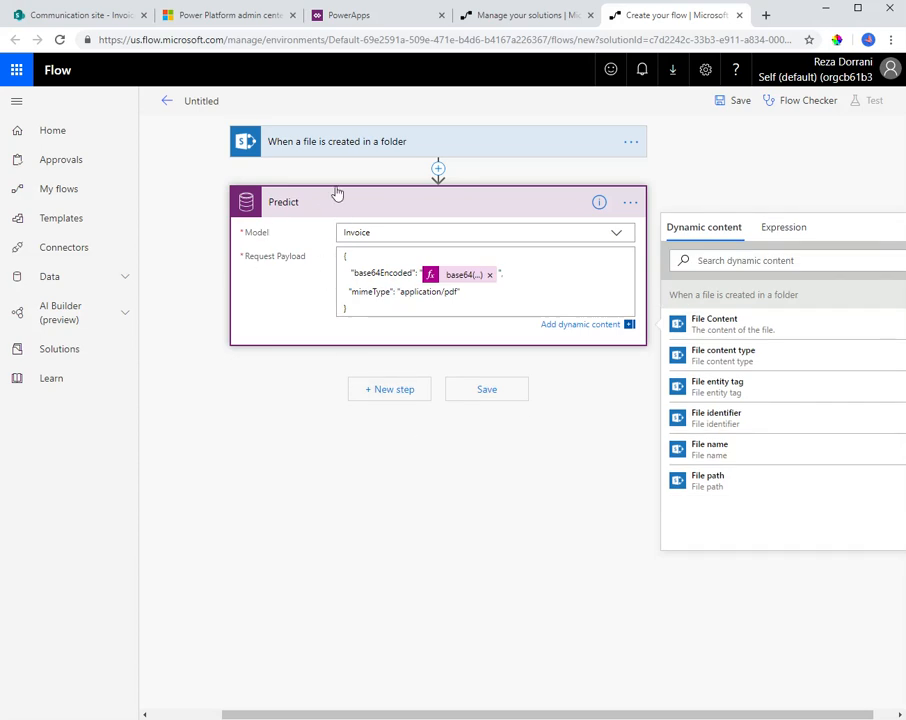
# Name the flow "Invoice Metadata" and save it
pyautogui.click(210, 103)
pyautogui.write('Create')
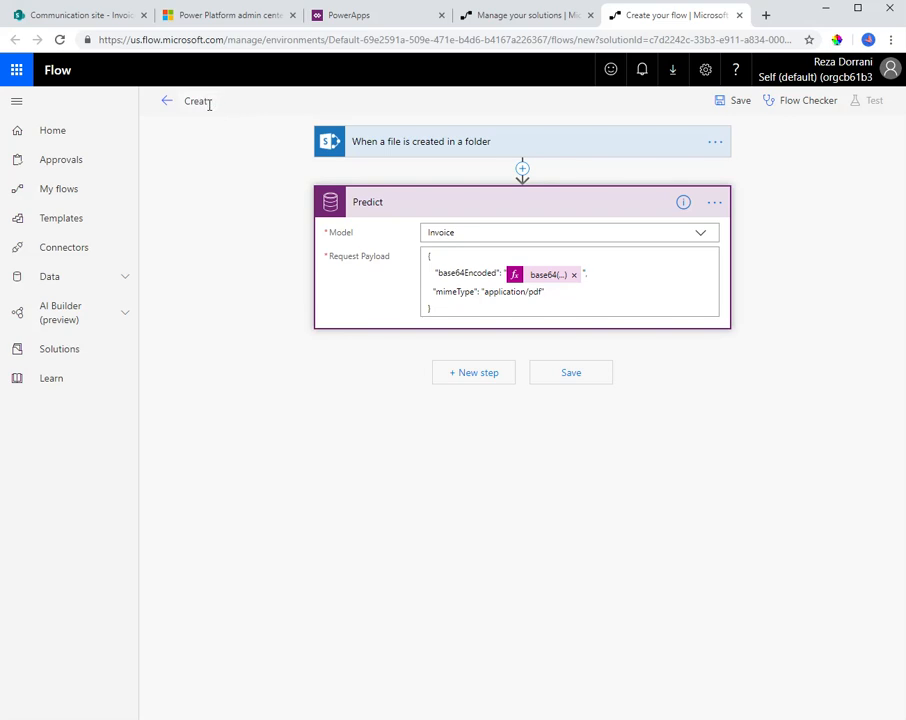
pyautogui.press('BackSpace')
pyautogui.press('BackSpace')
pyautogui.press('BackSpace')
pyautogui.press('BackSpace')
pyautogui.press('BackSpace')
pyautogui.write('Invoice Metadata')
pyautogui.click(732, 104)
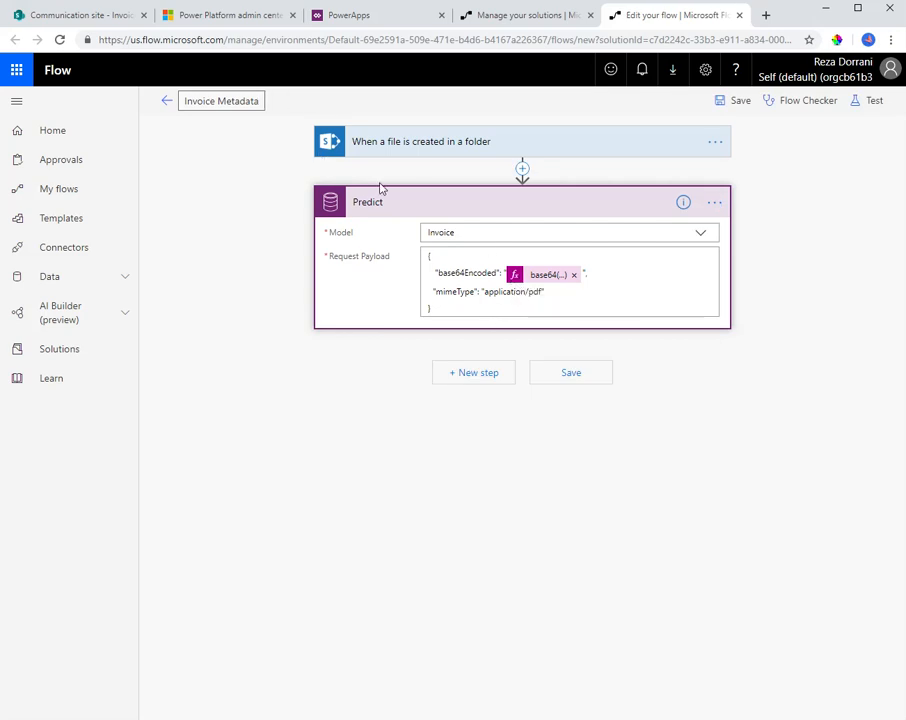
# Switch to SharePoint and upload the file Invoice # 1111.pdf to the Invoices library
pyautogui.click(105, 18)
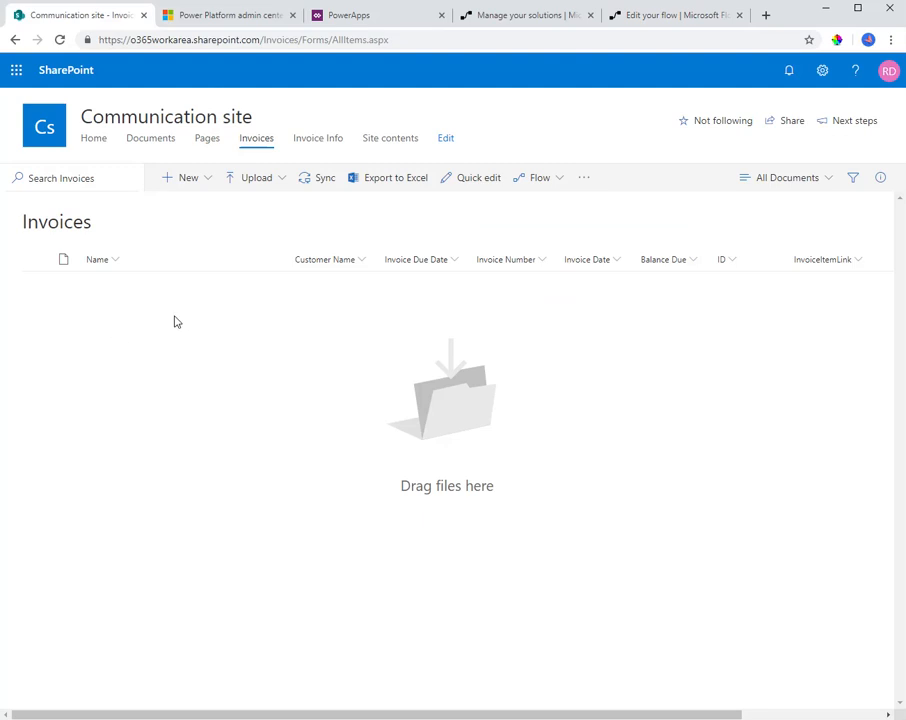
pyautogui.click(250, 177)
pyautogui.click(238, 205)
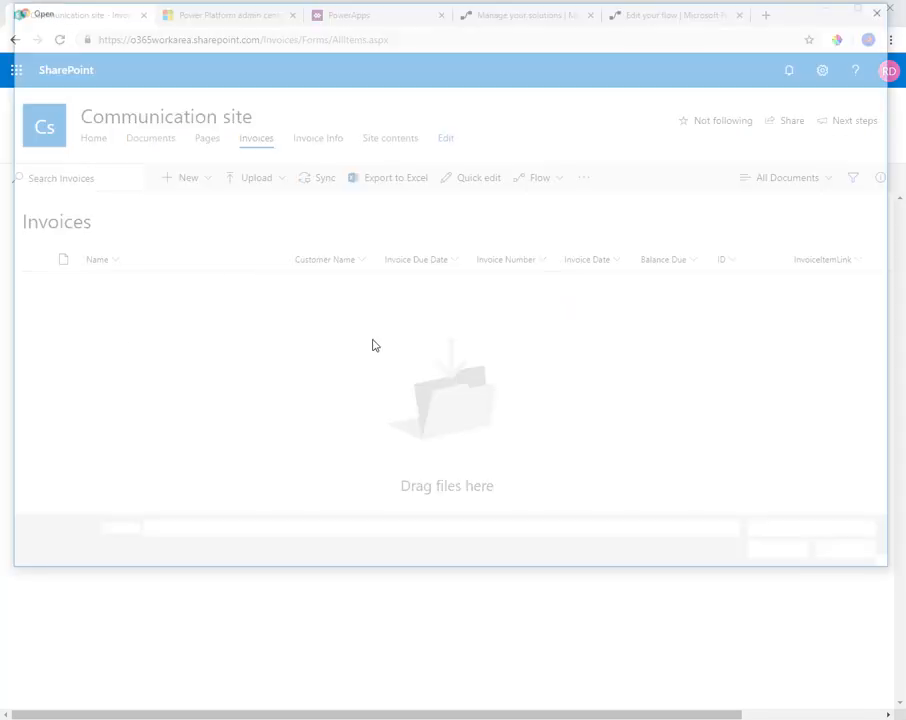
pyautogui.click(175, 135)
pyautogui.doubleClick(175, 135)
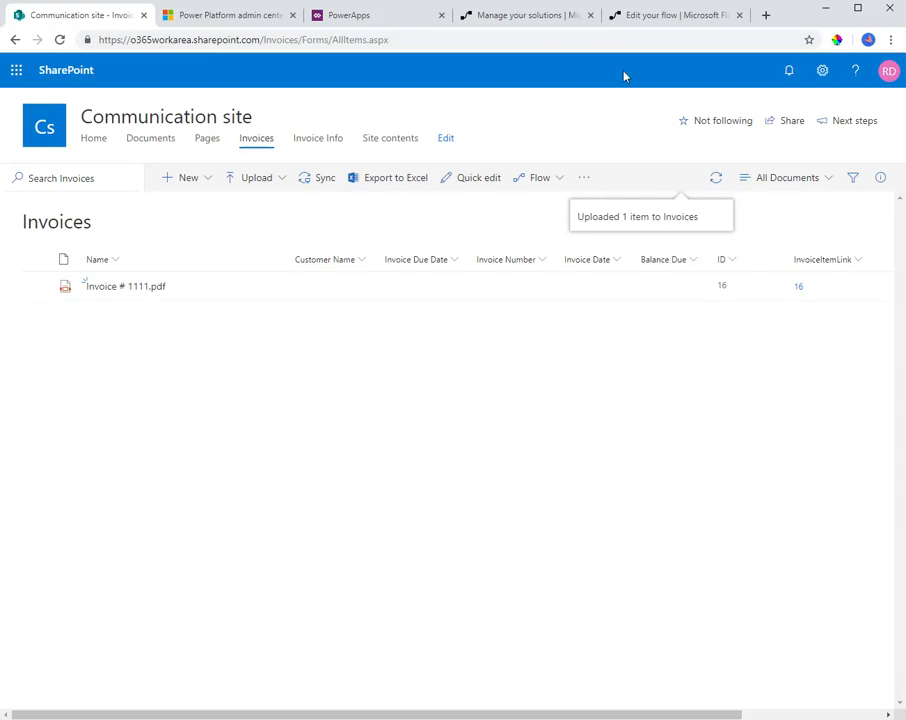
# Return to the Invoice Metadata flow, save it again and leave the editor for its details page
pyautogui.click(672, 15)
pyautogui.click(738, 100)
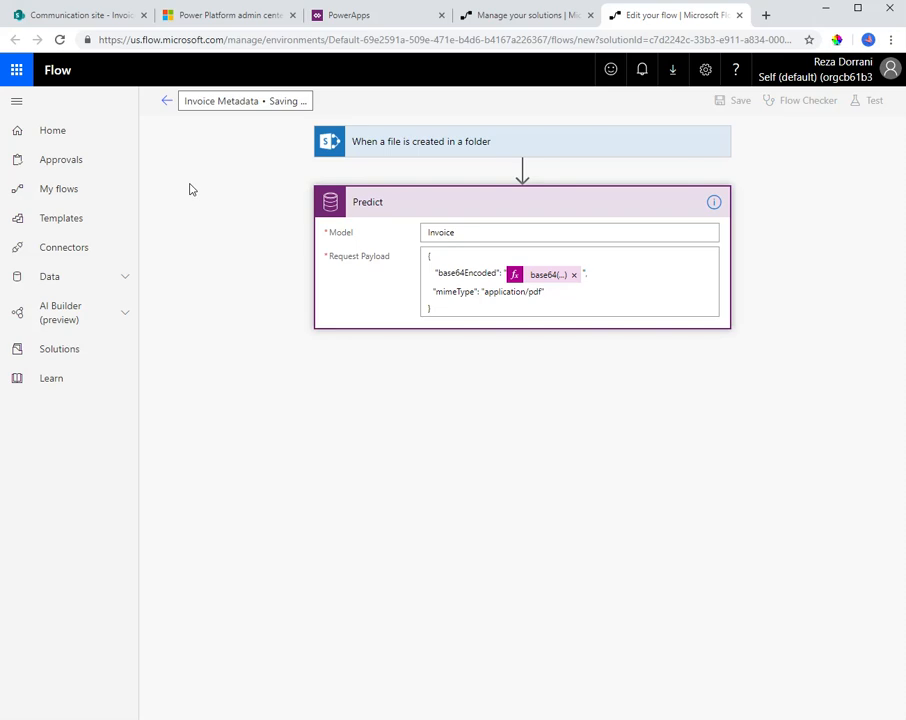
pyautogui.click(174, 117)
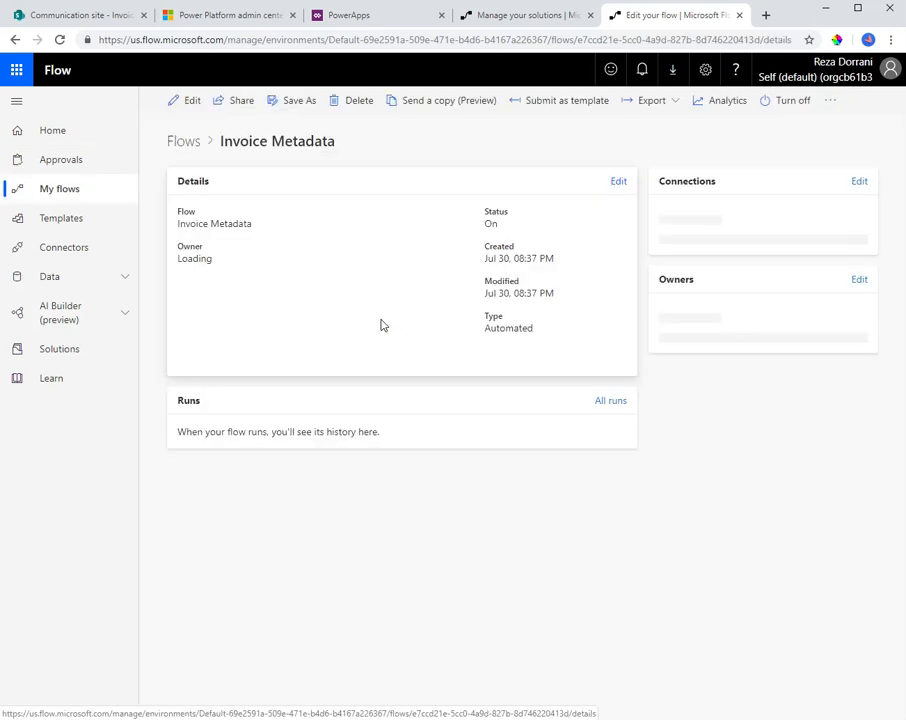
# Reload the Invoice Metadata details page repeatedly to check its run history
pyautogui.rightClick(363, 326)
pyautogui.click(389, 365)
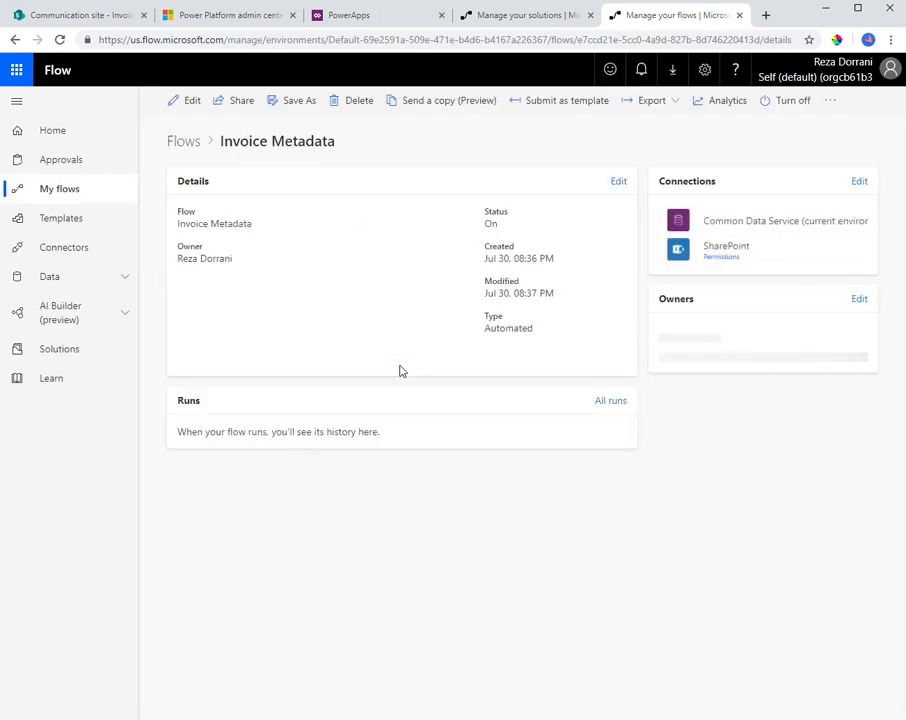
pyautogui.rightClick(350, 263)
pyautogui.click(374, 306)
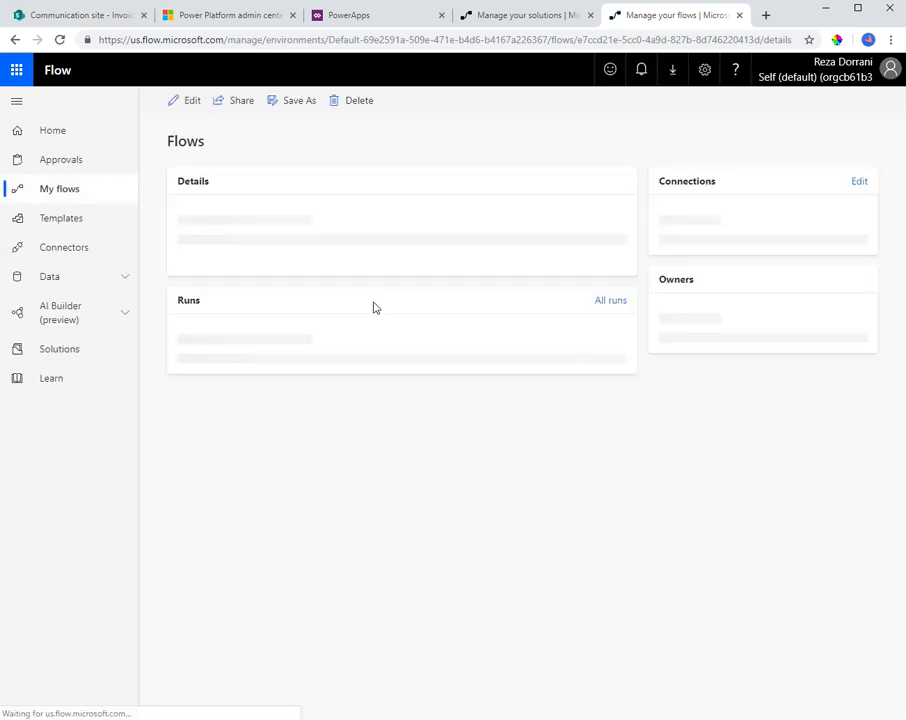
pyautogui.rightClick(338, 285)
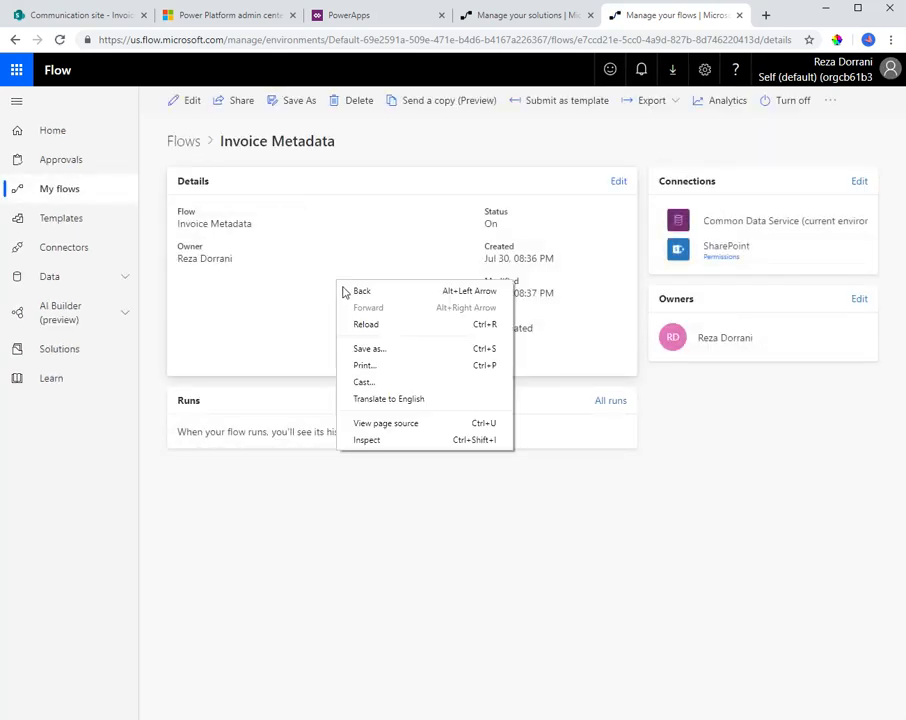
pyautogui.click(368, 321)
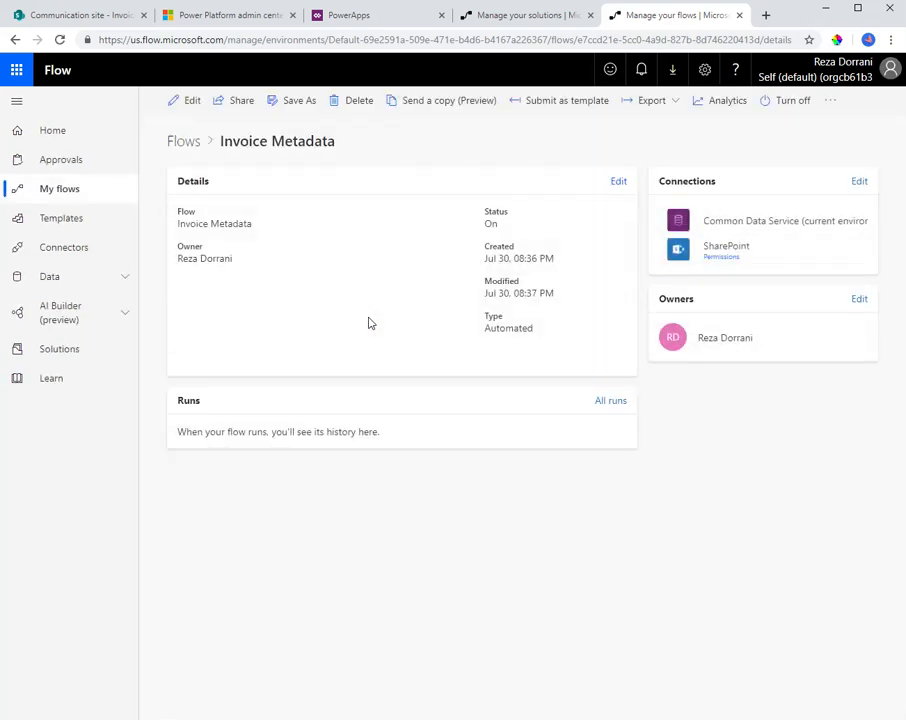
pyautogui.rightClick(385, 340)
pyautogui.click(423, 380)
# Switch to the SharePoint Invoices library and delete Invoice # 1111.pdf
pyautogui.click(117, 20)
pyautogui.click(36, 286)
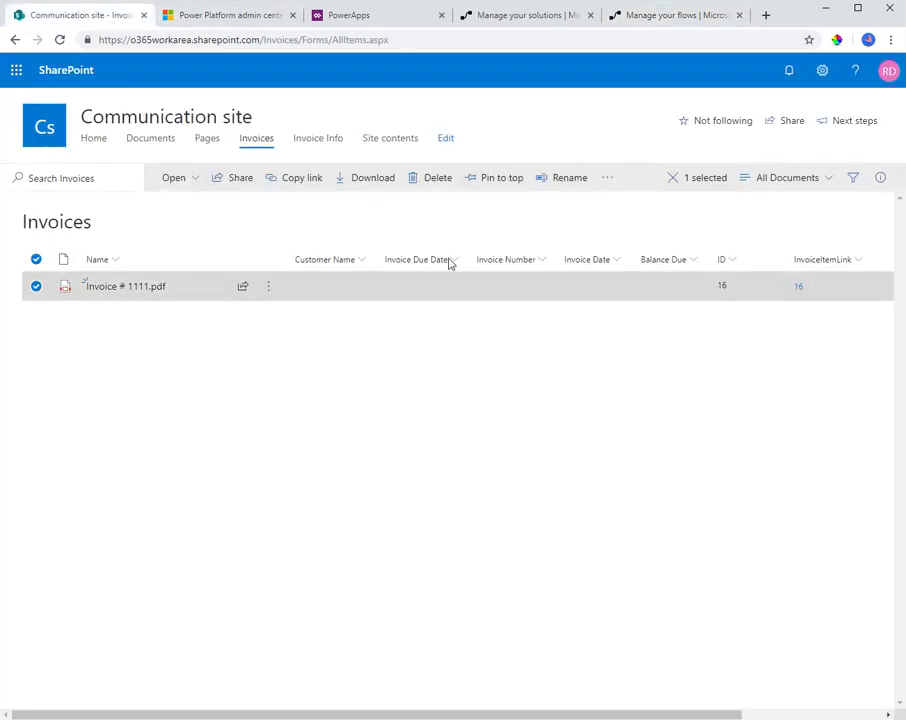
pyautogui.click(432, 178)
pyautogui.click(457, 427)
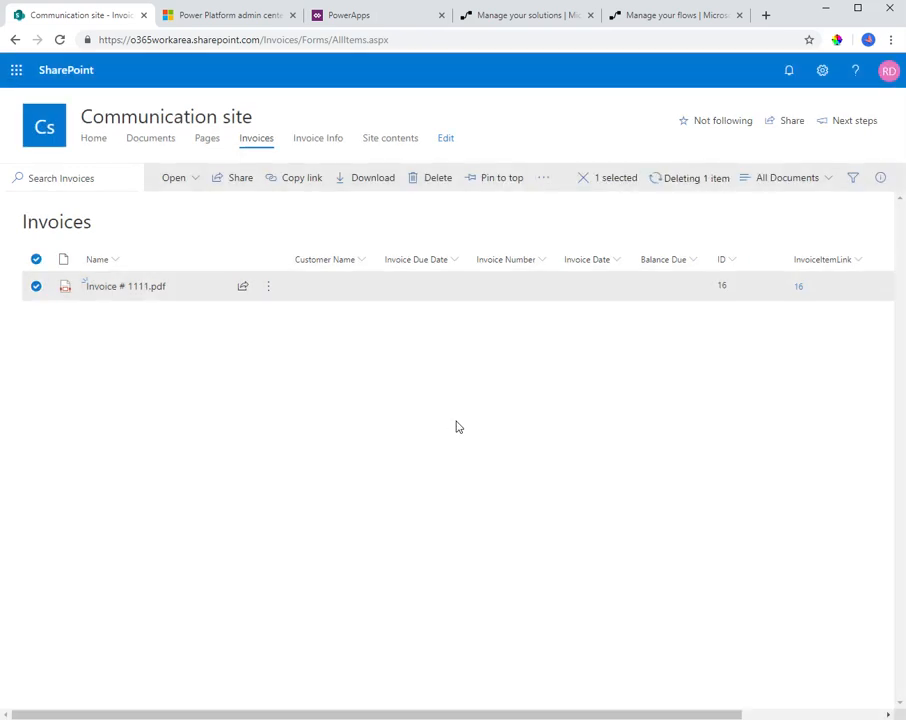
# Upload the file Invoice # 2136.pdf to the Invoices library
pyautogui.click(258, 178)
pyautogui.click(268, 207)
pyautogui.doubleClick(239, 196)
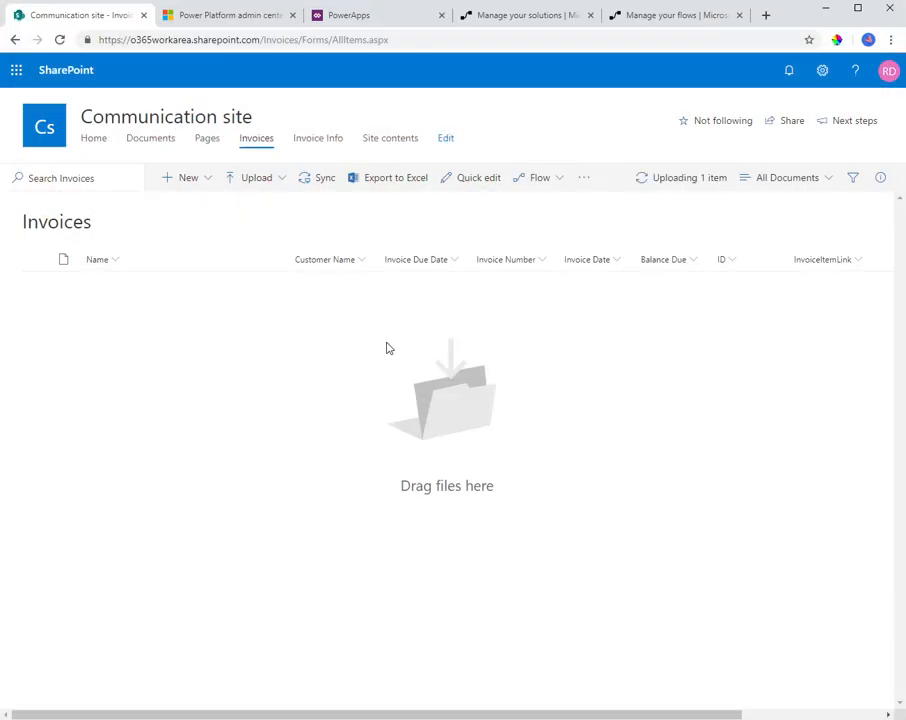
# Return to Flow, reload the Invoice Metadata page and leave the editor to check the flow's run history
pyautogui.click(632, 27)
pyautogui.rightClick(445, 142)
pyautogui.click(475, 184)
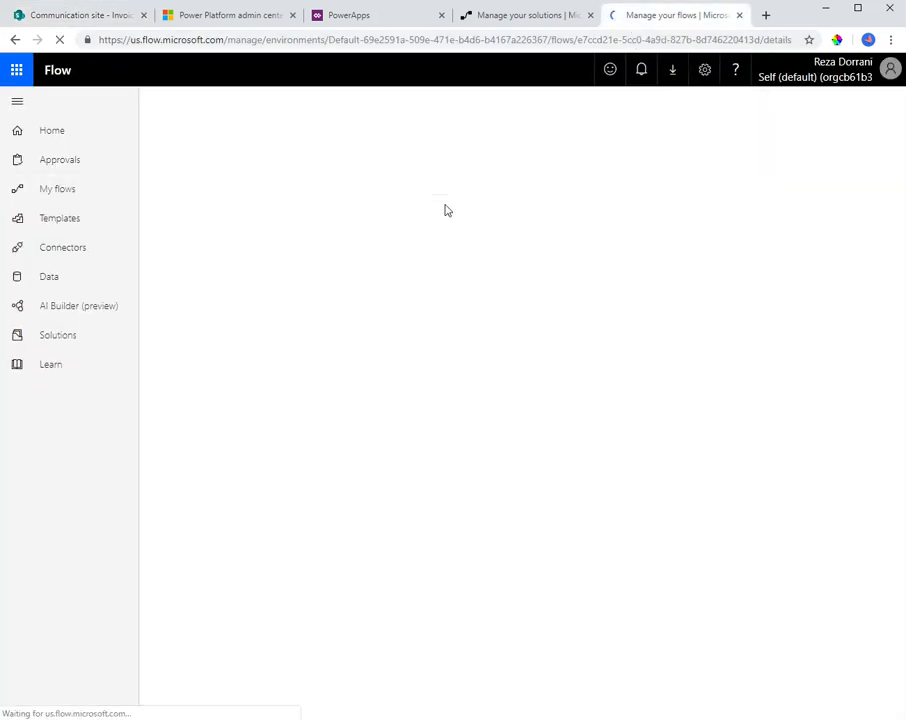
pyautogui.rightClick(442, 180)
pyautogui.click(462, 221)
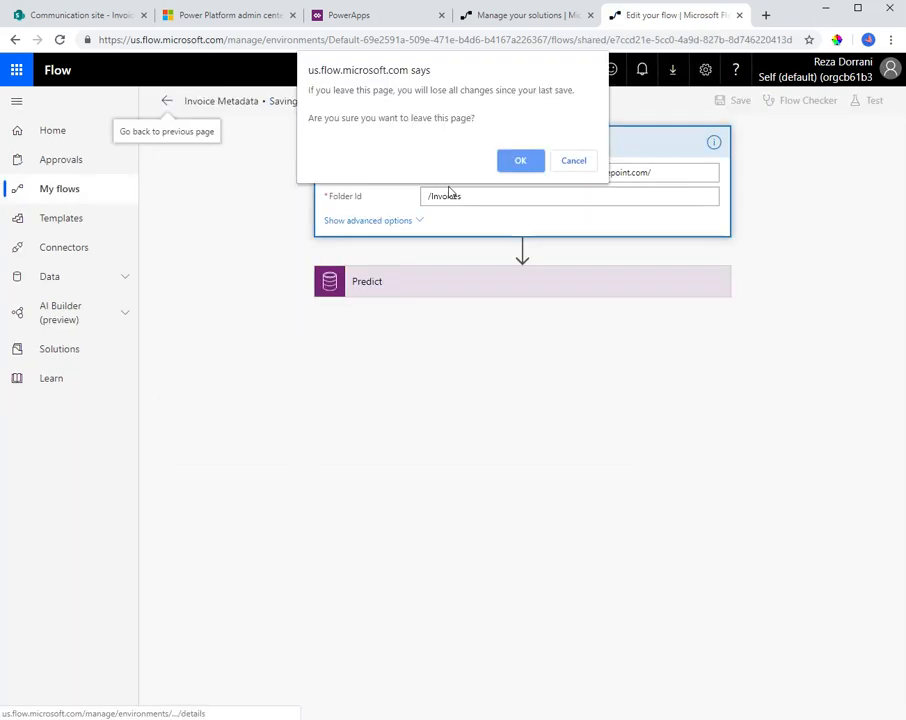
pyautogui.click(516, 163)
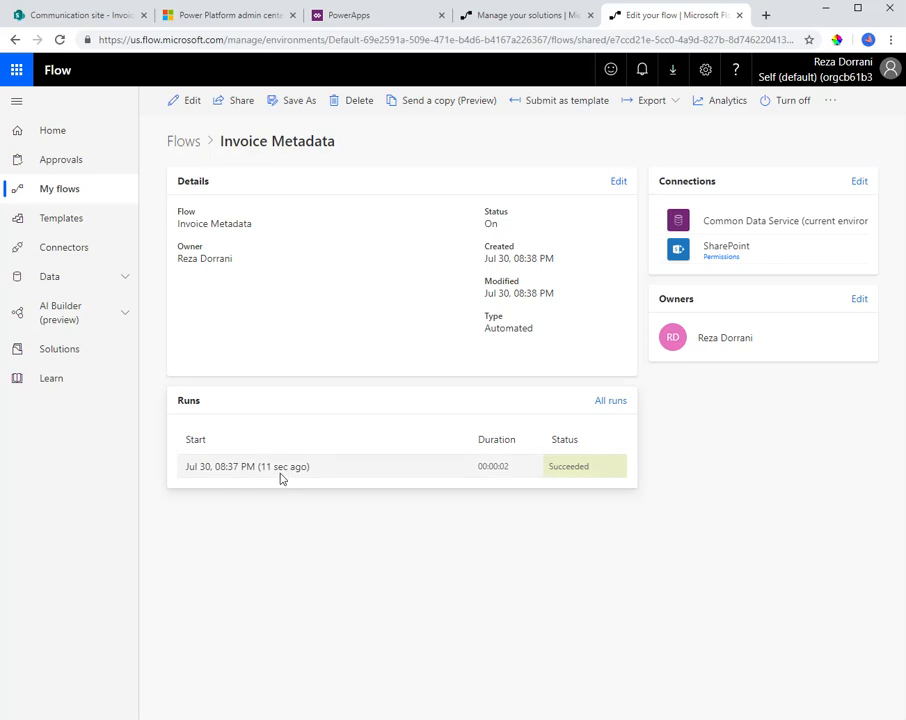
# Open the latest run and examine the trigger's x-ms-file-name output and the Predict action's inputs and outputs
pyautogui.click(242, 474)
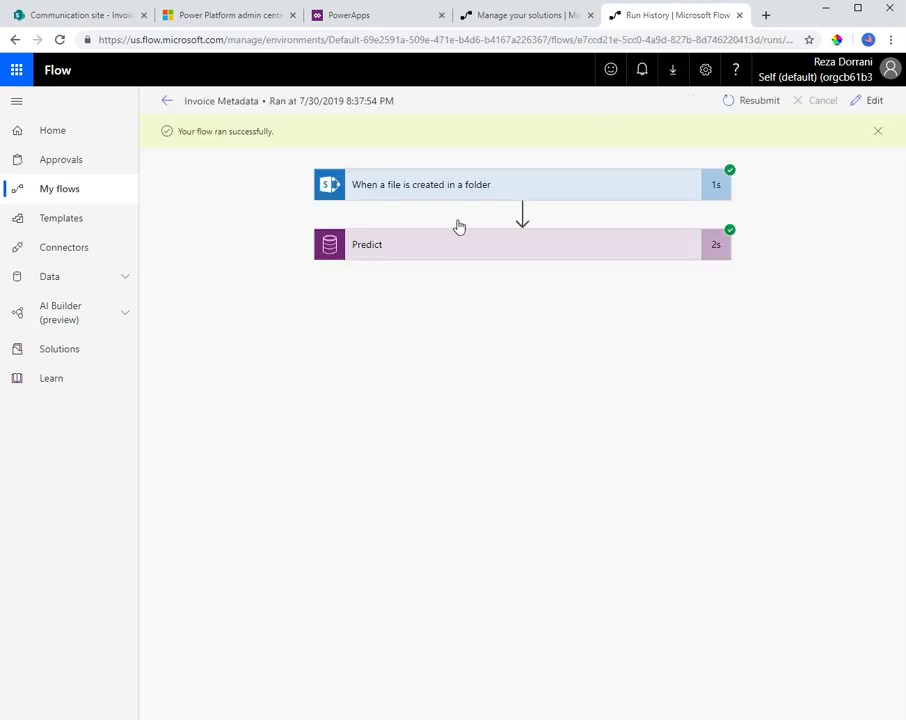
pyautogui.click(451, 190)
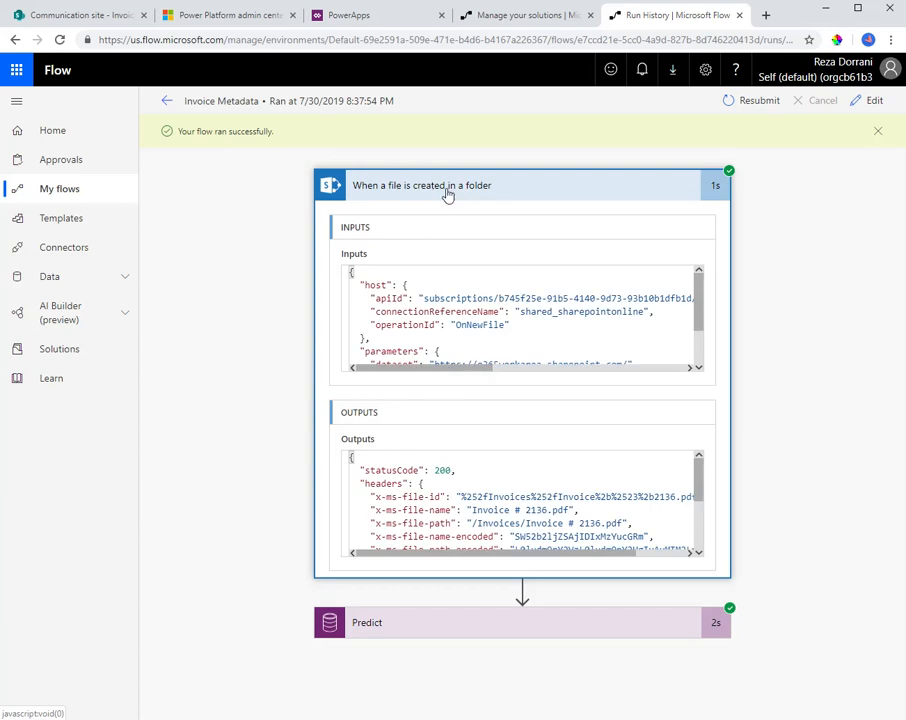
pyautogui.moveTo(476, 511); pyautogui.dragTo(560, 511)
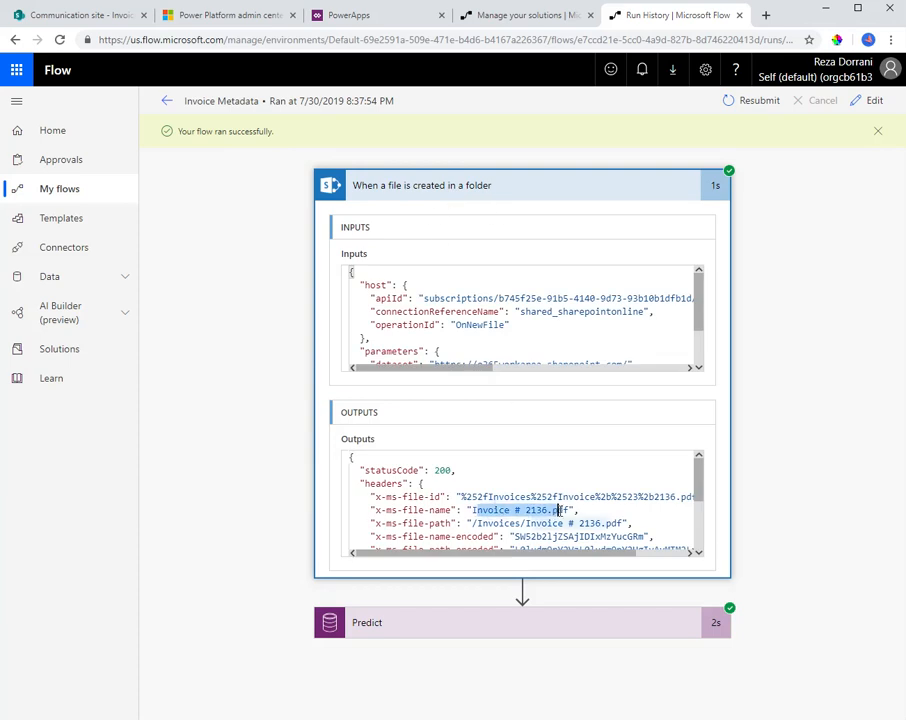
pyautogui.scroll(-1, 530, 505)
pyautogui.click(414, 624)
pyautogui.scroll(-3, 478, 374)
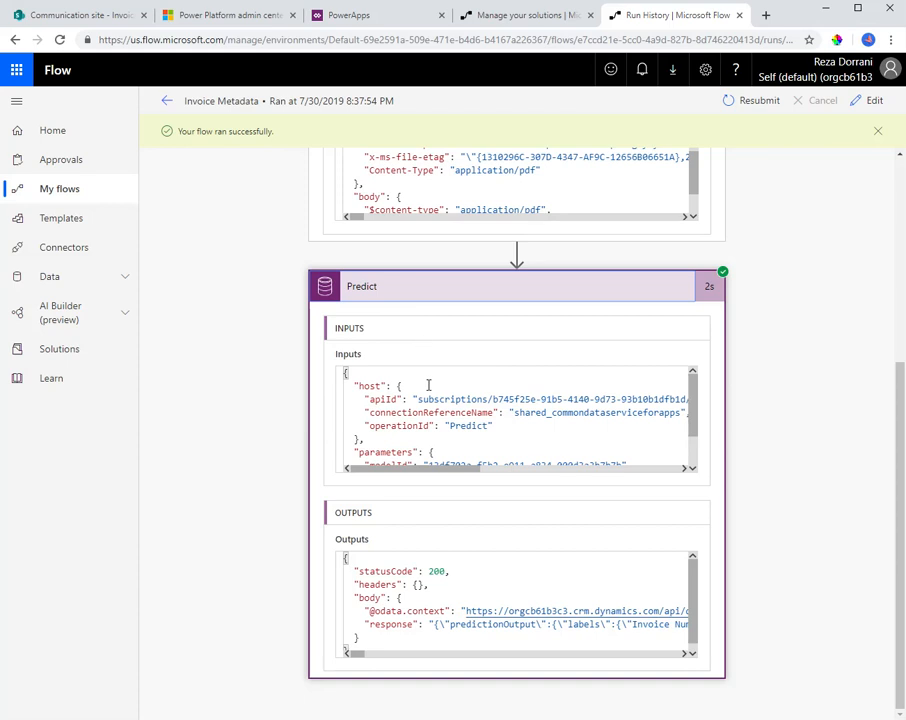
pyautogui.scroll(-1, 400, 599)
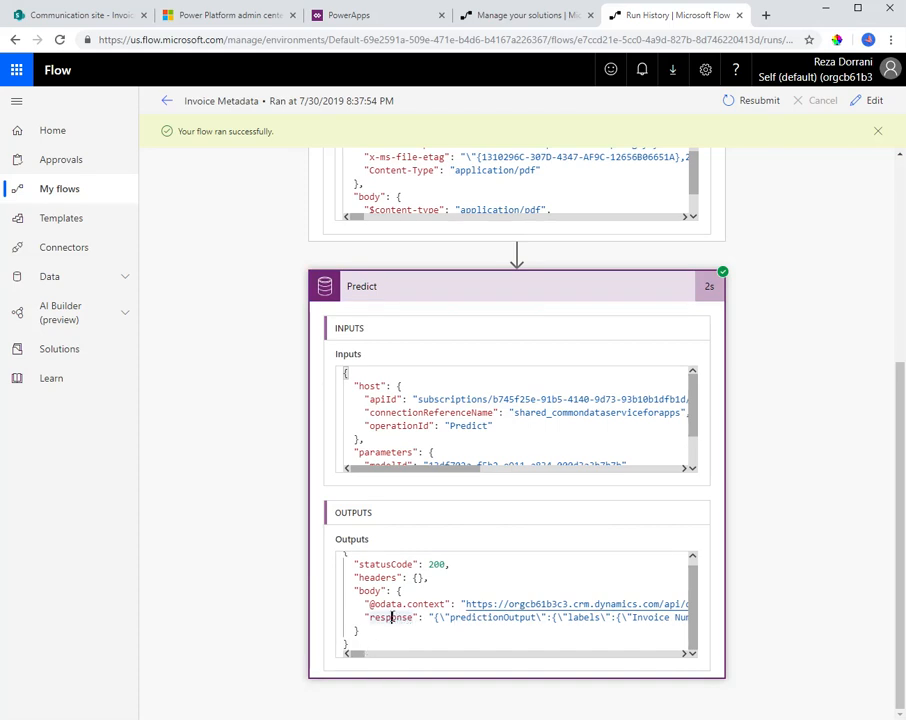
# Examine the response entry in the Predict action's outputs and select the entire outputs JSON
pyautogui.doubleClick(391, 617)
pyautogui.moveTo(356, 657)
pyautogui.mouseDown()
pyautogui.moveTo(370, 655)
pyautogui.moveTo(347, 660)
pyautogui.mouseUp()
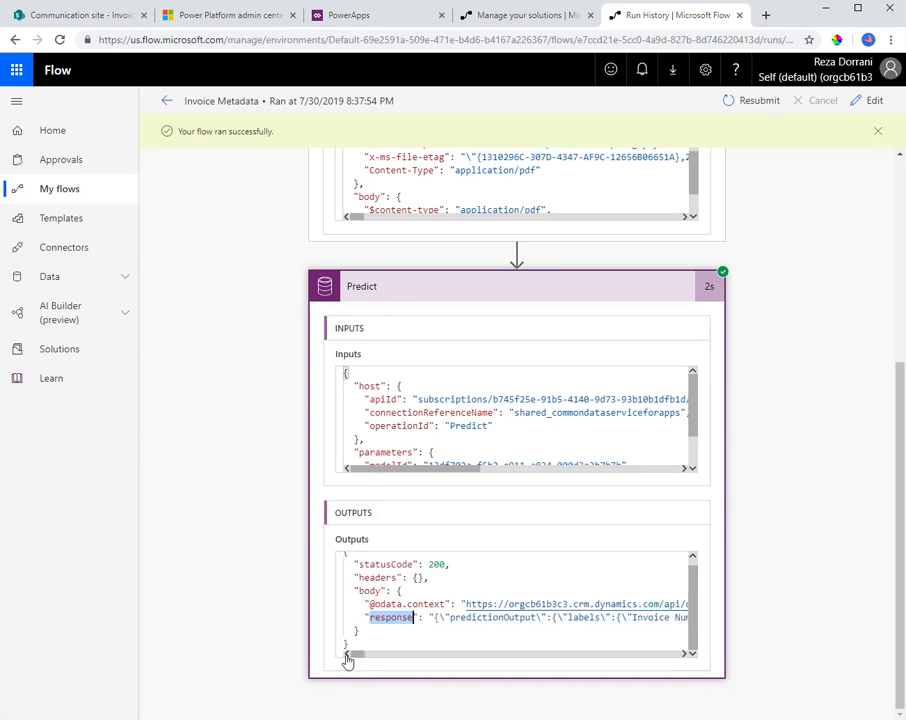
pyautogui.click(378, 631)
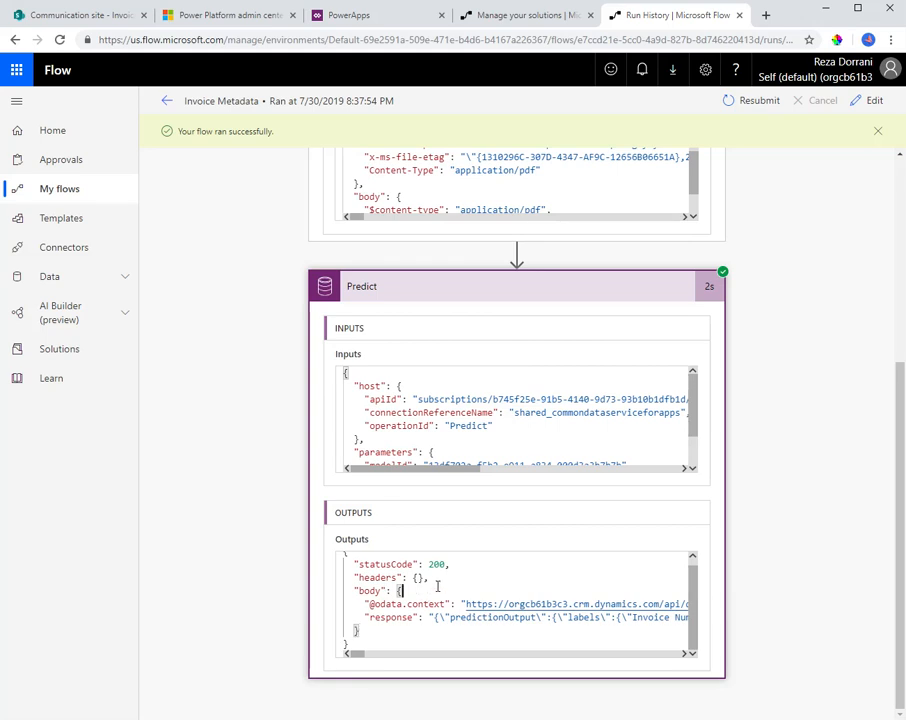
pyautogui.hotkey('ctrl', 'a')
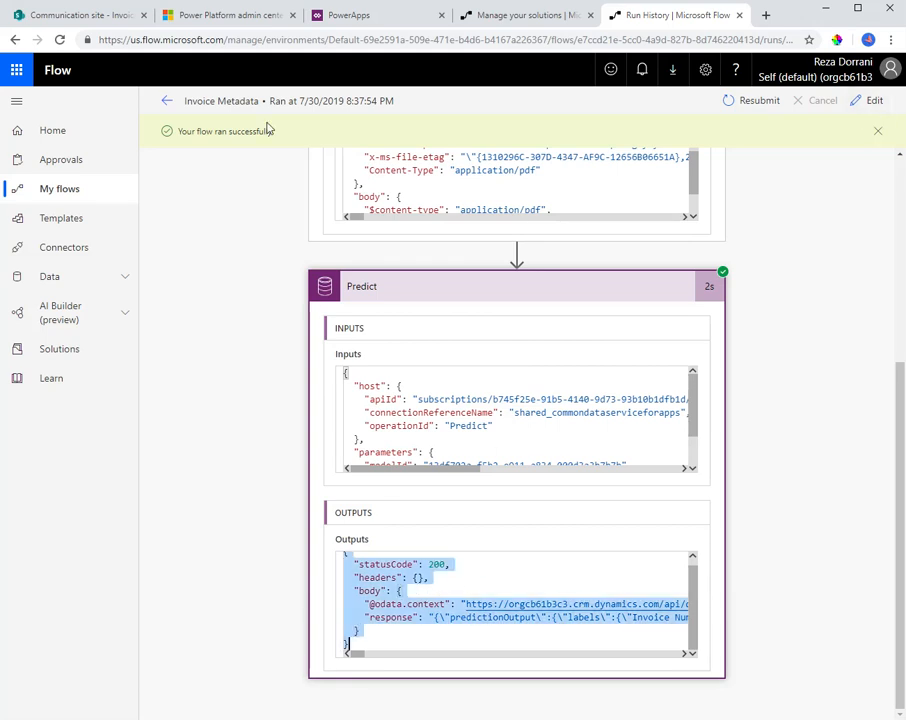
# Edit the flow and add a Parse JSON action after Predict with Response Payload as its content
pyautogui.click(868, 104)
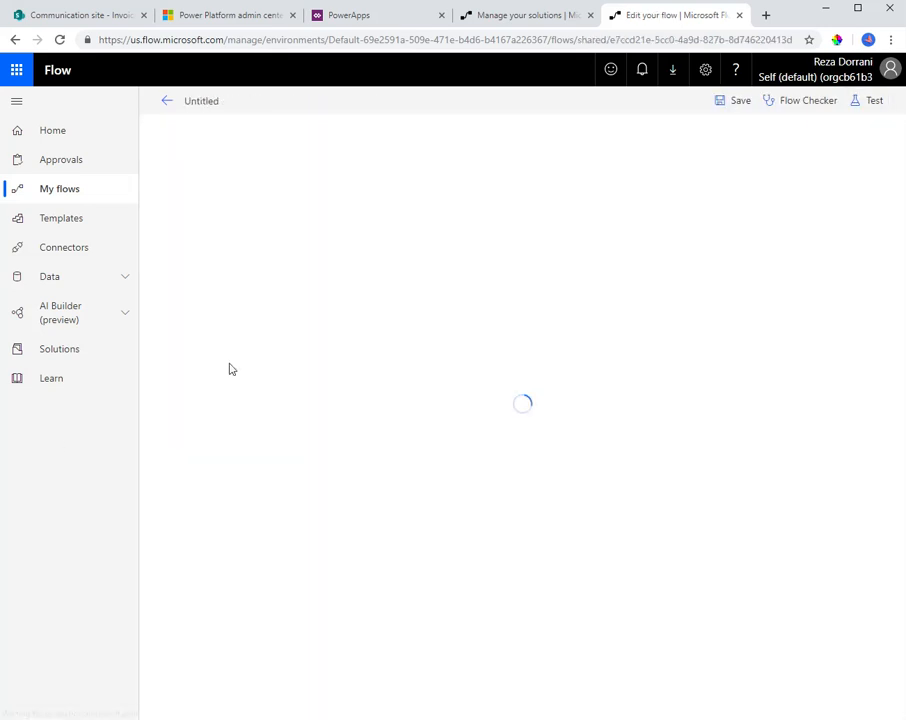
pyautogui.click(463, 262)
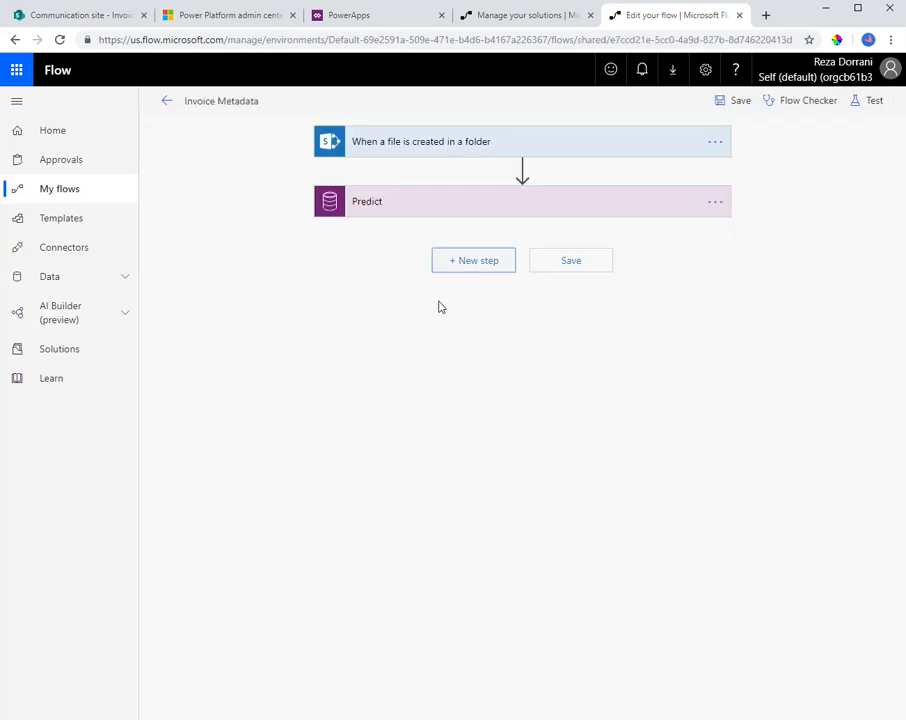
pyautogui.write('parse json')
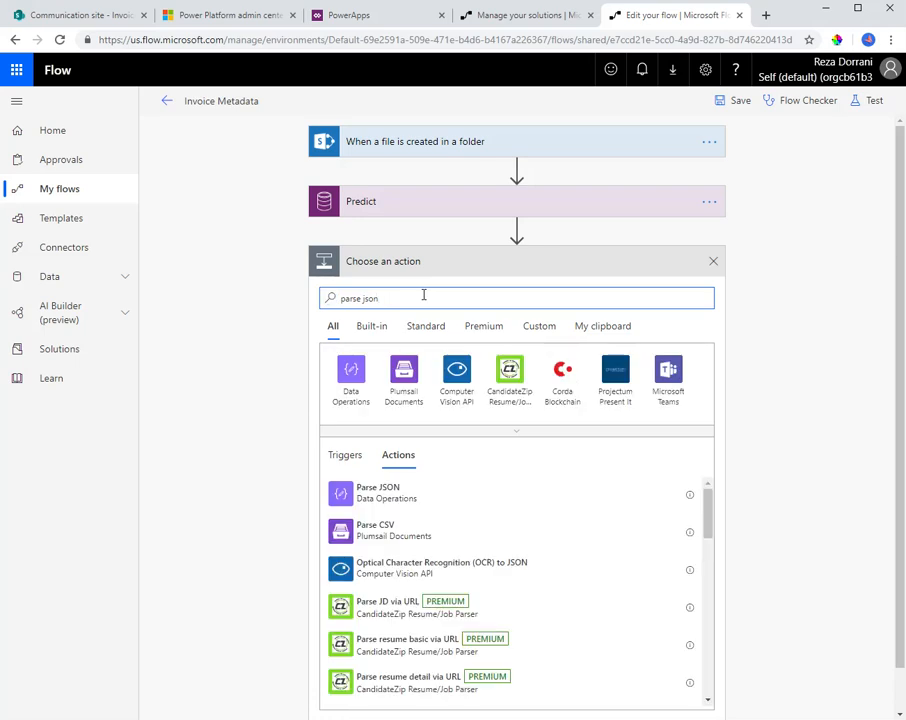
pyautogui.click(413, 494)
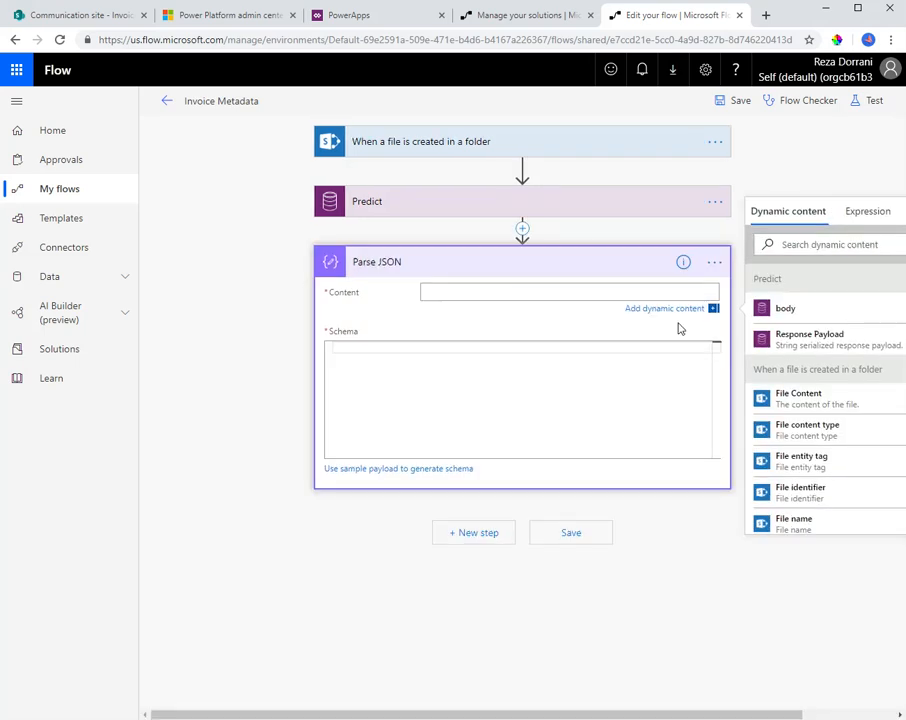
pyautogui.moveTo(757, 717); pyautogui.dragTo(814, 717)
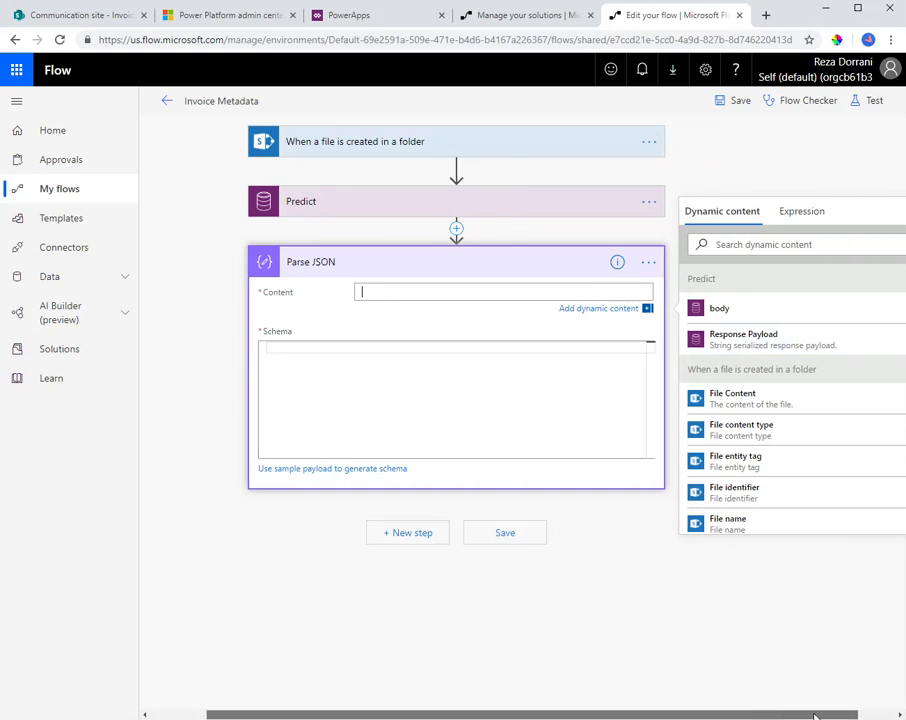
pyautogui.click(745, 342)
# Generate the Parse JSON schema from a sample payload, using the outputs JSON copied from the Predict run
pyautogui.click(404, 365)
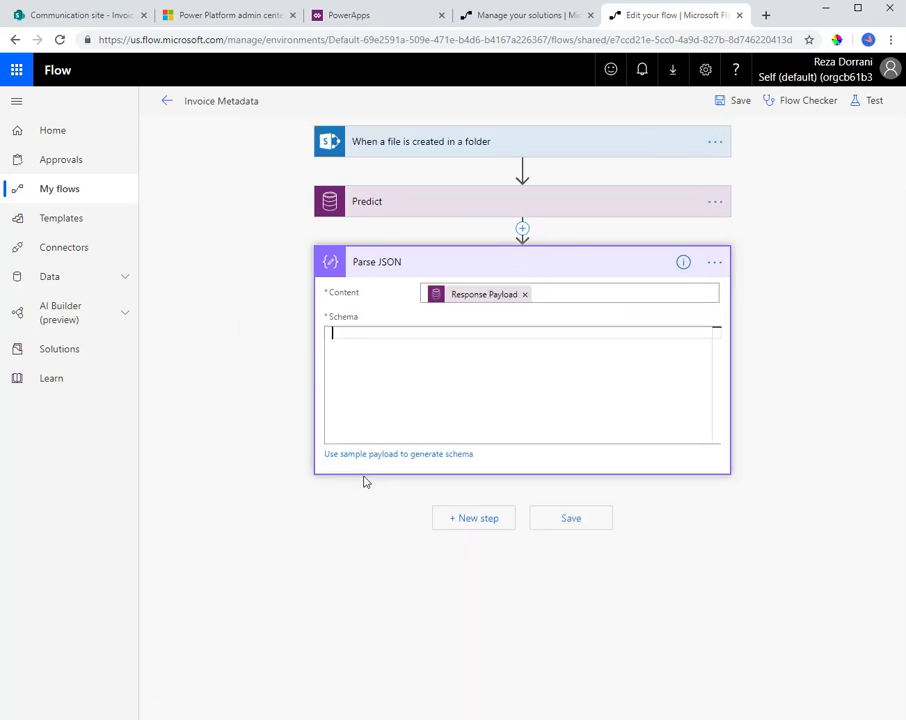
pyautogui.click(380, 455)
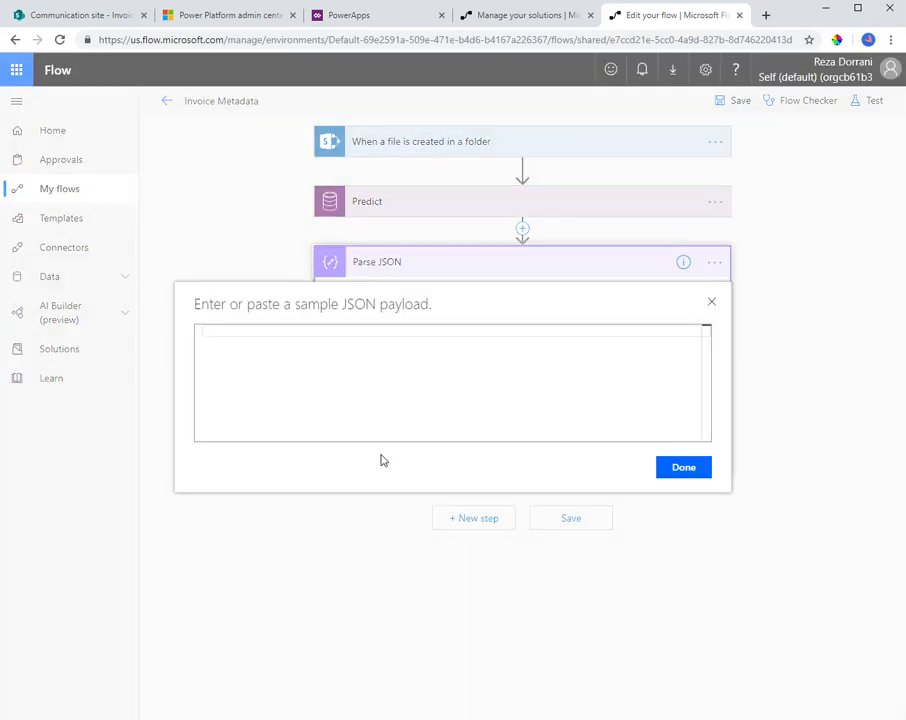
pyautogui.hotkey('ctrl', 'v')
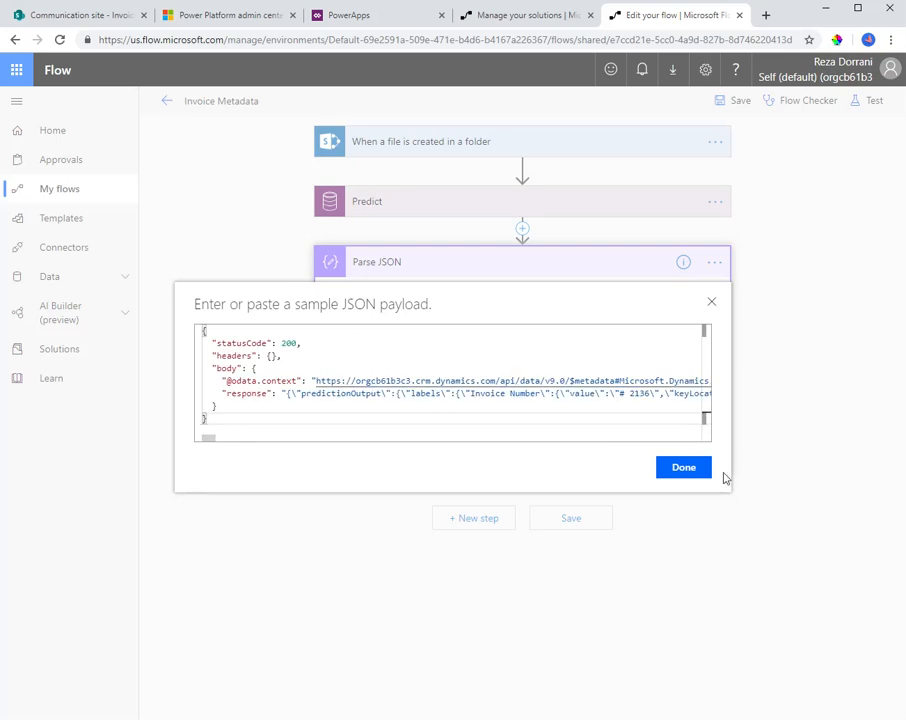
pyautogui.click(666, 468)
pyautogui.scroll(-5, 386, 360)
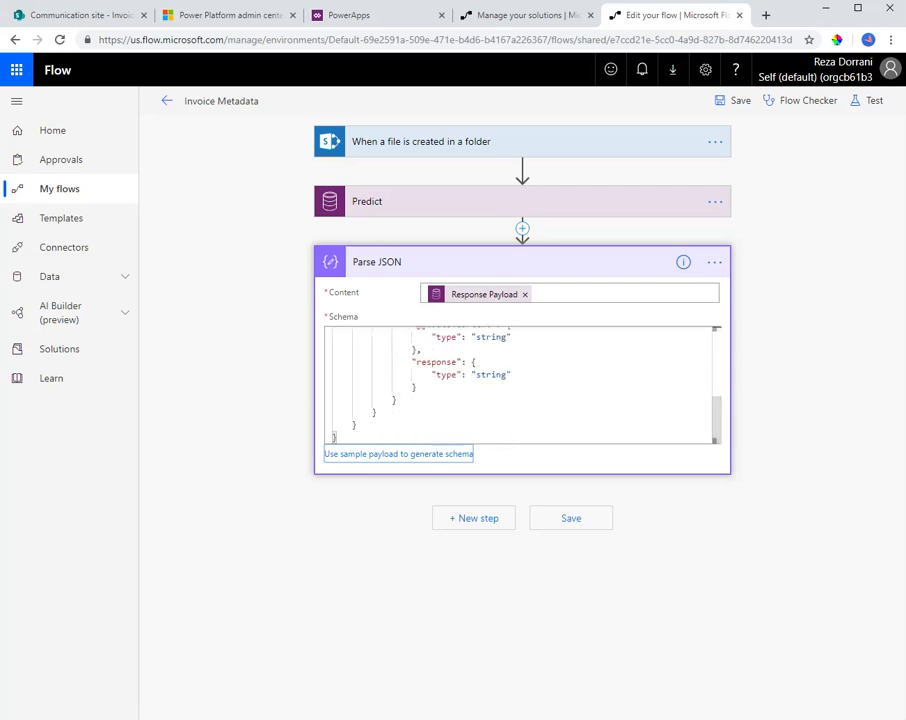
# Save the flow and test it with data from the previous succeeded run
pyautogui.click(738, 100)
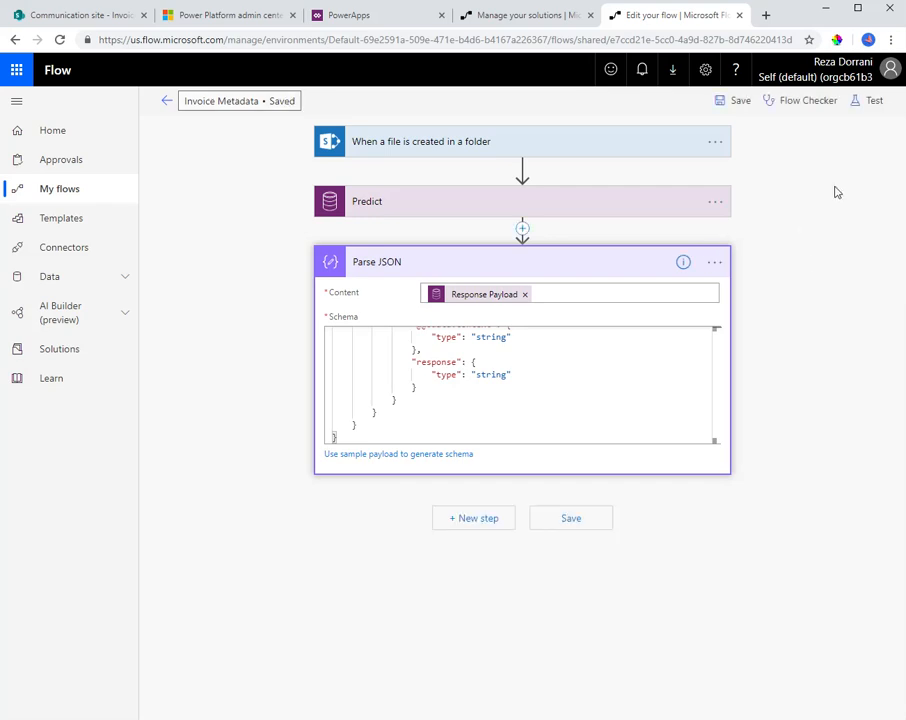
pyautogui.click(871, 101)
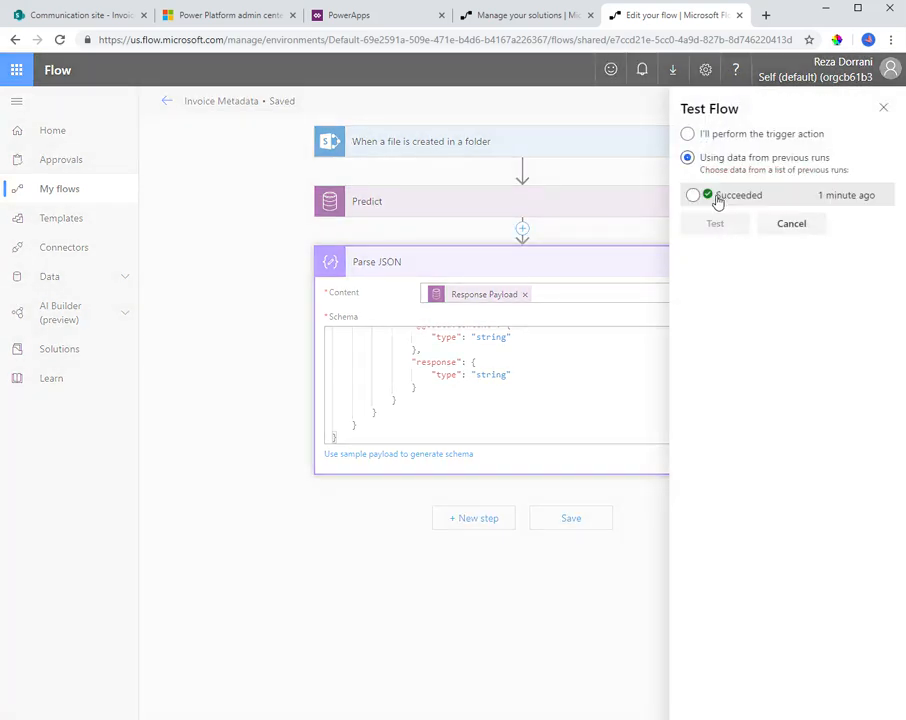
pyautogui.click(694, 196)
pyautogui.click(715, 223)
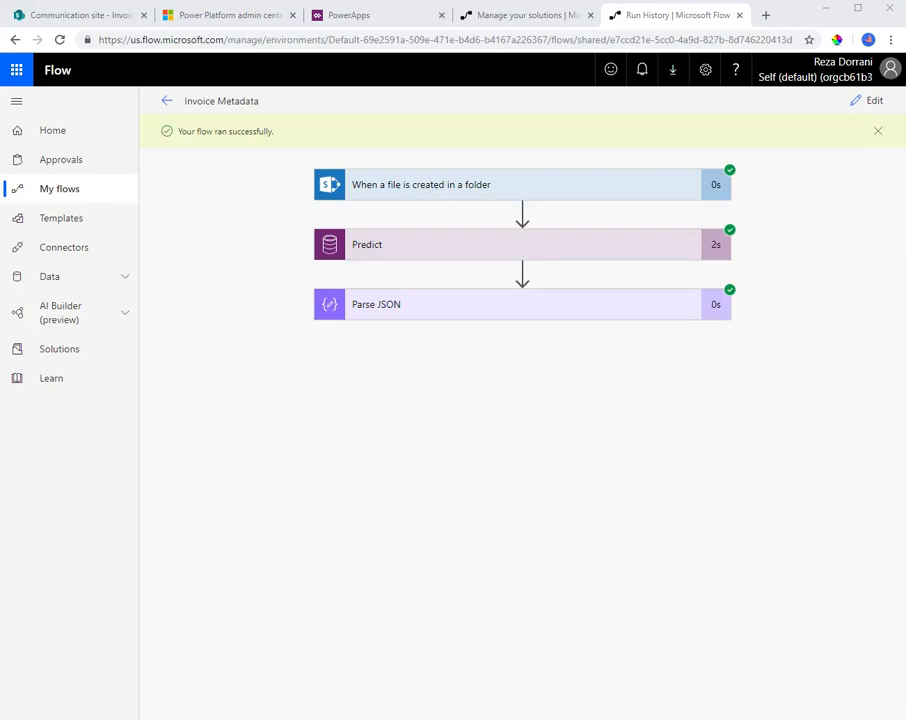
# Expand Parse JSON in the test run and copy its entire output body
pyautogui.click(376, 311)
pyautogui.scroll(-3, 418, 592)
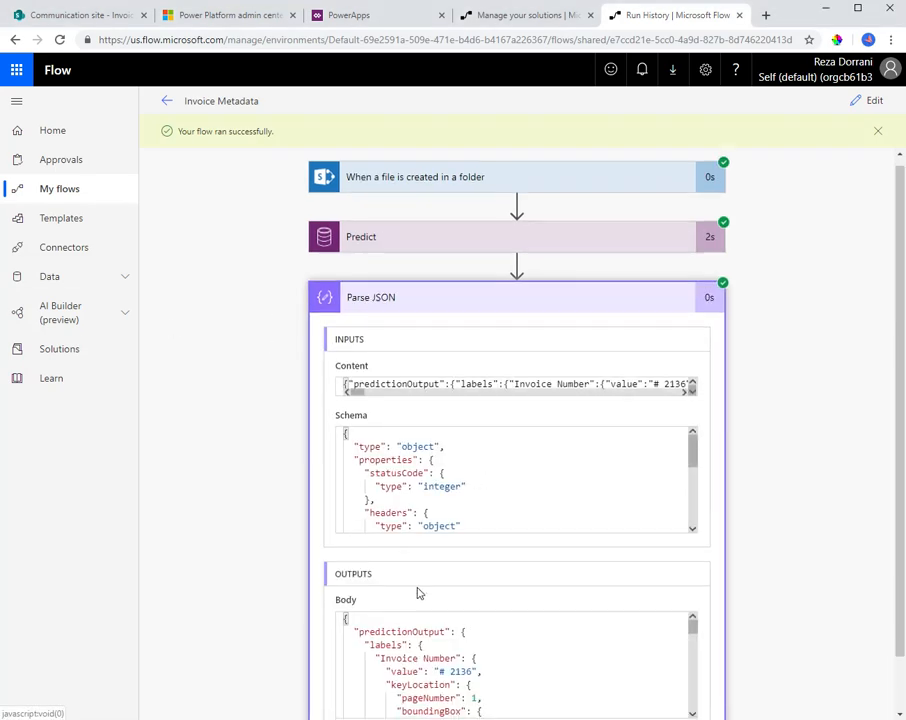
pyautogui.scroll(-2, 450, 591)
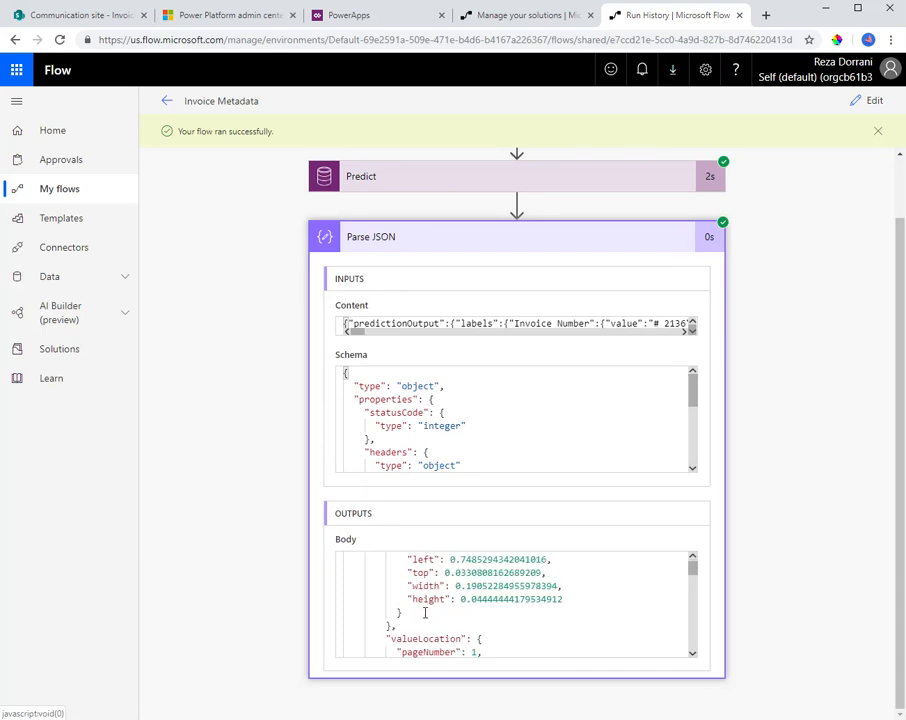
pyautogui.hotkey('ctrl', 'a')
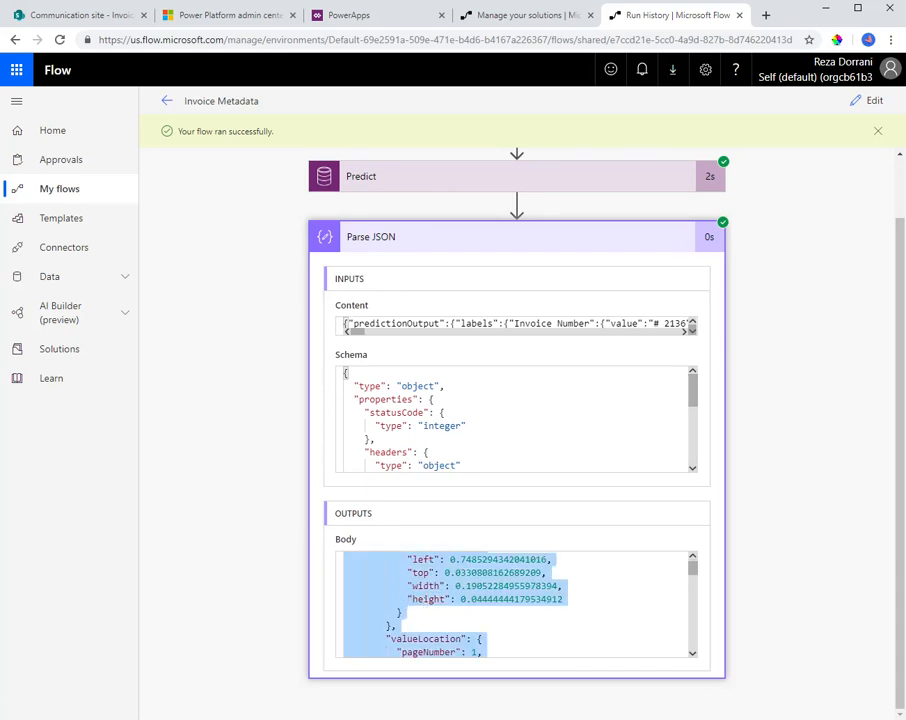
# Switch to Visual Studio Code, put the copied output in a.json and examine it from the first line
pyautogui.hotkey('alt', 'Tab')
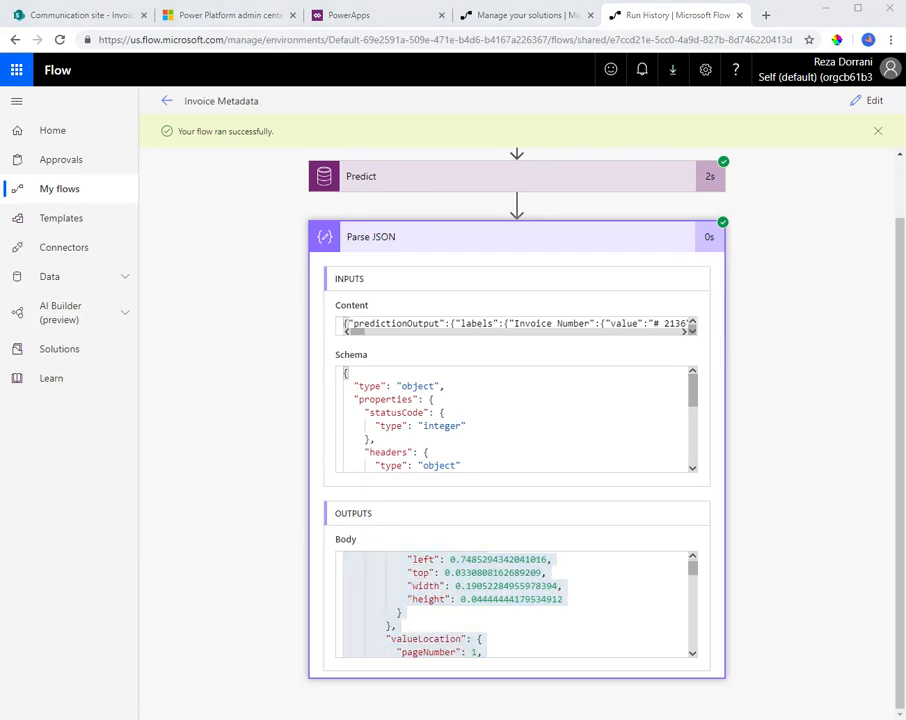
pyautogui.moveTo(0, 119); pyautogui.dragTo(330, 103)
pyautogui.scroll(20, 452, 483)
pyautogui.scroll(10, 451, 482)
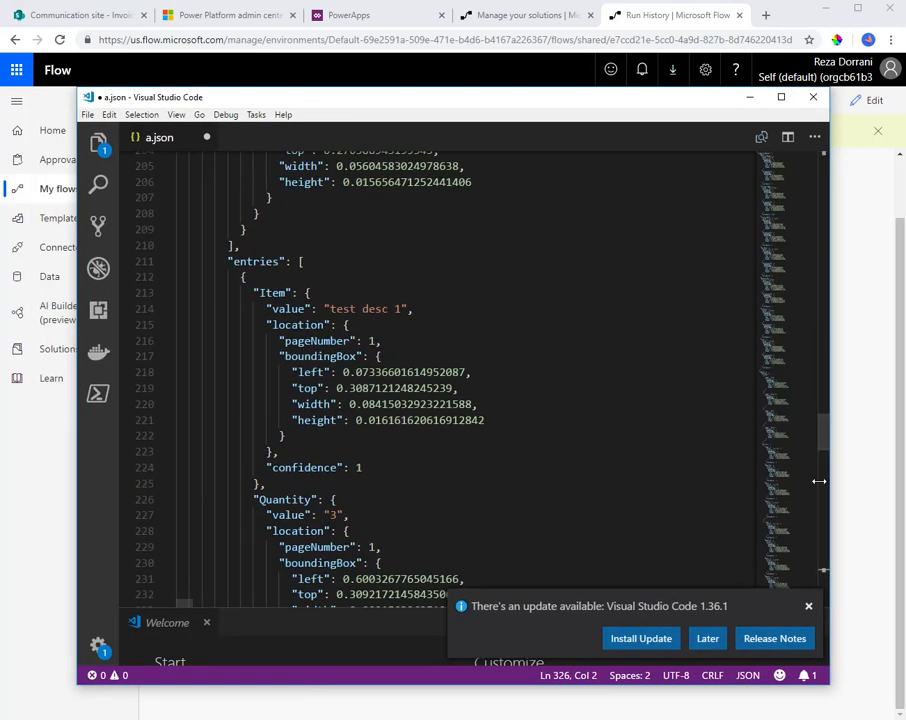
pyautogui.moveTo(818, 272); pyautogui.dragTo(826, 150)
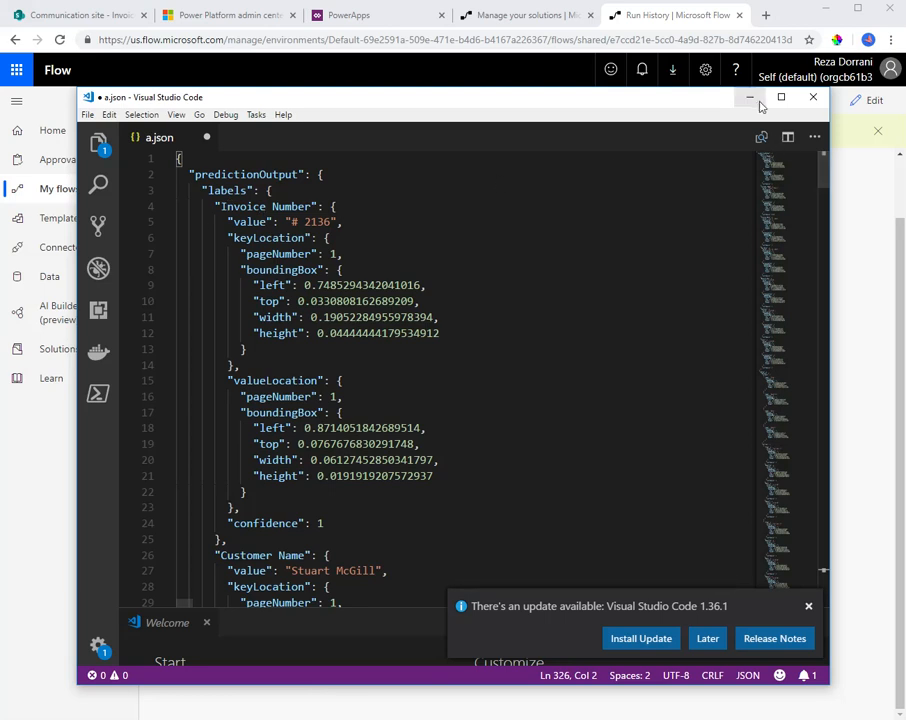
pyautogui.click(530, 70)
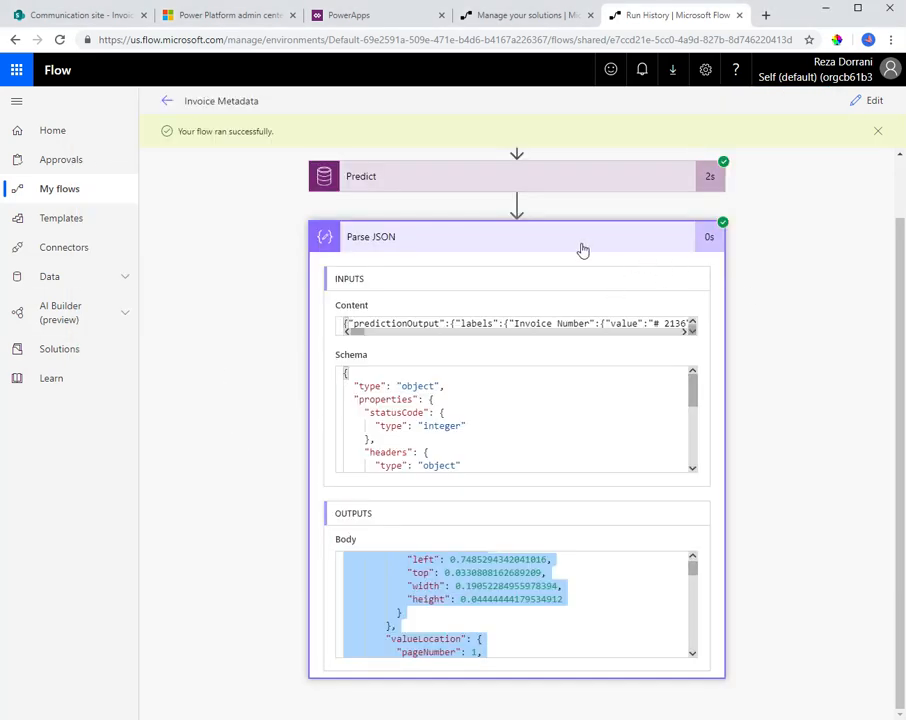
# Return the flow to edit mode and add the SharePoint Update file properties action after Parse JSON
pyautogui.click(542, 247)
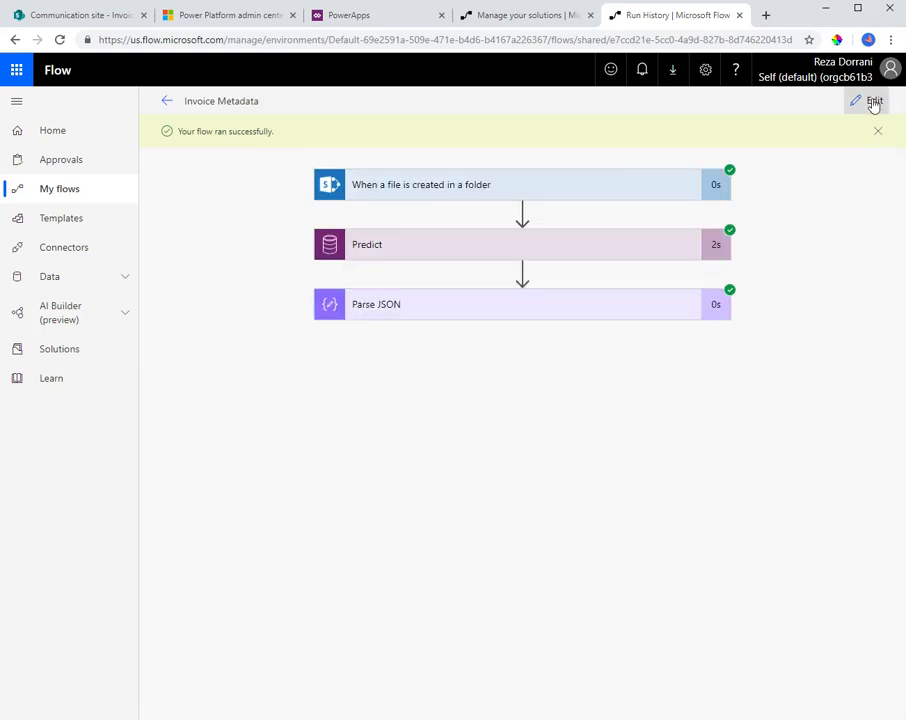
pyautogui.click(873, 101)
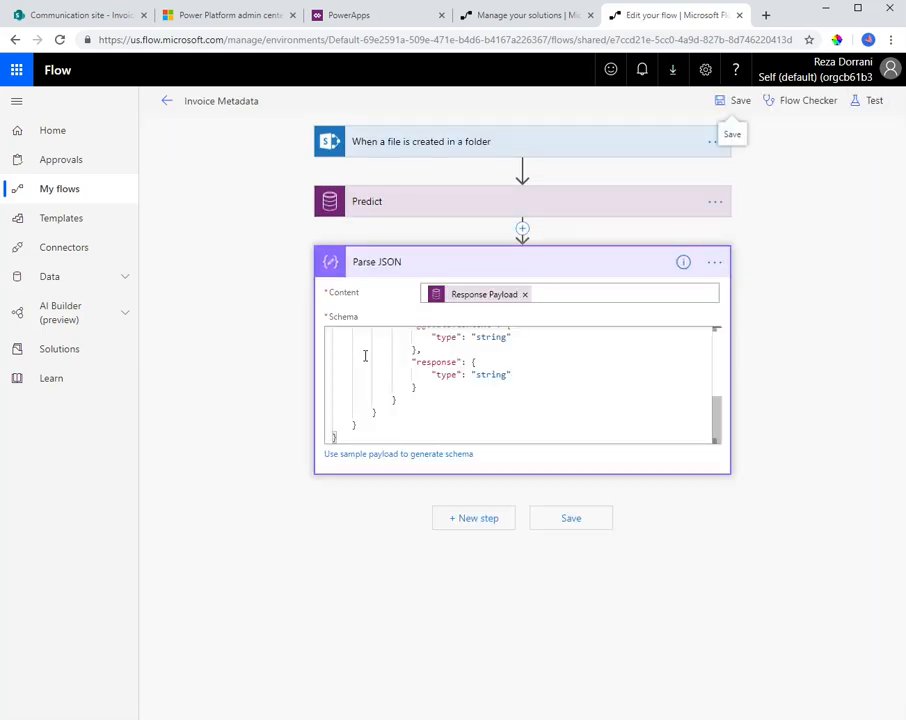
pyautogui.click(455, 517)
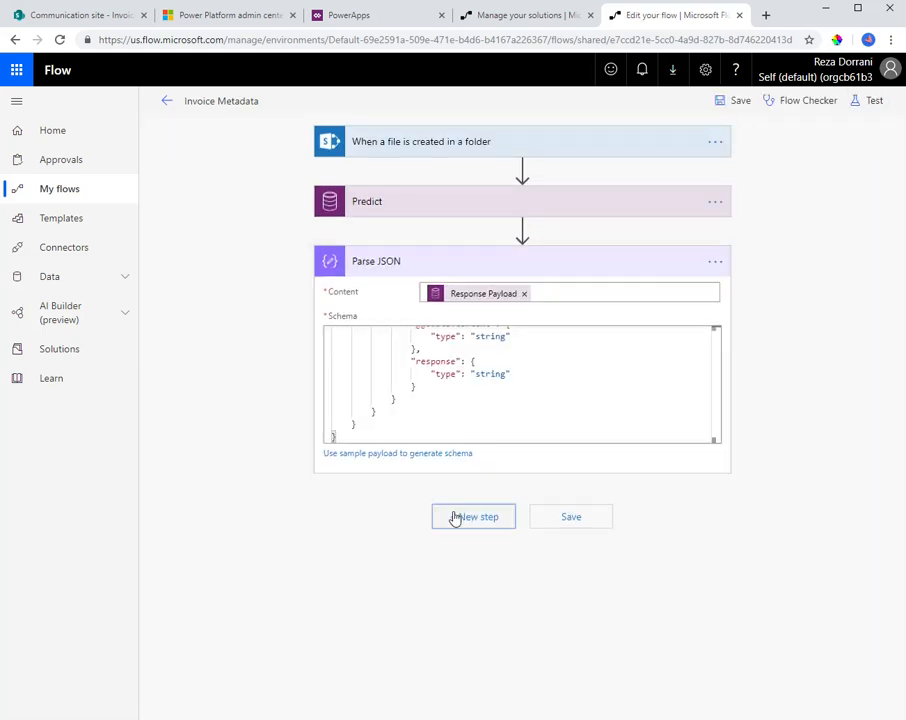
pyautogui.write('update file properties')
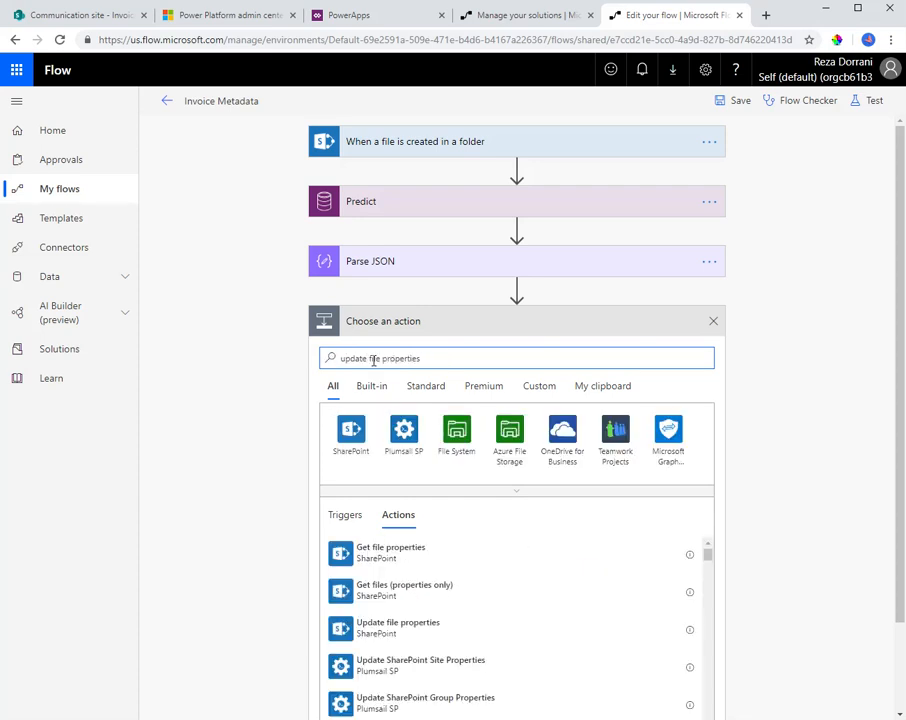
pyautogui.click(402, 627)
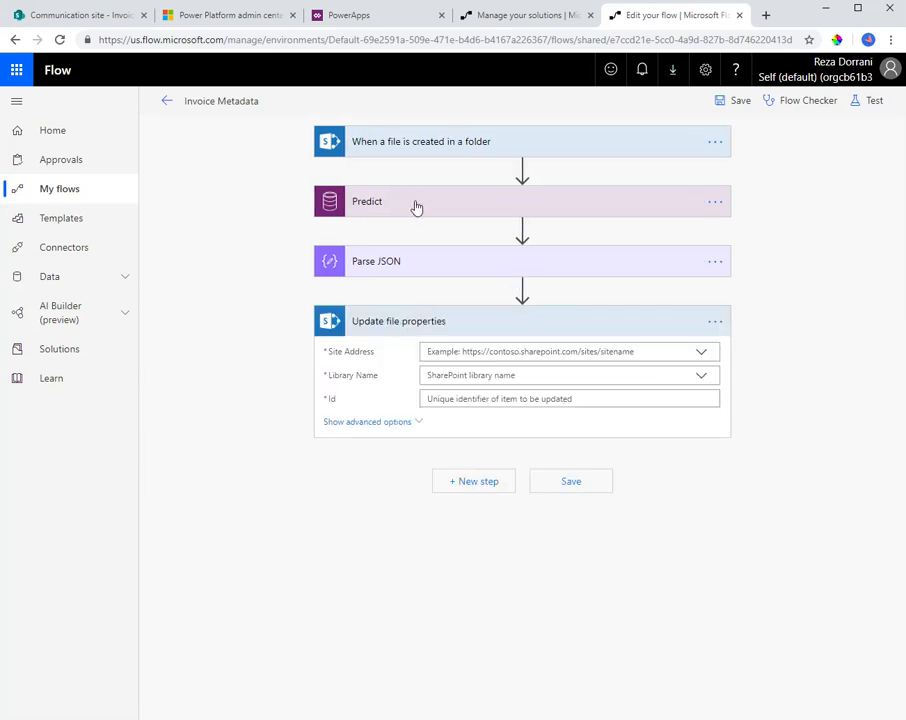
pyautogui.click(701, 353)
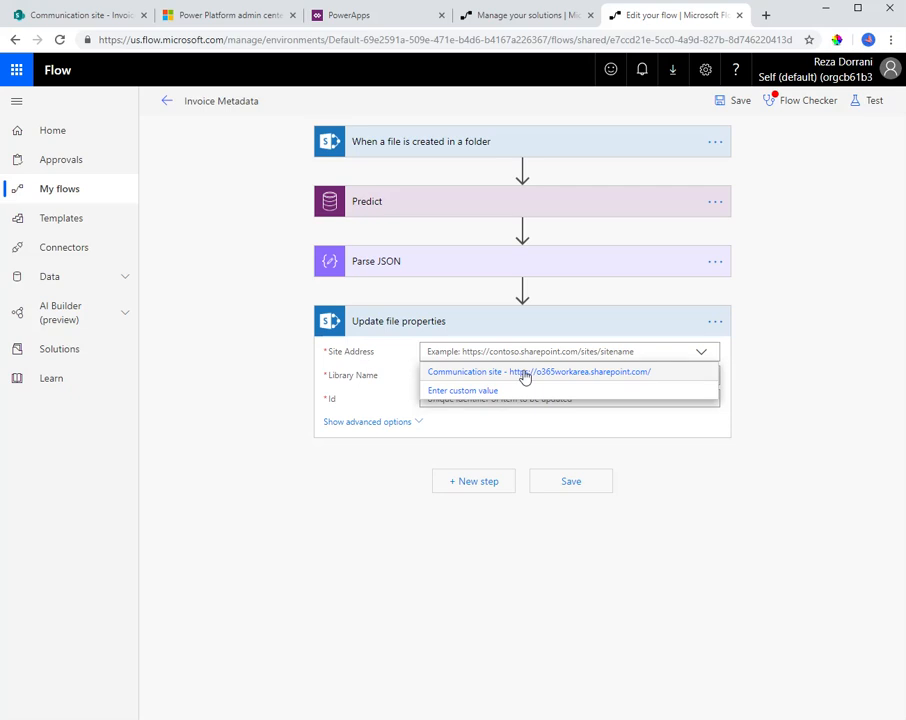
pyautogui.click(522, 371)
pyautogui.click(456, 375)
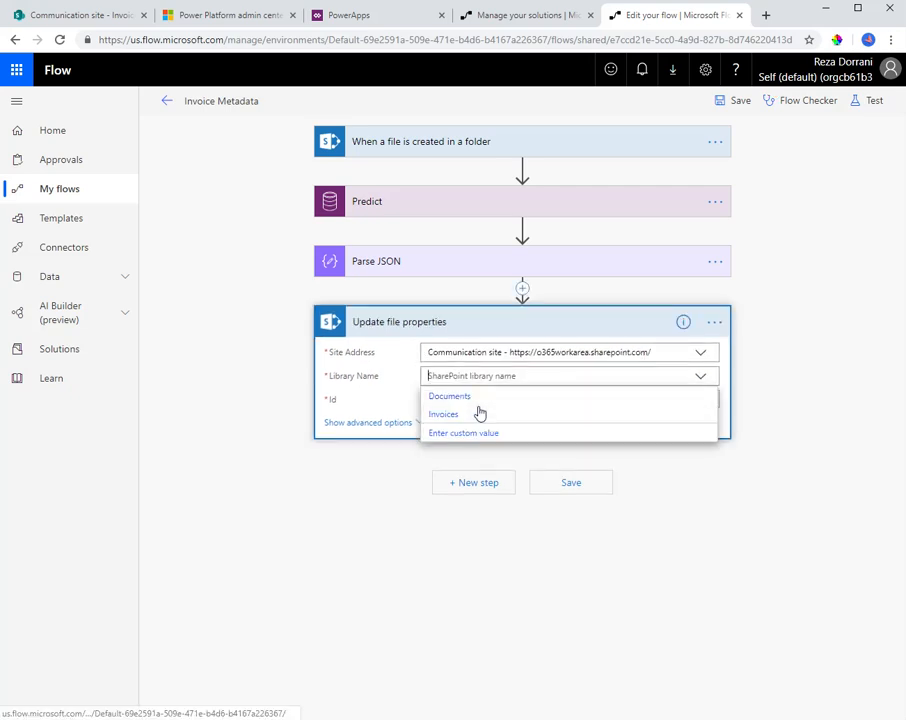
pyautogui.click(443, 414)
pyautogui.click(459, 401)
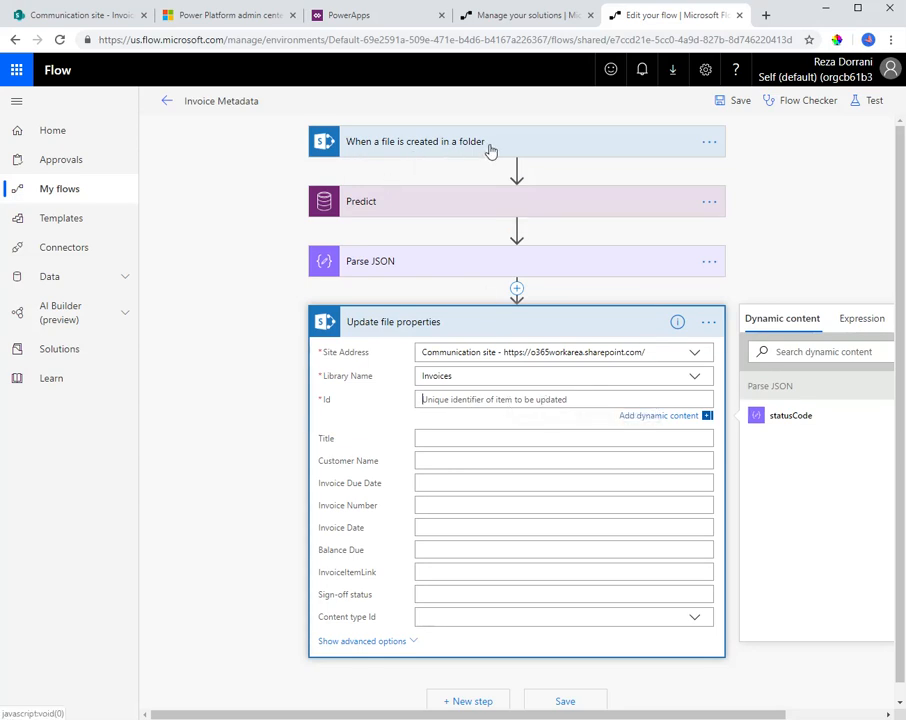
# Insert the SharePoint Get file metadata using path action between Parse JSON and Update file properties
pyautogui.click(516, 289)
pyautogui.click(494, 307)
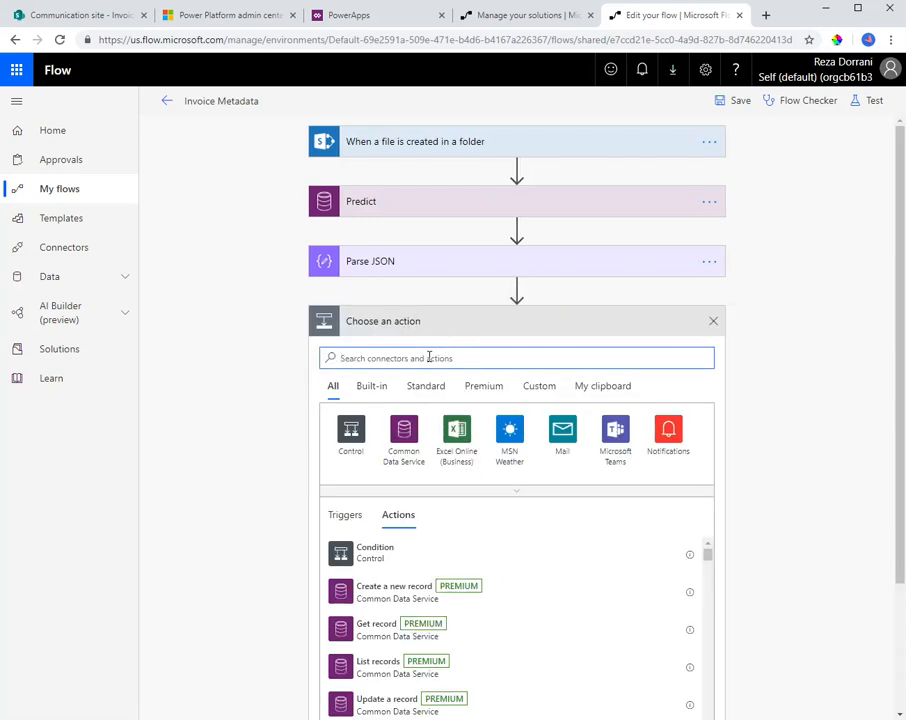
pyautogui.write('sharepoint')
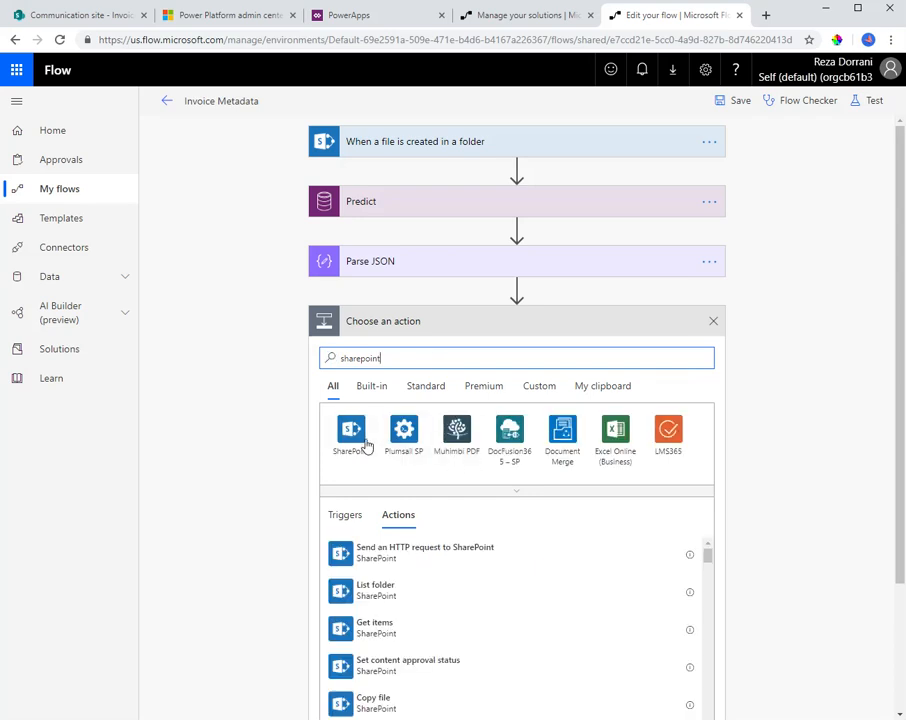
pyautogui.click(362, 443)
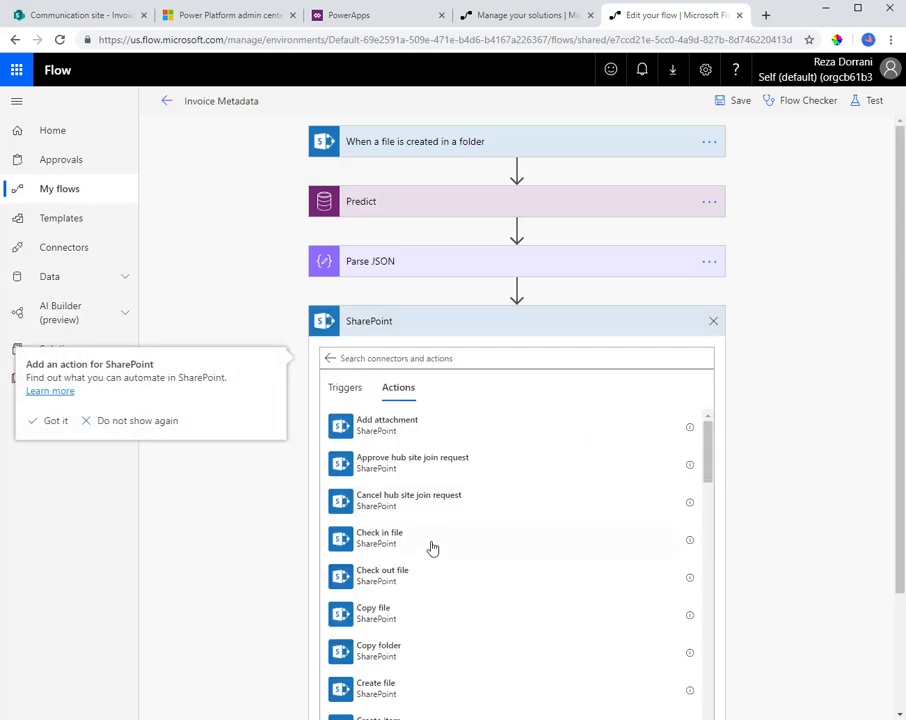
pyautogui.scroll(-3, 431, 560)
pyautogui.scroll(-3, 435, 577)
pyautogui.scroll(-3, 435, 580)
pyautogui.scroll(-2, 435, 590)
pyautogui.click(340, 358)
pyautogui.write('get file met')
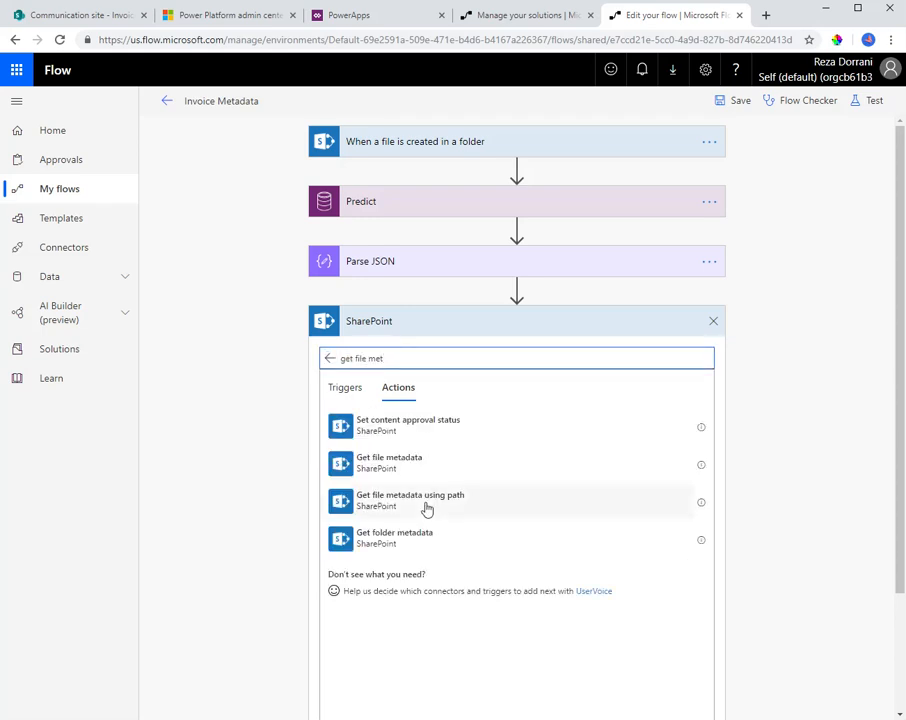
pyautogui.click(427, 508)
pyautogui.click(465, 351)
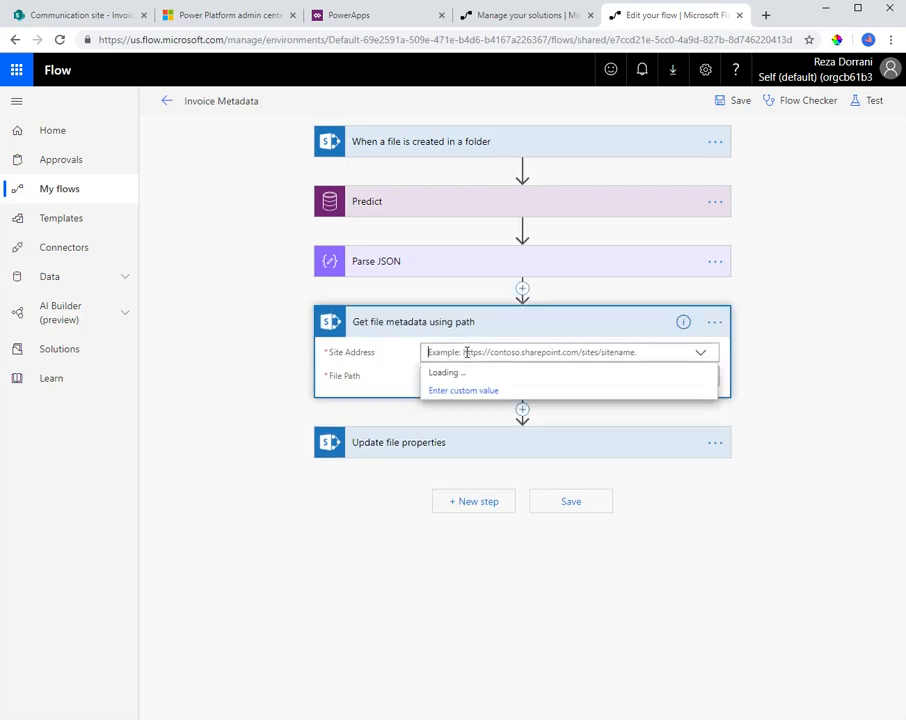
pyautogui.click(470, 373)
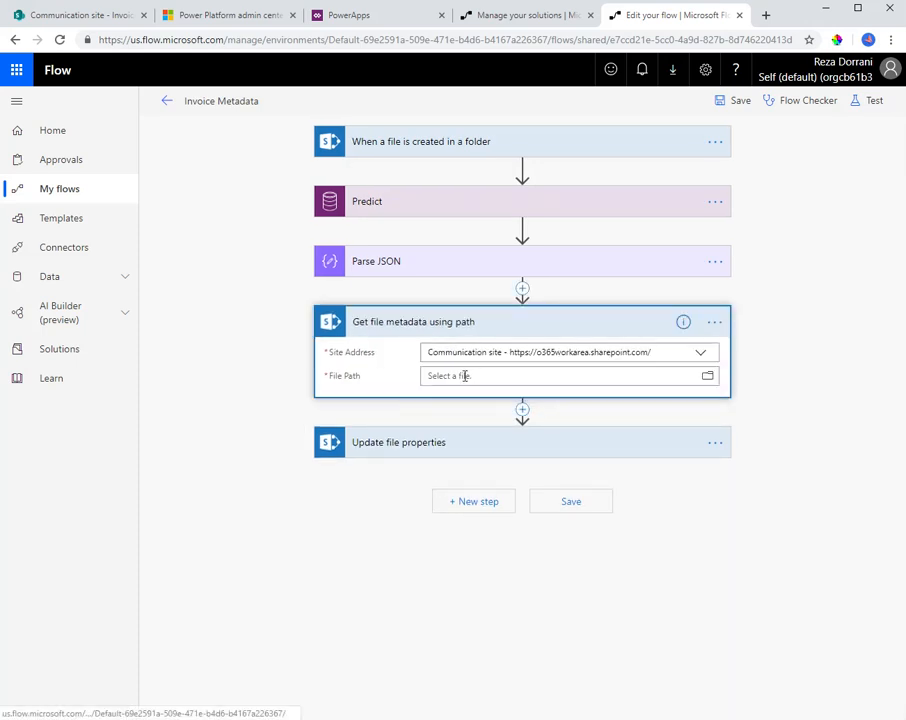
pyautogui.click(472, 375)
pyautogui.moveTo(720, 715); pyautogui.dragTo(812, 715)
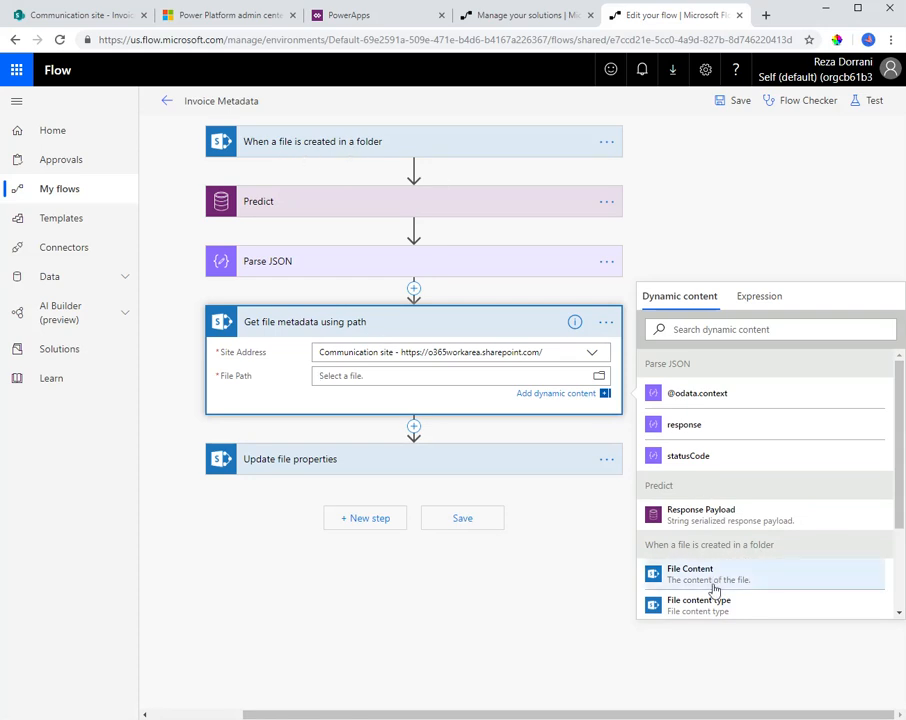
pyautogui.scroll(-3, 712, 598)
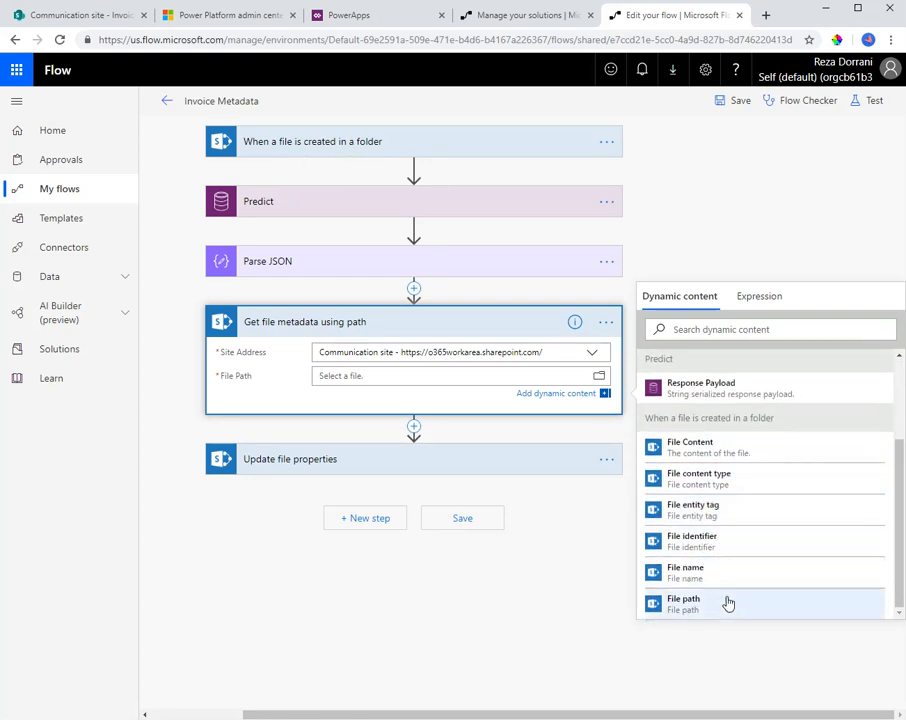
pyautogui.click(700, 598)
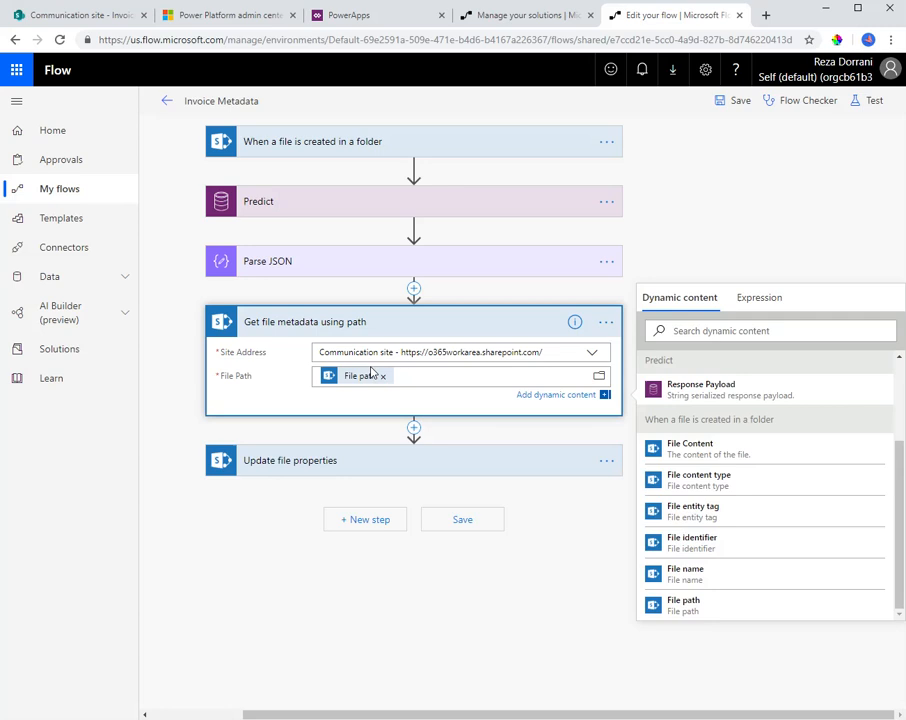
# Fill the Id of Update file properties with the file metadata value that can be used to get or update file properties
pyautogui.click(339, 465)
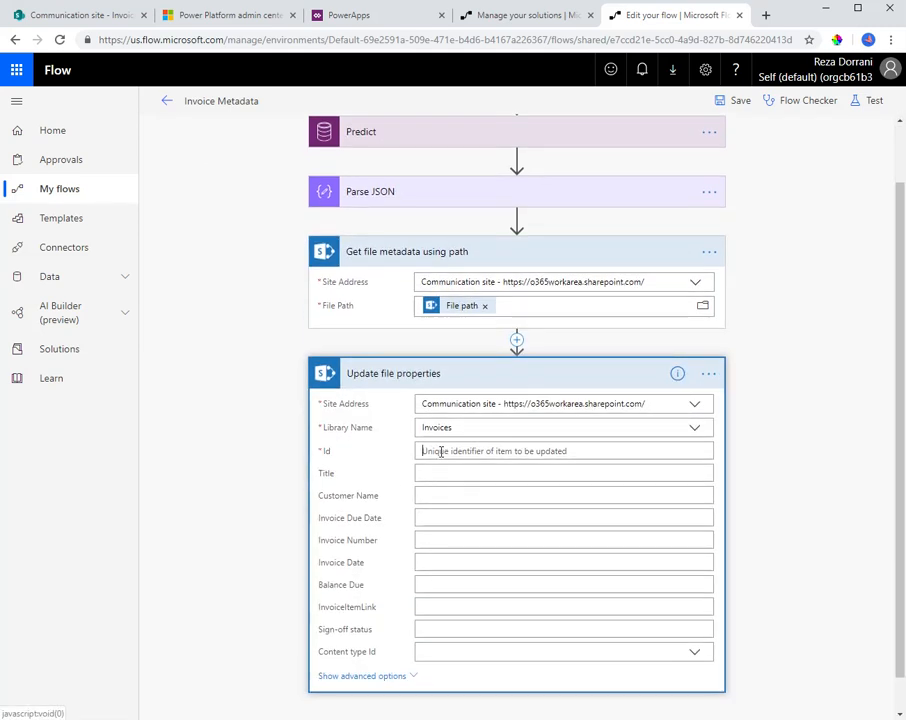
pyautogui.click(440, 452)
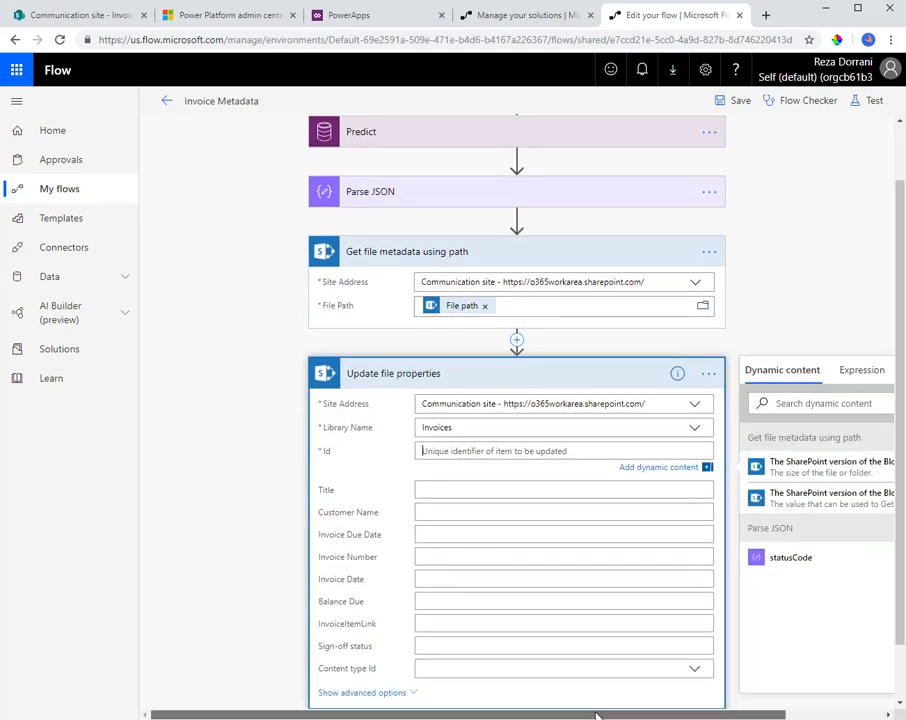
pyautogui.moveTo(597, 715); pyautogui.dragTo(697, 715)
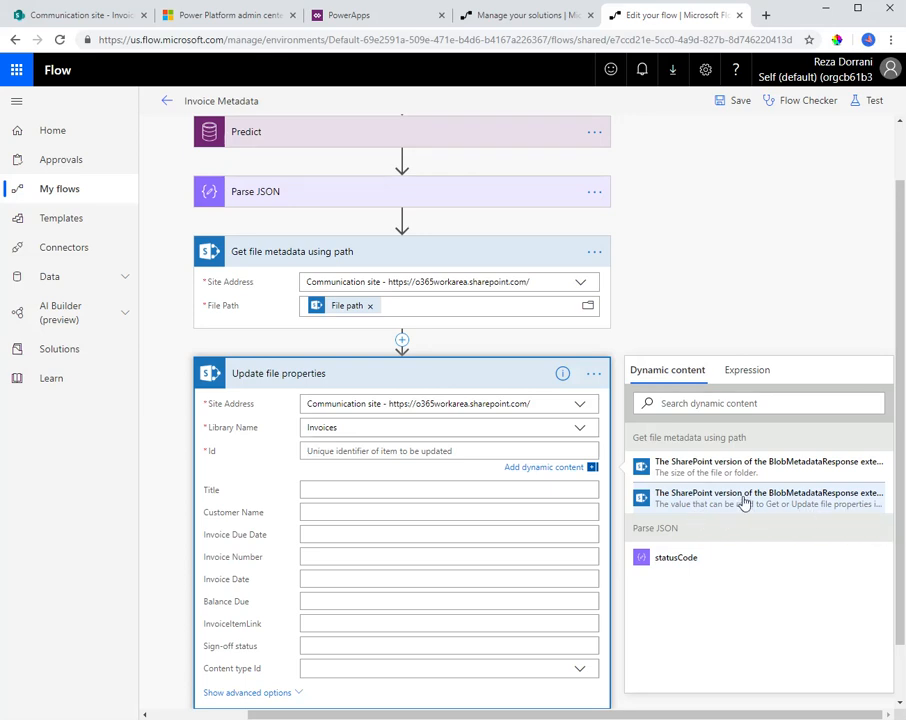
pyautogui.click(680, 497)
pyautogui.click(728, 345)
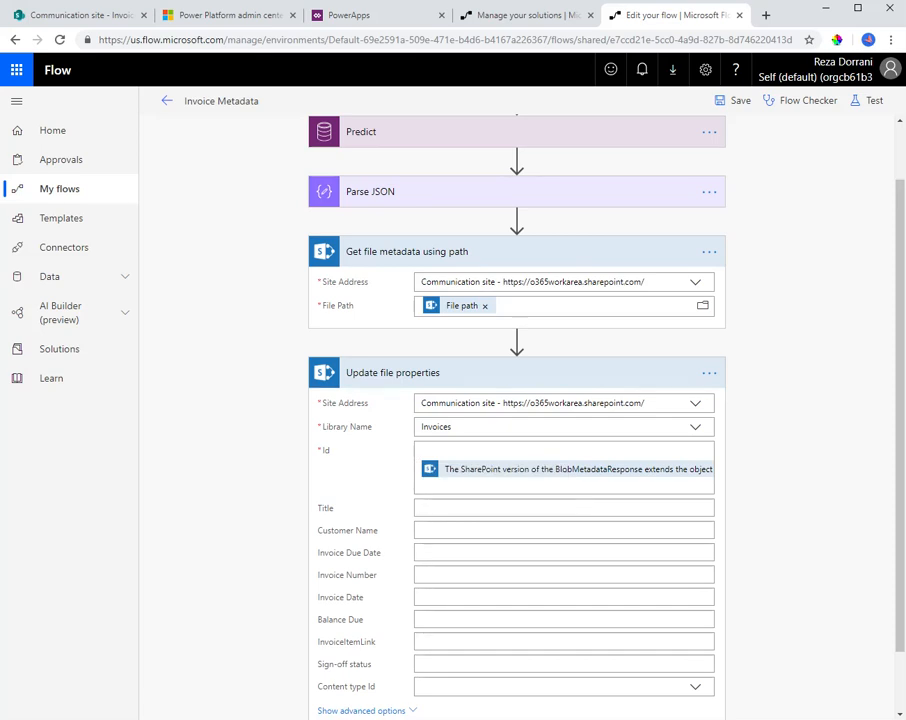
pyautogui.click(424, 530)
pyautogui.click(437, 569)
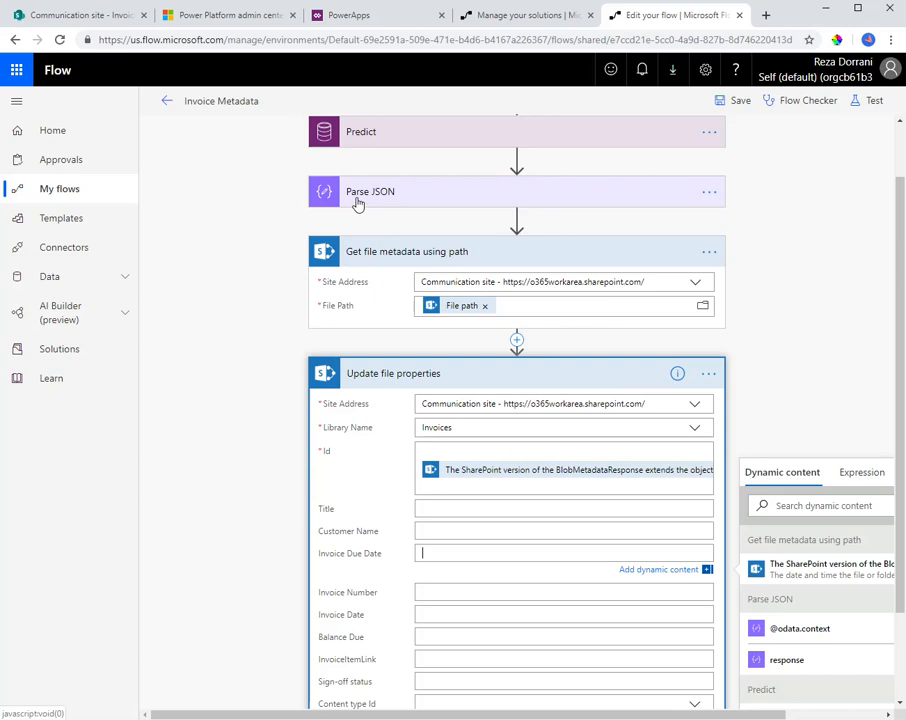
pyautogui.scroll(-1, 266, 430)
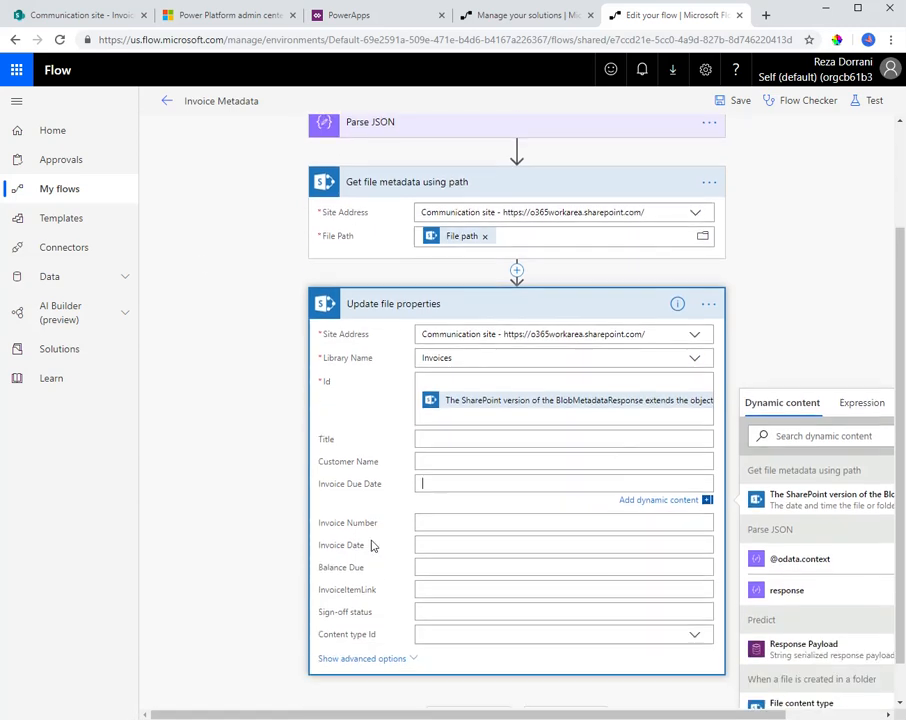
pyautogui.click(430, 461)
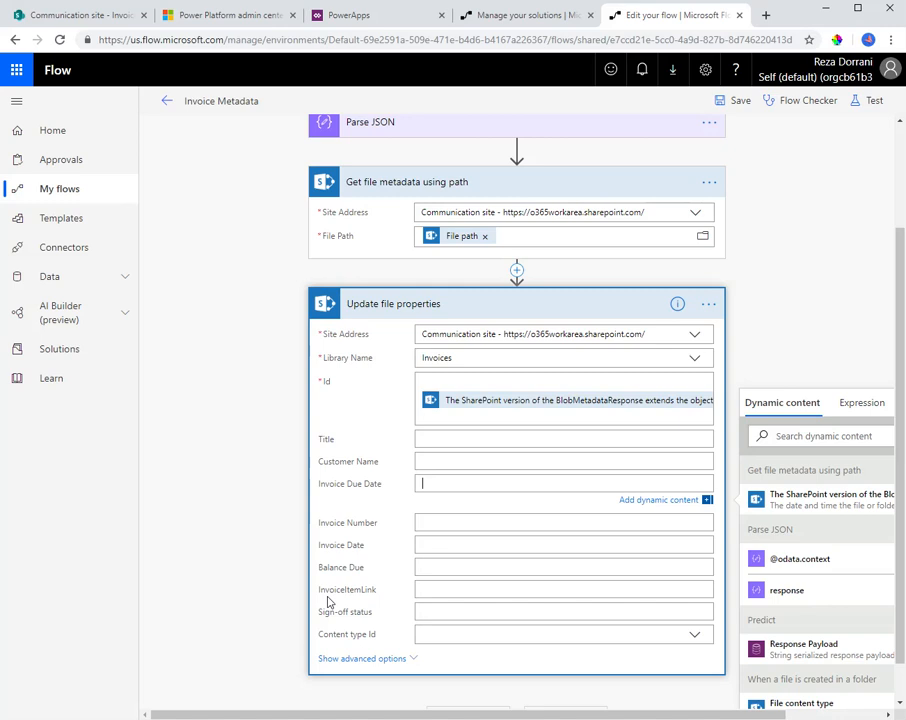
# Switch to Visual Studio Code and trace the path predictionOutput, labels, Invoice Number, value in a.json
pyautogui.hotkey('alt', 'Tab')
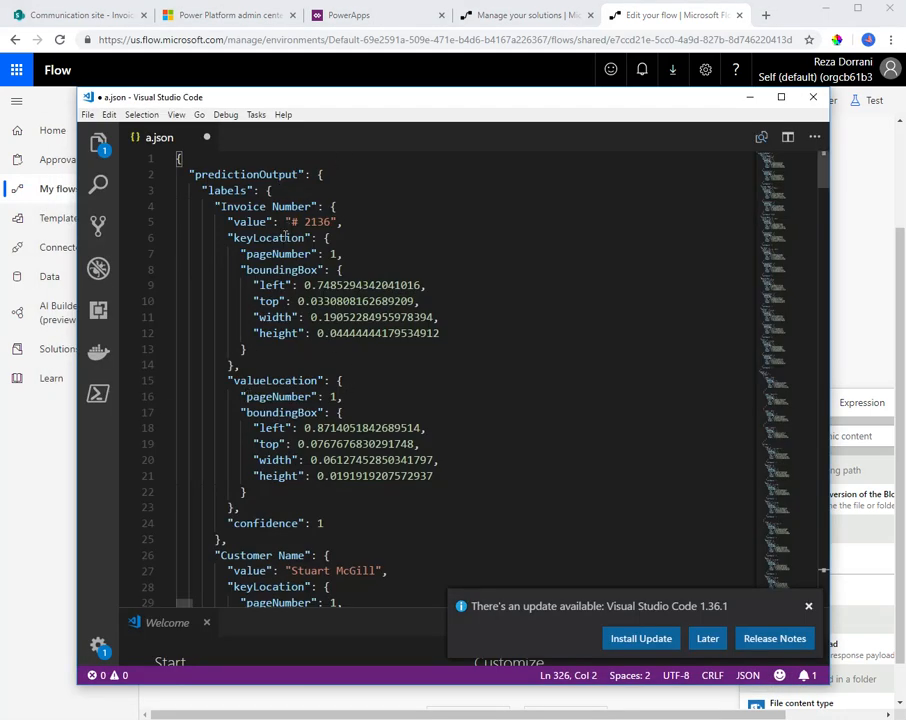
pyautogui.hotkey('alt', 'Tab')
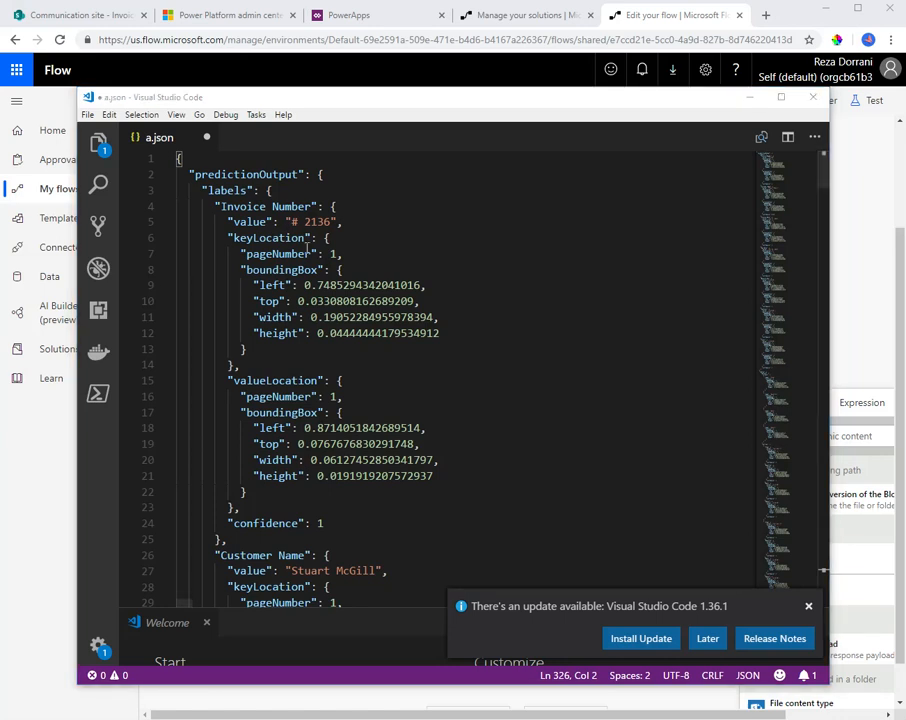
pyautogui.doubleClick(248, 175)
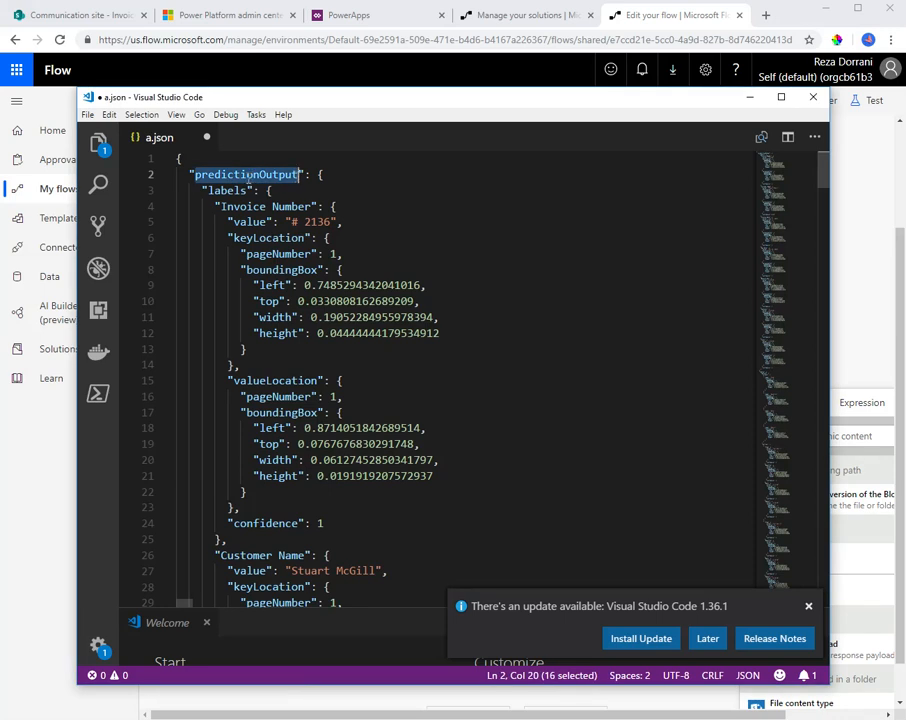
pyautogui.doubleClick(234, 190)
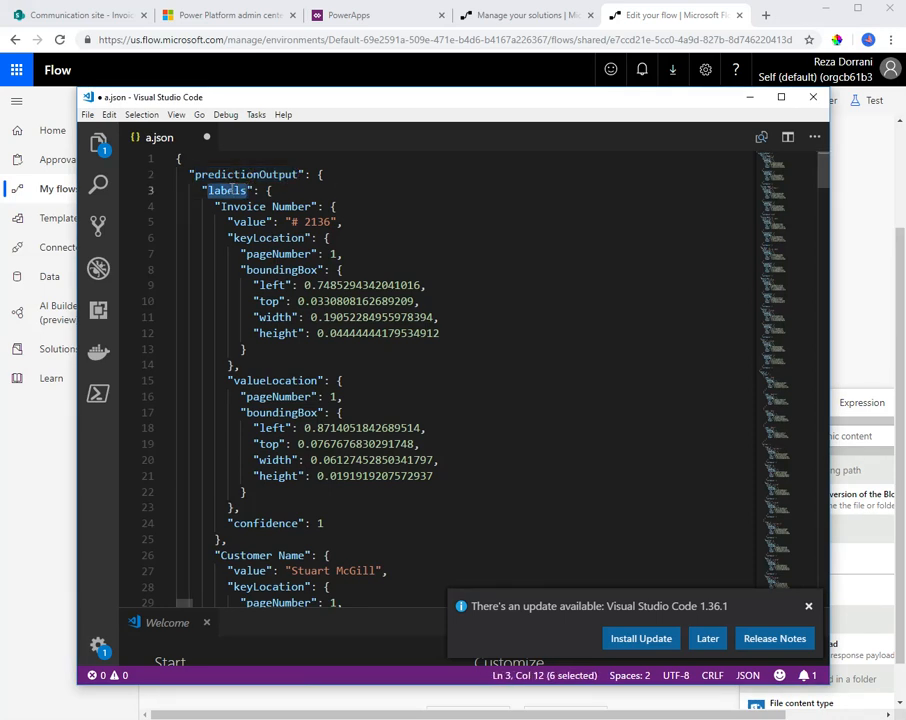
pyautogui.moveTo(222, 206); pyautogui.dragTo(313, 206)
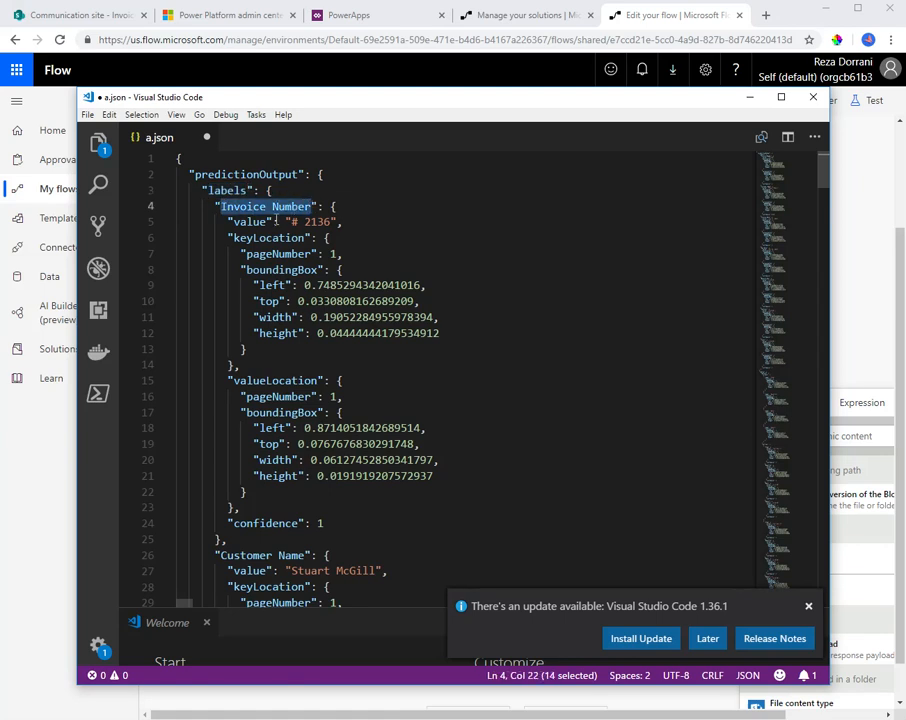
pyautogui.click(332, 206)
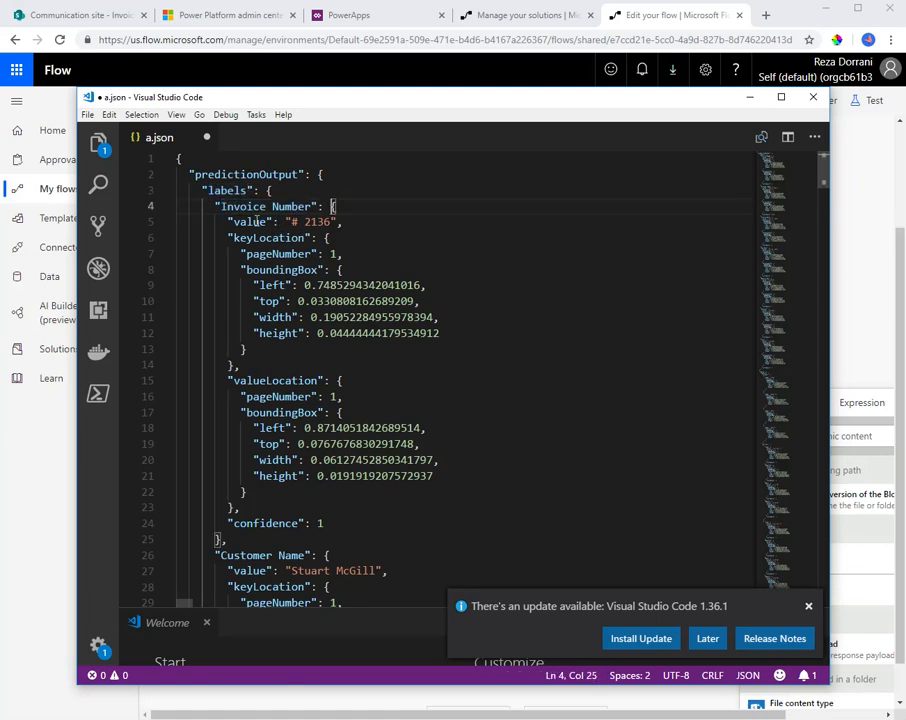
pyautogui.moveTo(232, 222); pyautogui.dragTo(268, 222)
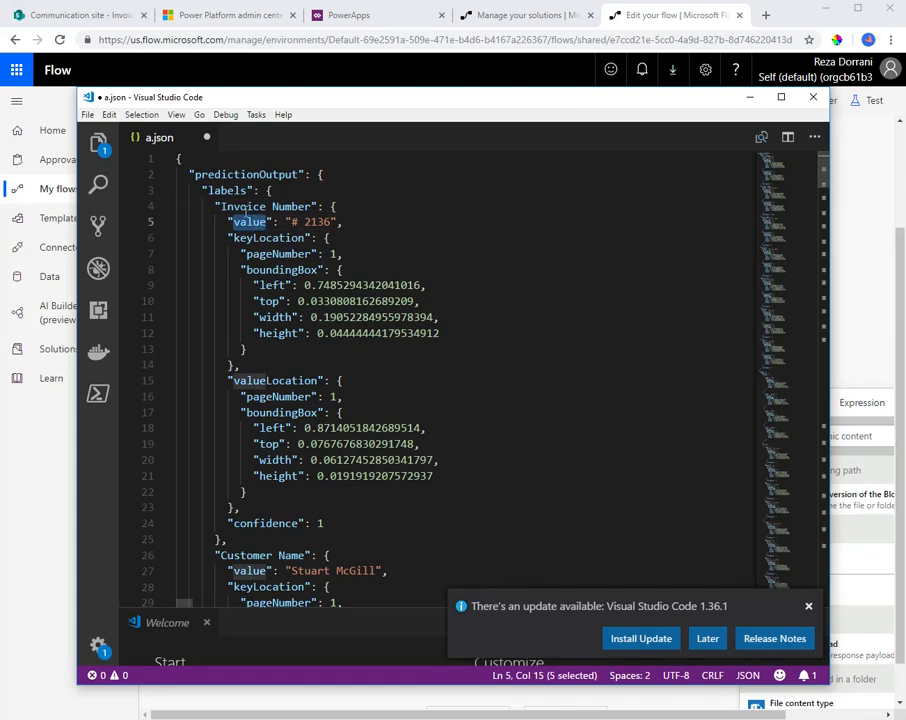
pyautogui.moveTo(222, 205); pyautogui.dragTo(306, 206)
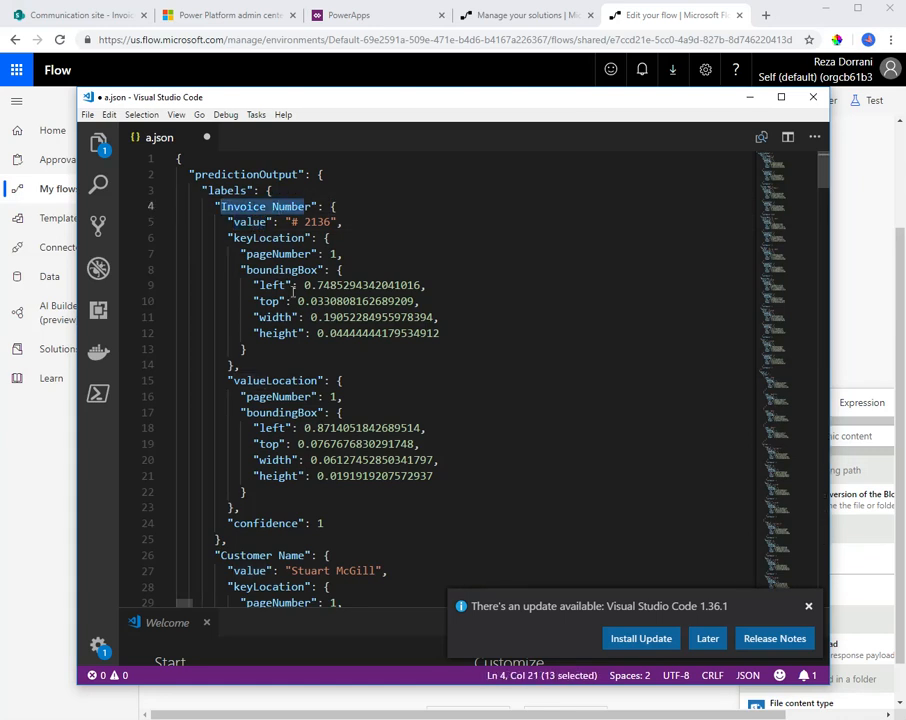
# Examine the Customer Name and Invoice Date labels further down in a.json
pyautogui.scroll(-2, 292, 290)
pyautogui.scroll(2, 275, 434)
pyautogui.scroll(-5, 270, 416)
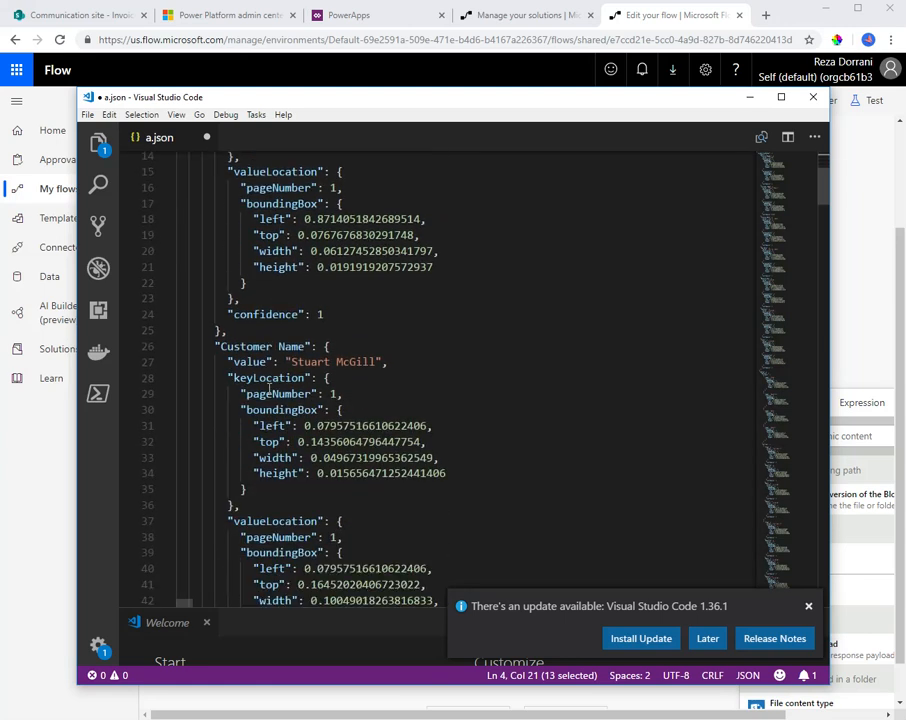
pyautogui.moveTo(234, 346); pyautogui.dragTo(307, 346)
pyautogui.scroll(-5, 296, 445)
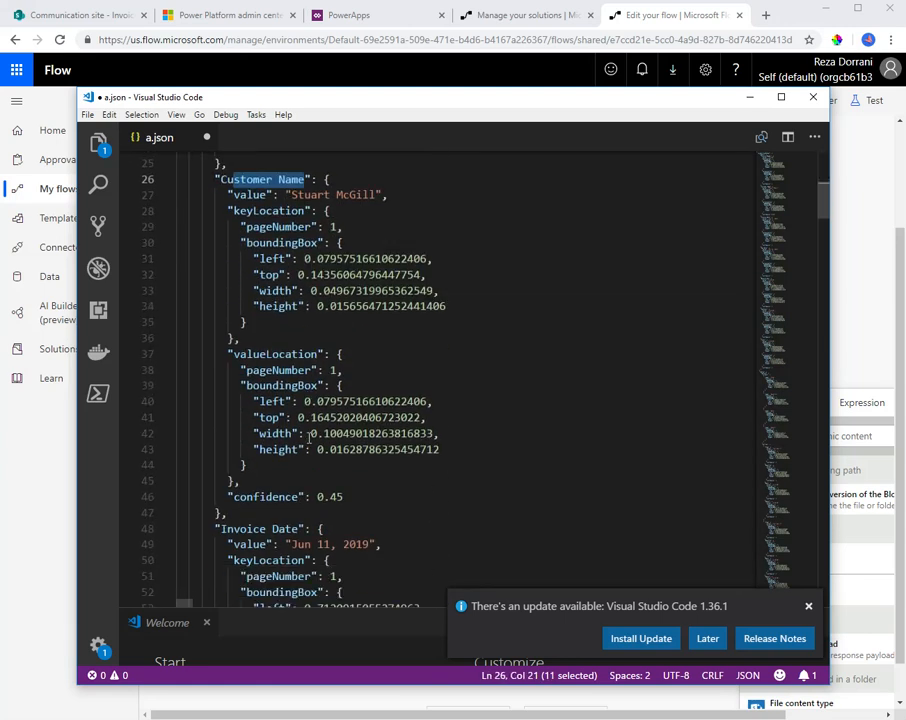
pyautogui.moveTo(234, 445); pyautogui.dragTo(291, 445)
pyautogui.scroll(-2, 293, 488)
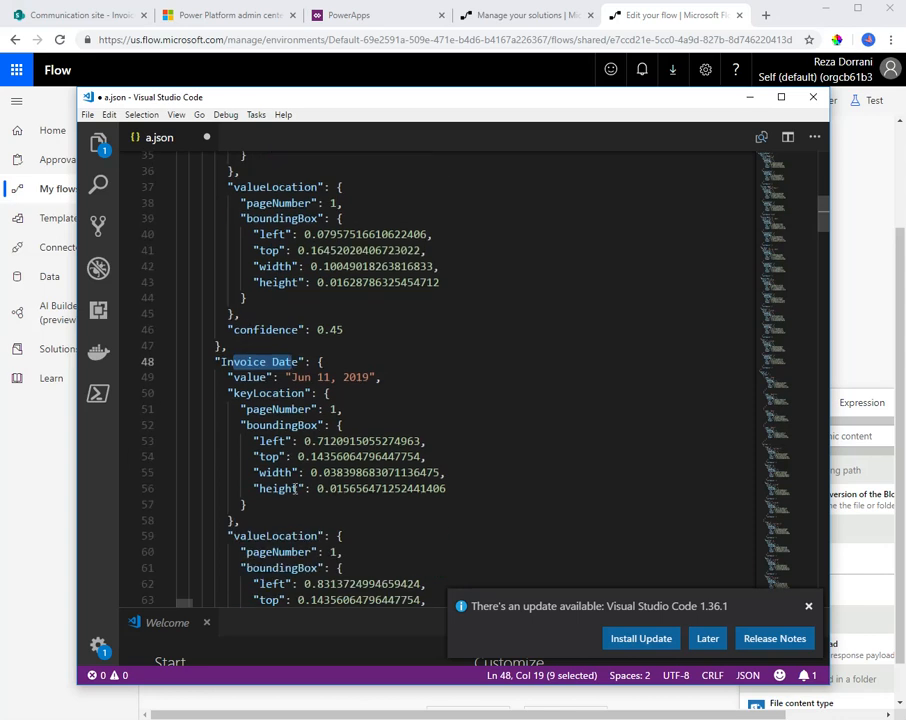
# Examine the Invoice Number label's value and its confidence entry in a.json
pyautogui.scroll(11, 297, 505)
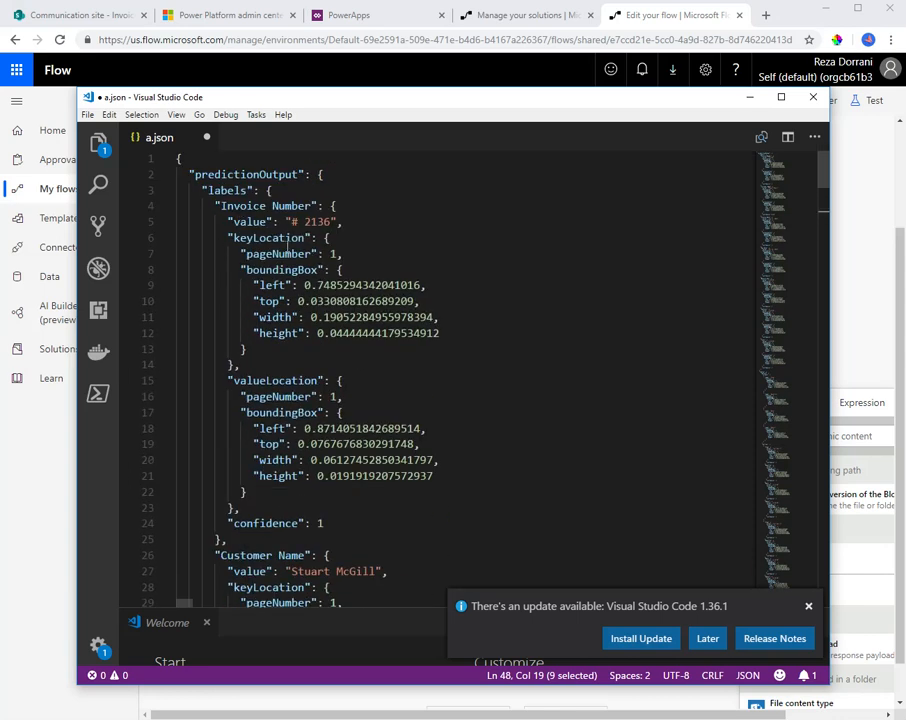
pyautogui.scroll(-1, 318, 420)
pyautogui.doubleClick(262, 484)
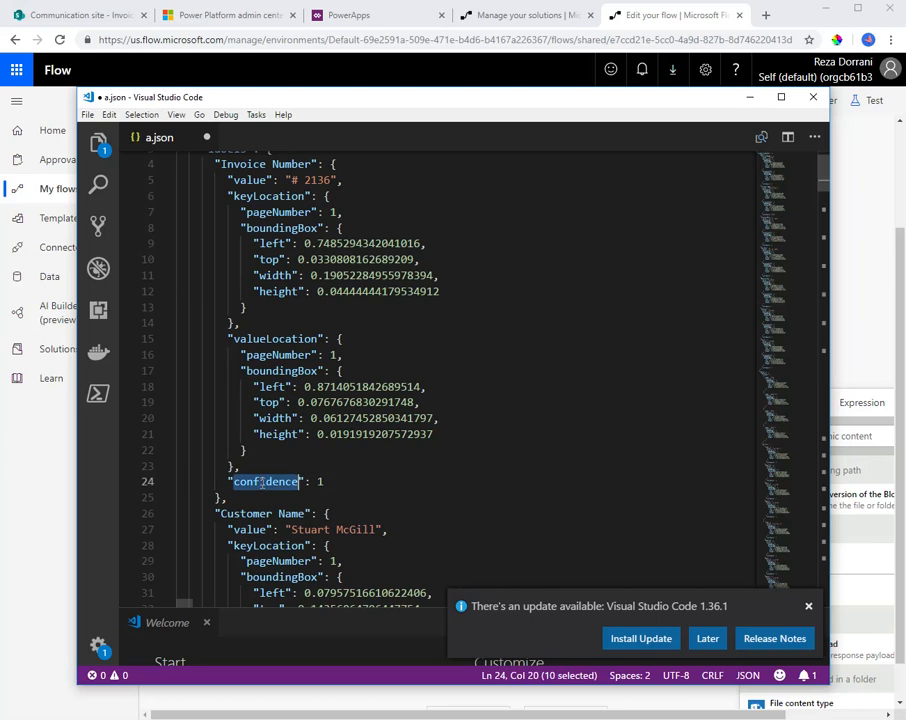
pyautogui.doubleClick(319, 482)
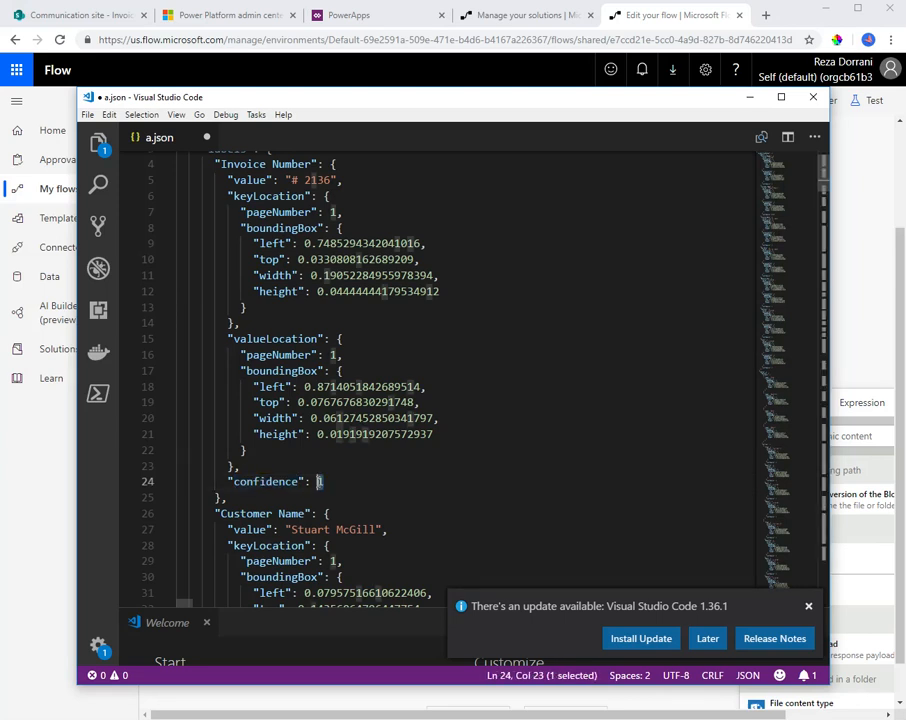
pyautogui.scroll(-1, 339, 468)
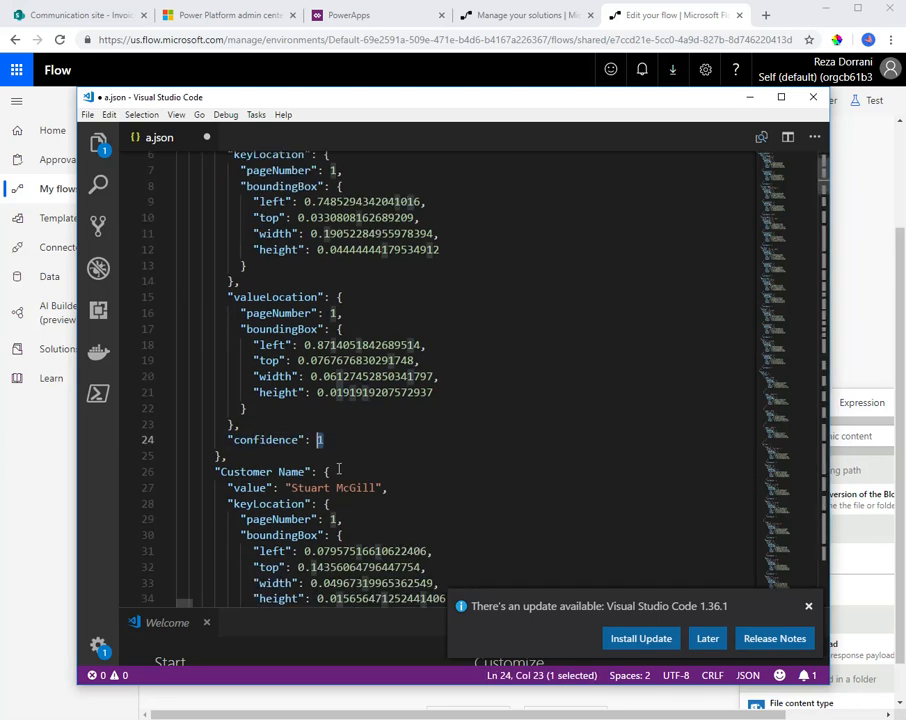
pyautogui.scroll(2, 339, 468)
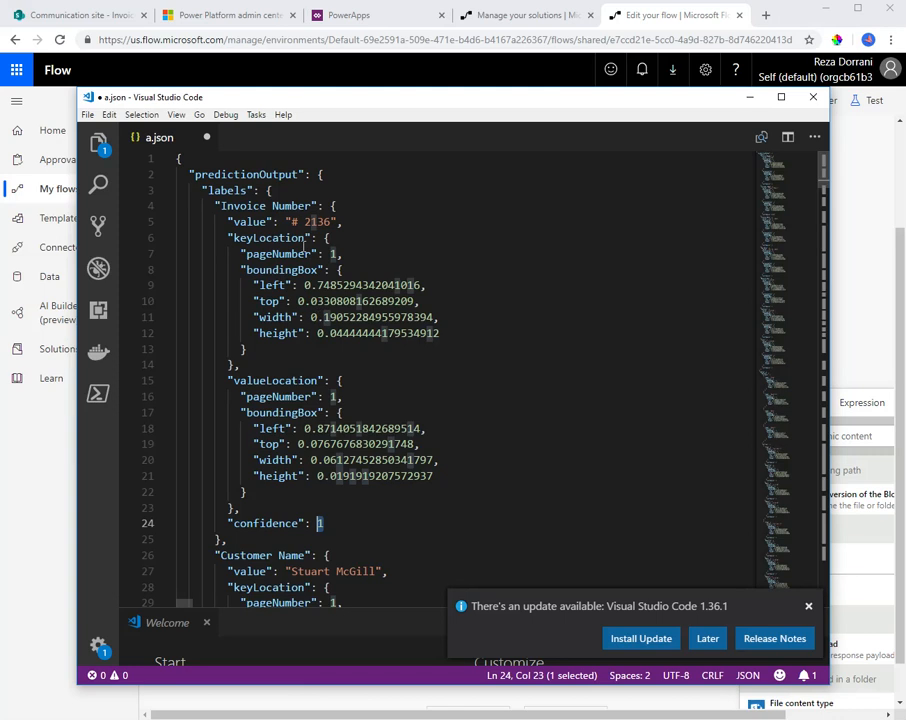
pyautogui.moveTo(291, 222); pyautogui.dragTo(334, 222)
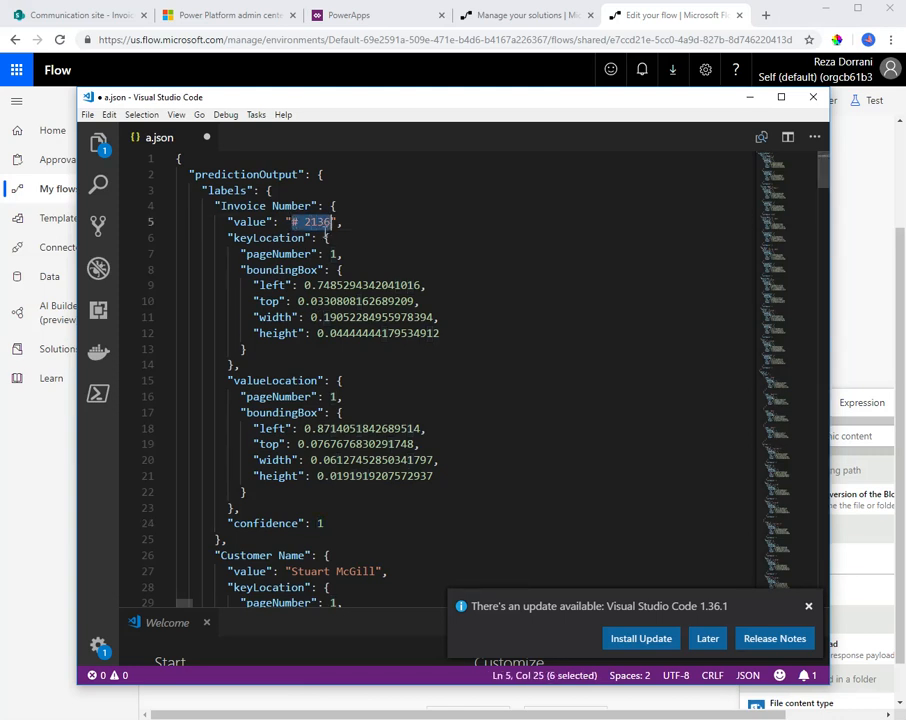
pyautogui.scroll(-1, 365, 530)
pyautogui.doubleClick(320, 481)
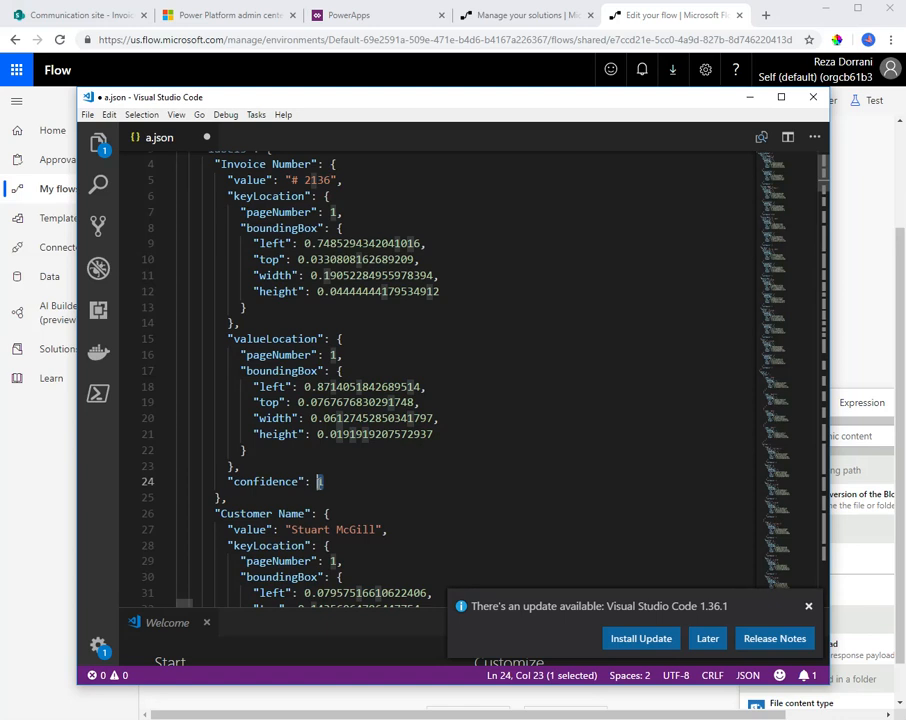
pyautogui.click(369, 481)
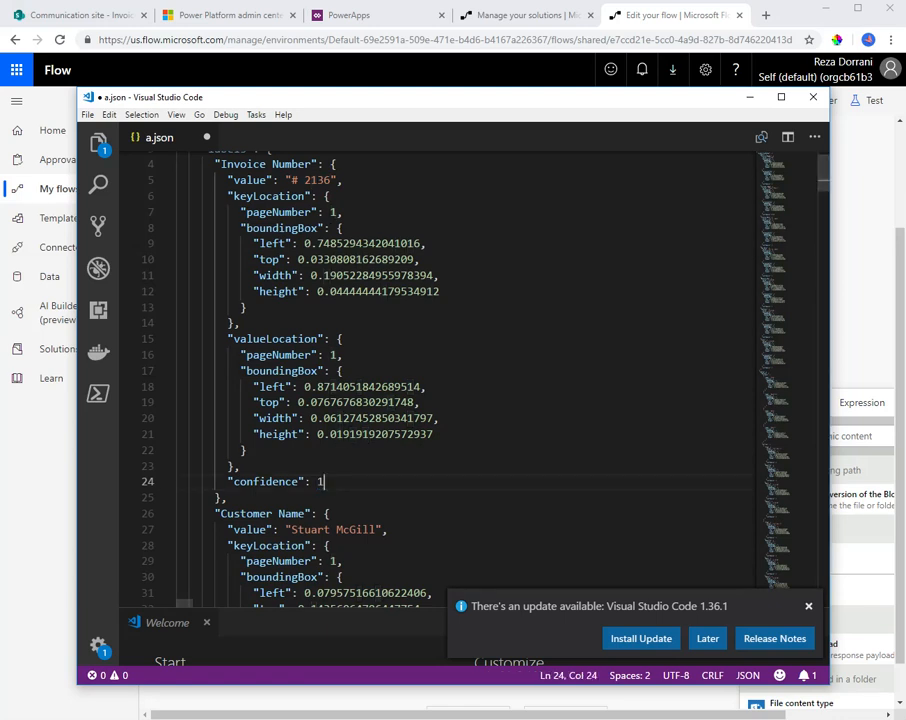
# Start filling Customer Name in Update file properties and trace the path predictionOutput, labels, Customer Name, value in a.json in Visual Studio Code
pyautogui.click(750, 97)
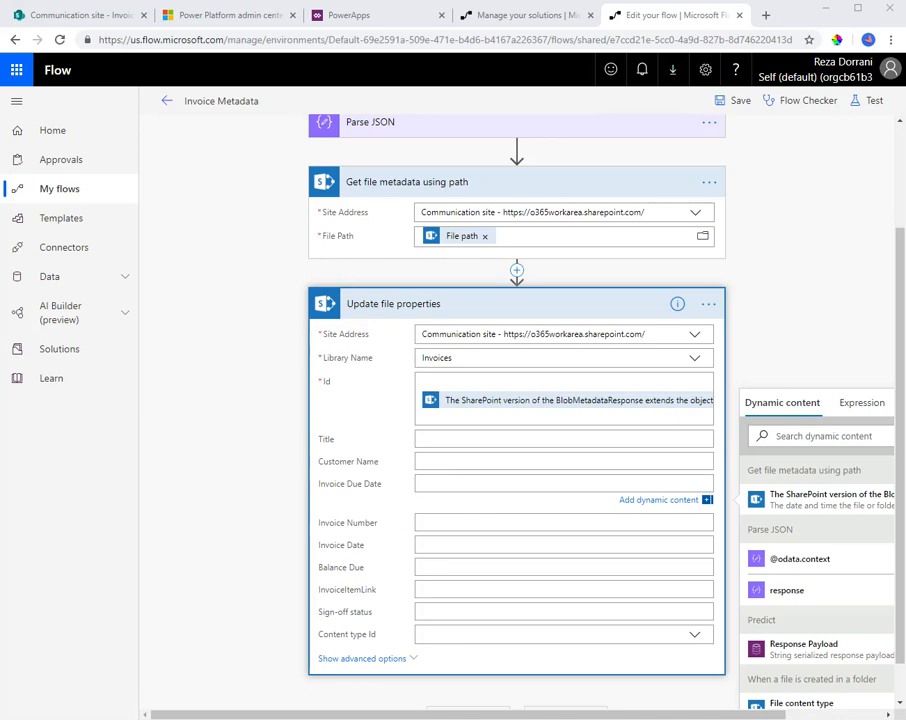
pyautogui.click(437, 464)
pyautogui.hotkey('alt', 'Tab')
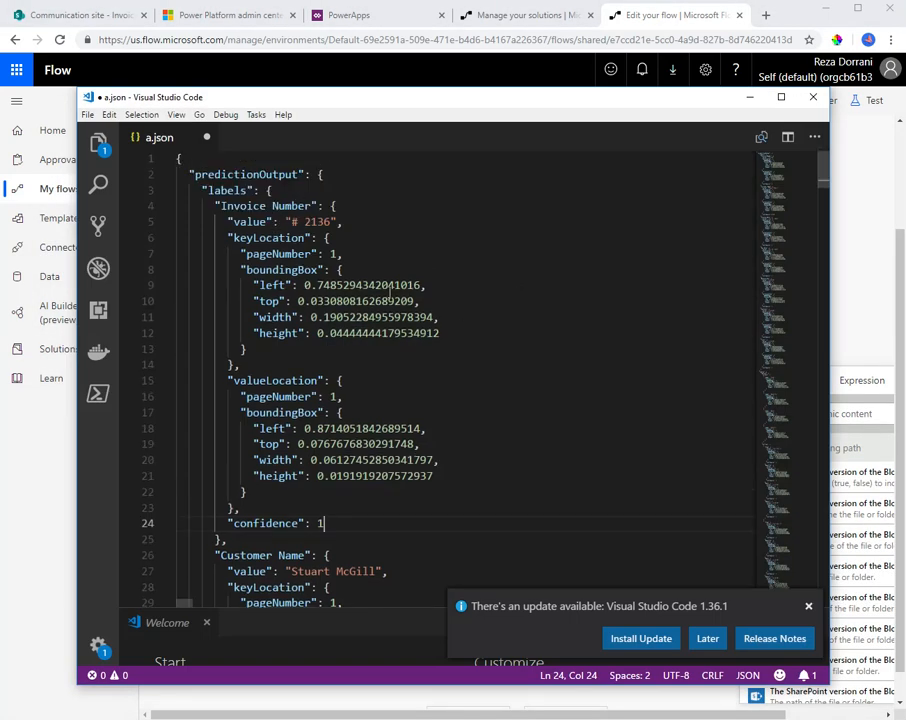
pyautogui.doubleClick(222, 175)
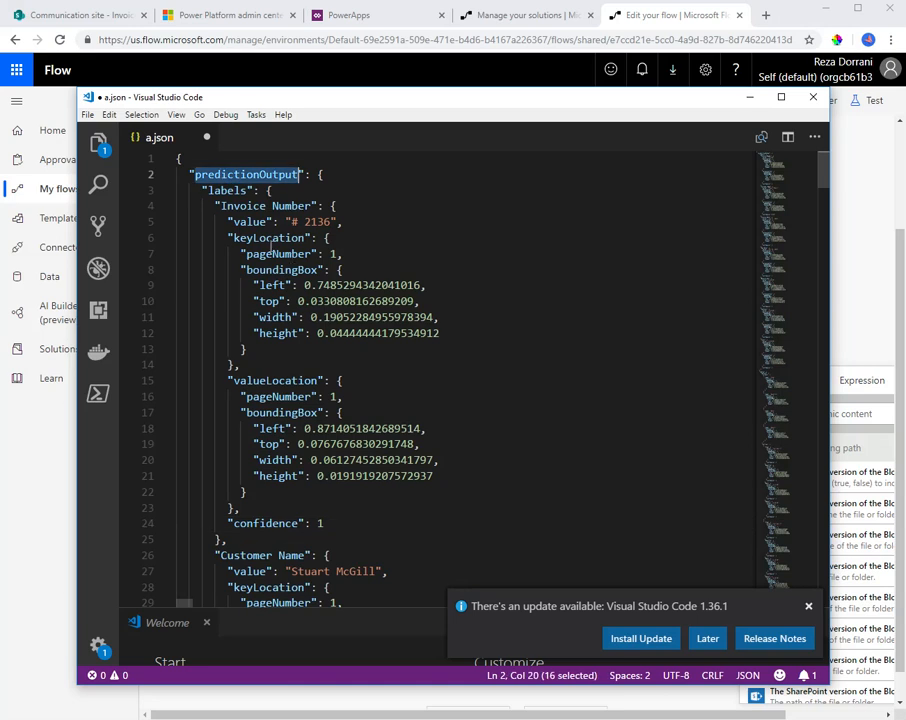
pyautogui.doubleClick(229, 189)
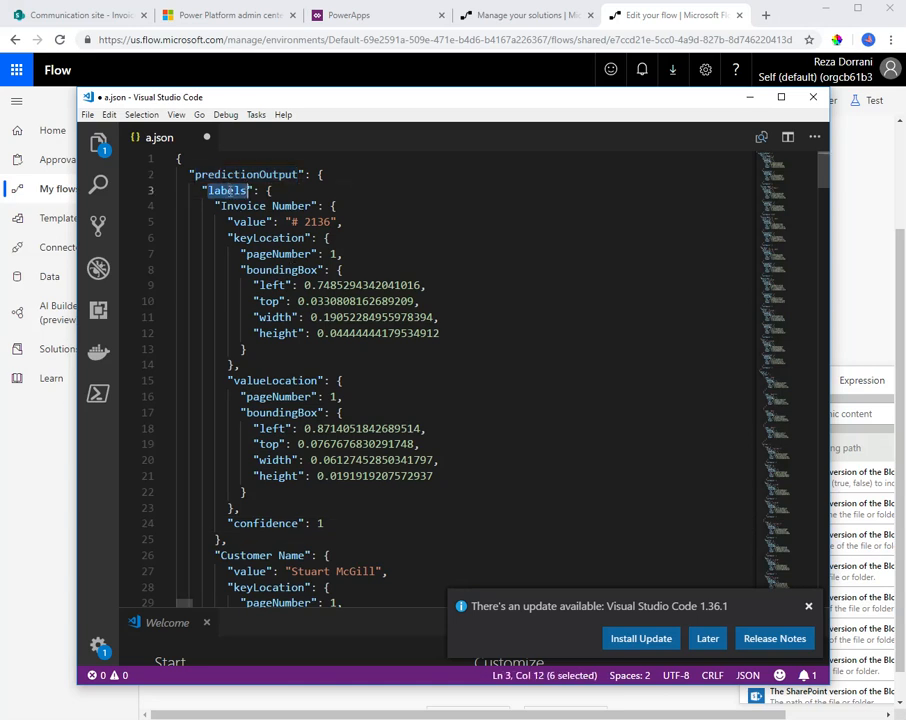
pyautogui.scroll(-4, 282, 428)
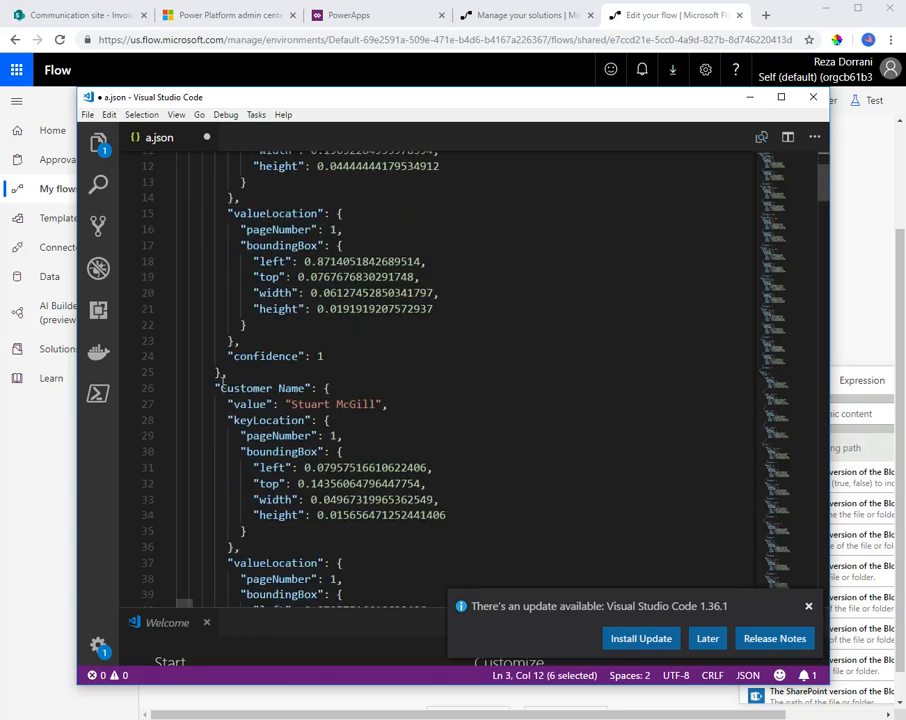
pyautogui.moveTo(221, 388); pyautogui.dragTo(313, 388)
pyautogui.click(325, 388)
pyautogui.doubleClick(245, 405)
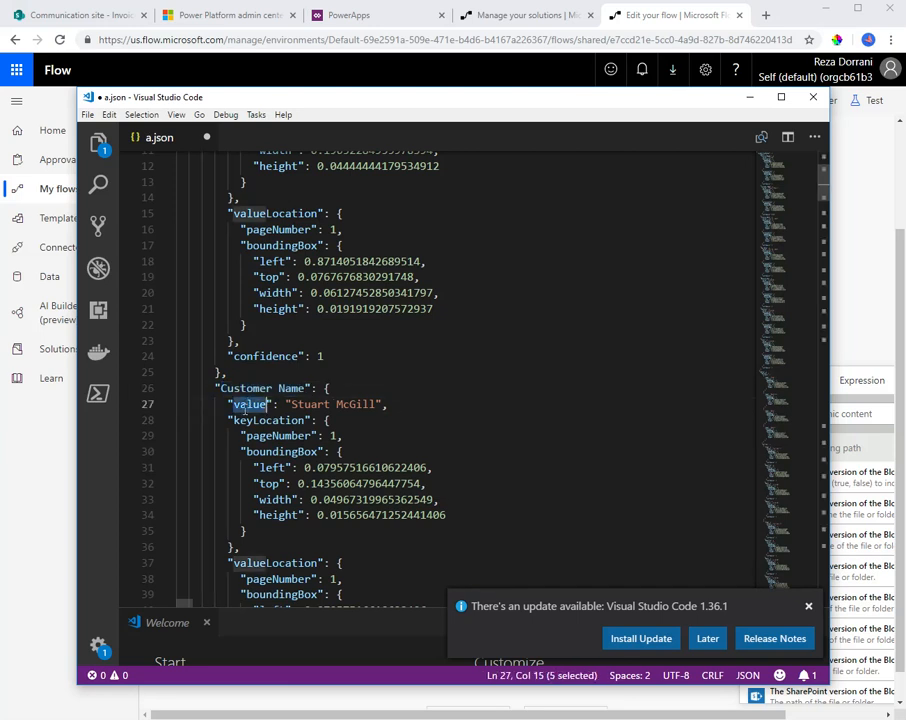
# Return to the flow in the browser and begin the Customer Name expression with body('Parse_JSON')
pyautogui.click(528, 72)
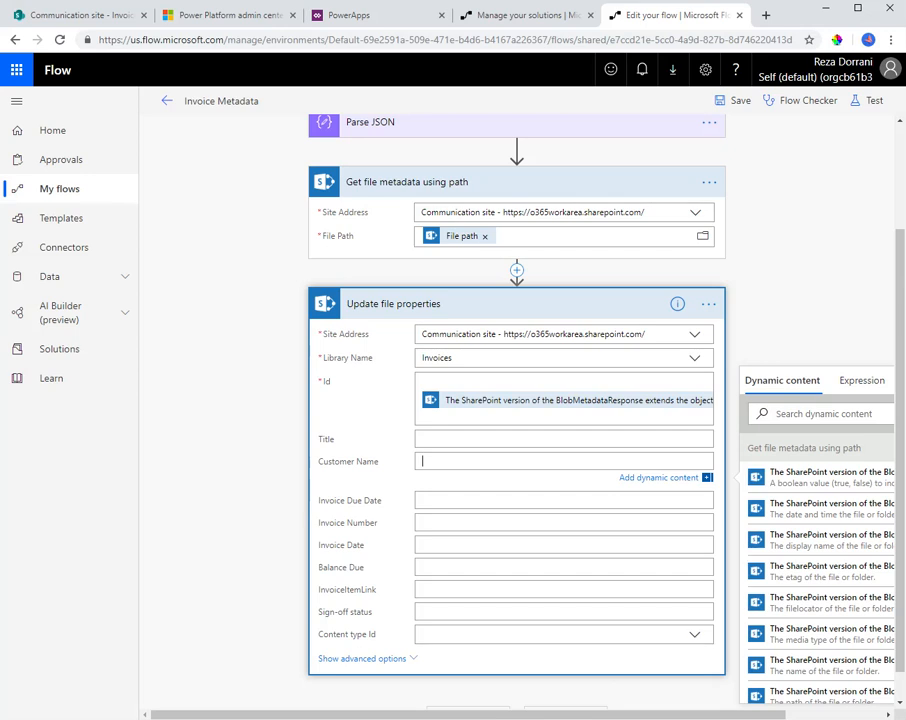
pyautogui.moveTo(543, 715); pyautogui.dragTo(660, 714)
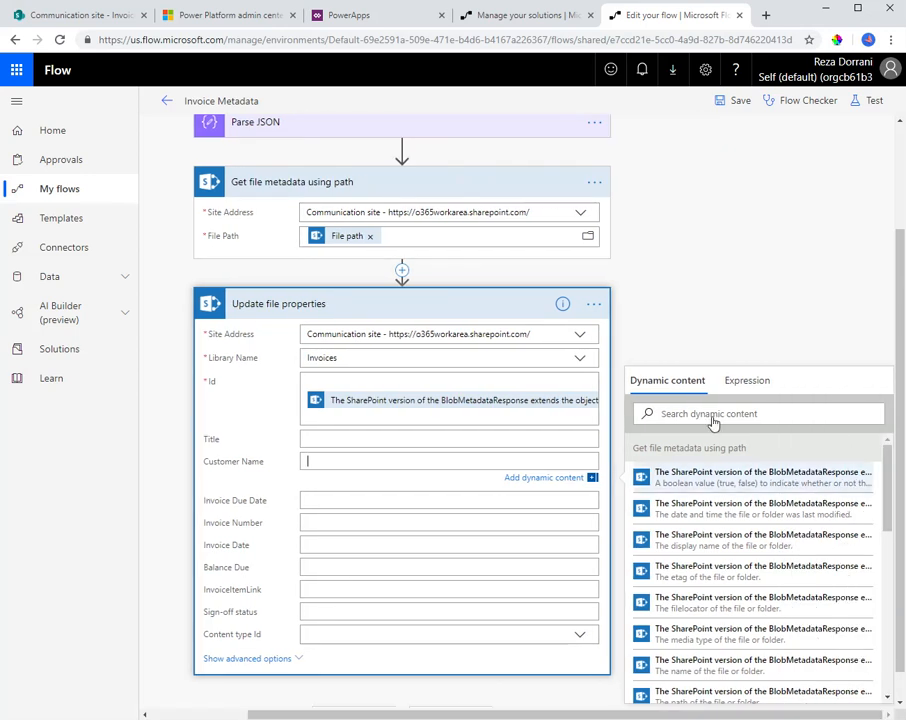
pyautogui.click(752, 383)
pyautogui.write('body')
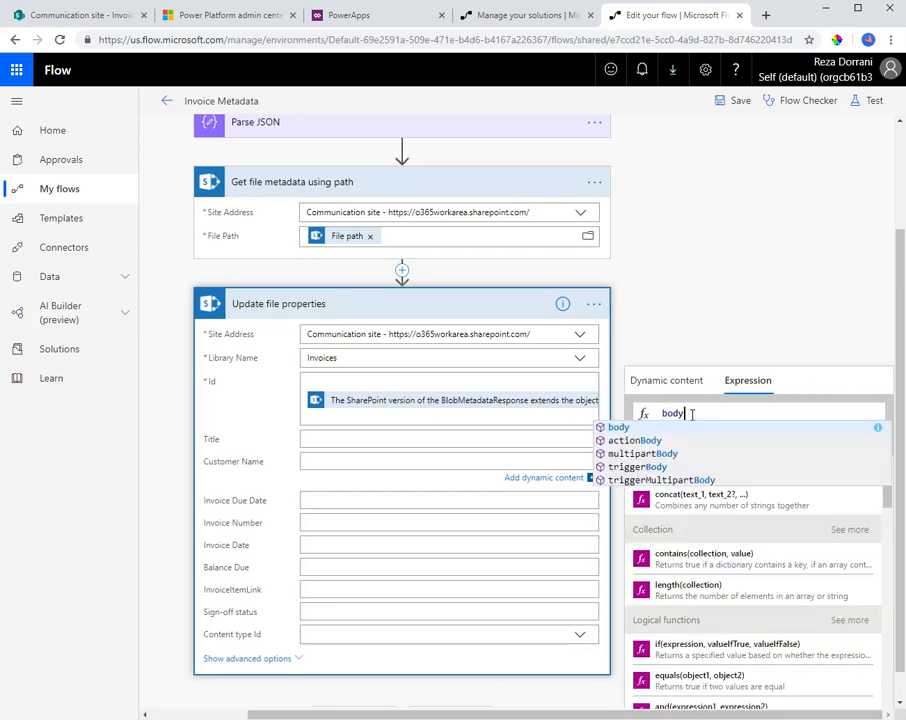
pyautogui.write("('Parse_")
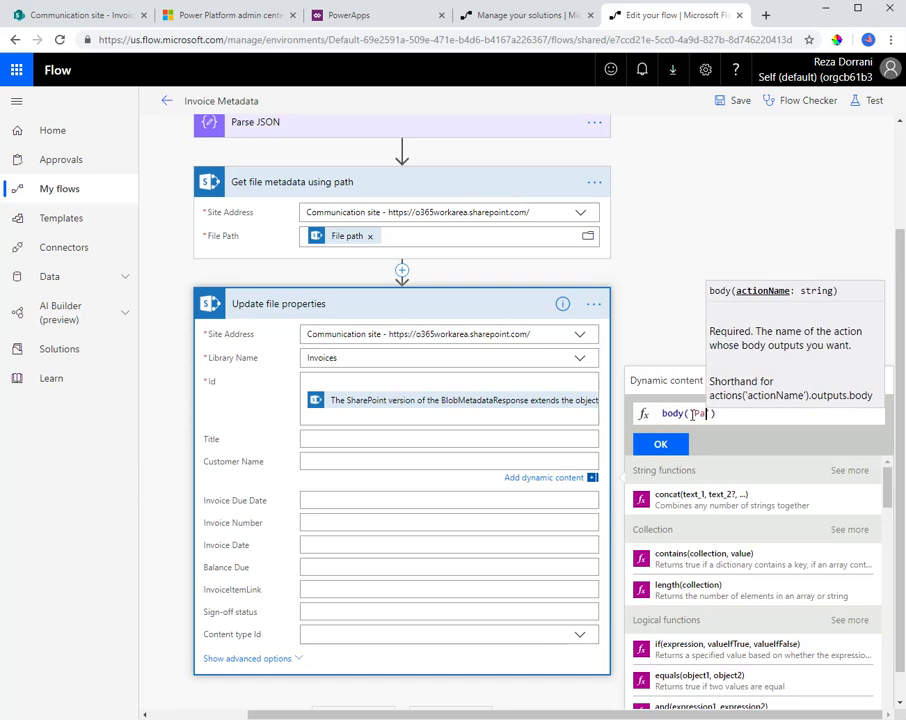
pyautogui.write('JSON')
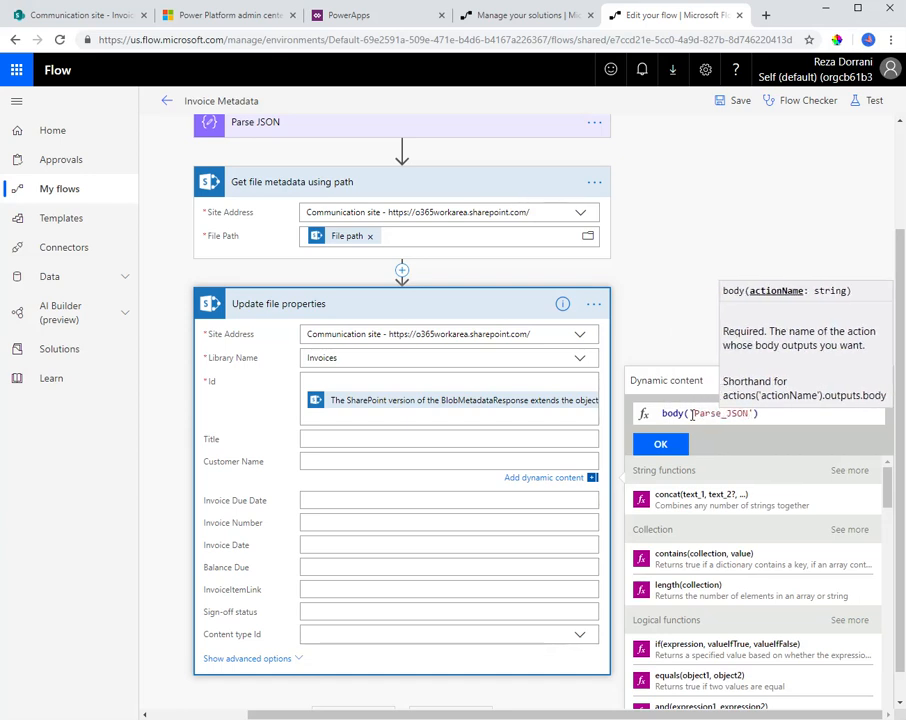
# Compare the Parse JSON action's name with its underscored reference in the Customer Name expression and check the top-level key in a.json
pyautogui.scroll(1, 568, 364)
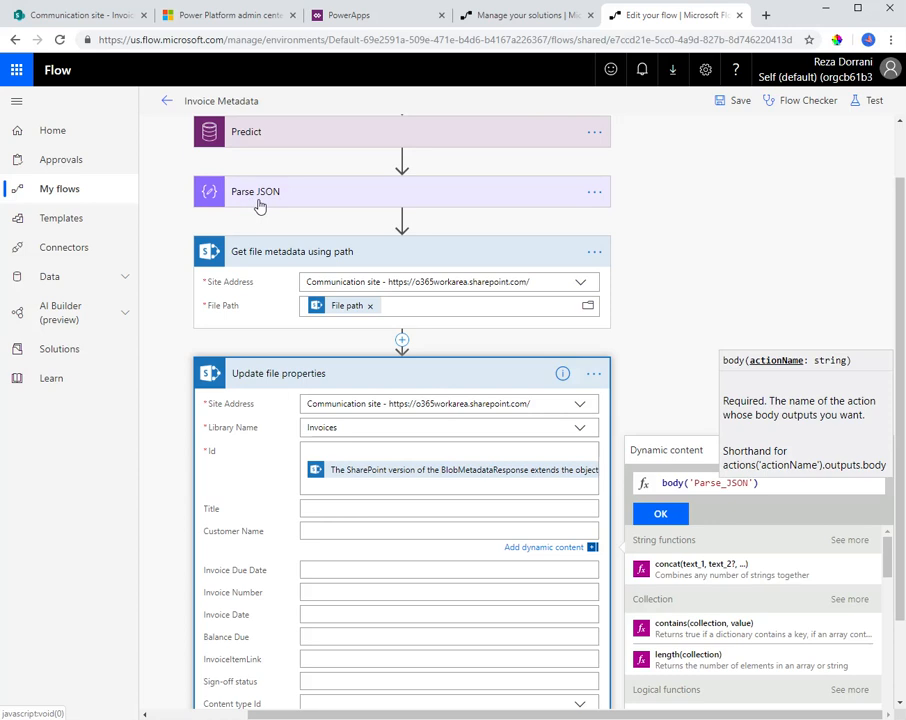
pyautogui.hotkey('alt', 'Tab')
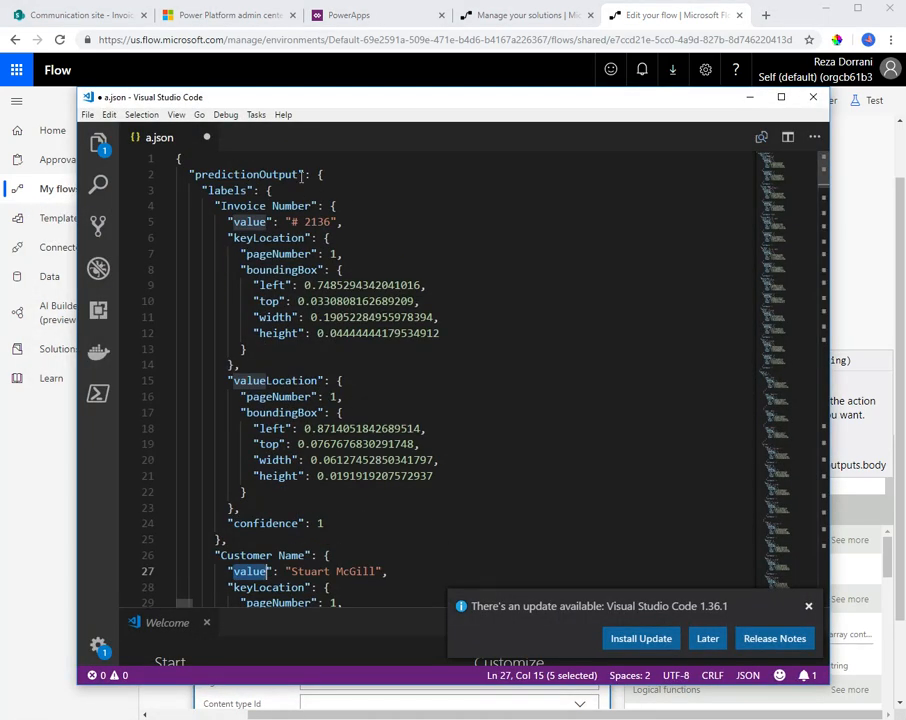
pyautogui.click(750, 97)
pyautogui.click(783, 482)
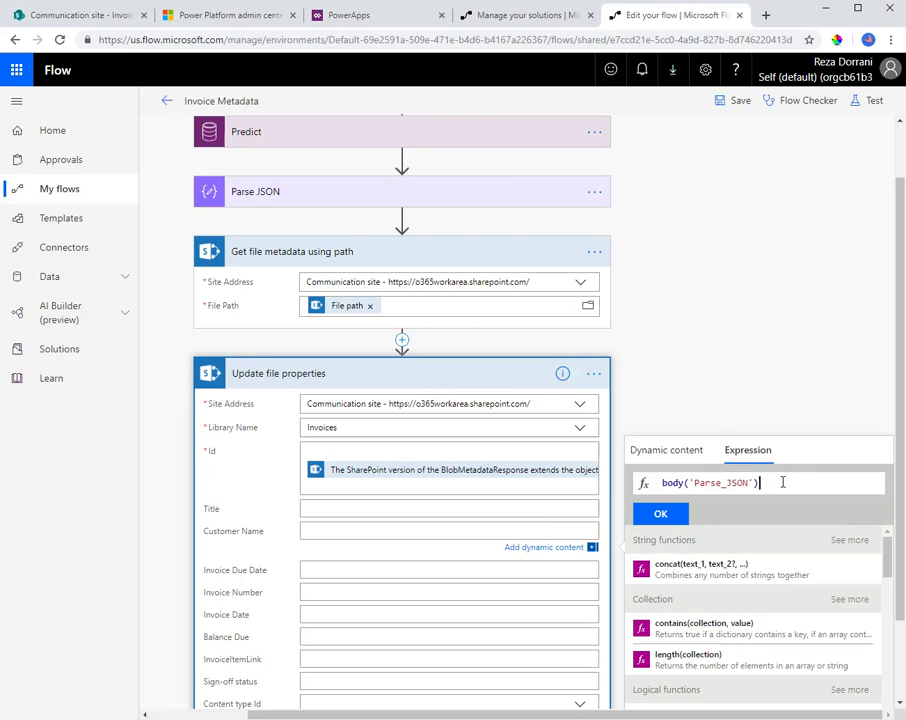
pyautogui.click(733, 484)
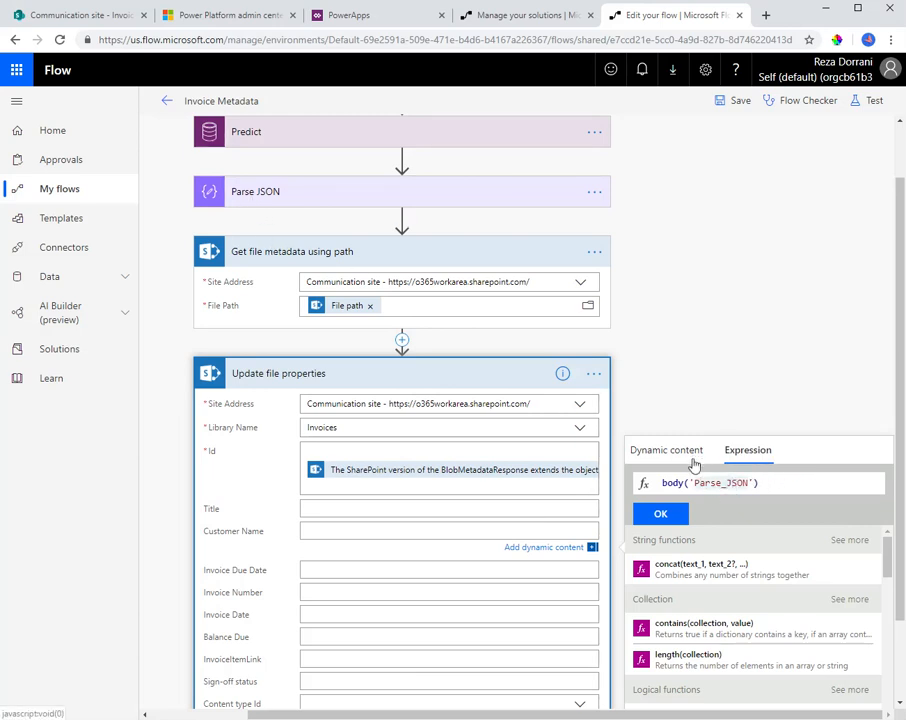
pyautogui.moveTo(721, 483); pyautogui.dragTo(727, 483)
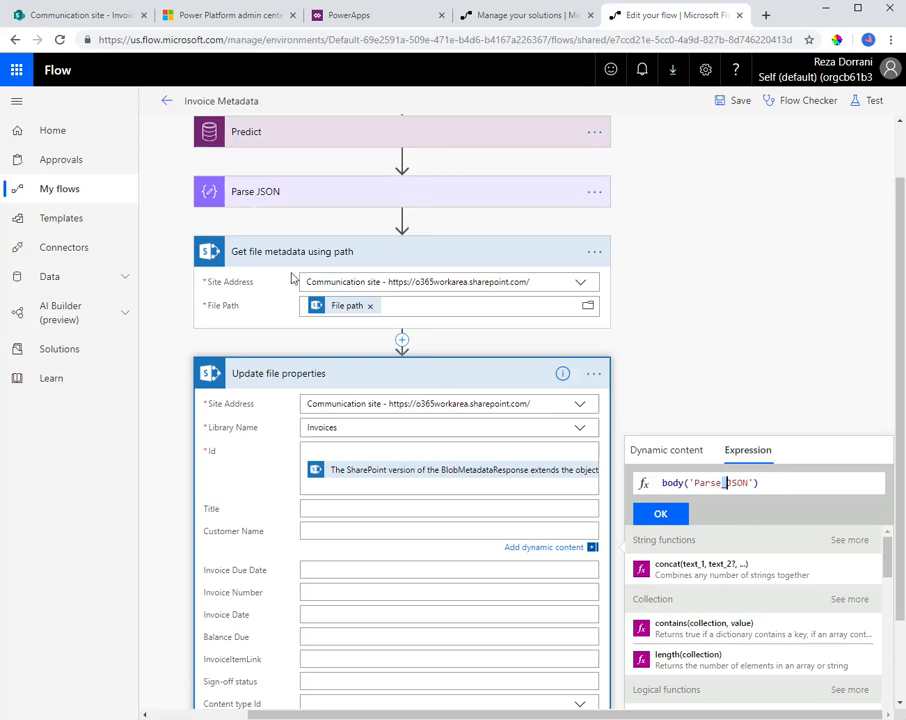
pyautogui.moveTo(694, 483); pyautogui.dragTo(748, 483)
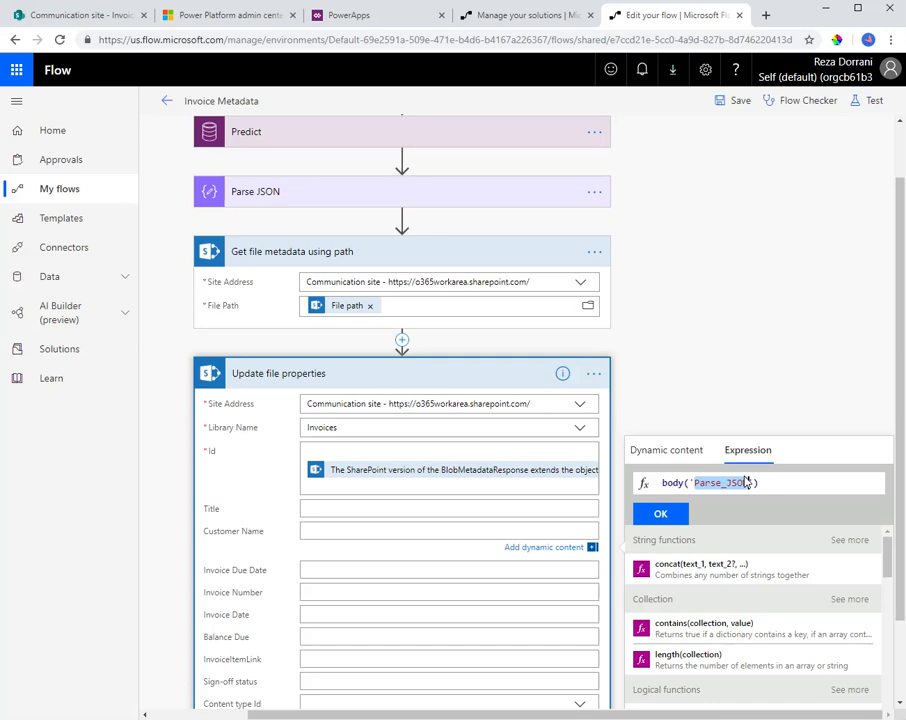
# Append ?['predictionOutput'] to the Customer Name expression, copying the key name from a.json in Visual Studio Code
pyautogui.click(758, 483)
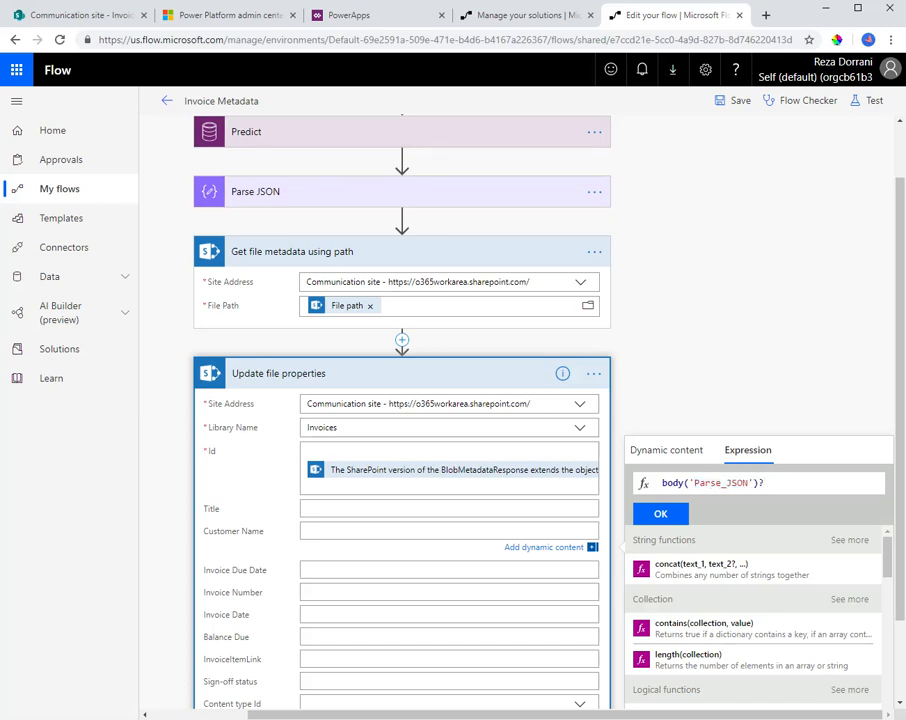
pyautogui.hotkey('alt', 'Tab')
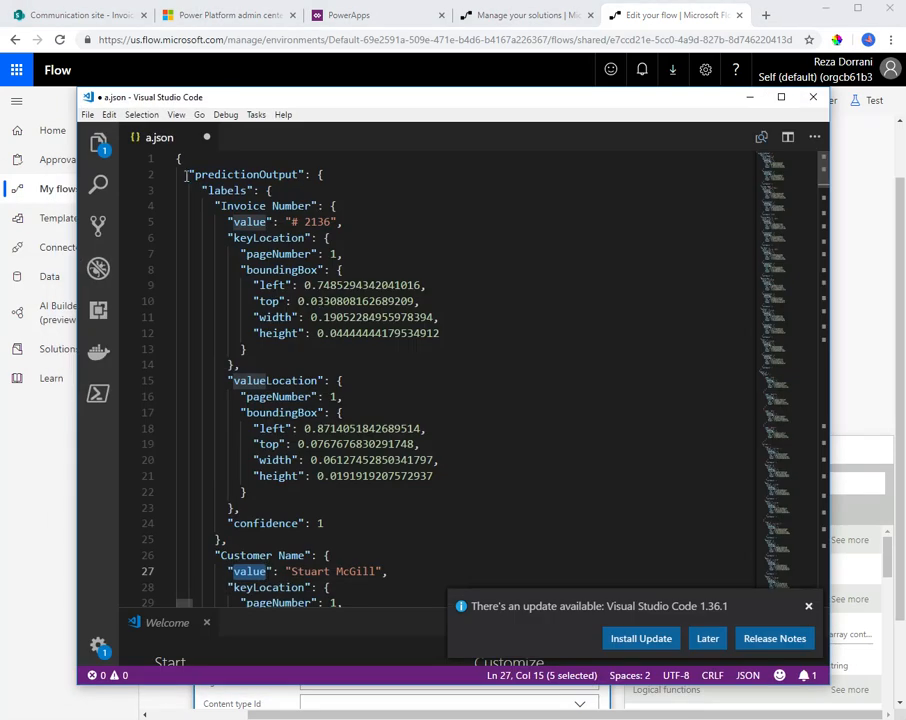
pyautogui.click(236, 174)
pyautogui.doubleClick(235, 174)
pyautogui.hotkey('ctrl', 'c')
pyautogui.click(750, 97)
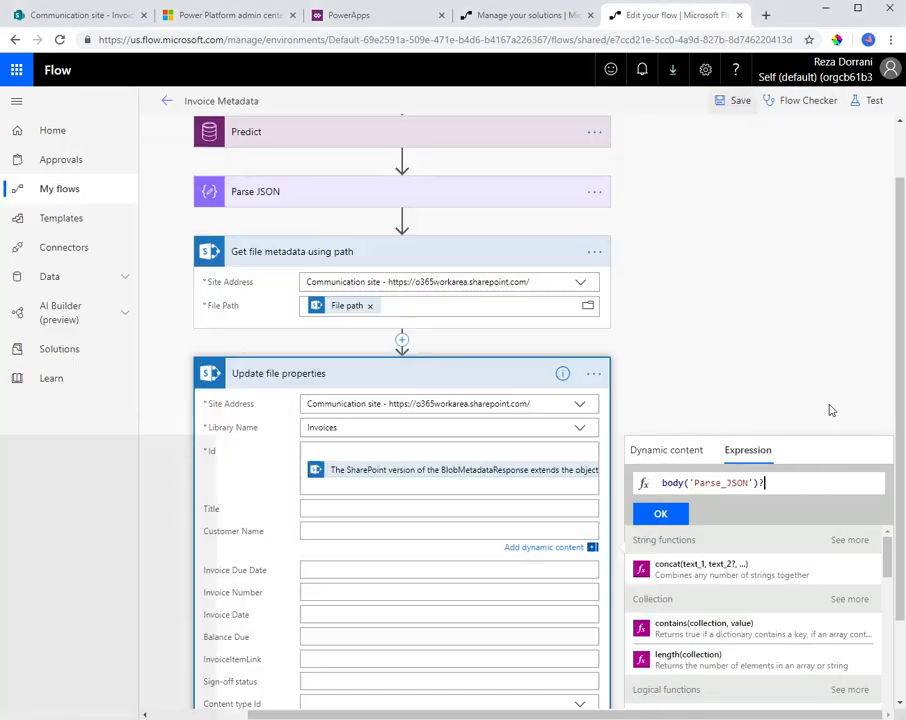
pyautogui.write("['")
pyautogui.hotkey('ctrl', 'v')
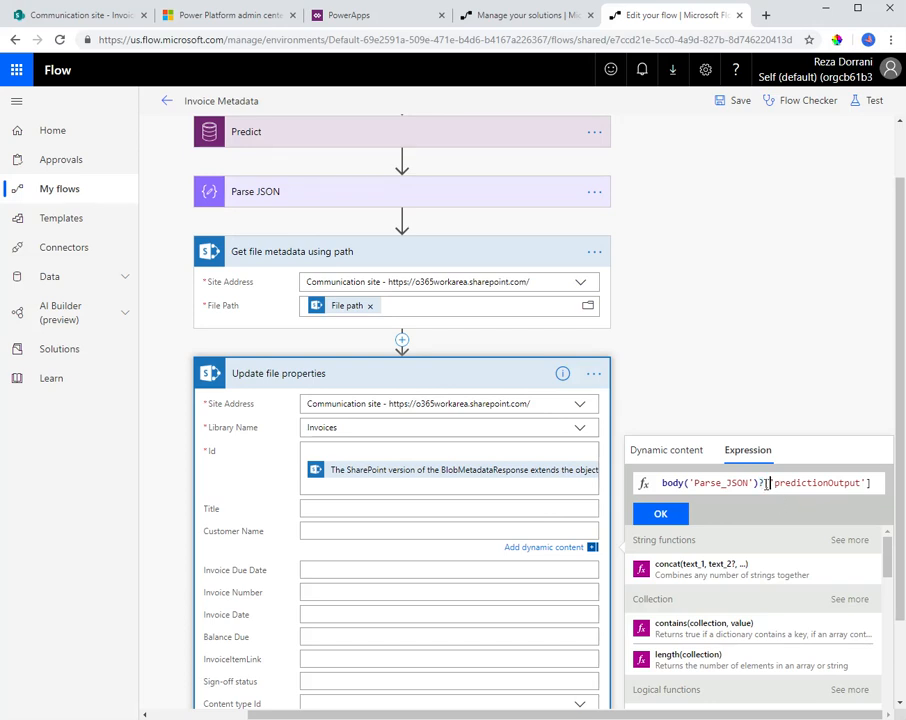
# Review the parts of the Customer Name expression: body('Parse_JSON'), the ? operator and the bracketed 'predictionOutput' key
pyautogui.moveTo(765, 483); pyautogui.dragTo(869, 483)
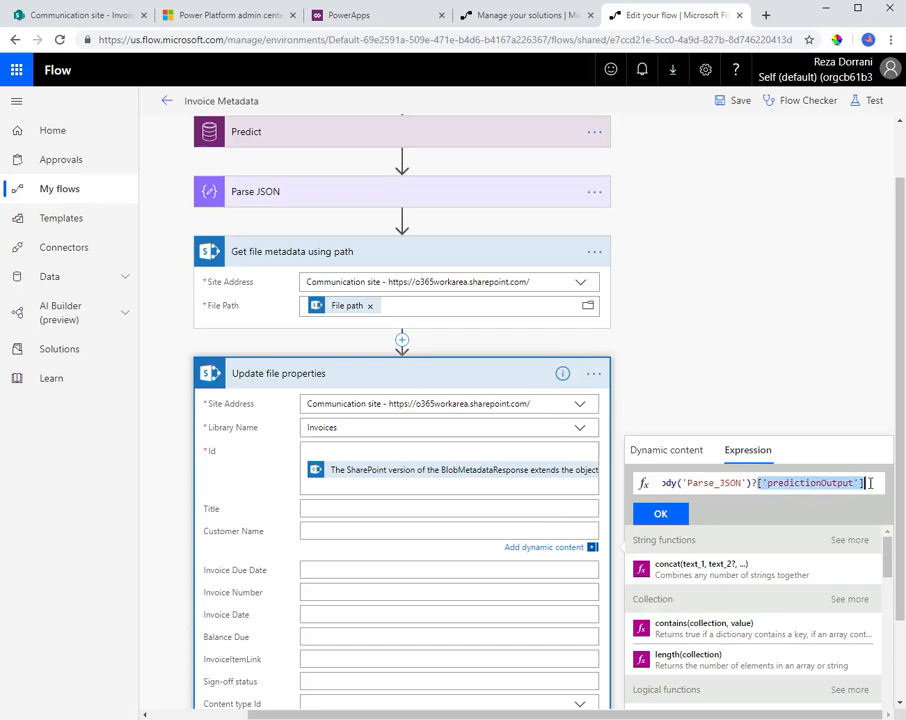
pyautogui.moveTo(751, 483); pyautogui.dragTo(634, 479)
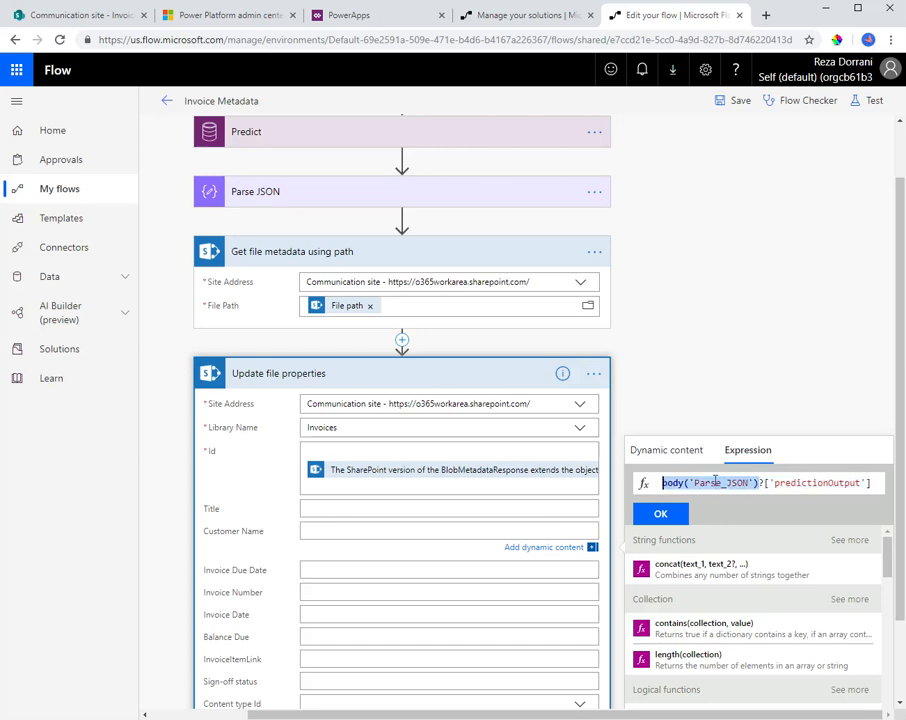
pyautogui.click(751, 482)
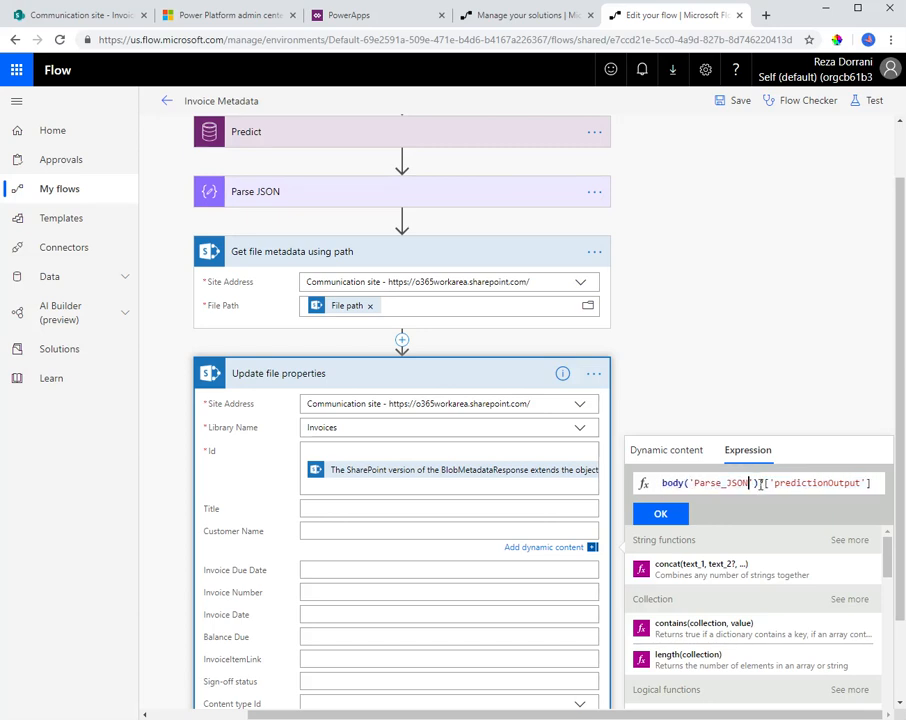
pyautogui.write('?')
pyautogui.press('BackSpace')
pyautogui.write('?')
pyautogui.doubleClick(776, 483)
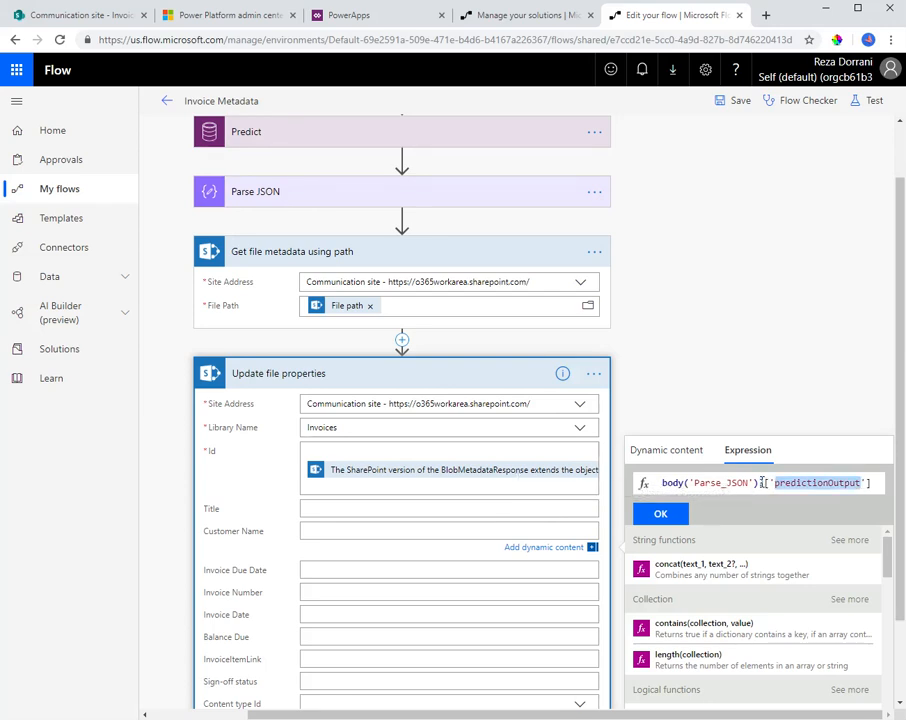
pyautogui.click(763, 483)
pyautogui.write('[')
pyautogui.moveTo(770, 483); pyautogui.dragTo(829, 488)
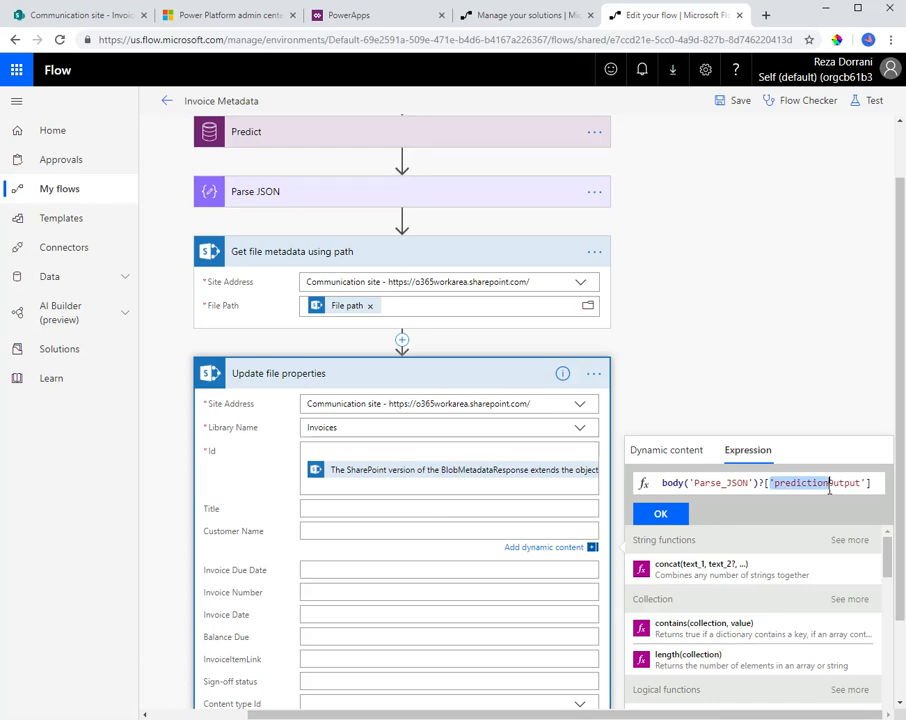
# Append ?['labels'] to the Customer Name expression, copying the key name from a.json in Visual Studio Code
pyautogui.press('End')
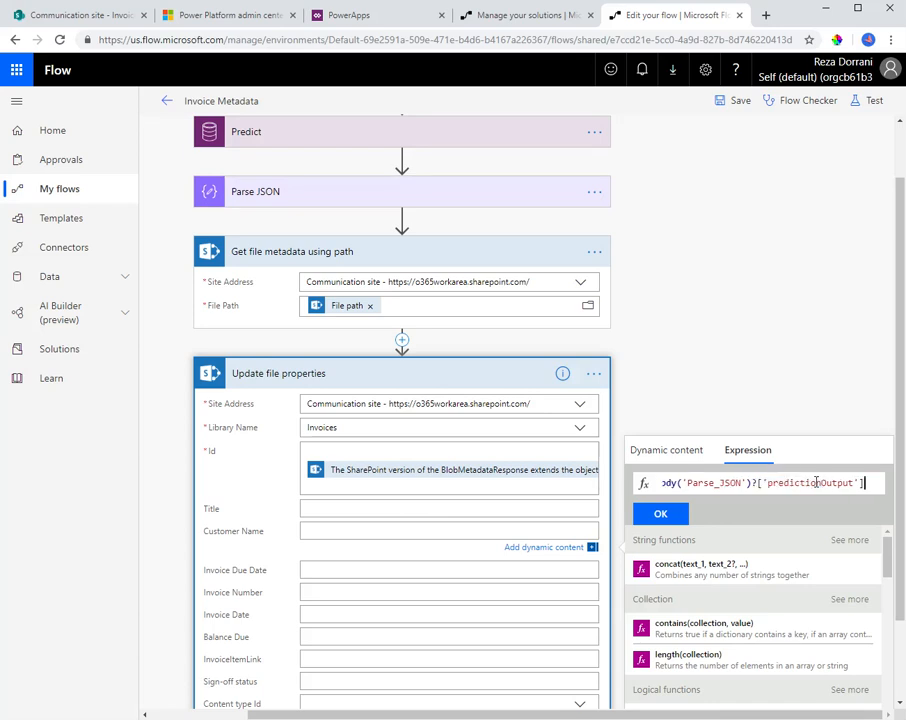
pyautogui.write('?')
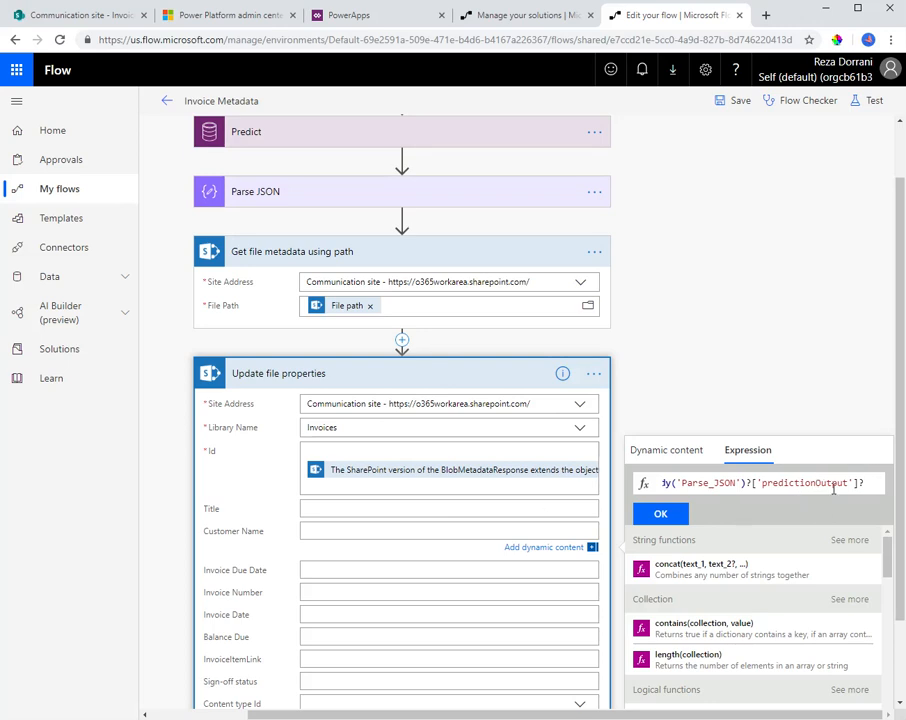
pyautogui.hotkey('alt', 'Tab')
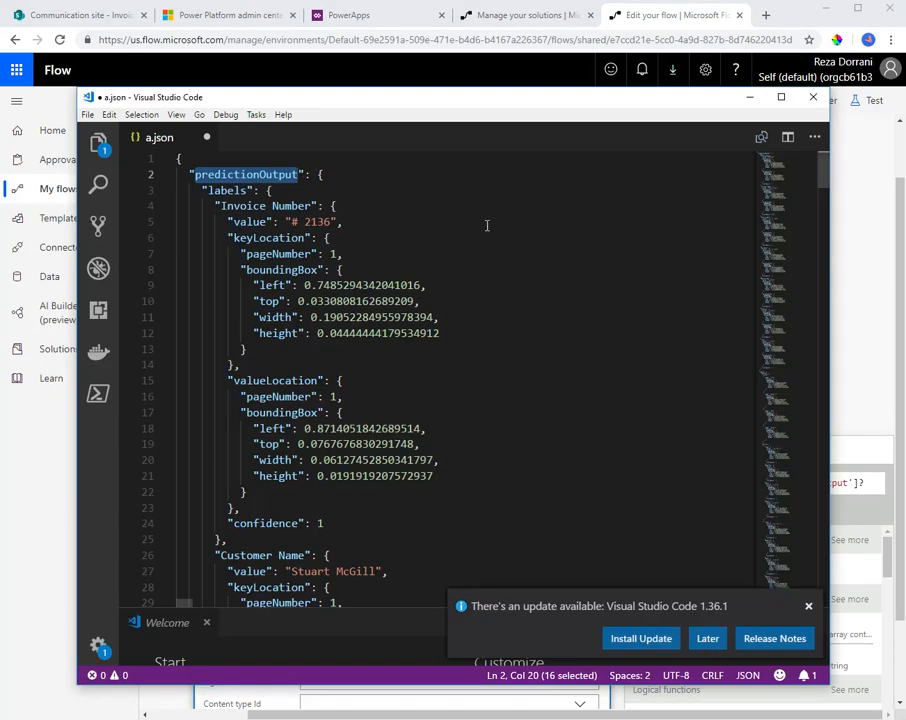
pyautogui.click(318, 175)
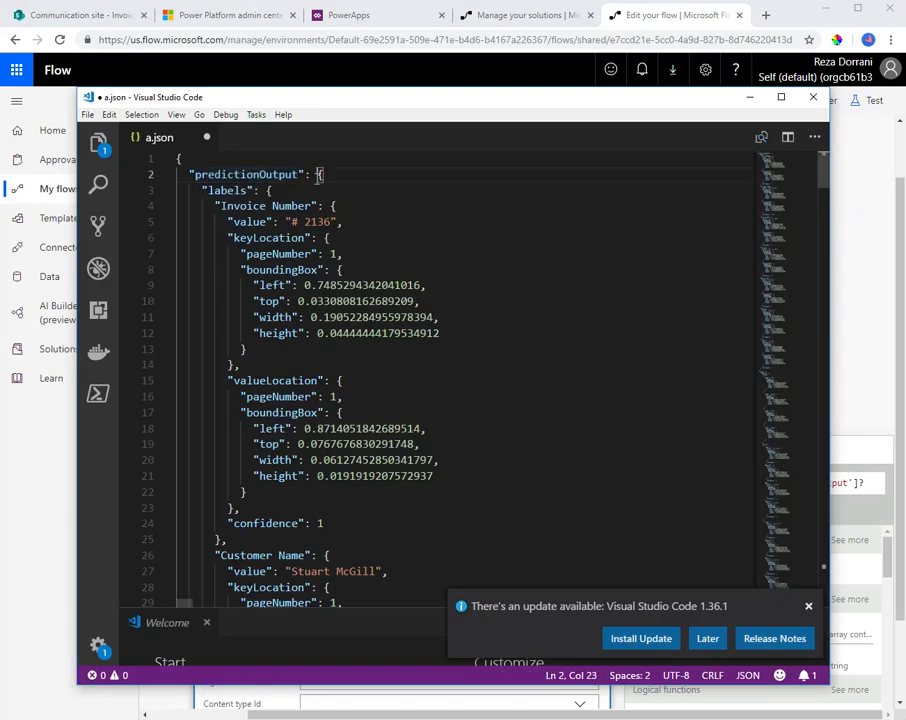
pyautogui.doubleClick(228, 191)
pyautogui.hotkey('alt', 'Tab')
pyautogui.write("['labels']")
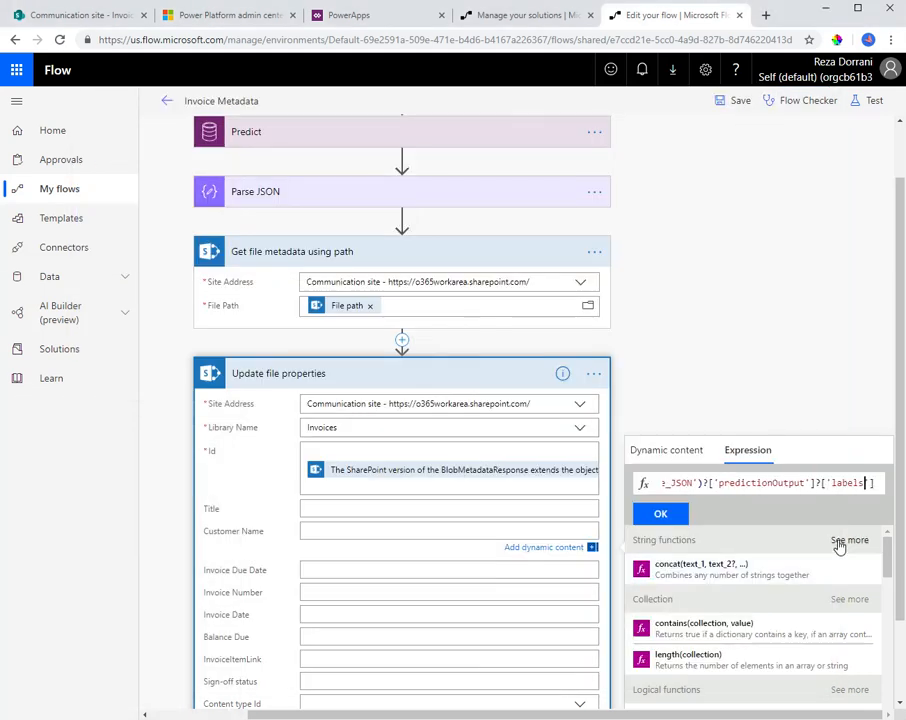
pyautogui.write('?')
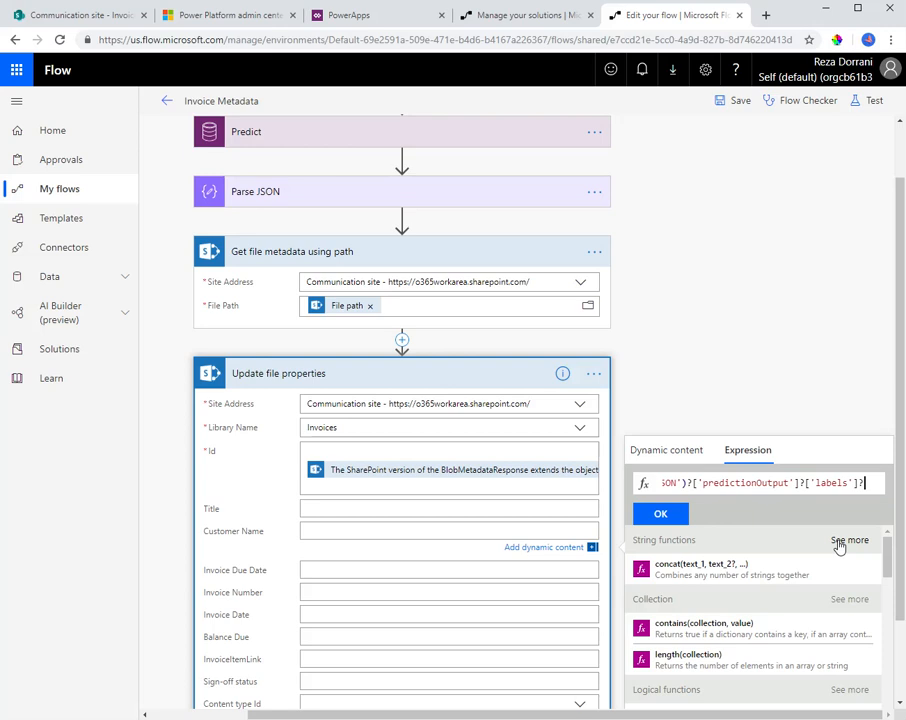
# Extend the expression with ?['Customer Name'], copying that label from a.json in Visual Studio Code, and open the next key reference
pyautogui.hotkey('alt', 'Tab')
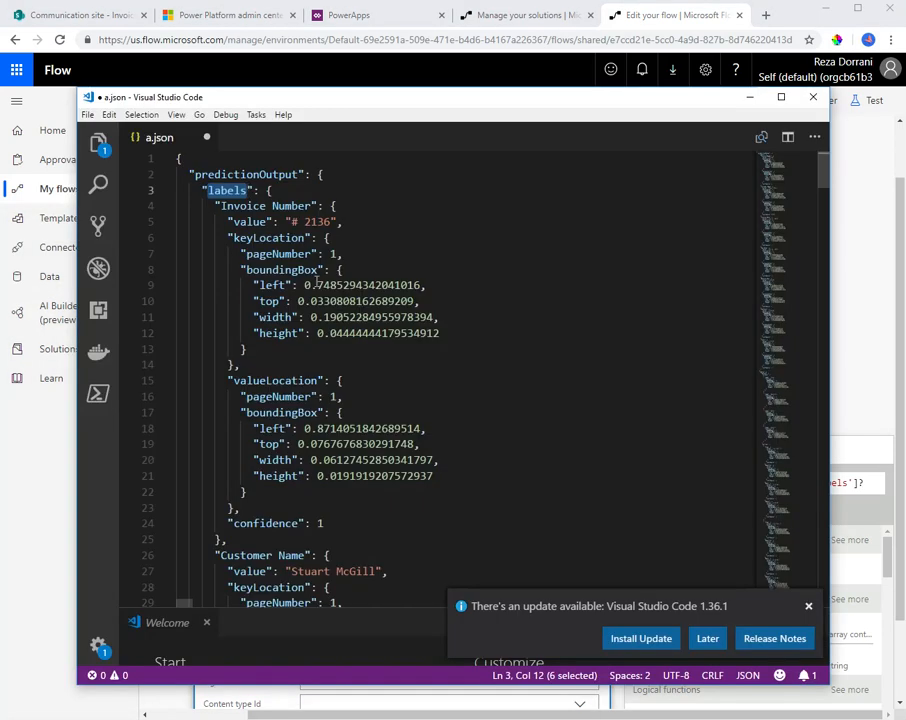
pyautogui.scroll(-2, 321, 504)
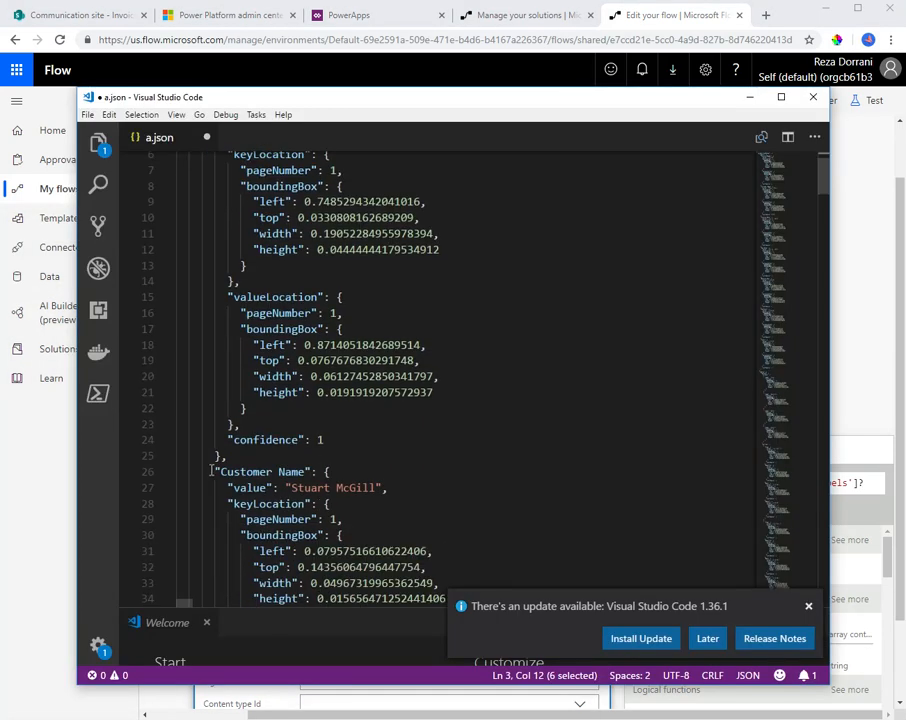
pyautogui.moveTo(218, 471); pyautogui.dragTo(303, 469)
pyautogui.hotkey('ctrl', 'c')
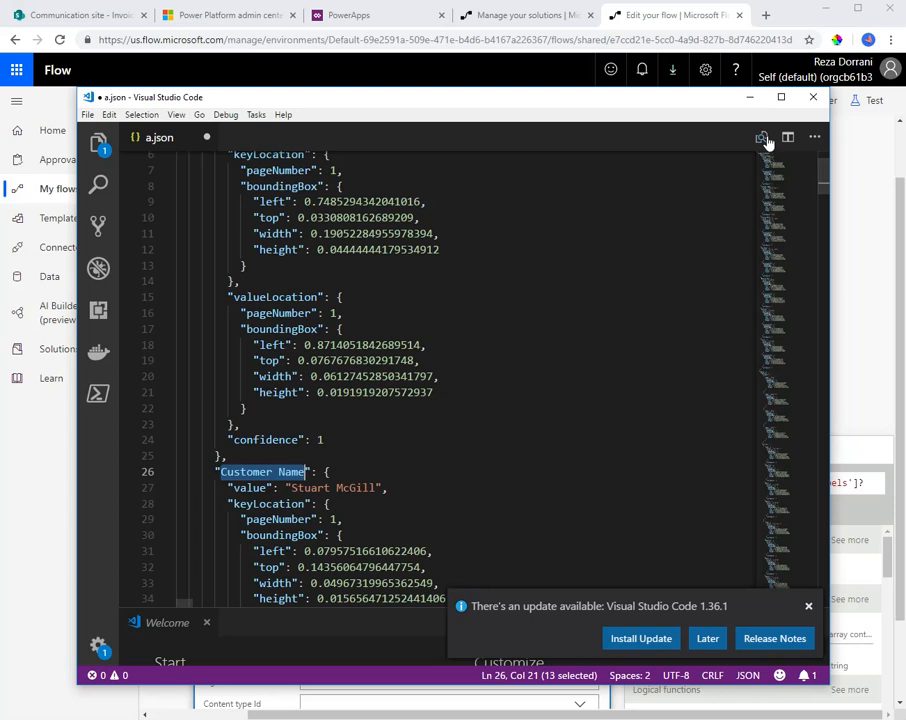
pyautogui.click(750, 97)
pyautogui.write("['")
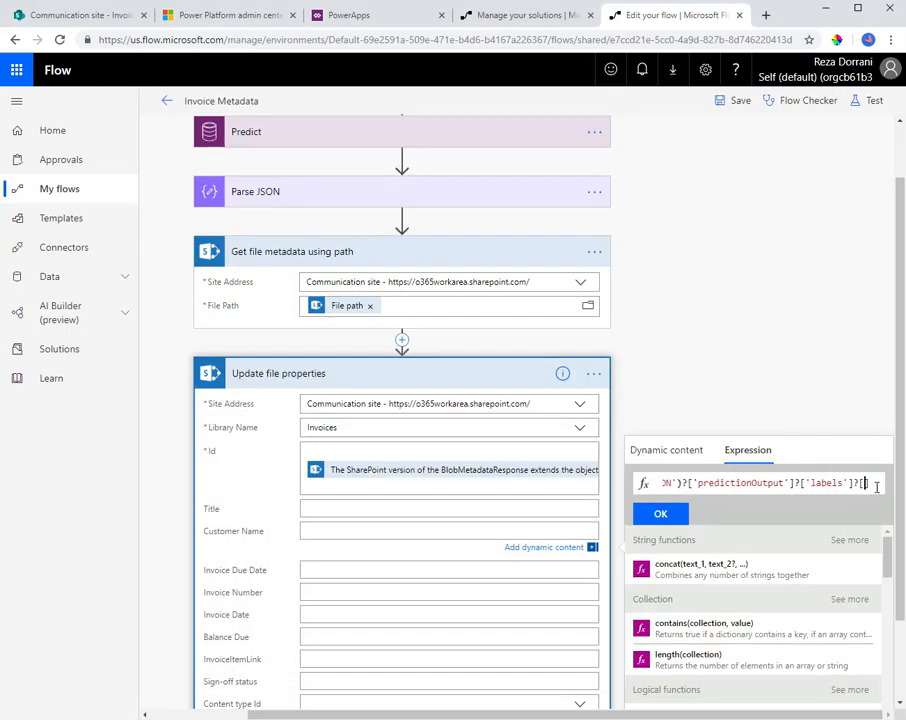
pyautogui.hotkey('ctrl', 'v')
pyautogui.write("']?[]")
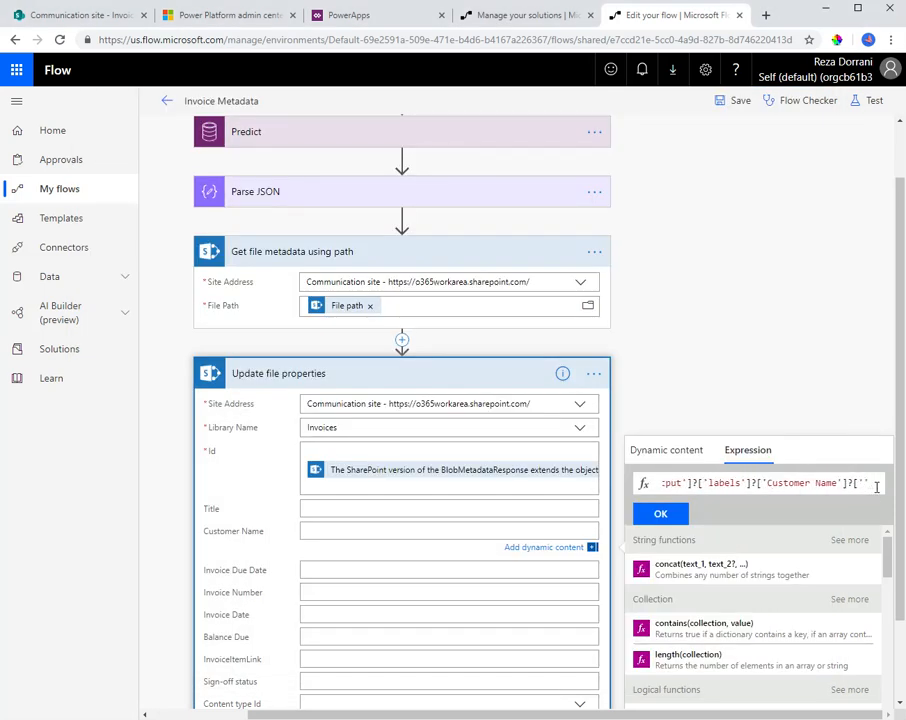
# Look up the key under Customer Name in a.json in Visual Studio Code and complete the flow expression with ['value']
pyautogui.hotkey('alt', 'Tab')
pyautogui.scroll(-1, 257, 410)
pyautogui.doubleClick(250, 404)
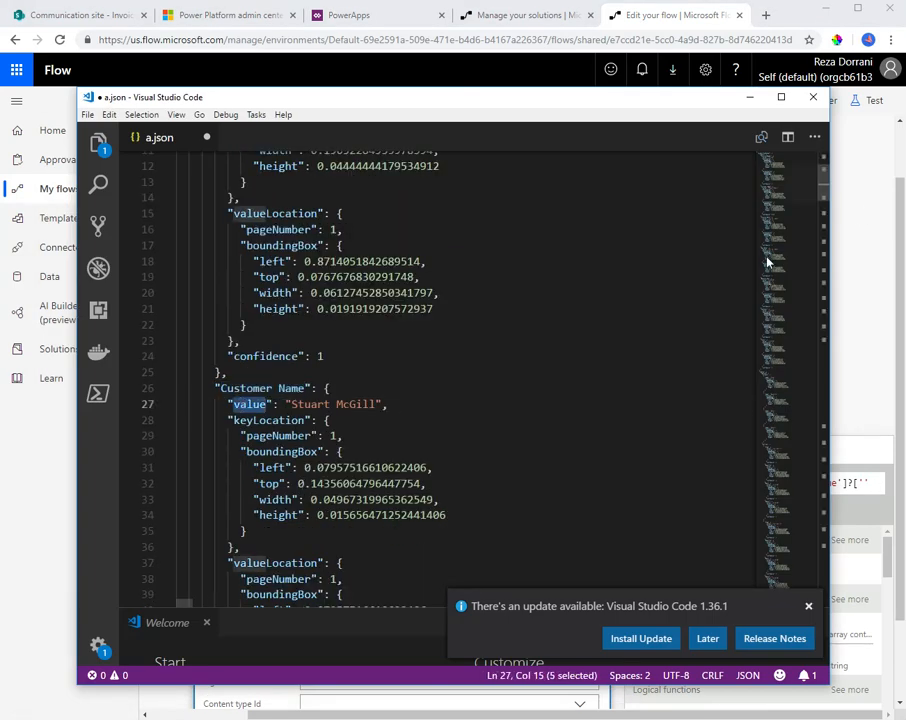
pyautogui.click(752, 98)
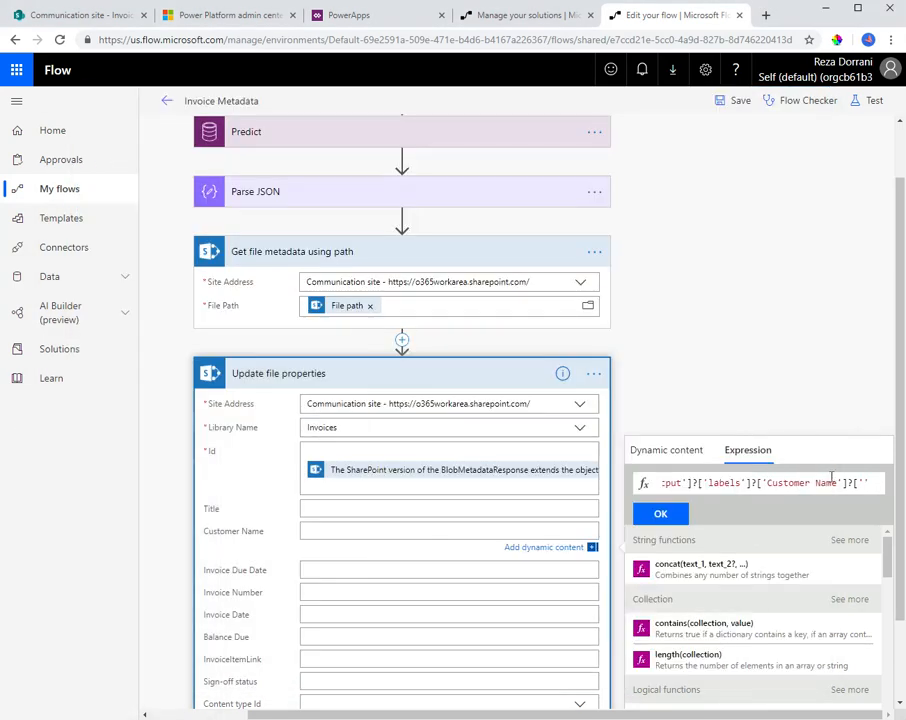
pyautogui.write('VALUE')
pyautogui.press('BackSpace')
pyautogui.press('BackSpace')
pyautogui.press('BackSpace')
pyautogui.press('BackSpace')
pyautogui.press('BackSpace')
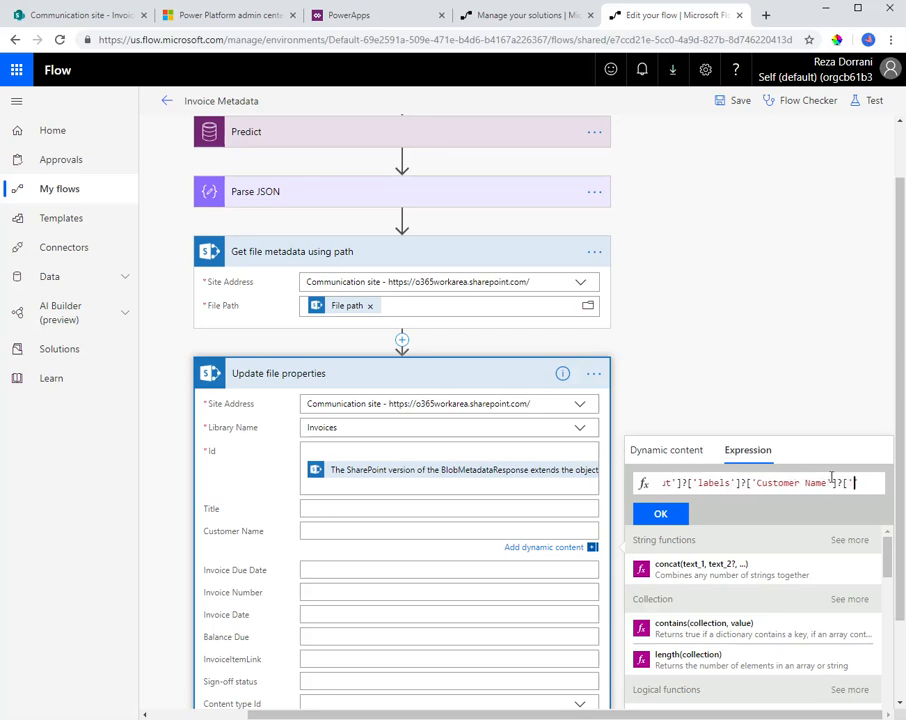
pyautogui.write("value']")
# Copy the whole expression, recheck the key path in a.json and insert the expression into Customer Name
pyautogui.hotkey('ctrl', 'a')
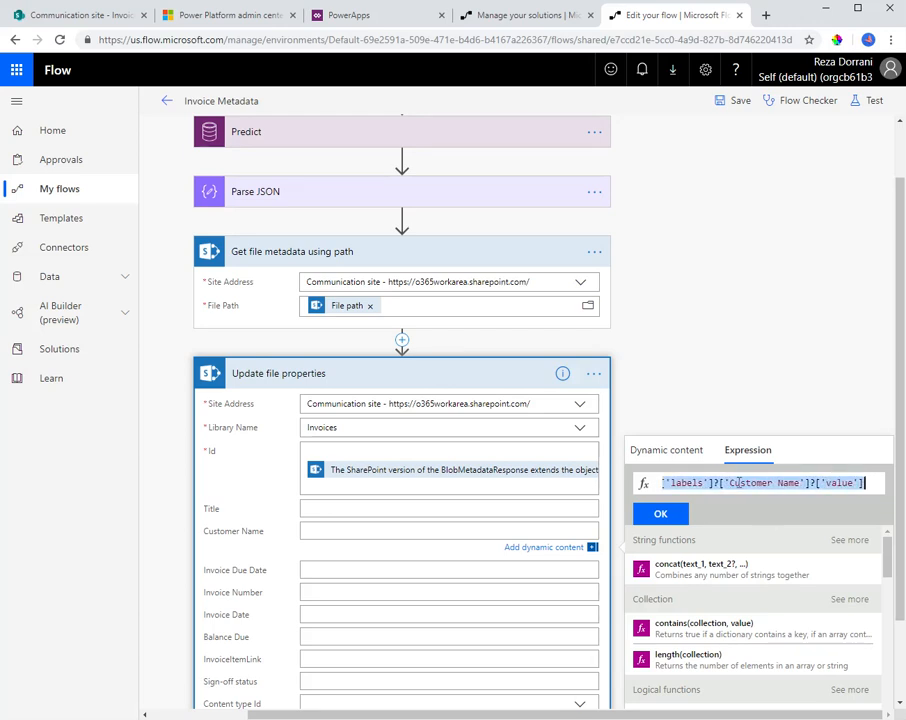
pyautogui.click(739, 483)
pyautogui.hotkey('ctrl', 'a')
pyautogui.hotkey('ctrl', 'c')
pyautogui.hotkey('alt', 'Tab')
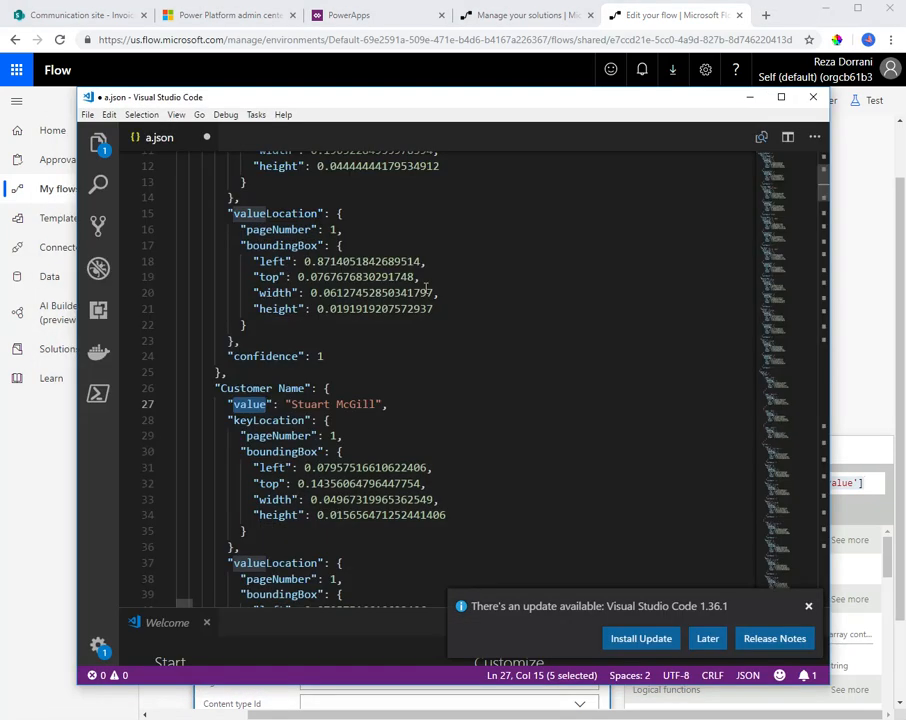
pyautogui.click(748, 98)
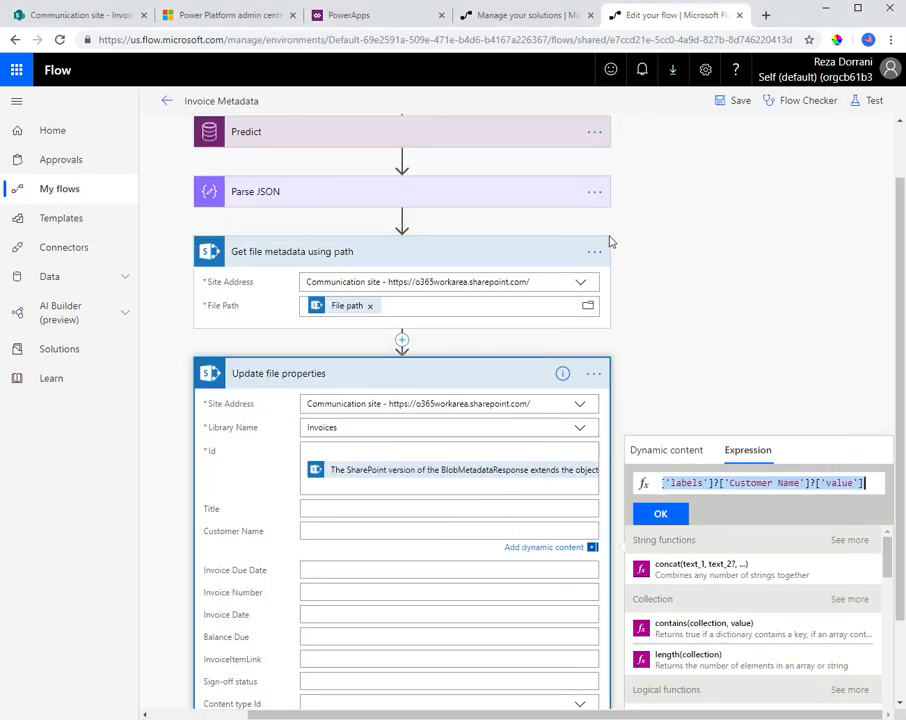
pyautogui.click(659, 516)
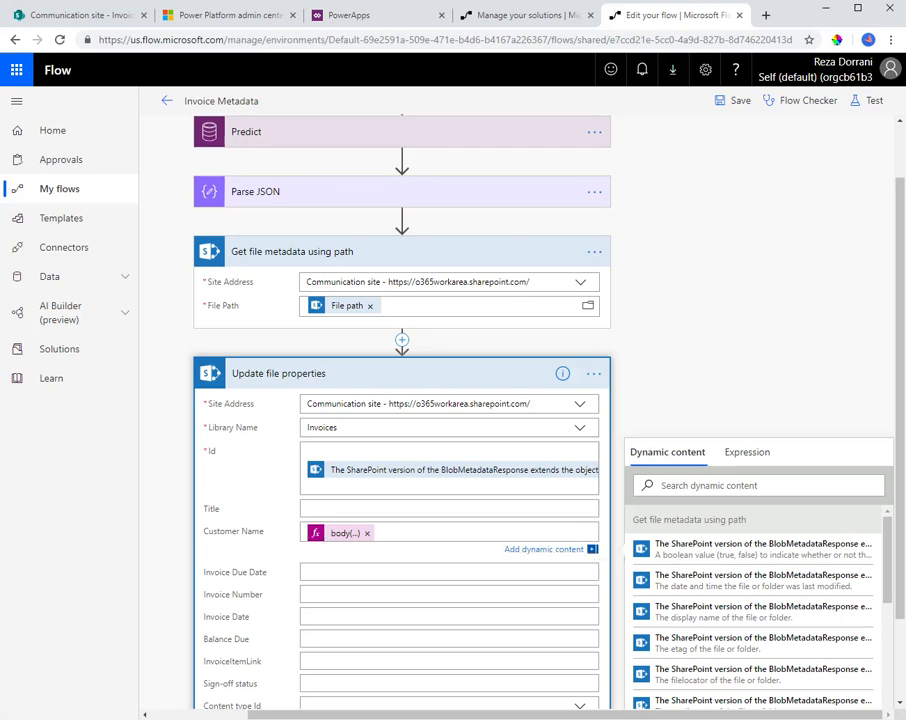
# Find the due date label in a.json and fill Invoice Due Date with the copied expression, replacing the Customer Name key with Due Date
pyautogui.click(344, 570)
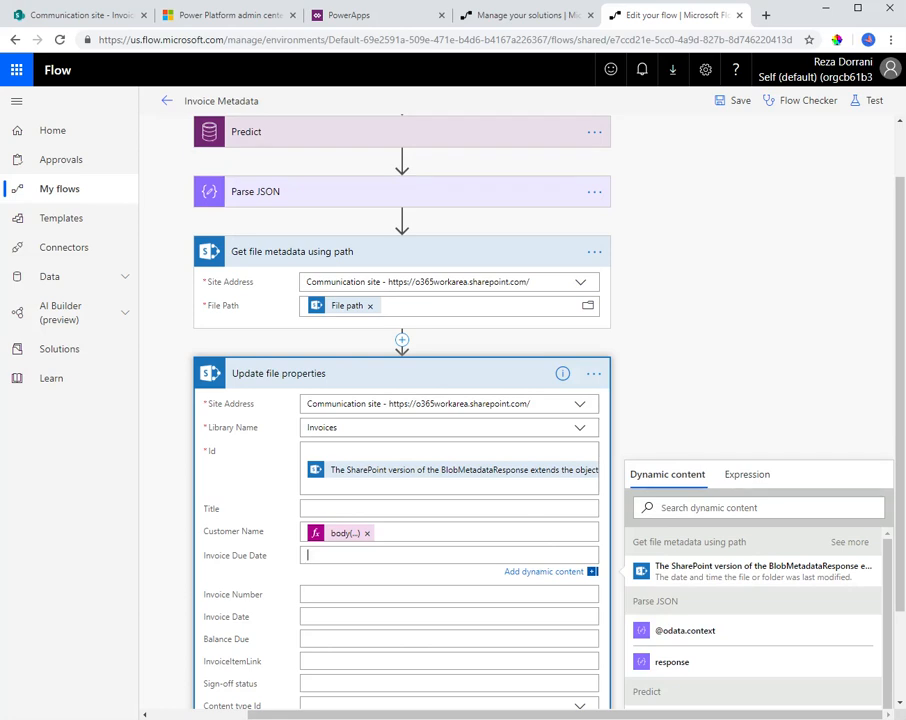
pyautogui.hotkey('alt', 'Tab')
pyautogui.scroll(-8, 396, 431)
pyautogui.scroll(-12, 396, 431)
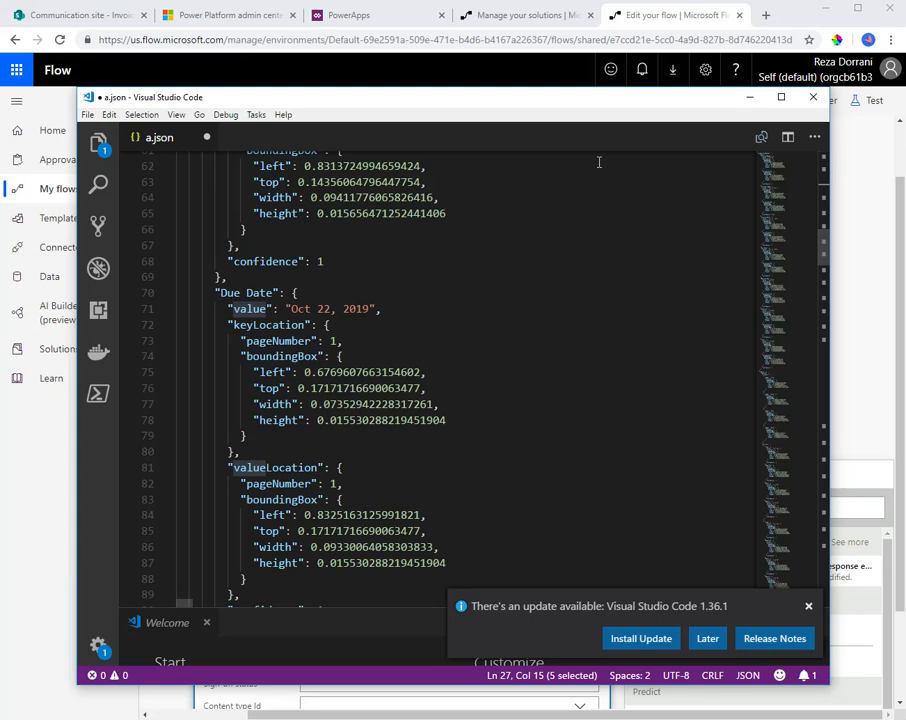
pyautogui.hotkey('alt', 'Tab')
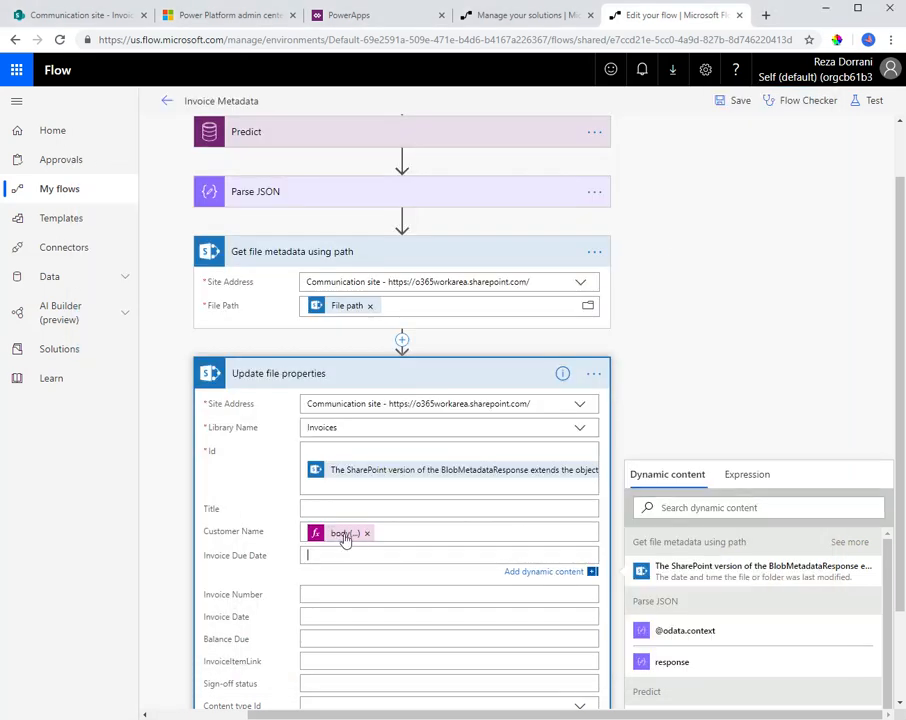
pyautogui.click(747, 474)
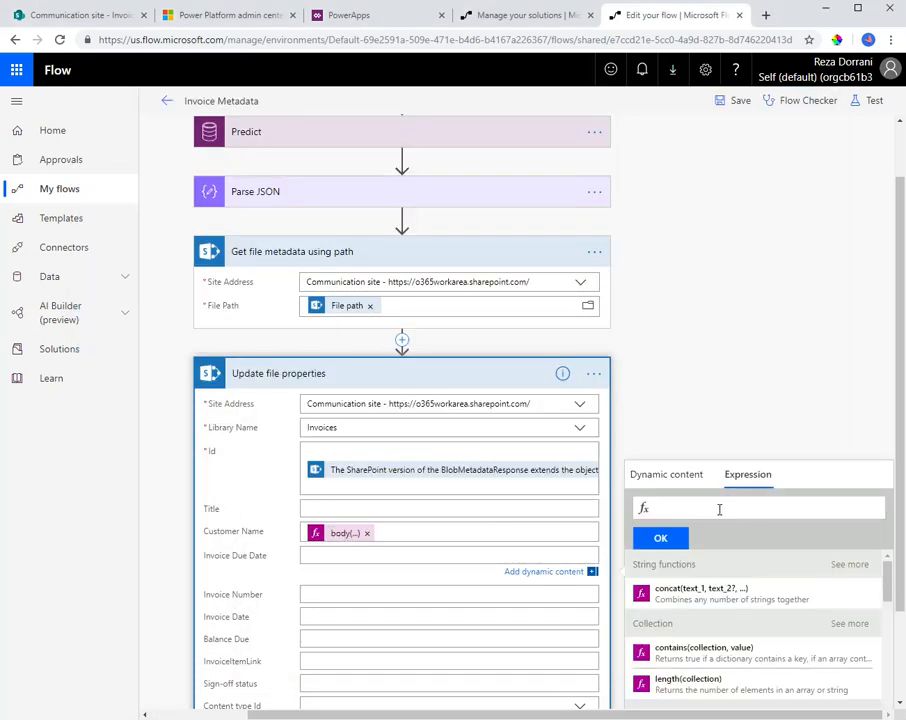
pyautogui.hotkey('ctrl', 'v')
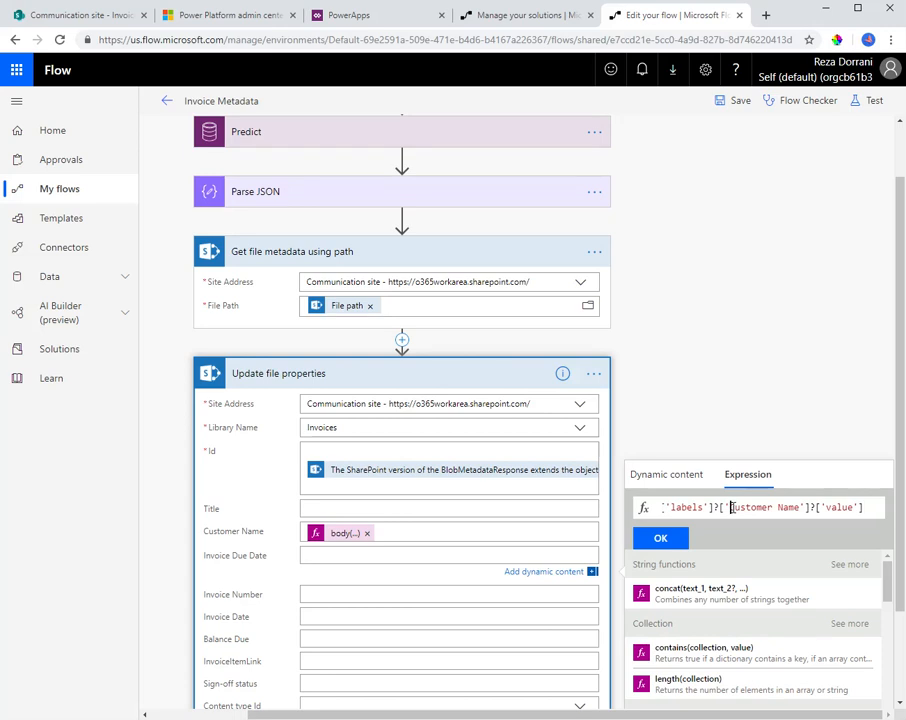
pyautogui.moveTo(731, 507); pyautogui.dragTo(806, 507)
pyautogui.write('Due Date')
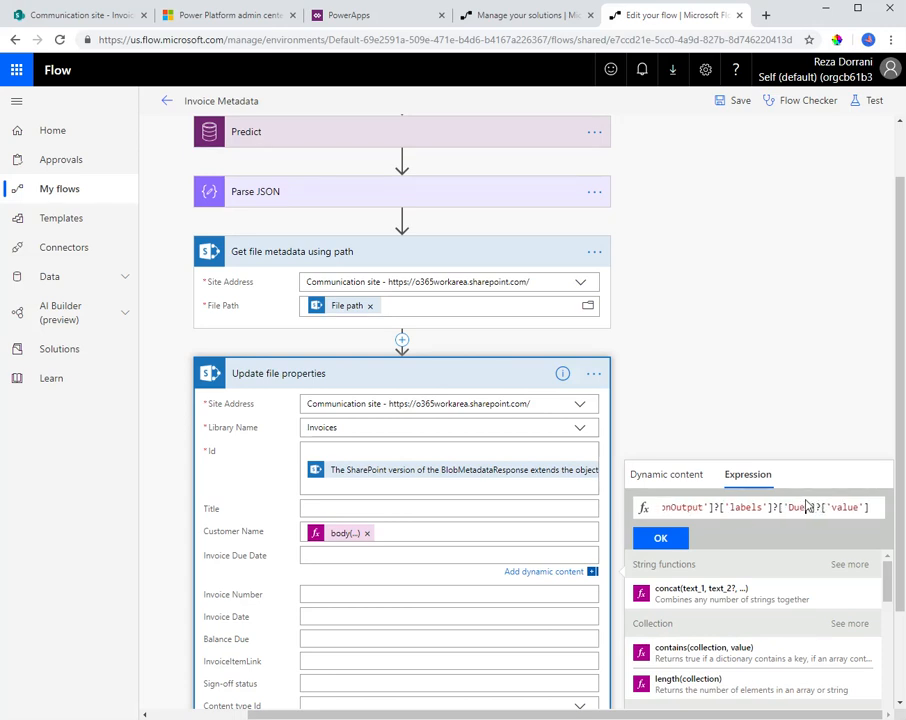
pyautogui.click(659, 538)
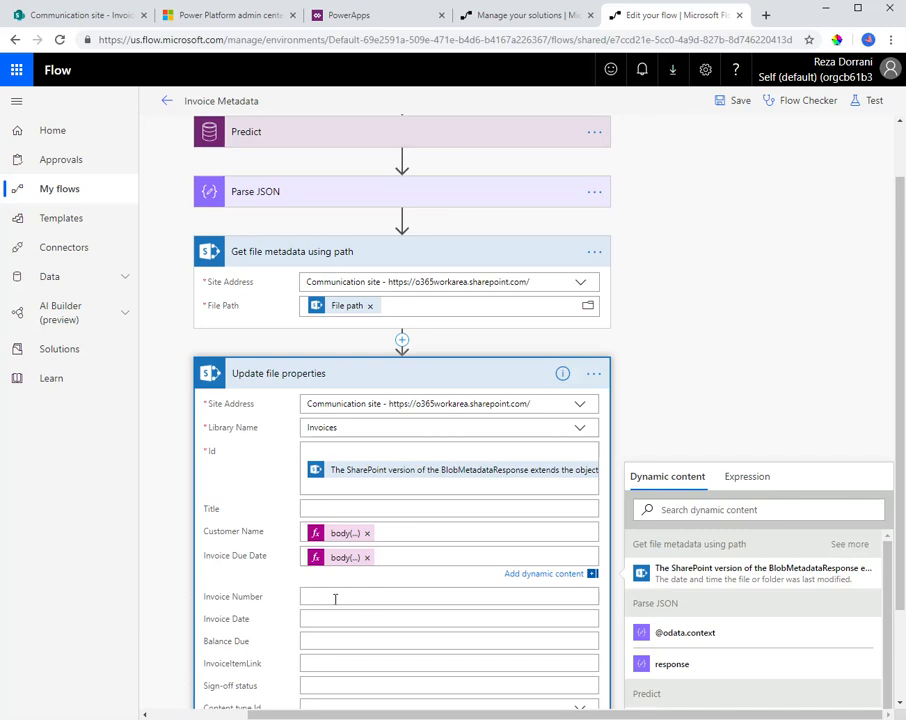
# Fill Invoice Number with the copied expression, replacing the Customer Name key with Invoice Number
pyautogui.click(345, 603)
pyautogui.click(746, 498)
pyautogui.hotkey('ctrl', 'v')
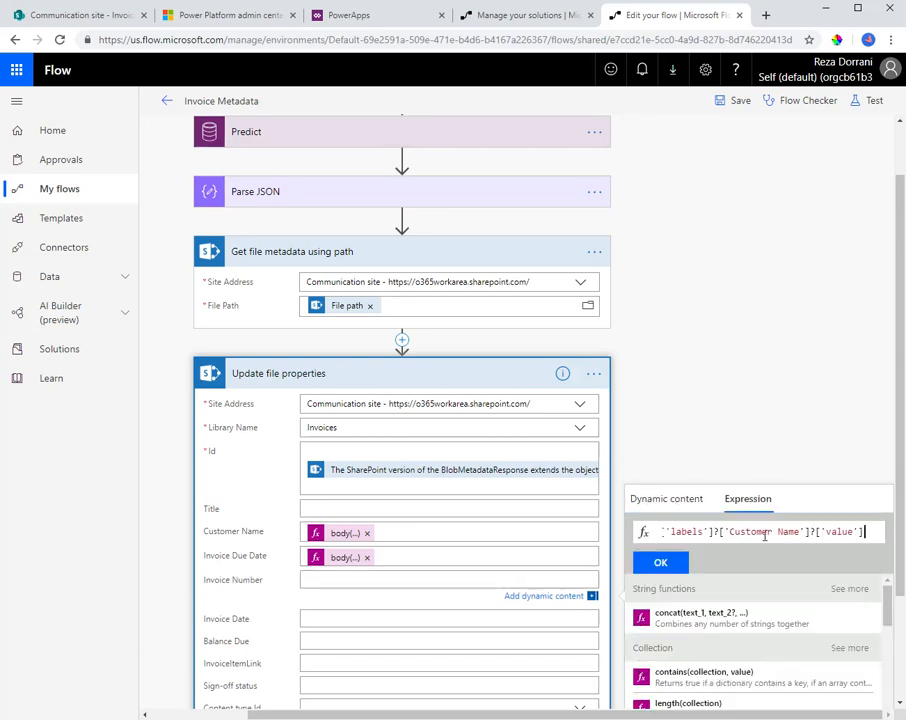
pyautogui.moveTo(729, 532); pyautogui.dragTo(801, 532)
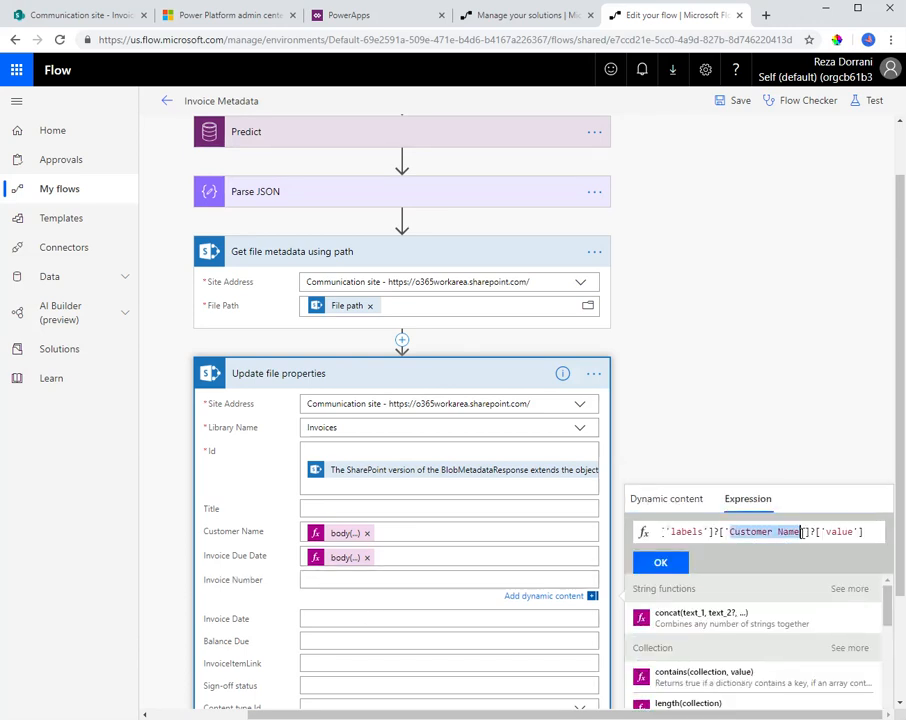
pyautogui.write('Invoice Number')
pyautogui.click(660, 562)
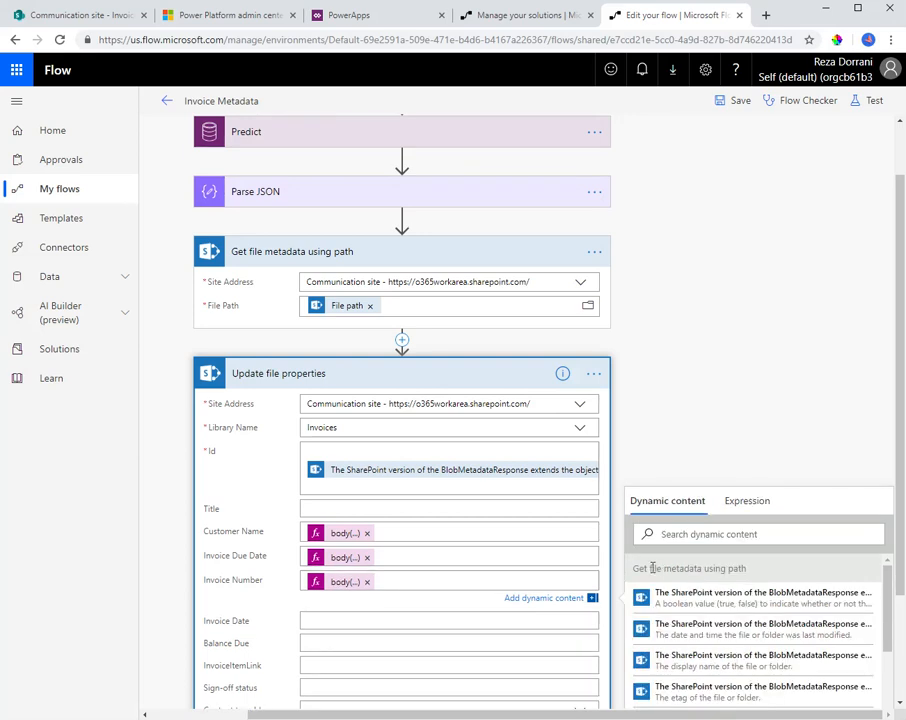
# Fill Invoice Date with the copied expression, replacing the Customer Name key with Invoice Date
pyautogui.scroll(-1, 257, 617)
pyautogui.click(348, 546)
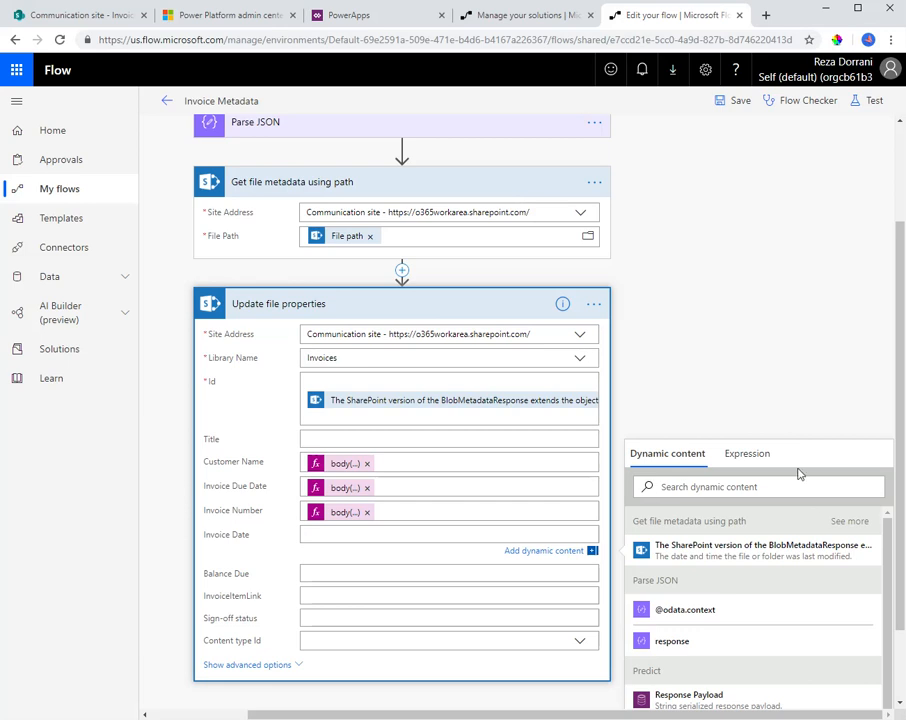
pyautogui.click(748, 454)
pyautogui.hotkey('ctrl', 'v')
pyautogui.click(724, 488)
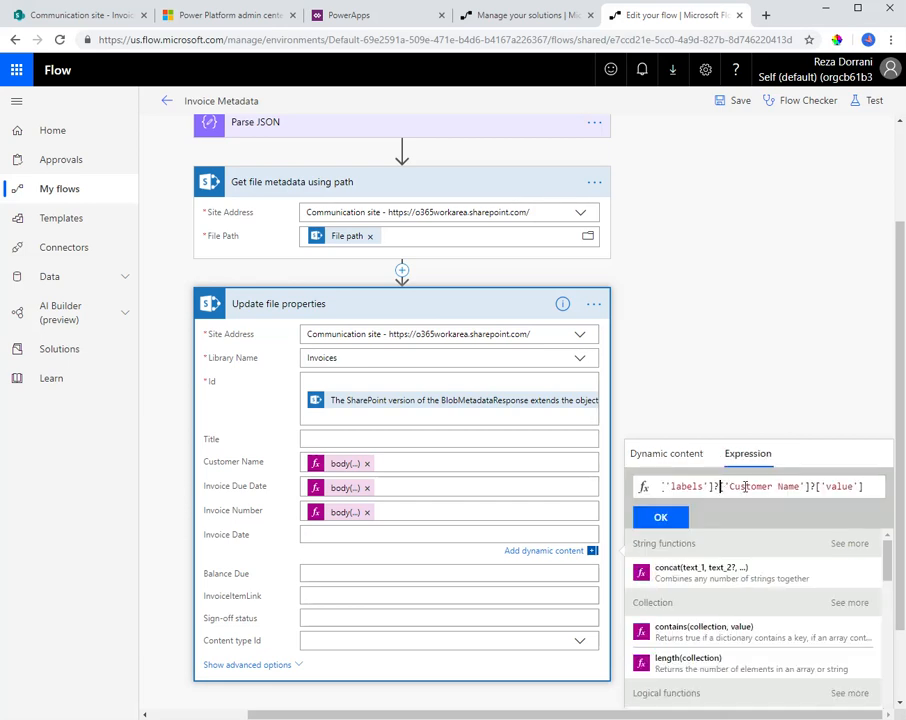
pyautogui.moveTo(730, 486); pyautogui.dragTo(800, 486)
pyautogui.press('BackSpace')
pyautogui.write('Invoice Date')
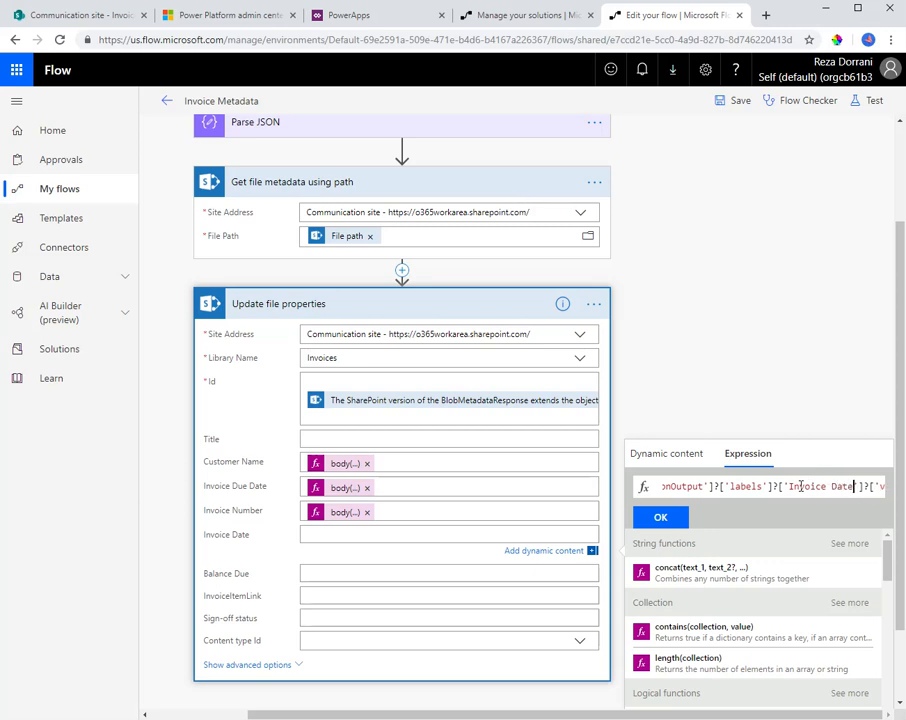
pyautogui.click(660, 517)
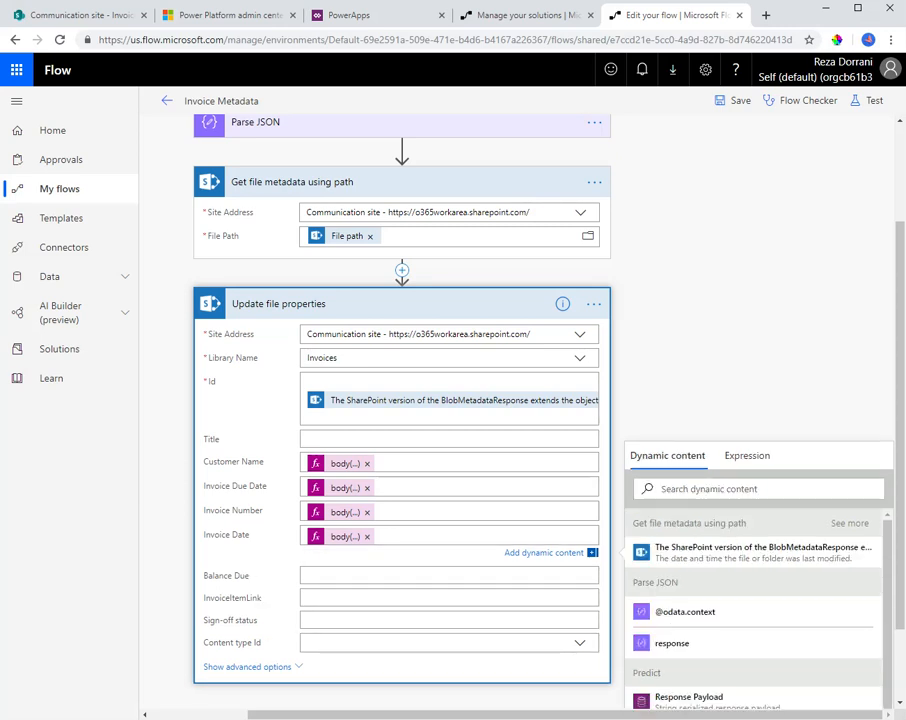
# Fill Balance Due with the copied expression, replacing the Customer Name key with Balance Due
pyautogui.click(306, 572)
pyautogui.click(745, 478)
pyautogui.hotkey('ctrl', 'v')
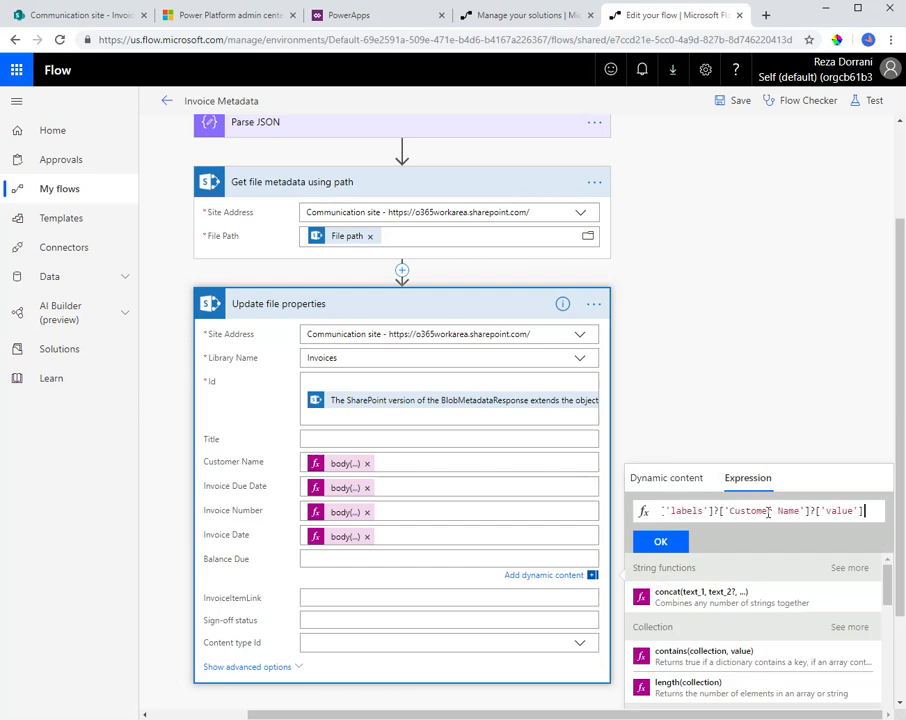
pyautogui.moveTo(729, 511); pyautogui.dragTo(800, 511)
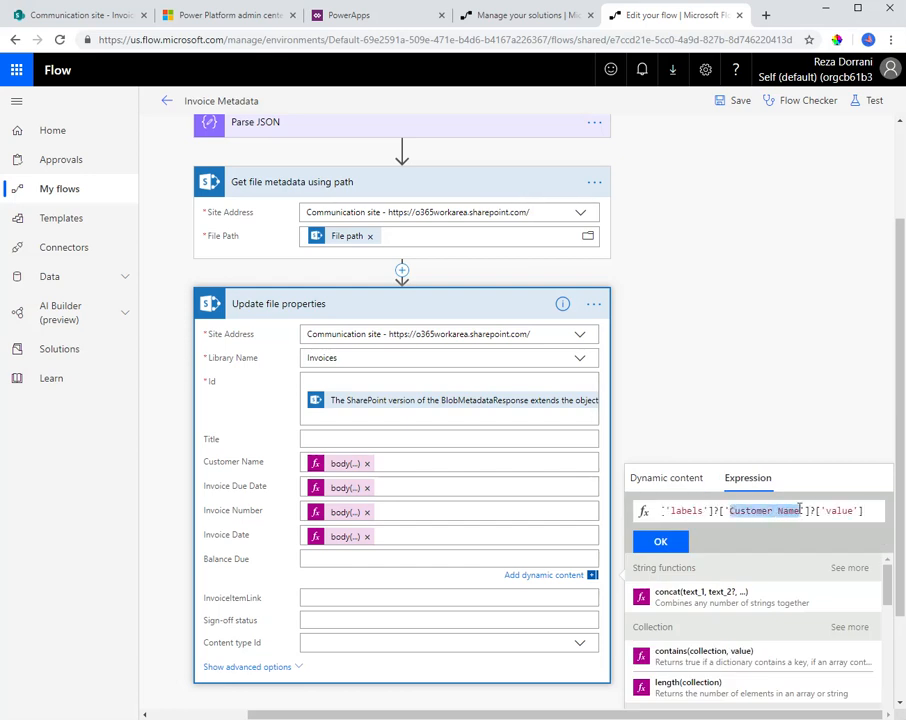
pyautogui.write('Balance Due')
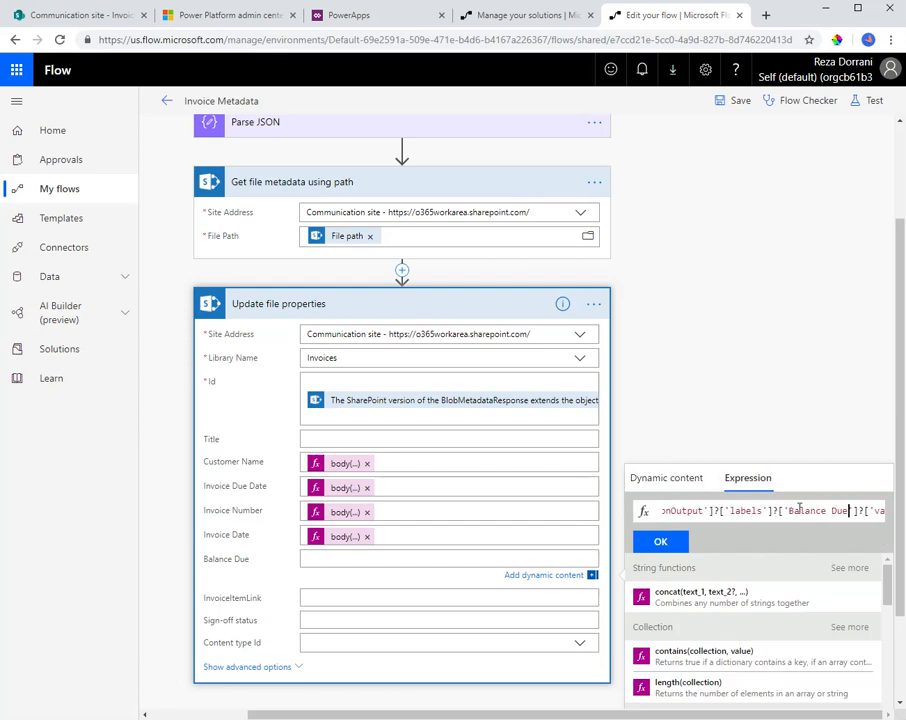
pyautogui.click(679, 543)
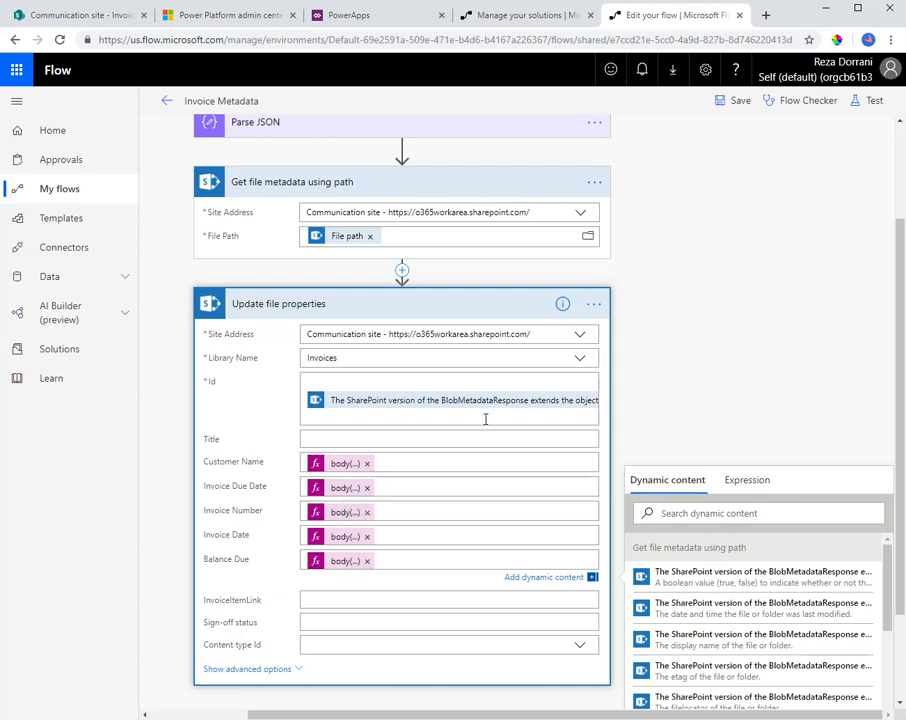
# Save the flow and test it using data from a previous successful run
pyautogui.scroll(-1, 417, 435)
pyautogui.scroll(3, 263, 461)
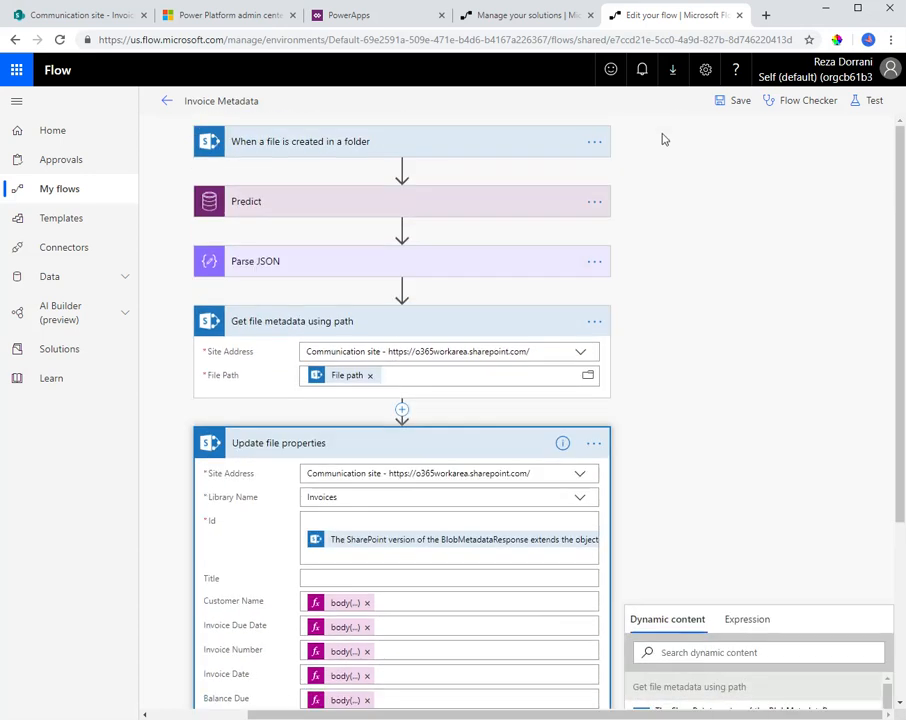
pyautogui.click(733, 103)
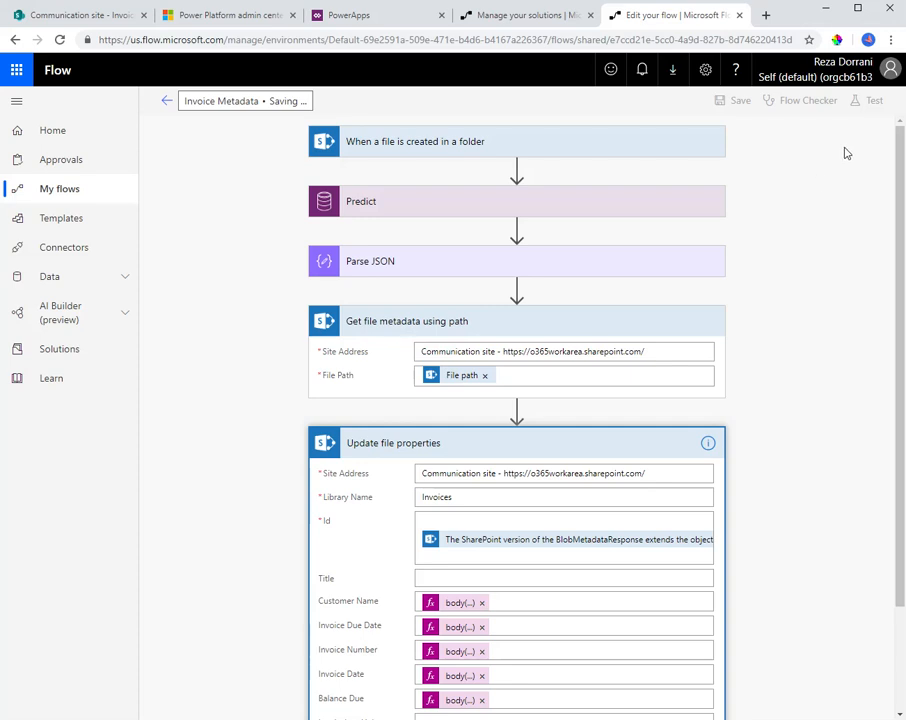
pyautogui.click(858, 103)
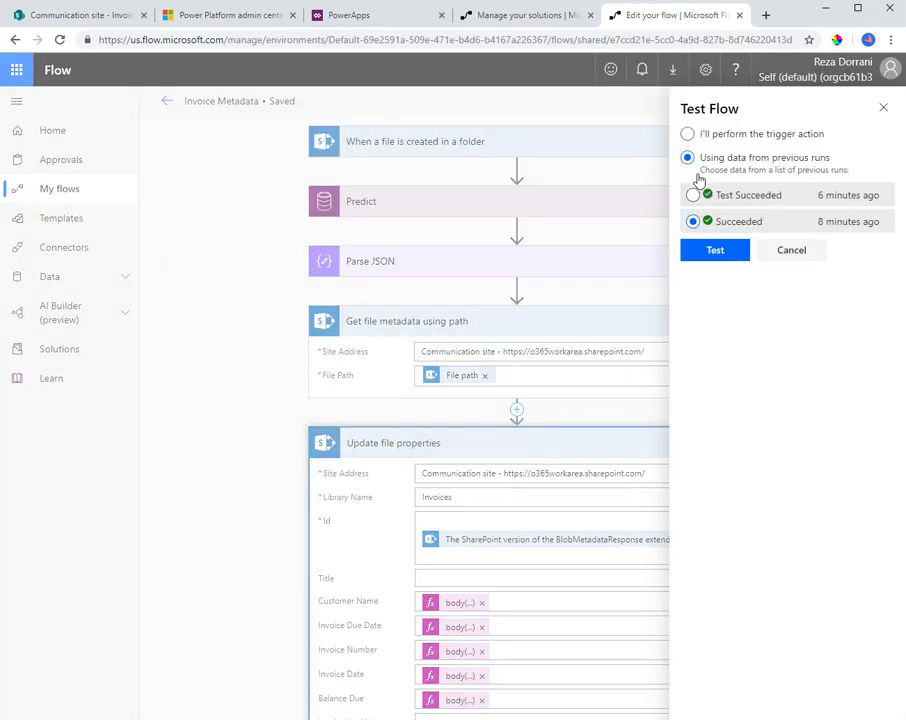
pyautogui.click(712, 249)
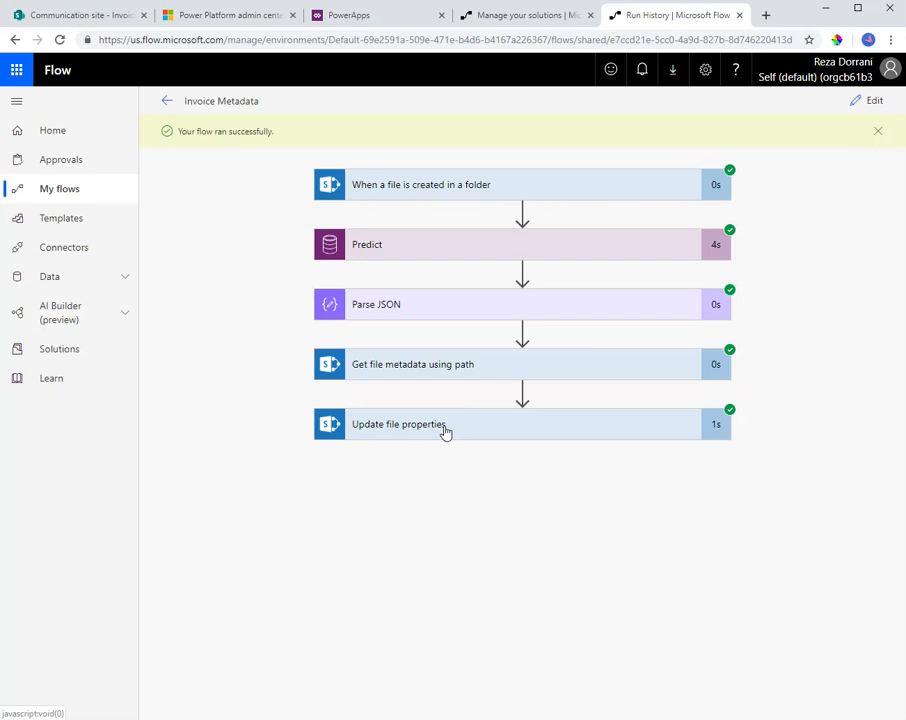
# Inspect the outputs of the Update file properties action in the test run for the written invoice fields
pyautogui.click(443, 426)
pyautogui.scroll(-2, 564, 499)
pyautogui.scroll(-2, 498, 588)
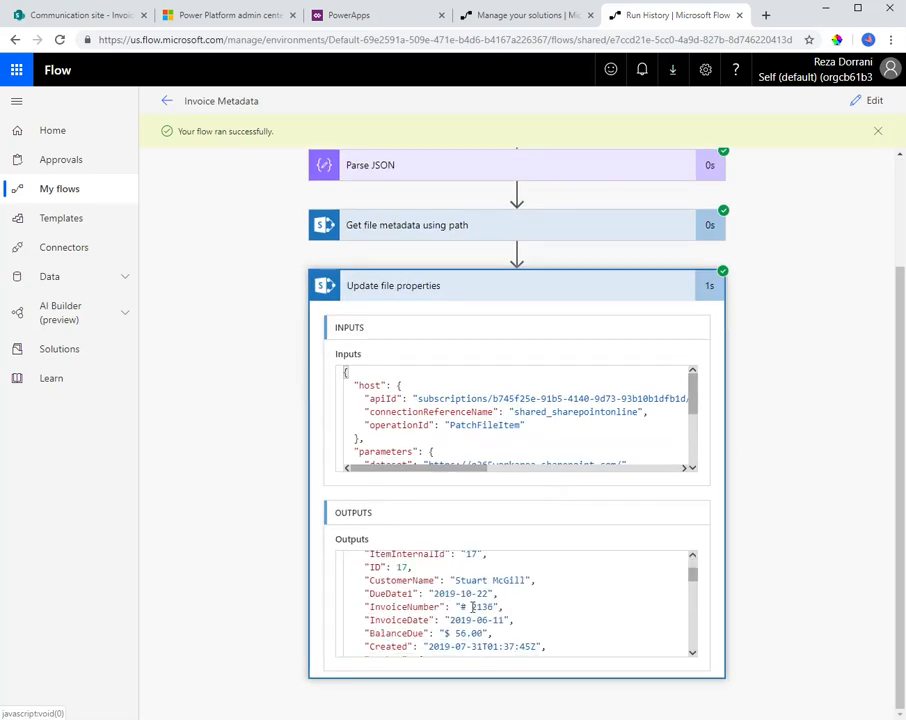
pyautogui.scroll(-2, 434, 613)
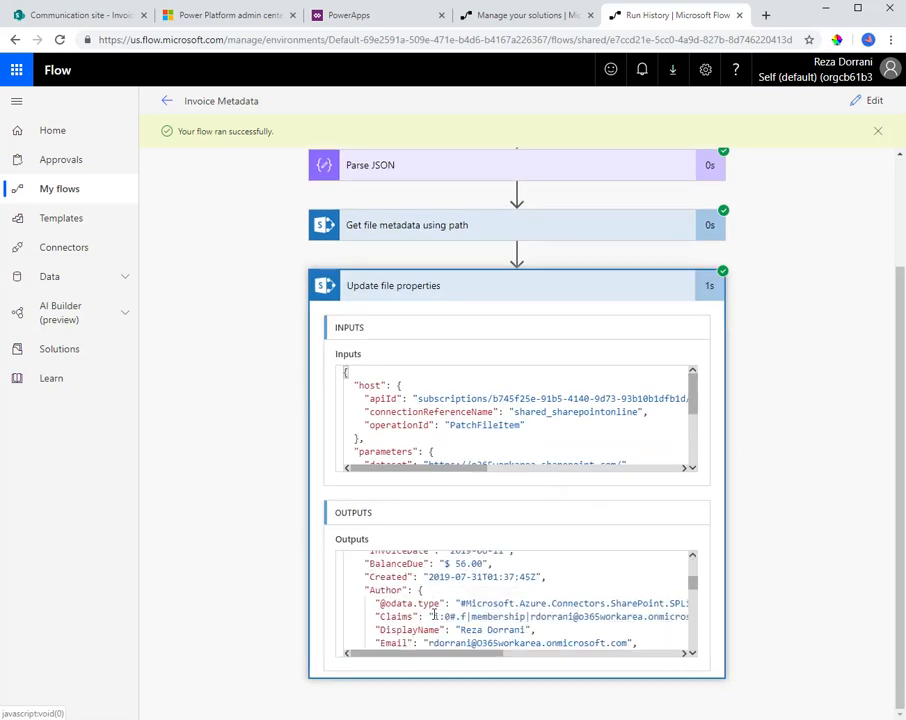
# Switch to the SharePoint site, compare the invoice PDF in the Invoices library with its column values and view the Invoice Info list
pyautogui.click(110, 15)
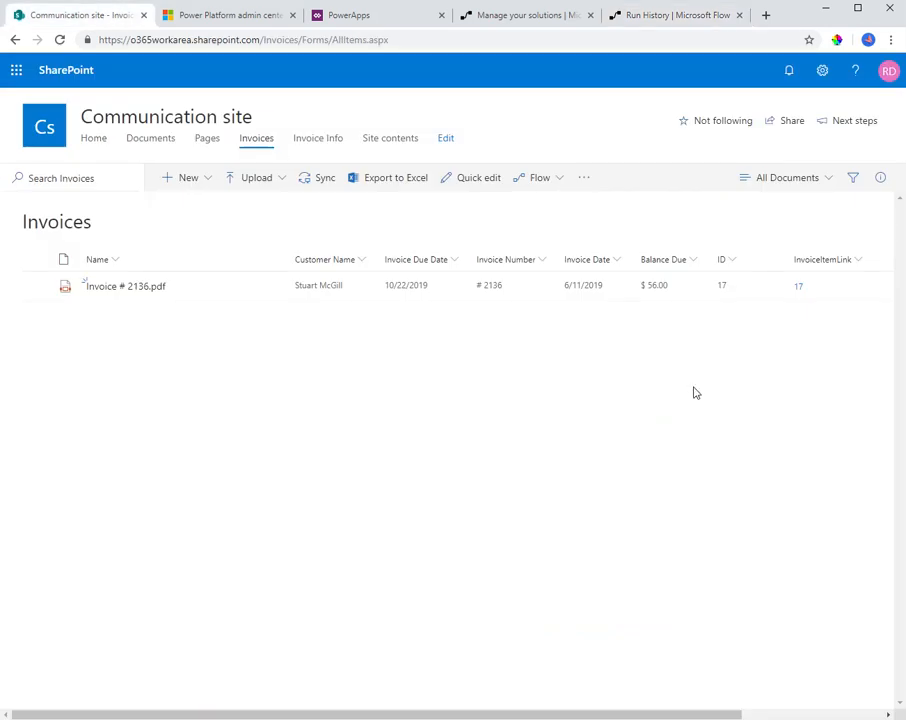
pyautogui.moveTo(140, 297)
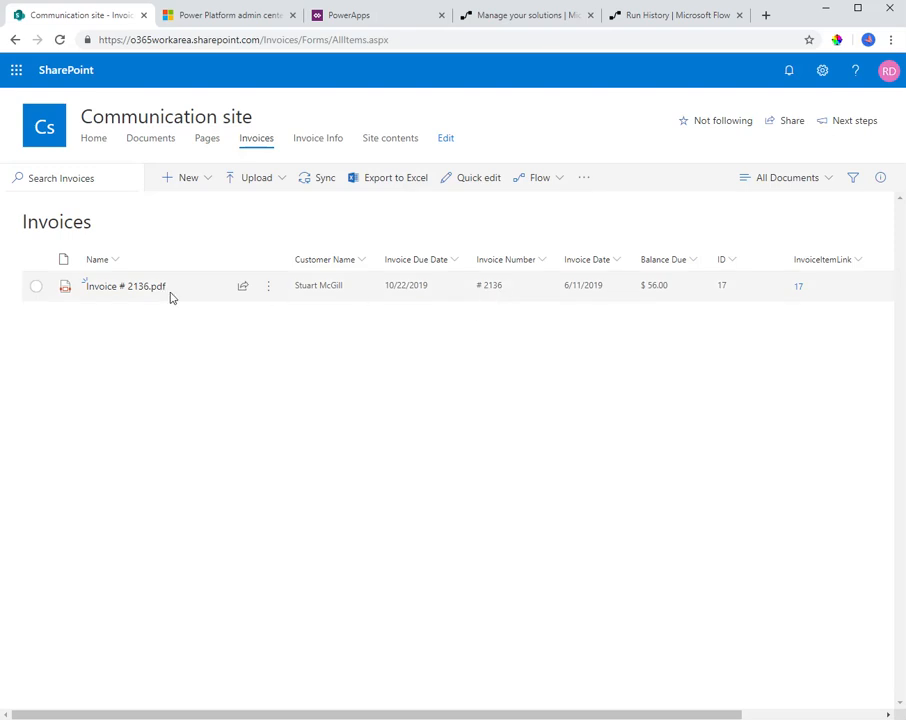
pyautogui.click(109, 288)
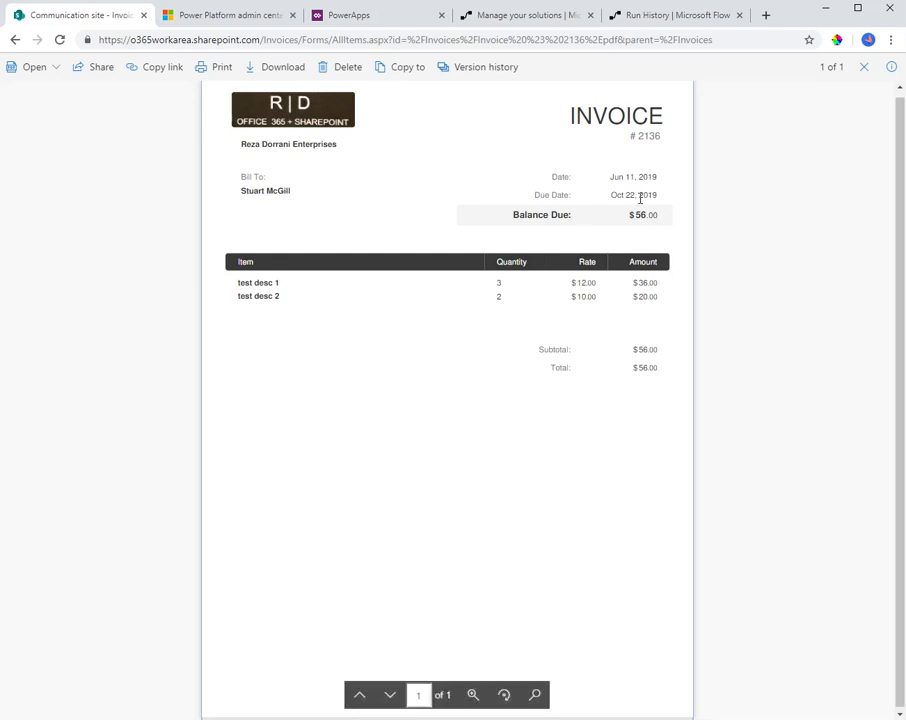
pyautogui.click(16, 41)
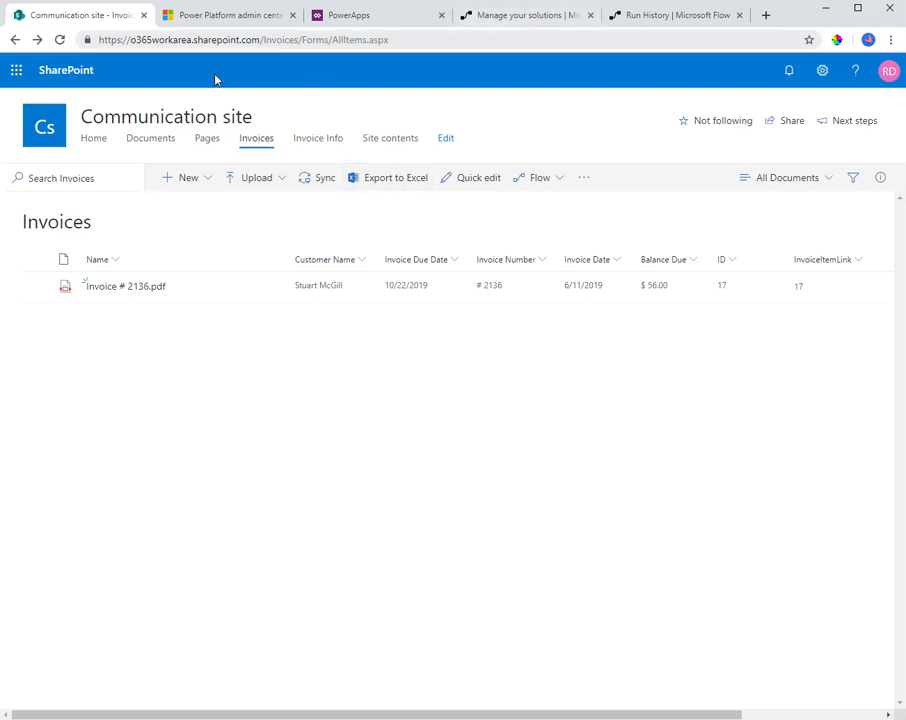
pyautogui.click(113, 287)
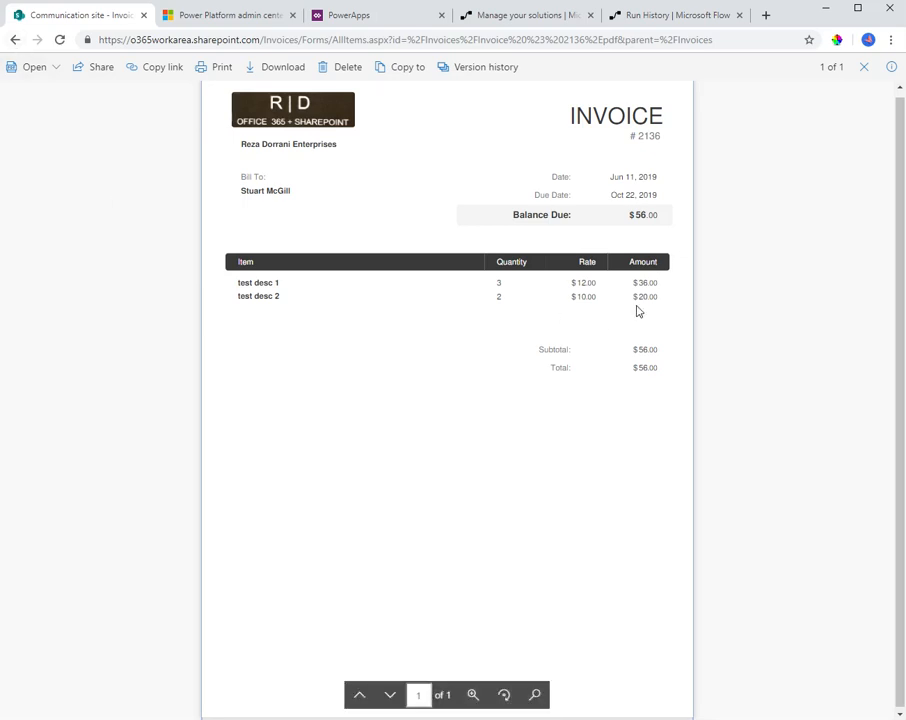
pyautogui.click(15, 40)
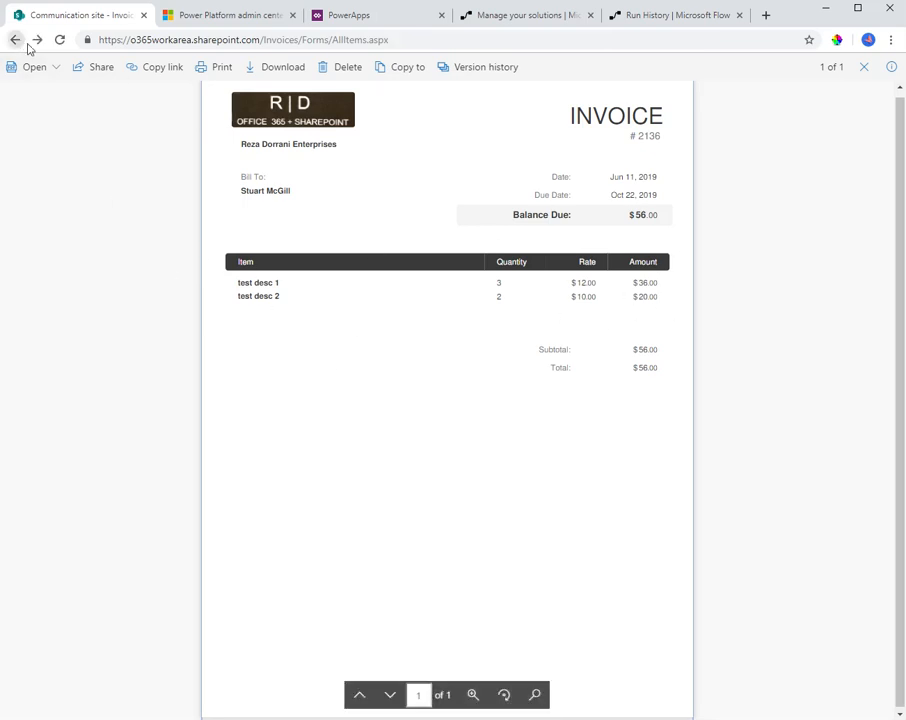
pyautogui.click(334, 143)
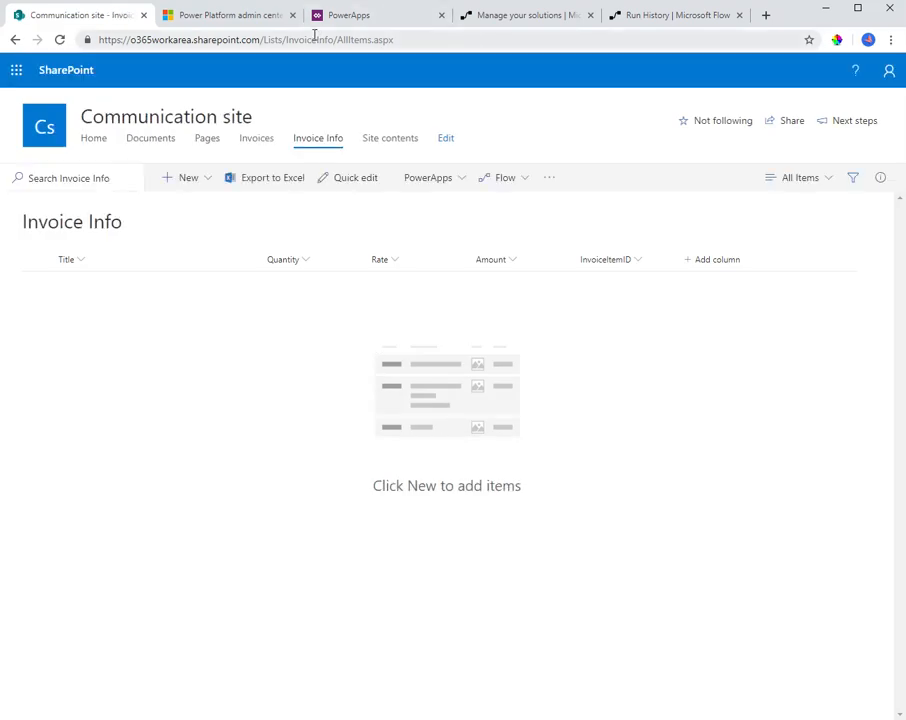
# Return to the Invoice Metadata flow, reopen it for editing and add a Compose action after Update file properties
pyautogui.click(668, 16)
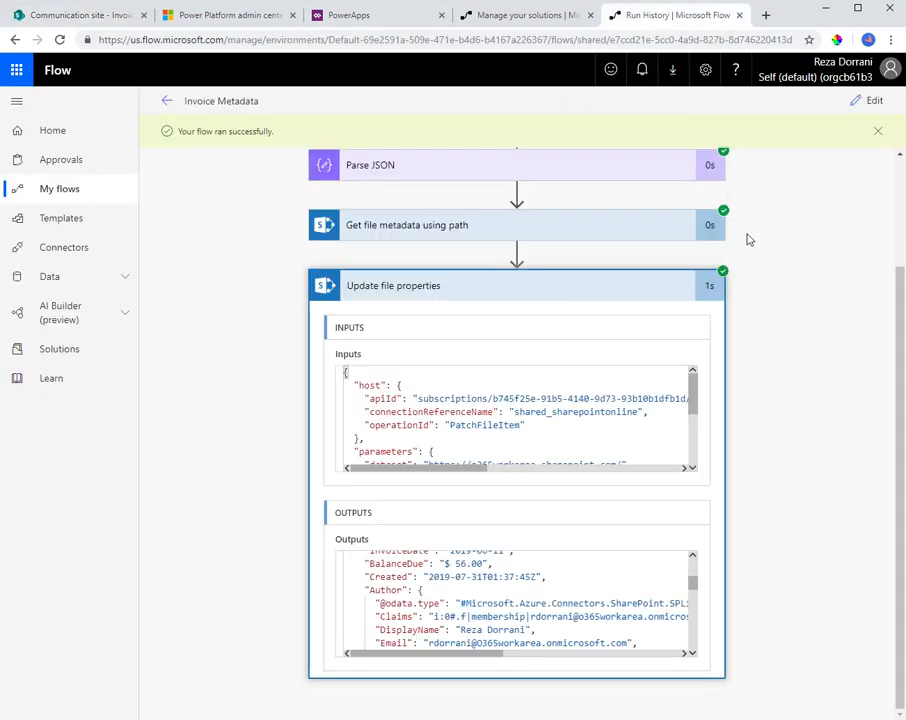
pyautogui.click(872, 104)
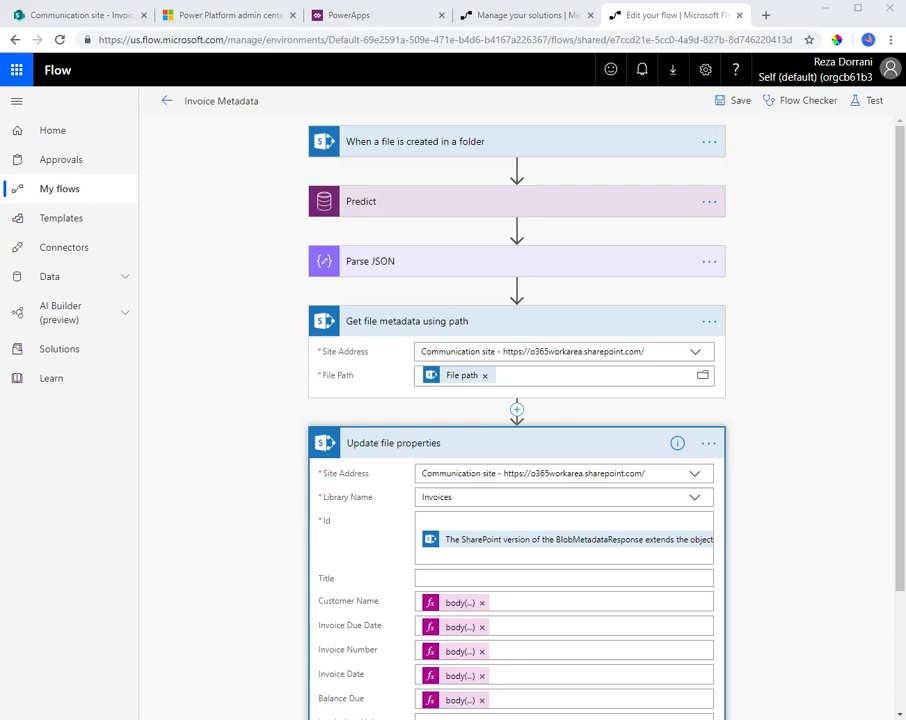
pyautogui.scroll(-1, 509, 425)
pyautogui.click(428, 378)
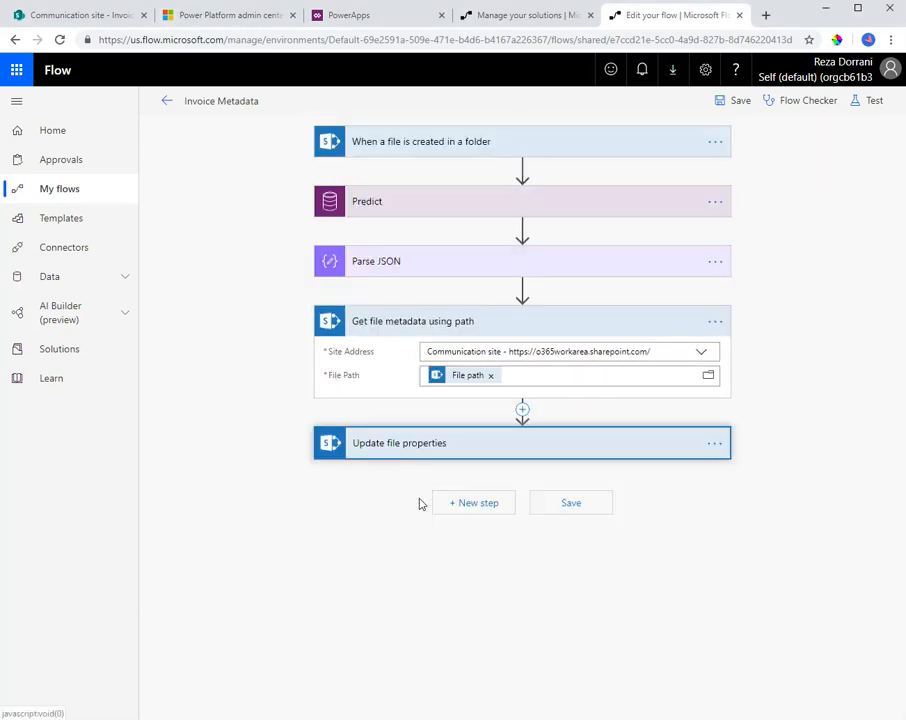
pyautogui.click(465, 501)
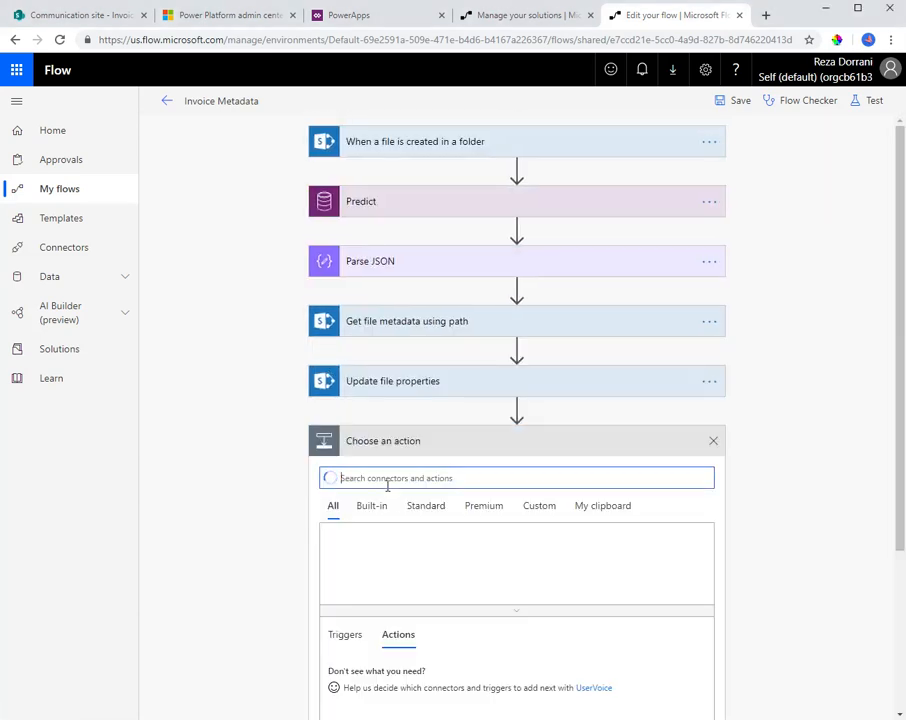
pyautogui.write('compose')
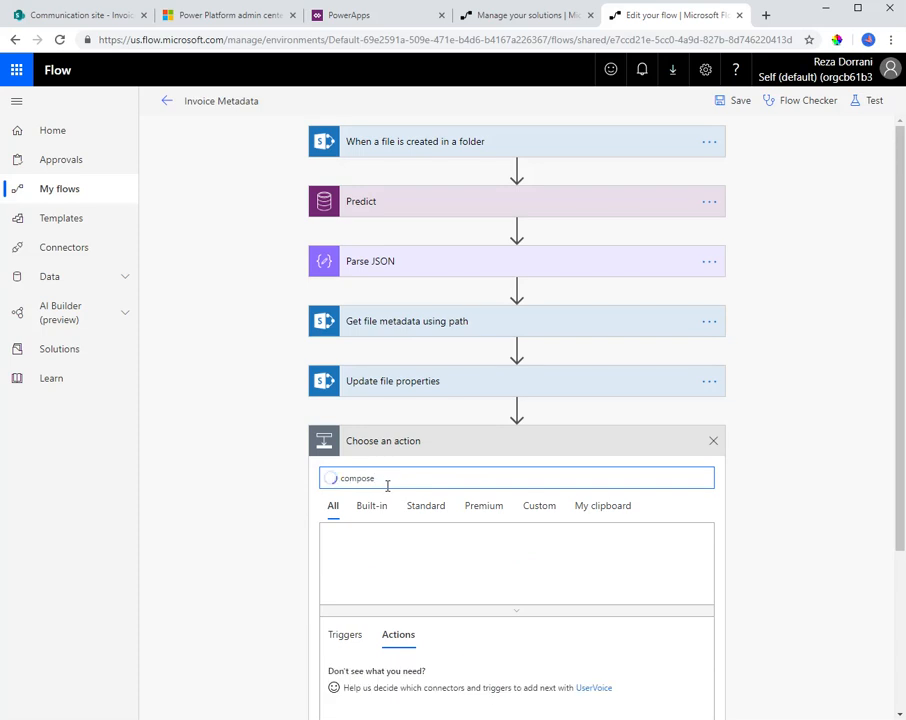
pyautogui.click(392, 667)
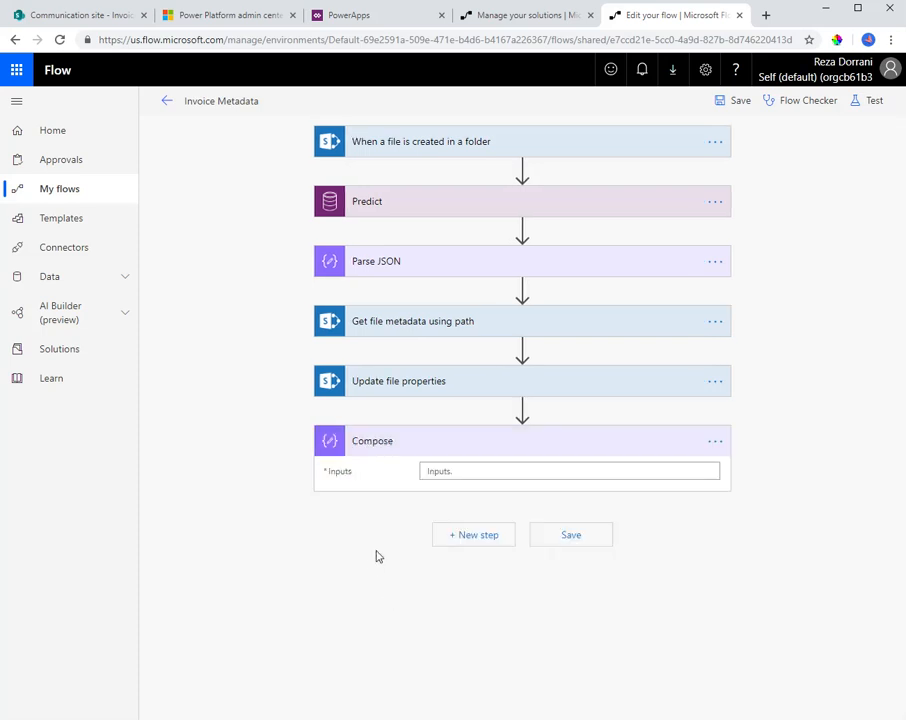
# Switch to a.json in Visual Studio Code and locate the tables key and its table_0 child below the labels section
pyautogui.hotkey('alt', 'Tab')
pyautogui.scroll(20, 343, 395)
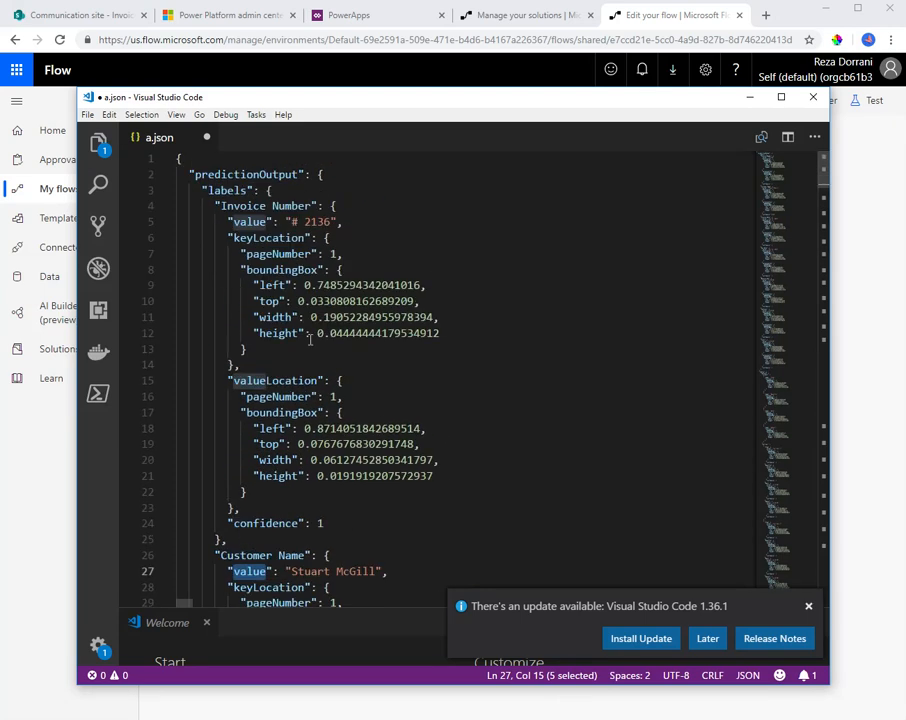
pyautogui.click(264, 191)
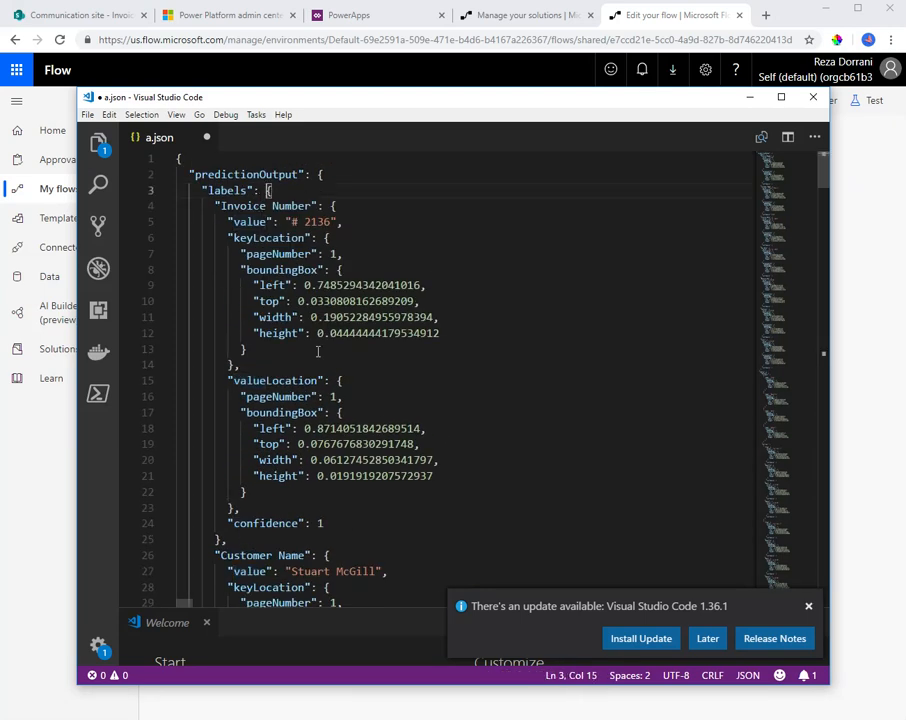
pyautogui.scroll(-20, 318, 351)
pyautogui.scroll(-20, 318, 366)
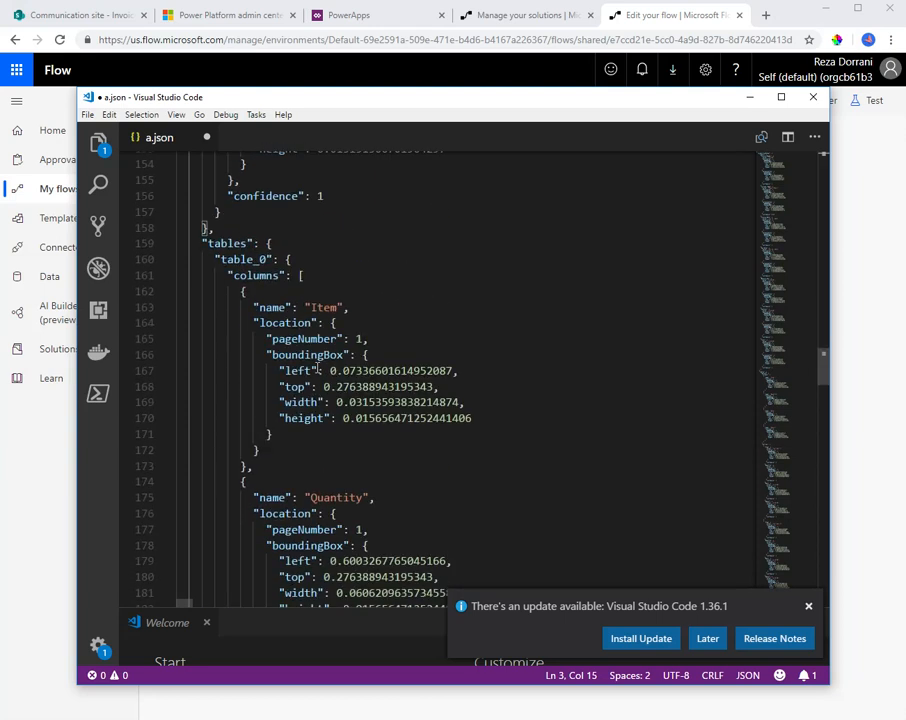
pyautogui.doubleClick(229, 245)
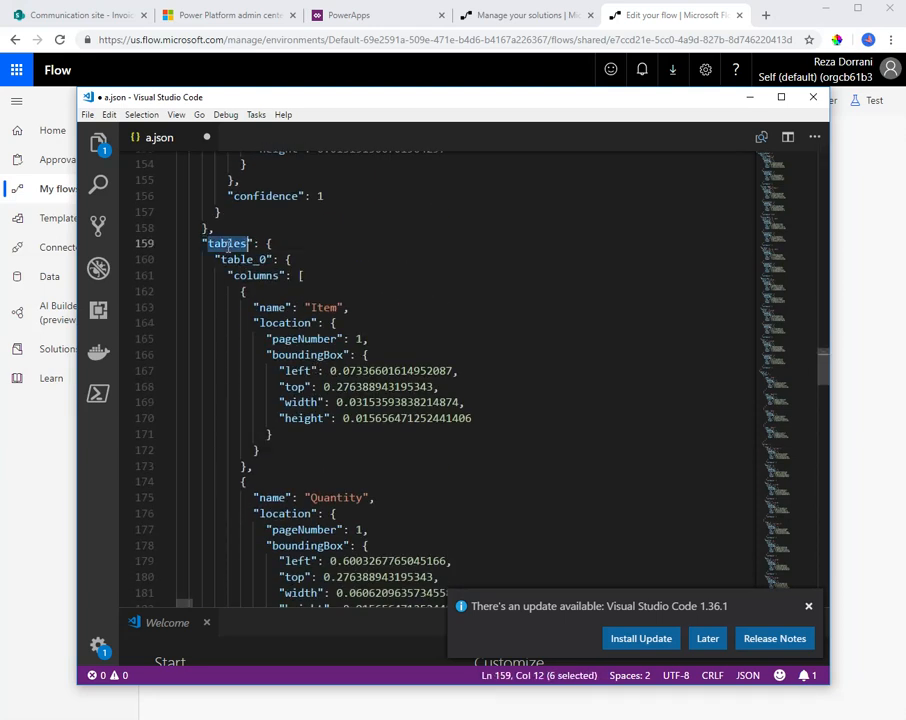
pyautogui.doubleClick(224, 259)
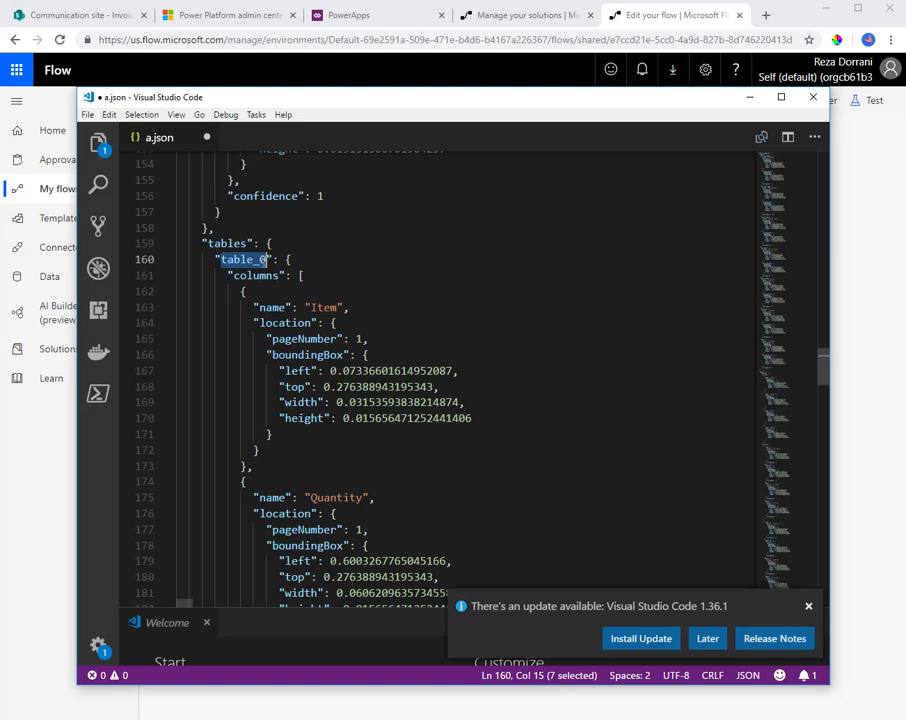
# Examine the column names under table_0, from Item to Amount, and locate the entries array below them in a.json
pyautogui.click(247, 276)
pyautogui.scroll(-1, 313, 324)
pyautogui.click(324, 225)
pyautogui.doubleClick(324, 225)
pyautogui.scroll(-5, 335, 300)
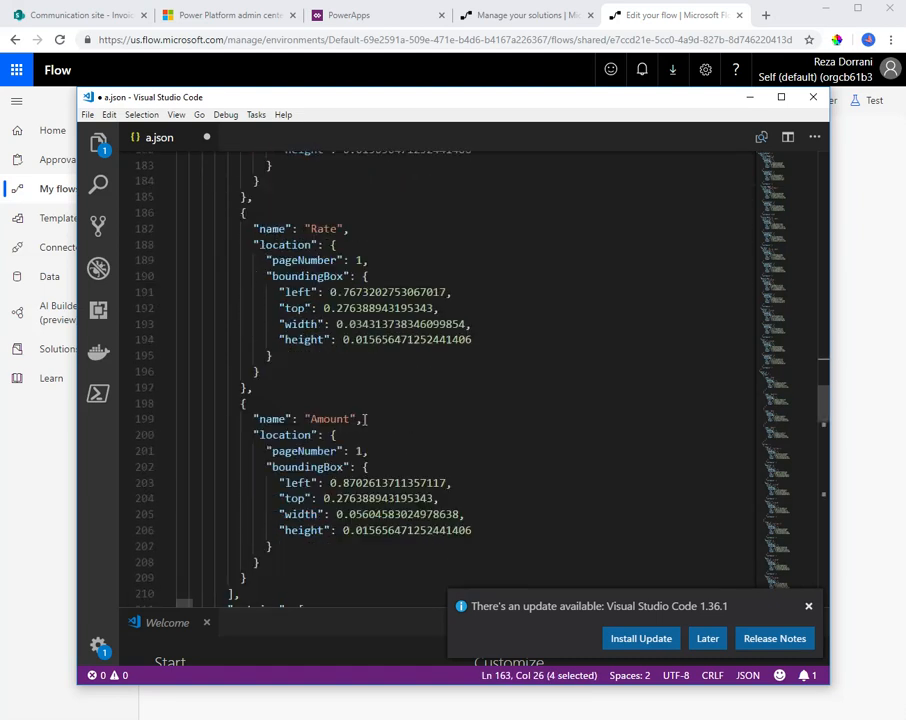
pyautogui.doubleClick(342, 379)
pyautogui.scroll(-2, 341, 390)
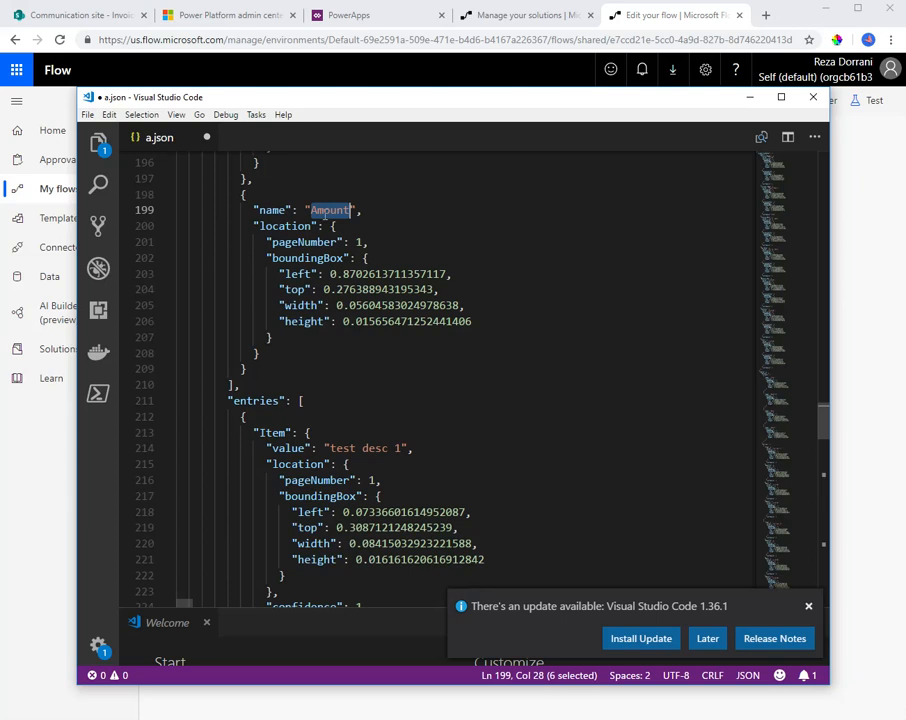
pyautogui.doubleClick(242, 401)
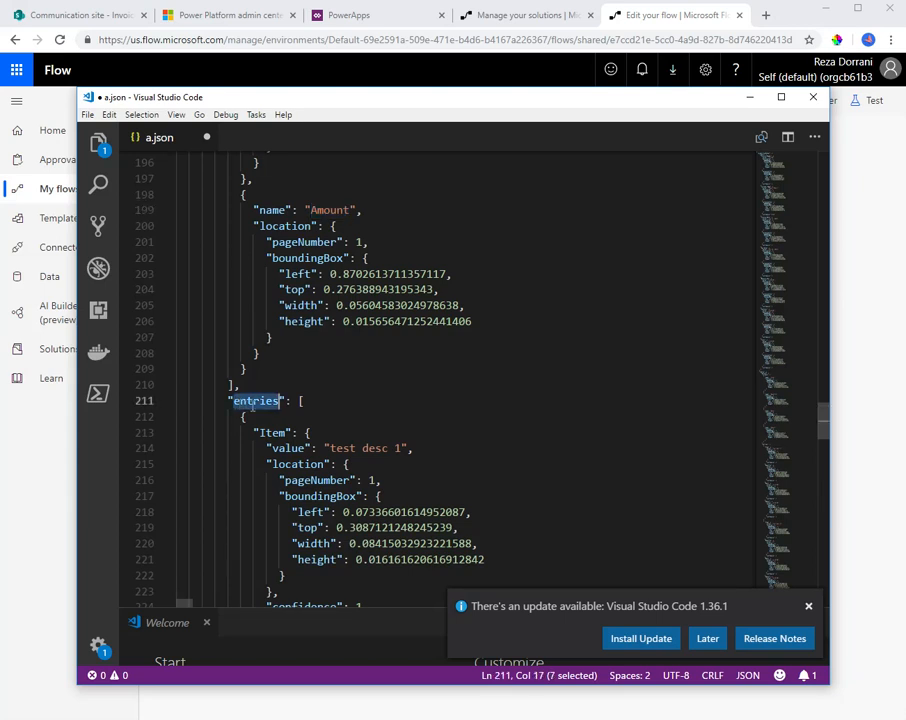
# Check where the entries array opens in a.json, and open the invoice PDF from the Invoices library on the SharePoint site
pyautogui.scroll(-3, 338, 407)
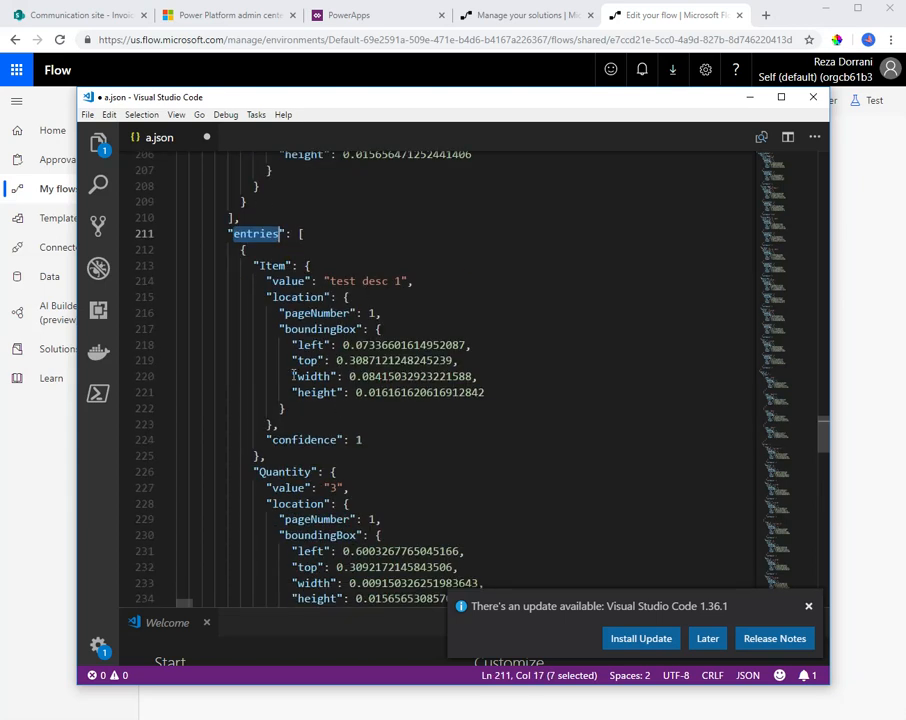
pyautogui.click(298, 235)
pyautogui.write('[')
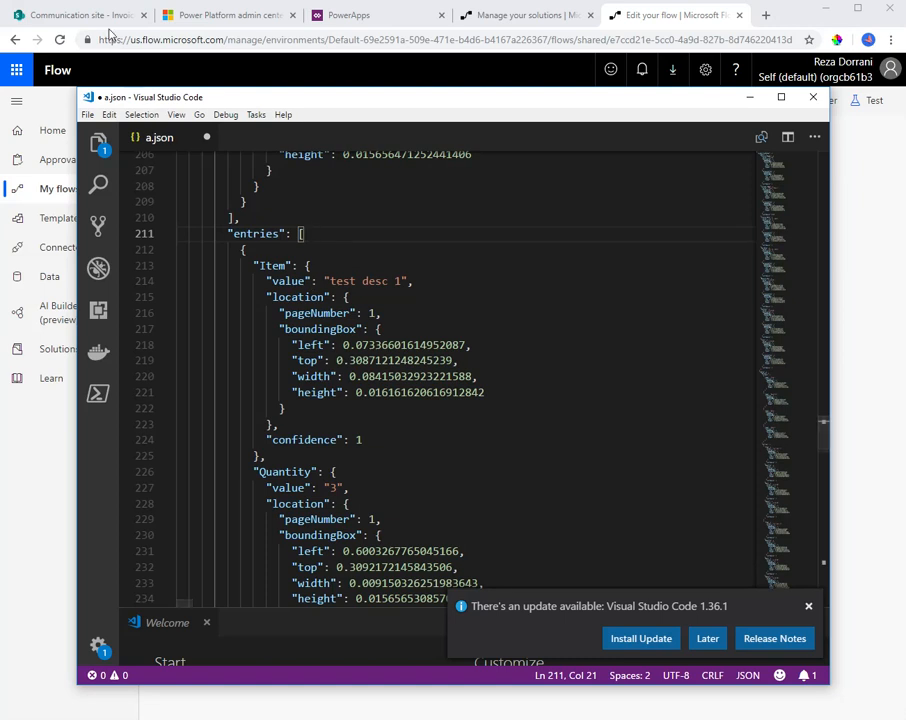
pyautogui.click(80, 18)
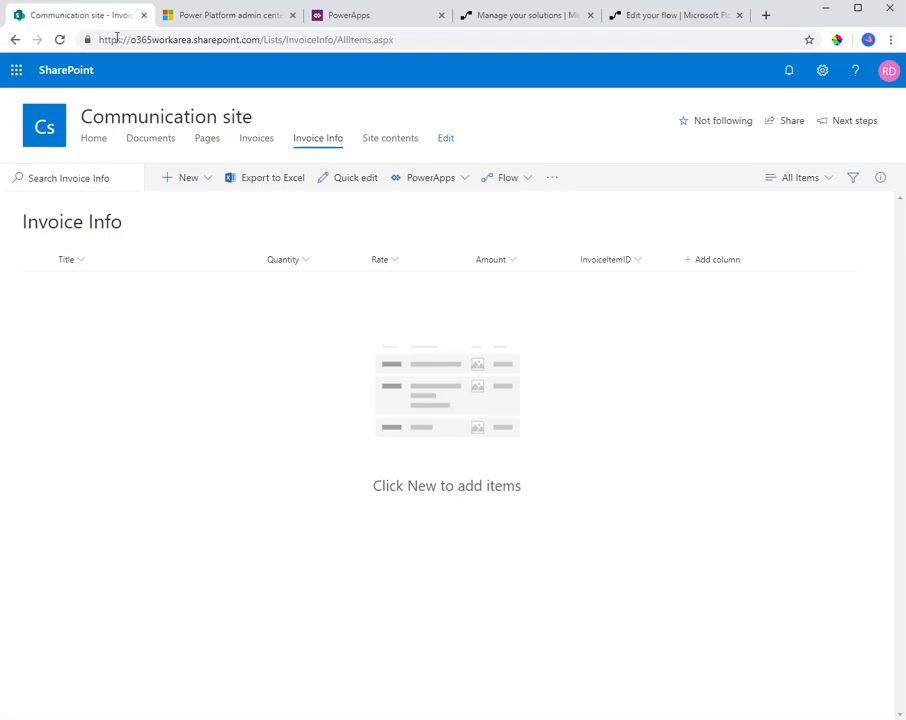
pyautogui.click(262, 141)
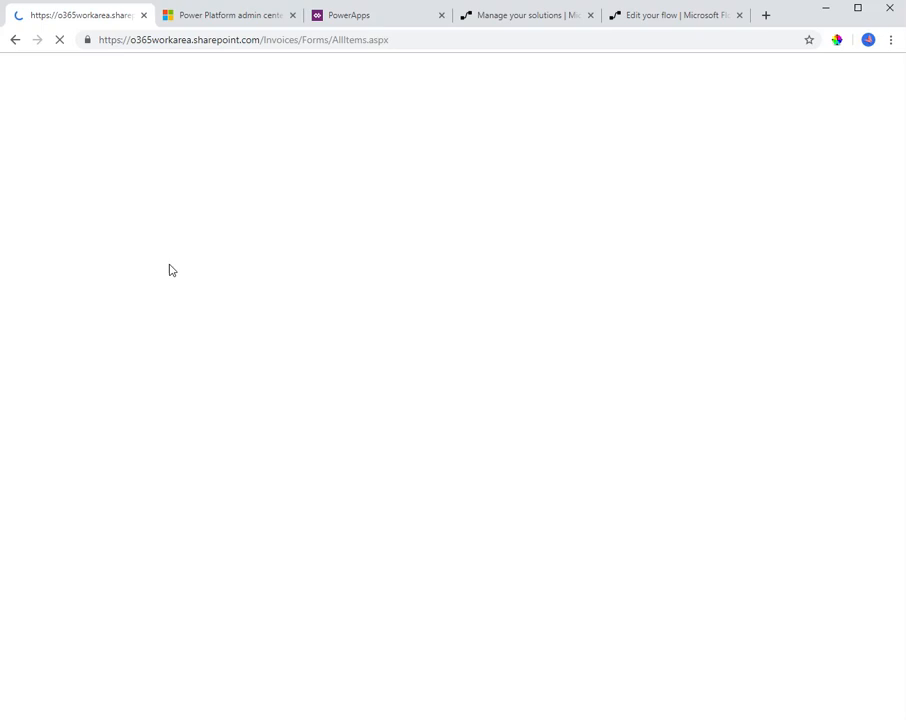
pyautogui.click(128, 292)
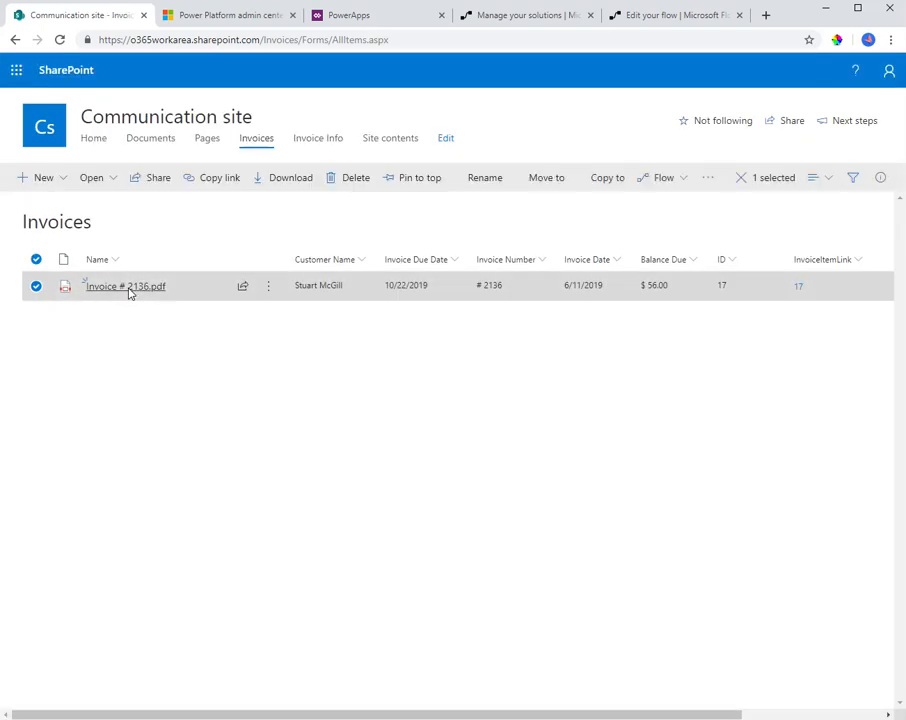
pyautogui.click(130, 291)
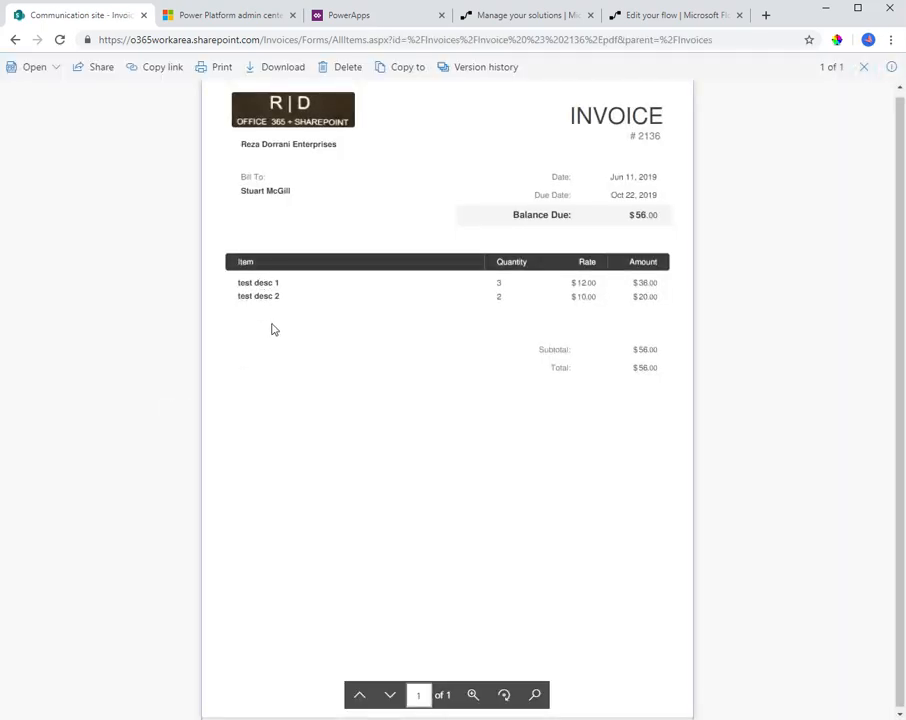
# Switch back to a.json in Visual Studio Code and compare the first entry's Item, Quantity, Rate and Amount with the invoice, through the start of the second entry
pyautogui.hotkey('alt', 'Tab')
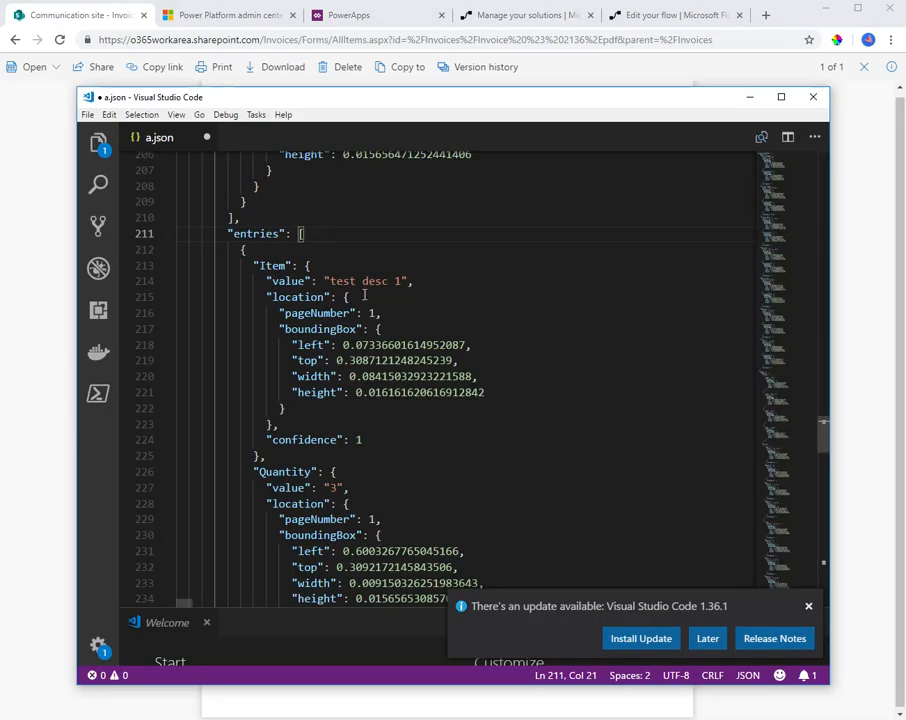
pyautogui.moveTo(331, 281); pyautogui.dragTo(402, 281)
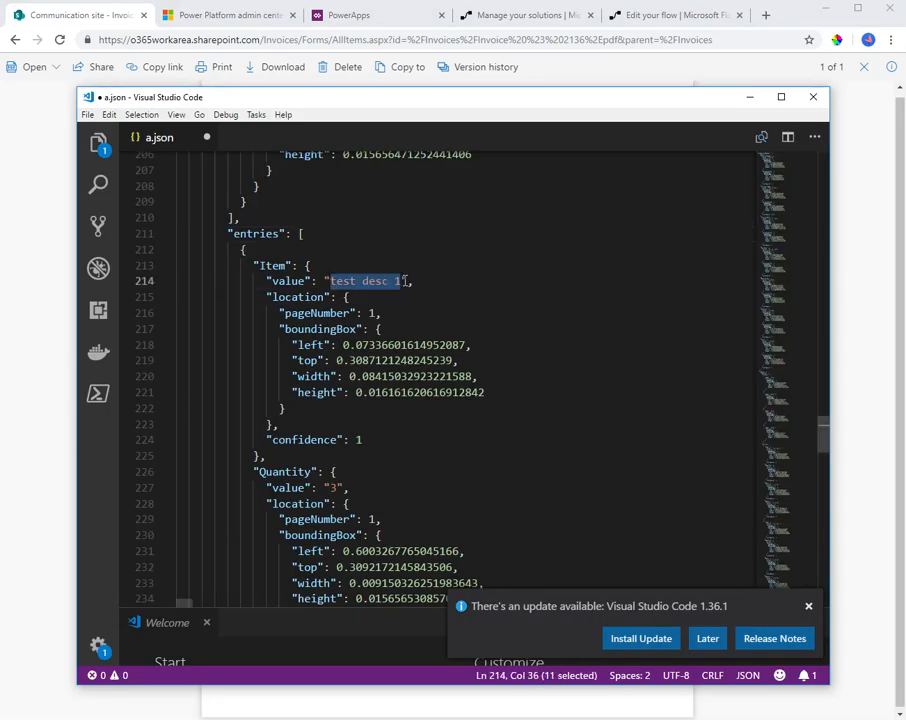
pyautogui.scroll(-1, 380, 400)
pyautogui.scroll(-1, 347, 441)
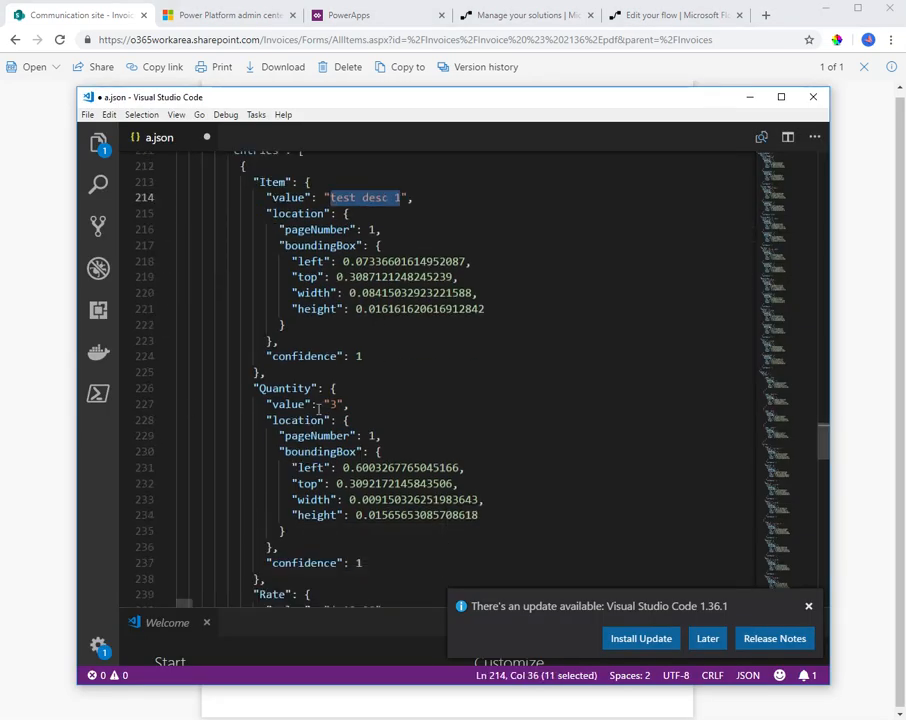
pyautogui.doubleClick(333, 404)
pyautogui.scroll(-3, 347, 462)
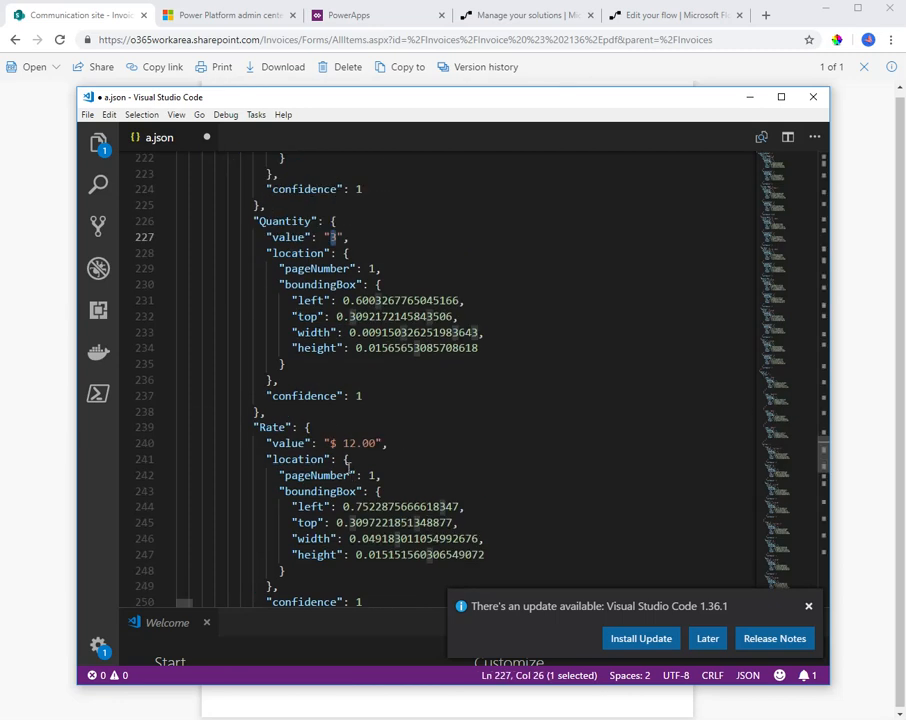
pyautogui.scroll(-11, 340, 445)
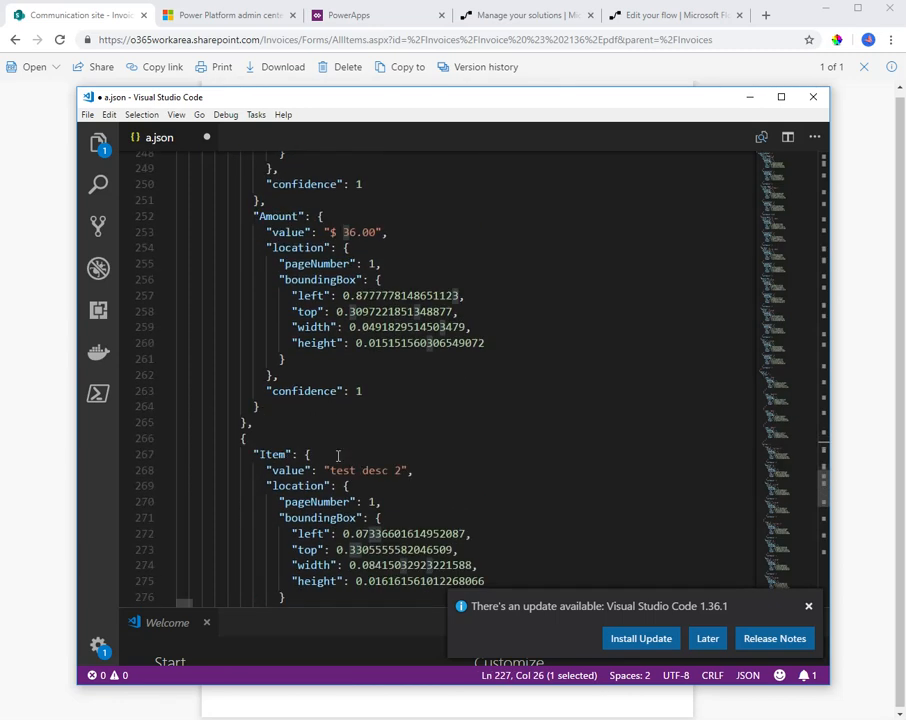
pyautogui.click(247, 254)
pyautogui.press('Down')
# Locate the tables key above the column definitions in a.json
pyautogui.scroll(20, 308, 288)
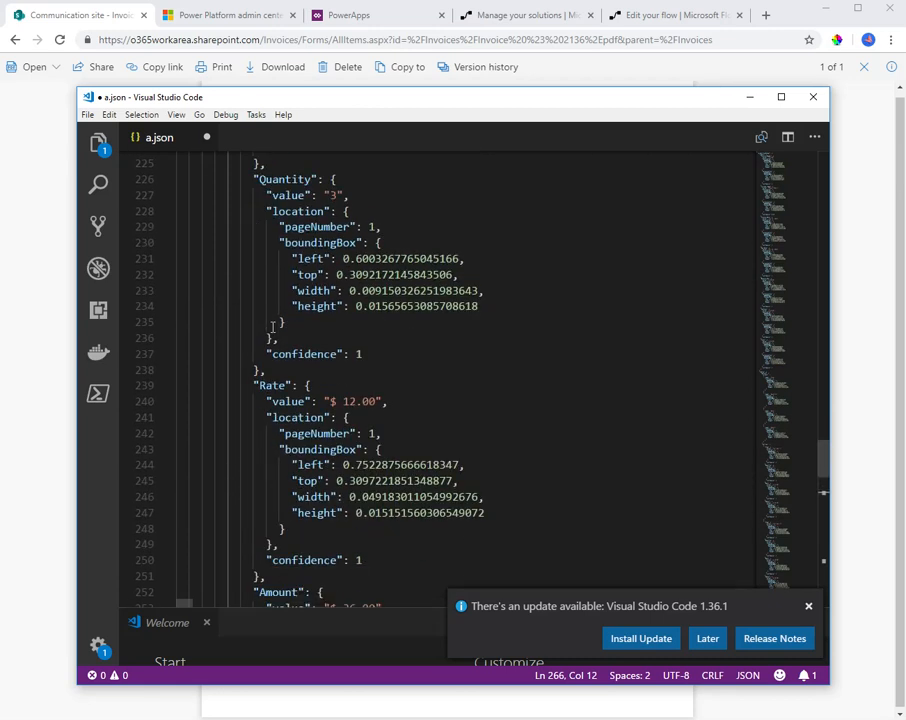
pyautogui.scroll(14, 270, 326)
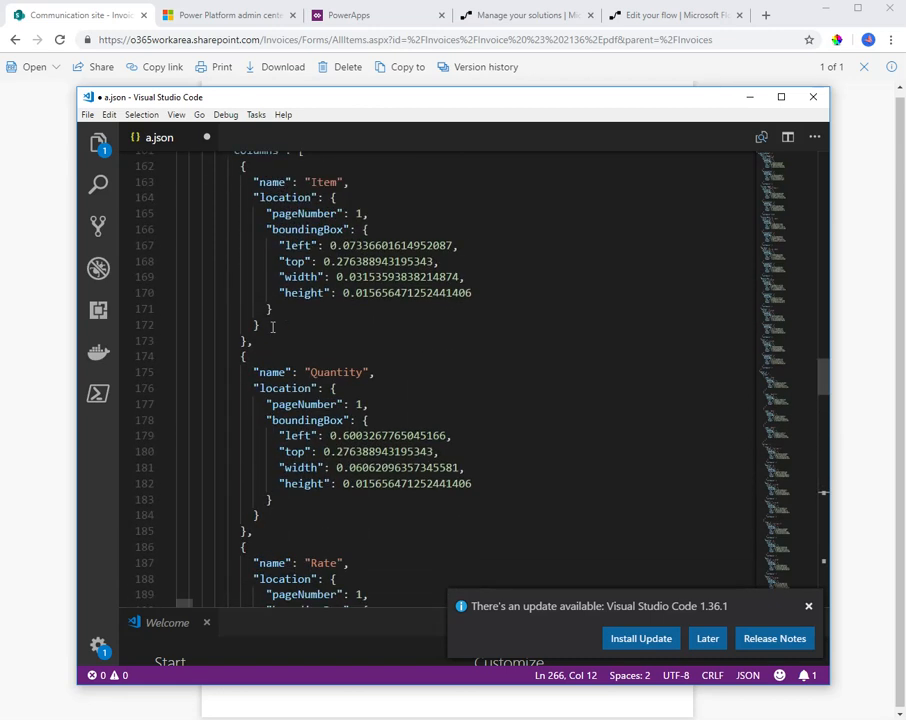
pyautogui.doubleClick(235, 410)
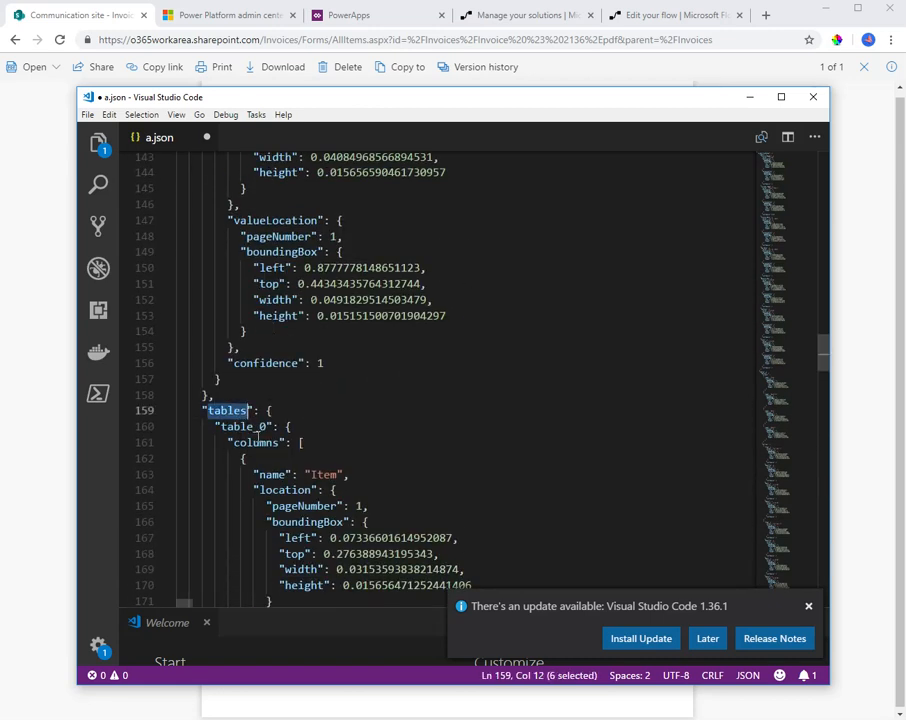
# Return to the Invoice Metadata flow and copy the Invoice Due Date expression from Update file properties
pyautogui.click(750, 97)
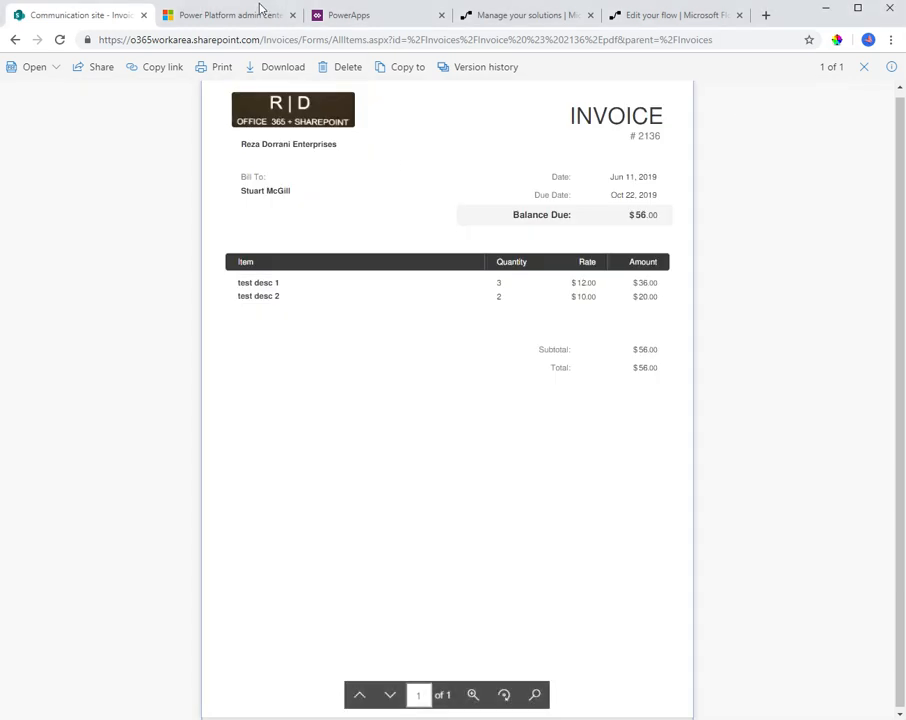
pyautogui.click(647, 20)
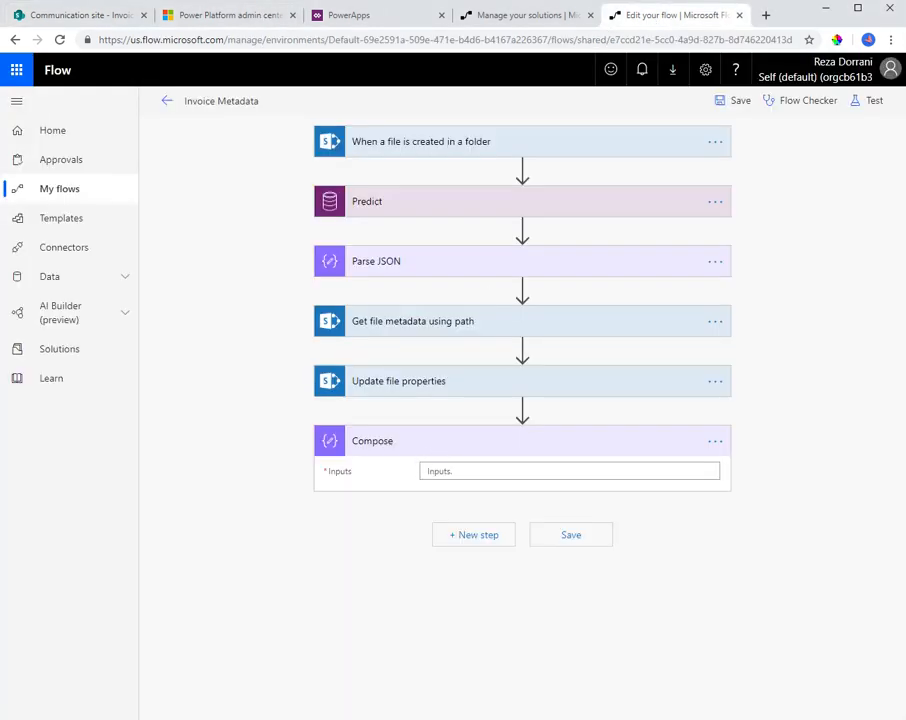
pyautogui.click(431, 386)
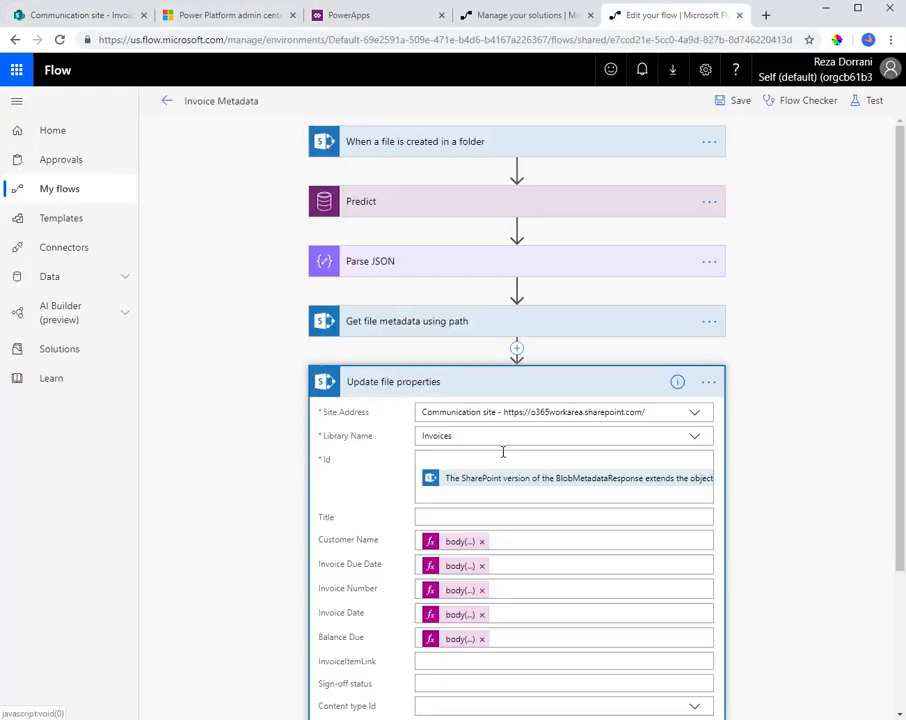
pyautogui.scroll(-2, 503, 455)
pyautogui.click(460, 427)
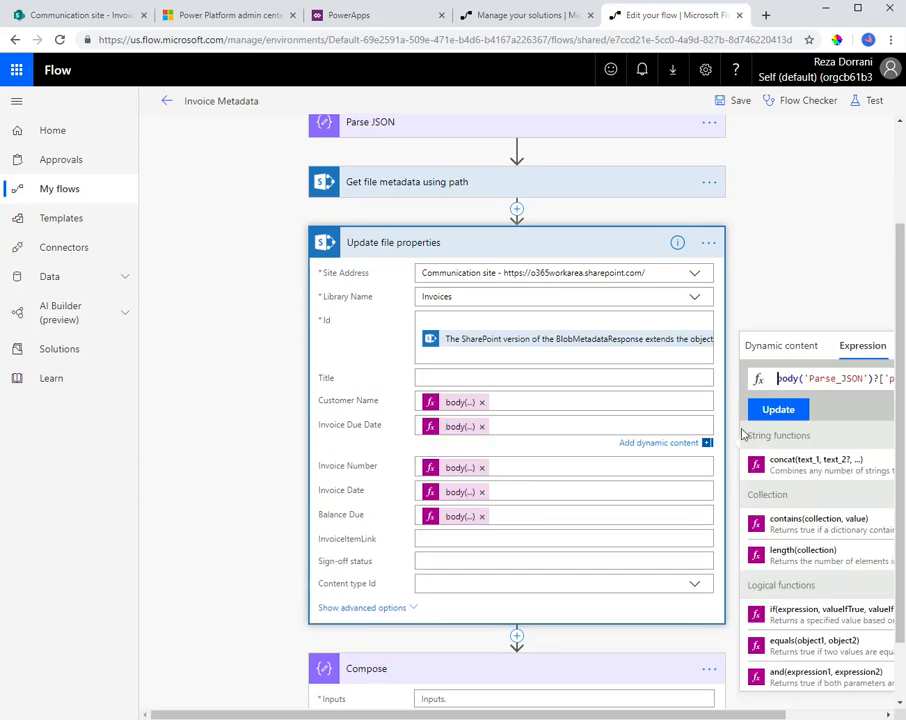
pyautogui.moveTo(774, 714); pyautogui.dragTo(876, 706)
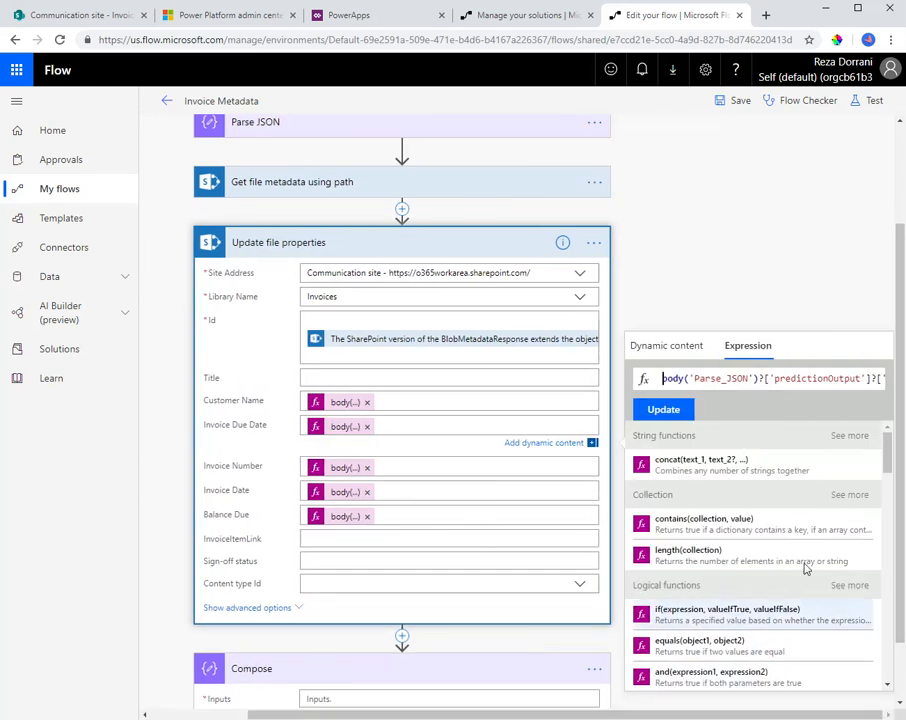
pyautogui.scroll(-2, 327, 580)
# Paste the copied expression for the Compose action's Inputs, replacing 'labels' with 'tables' and 'Due Date' with 'table_0'
pyautogui.click(320, 621)
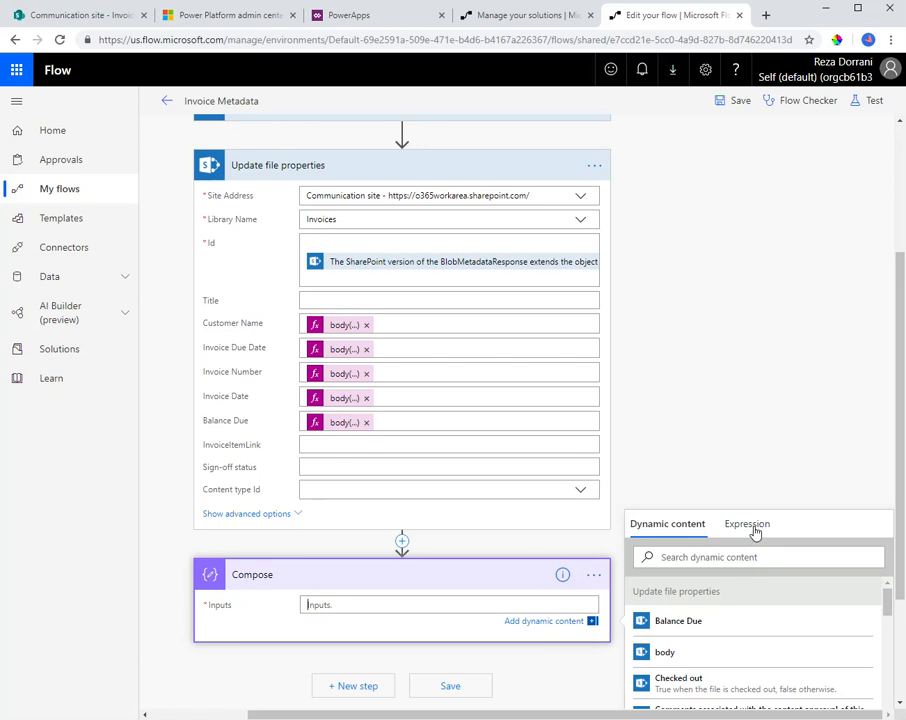
pyautogui.click(748, 527)
pyautogui.write("body('Parse_JSON')?['predictionOutput']?['labels']?['Due Date']?['value']")
pyautogui.doubleClick(711, 557)
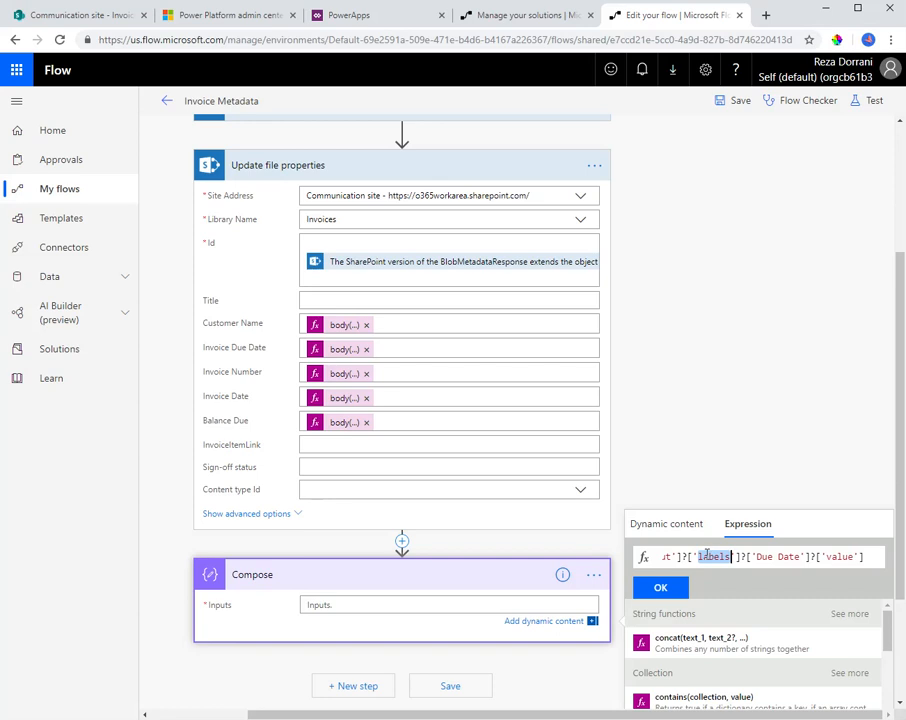
pyautogui.write('tables')
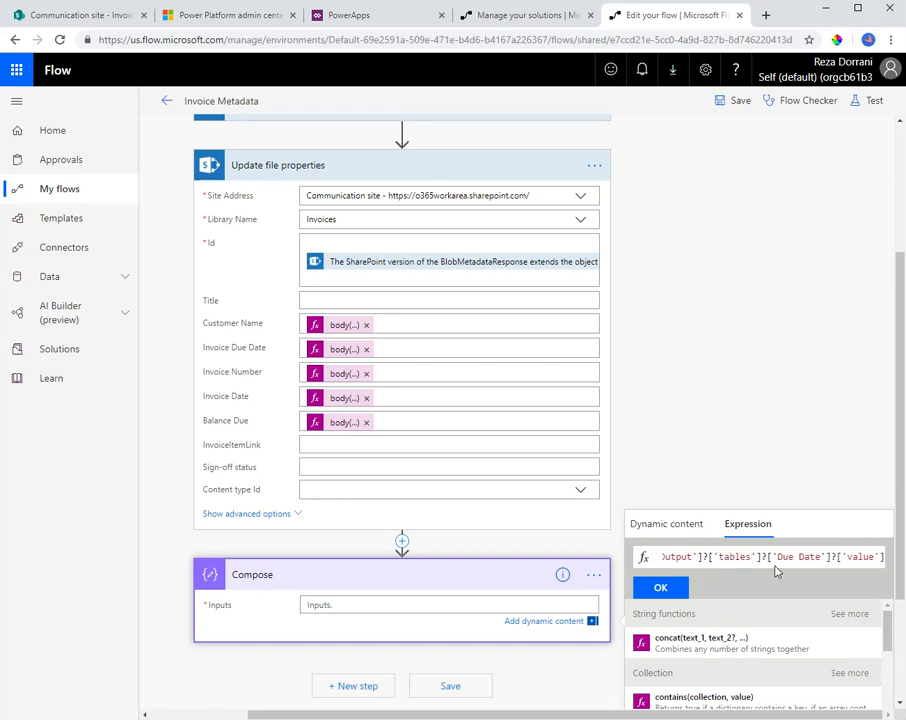
pyautogui.moveTo(779, 557); pyautogui.dragTo(820, 557)
pyautogui.write('tabl')
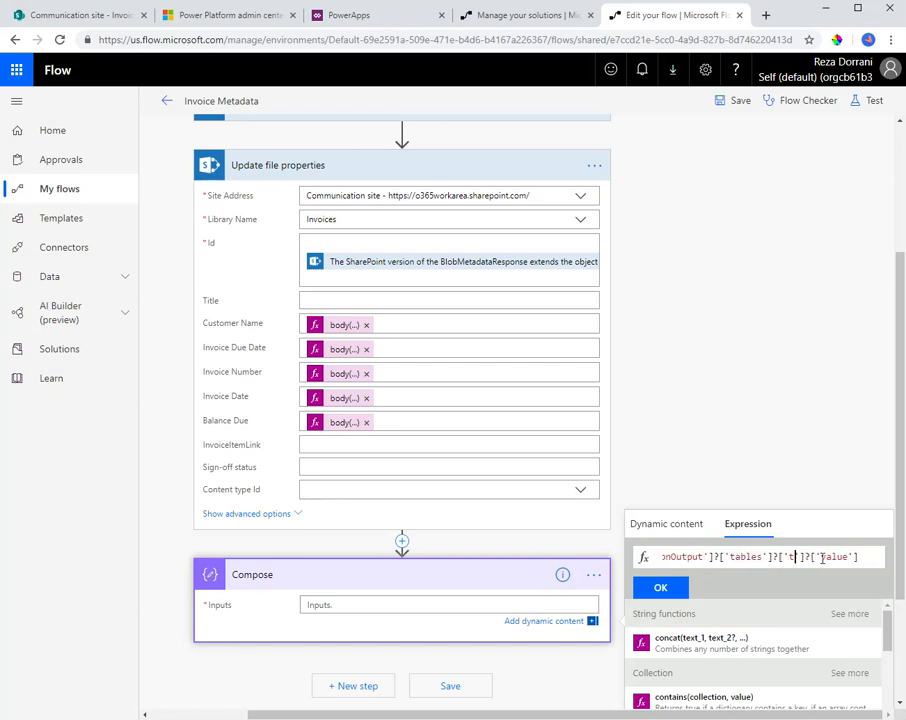
pyautogui.write('e_F')
# Switch to a.json in Visual Studio Code and trace the path from tables through table_0 to the entries array
pyautogui.hotkey('alt', 'Tab')
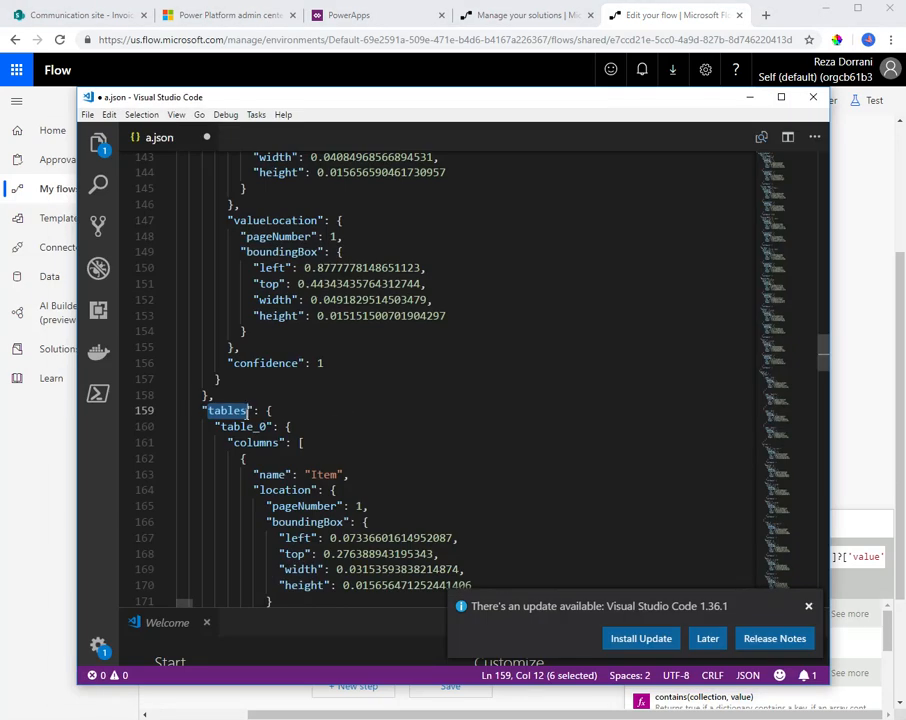
pyautogui.scroll(-2, 230, 415)
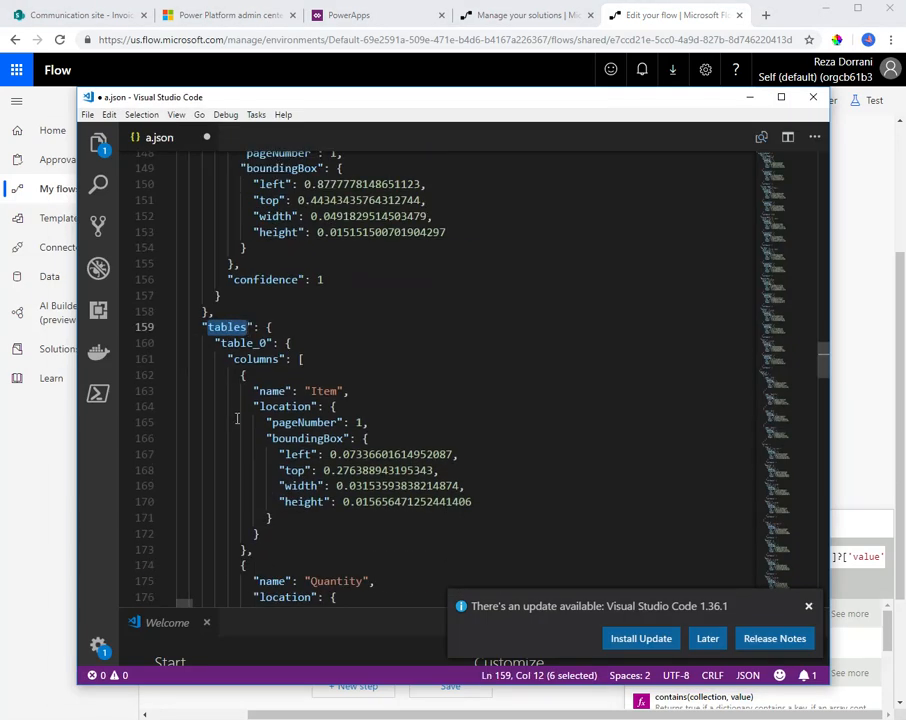
pyautogui.doubleClick(247, 343)
pyautogui.scroll(-3, 314, 456)
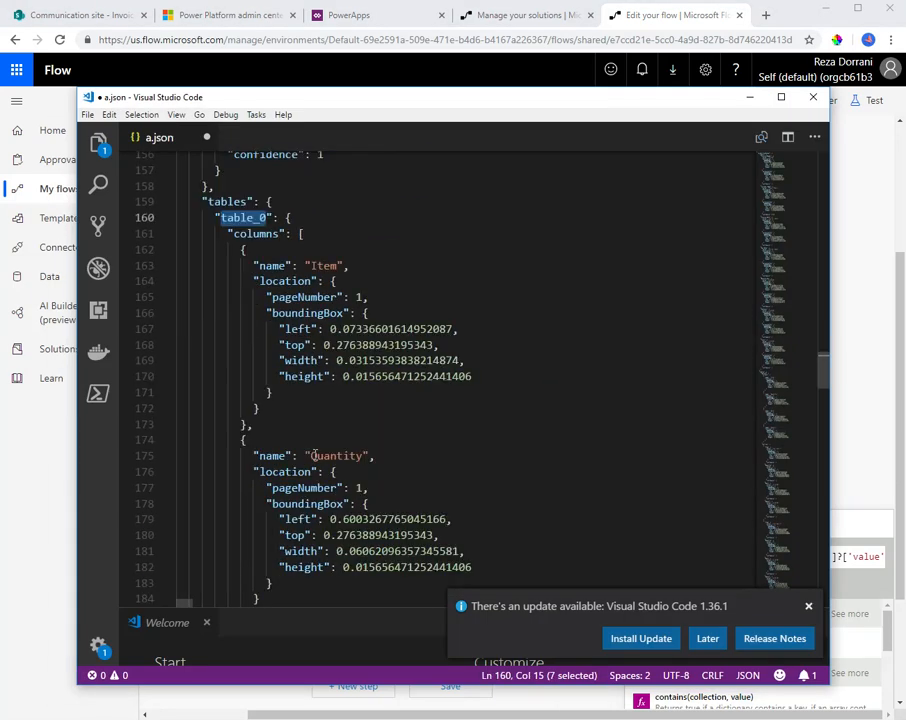
pyautogui.click(290, 218)
pyautogui.scroll(-14, 347, 455)
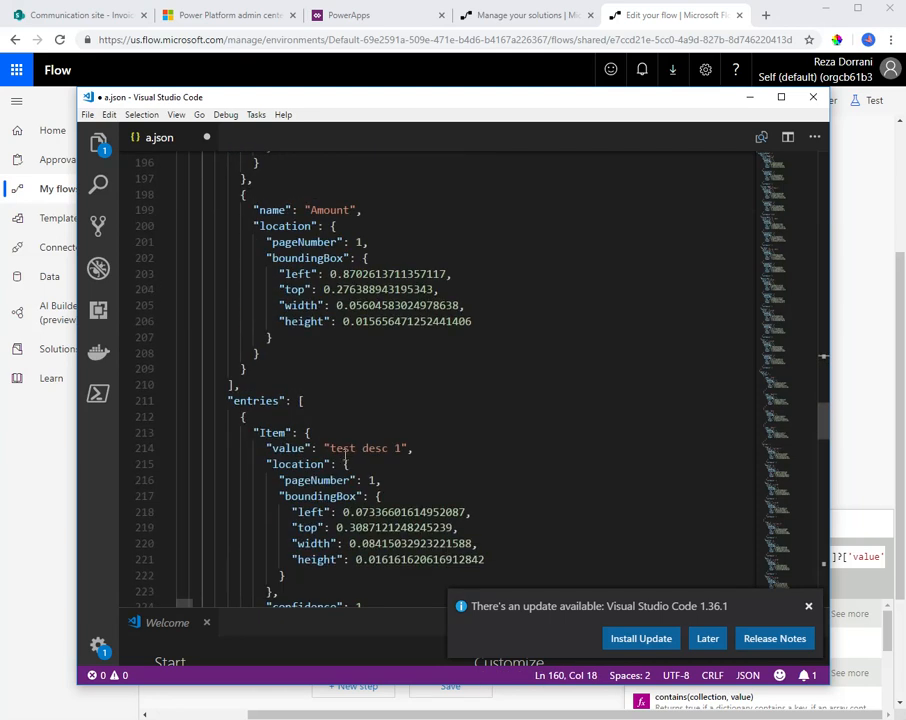
pyautogui.doubleClick(263, 401)
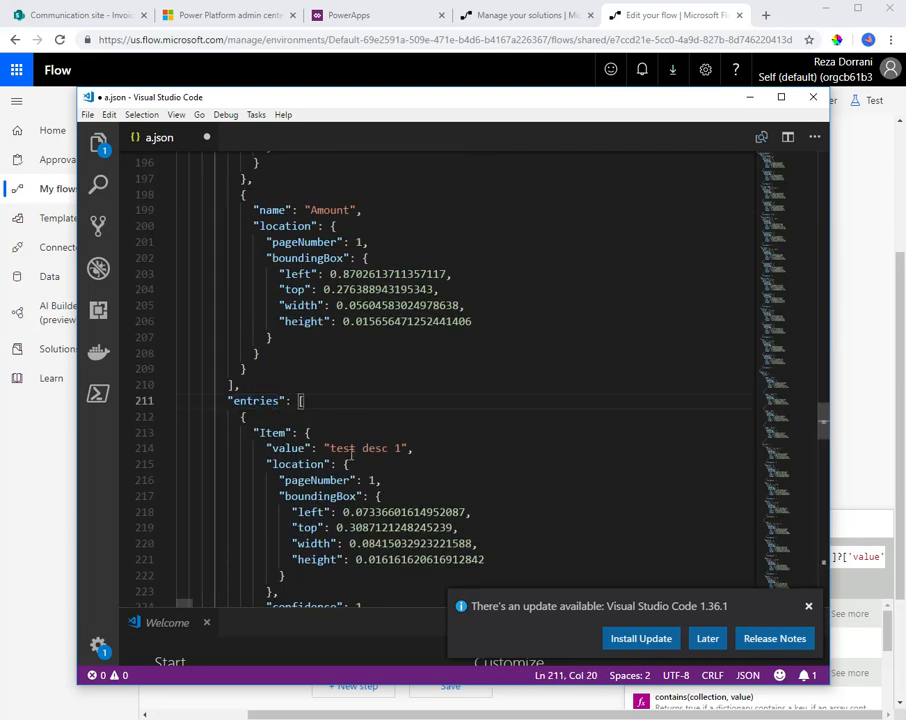
# Back in the flow, replace 'value' with 'entries' in the Compose expression and insert it as the Inputs value
pyautogui.click(750, 97)
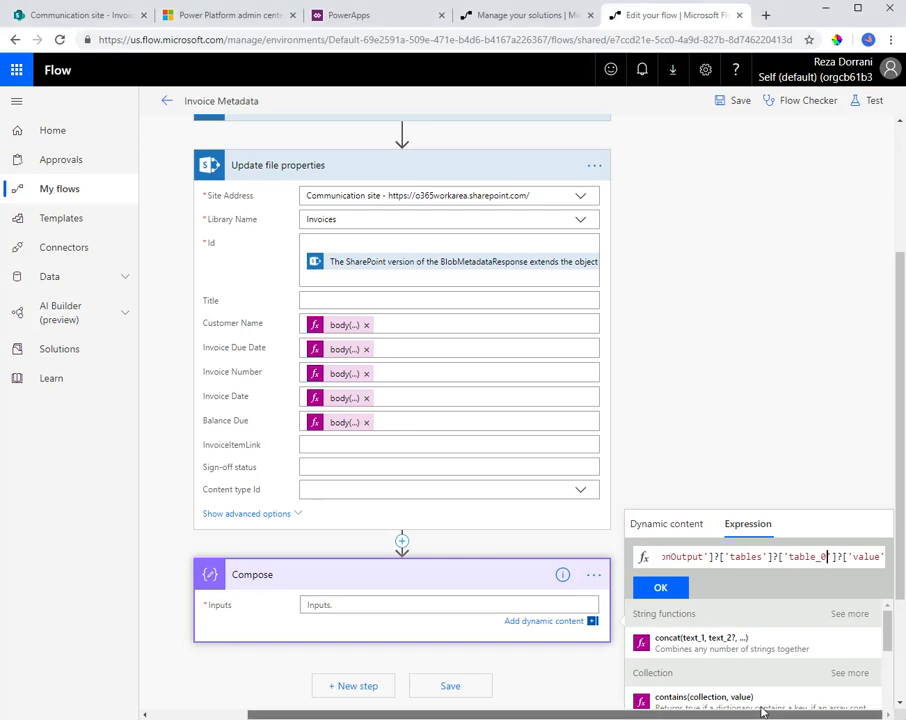
pyautogui.doubleClick(862, 557)
pyautogui.write('entries')
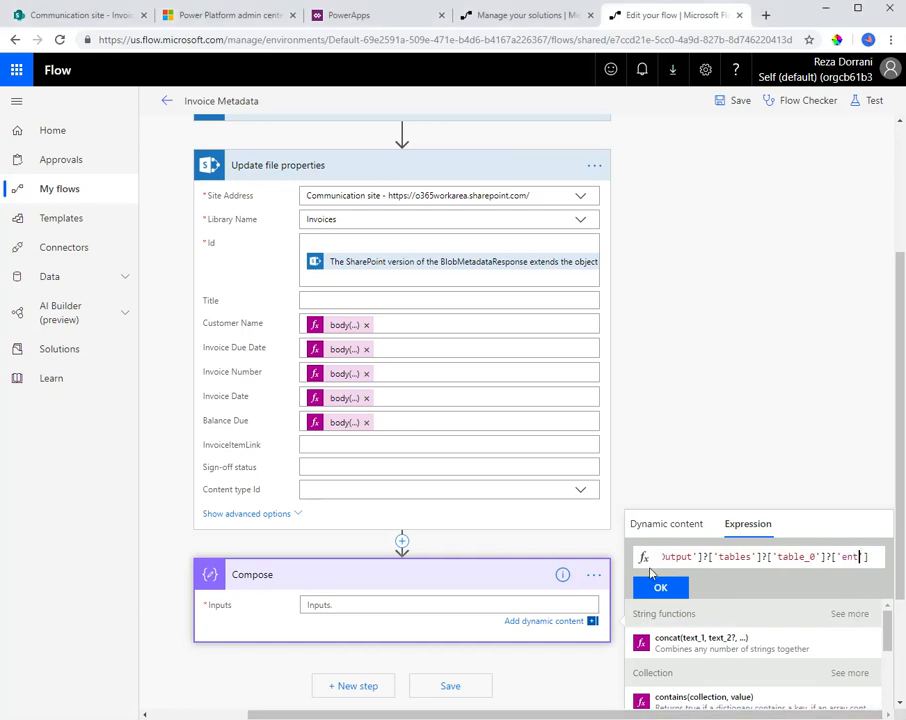
pyautogui.click(660, 587)
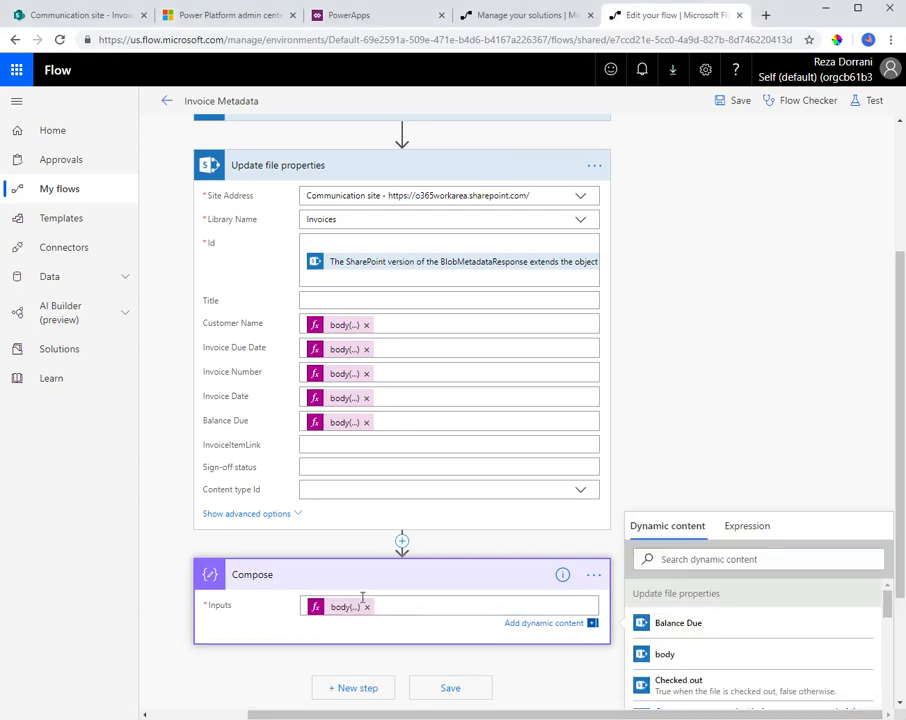
# Save and test the flow using data from the oldest listed previous run, and inspect the Compose action's output
pyautogui.click(872, 103)
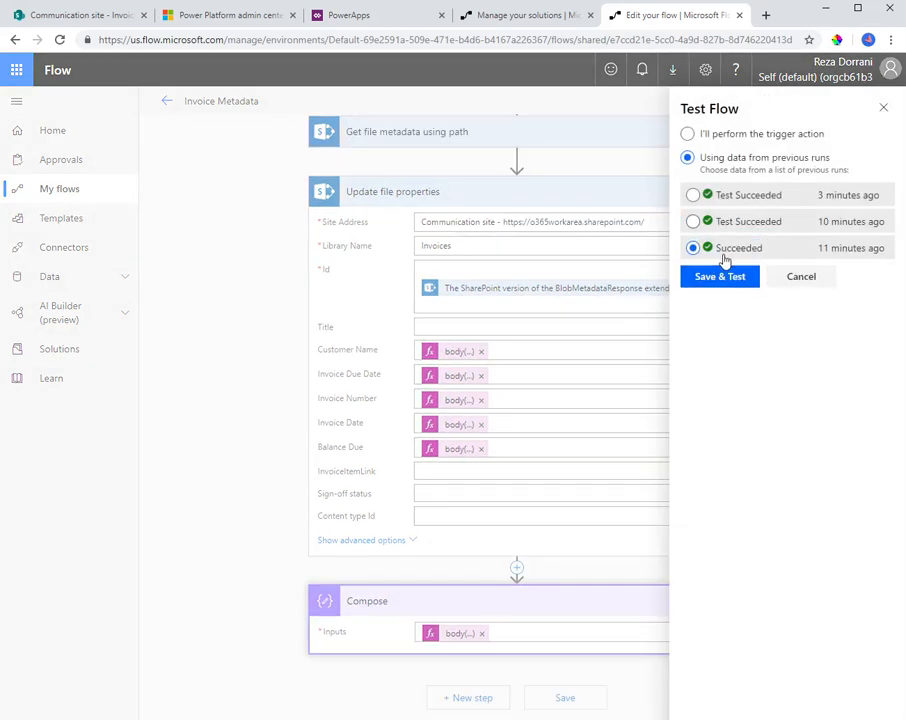
pyautogui.click(720, 265)
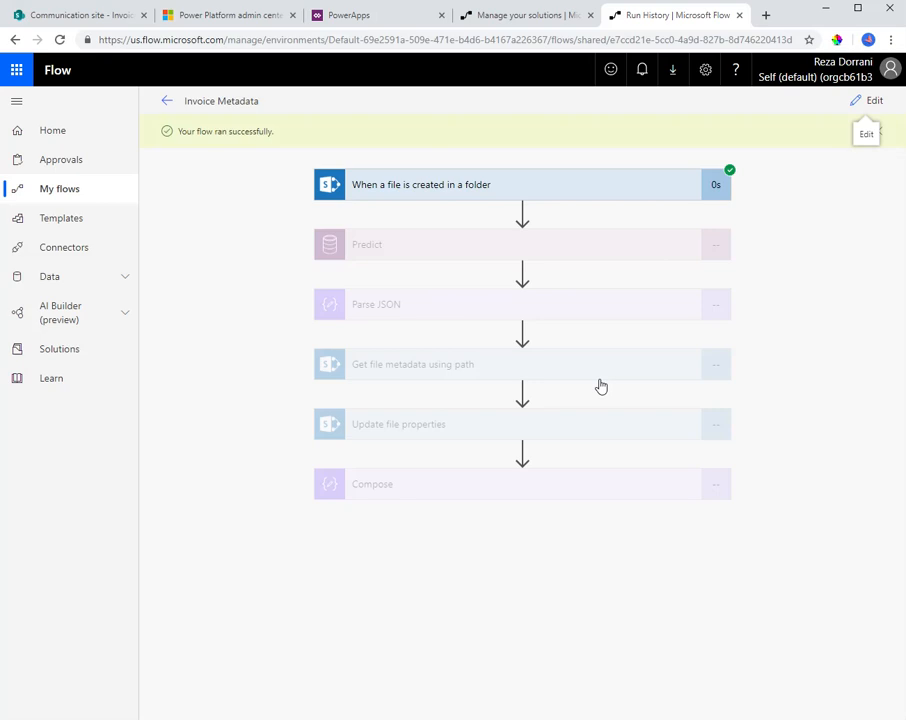
pyautogui.click(427, 490)
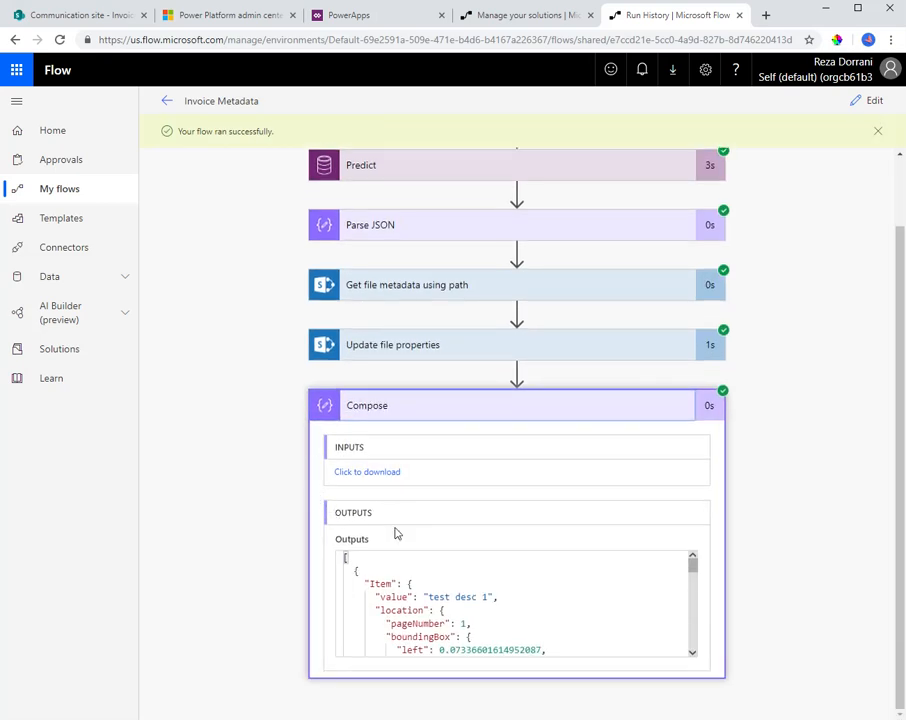
pyautogui.scroll(-1, 407, 585)
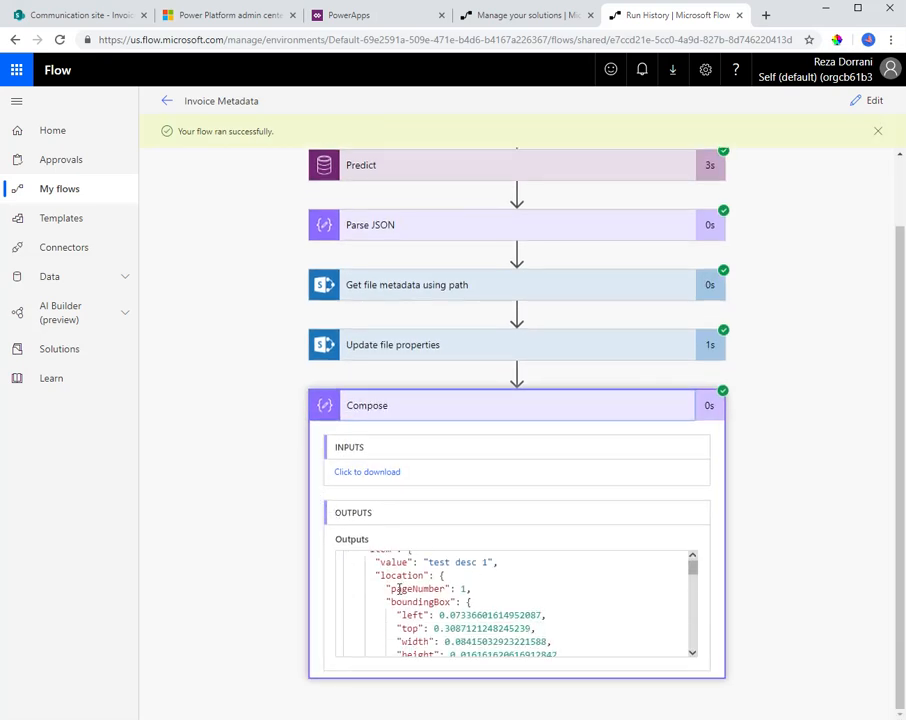
# Copy the Compose action's full output and paste it over the entire contents of a.json in Visual Studio Code
pyautogui.hotkey('ctrl', 'a')
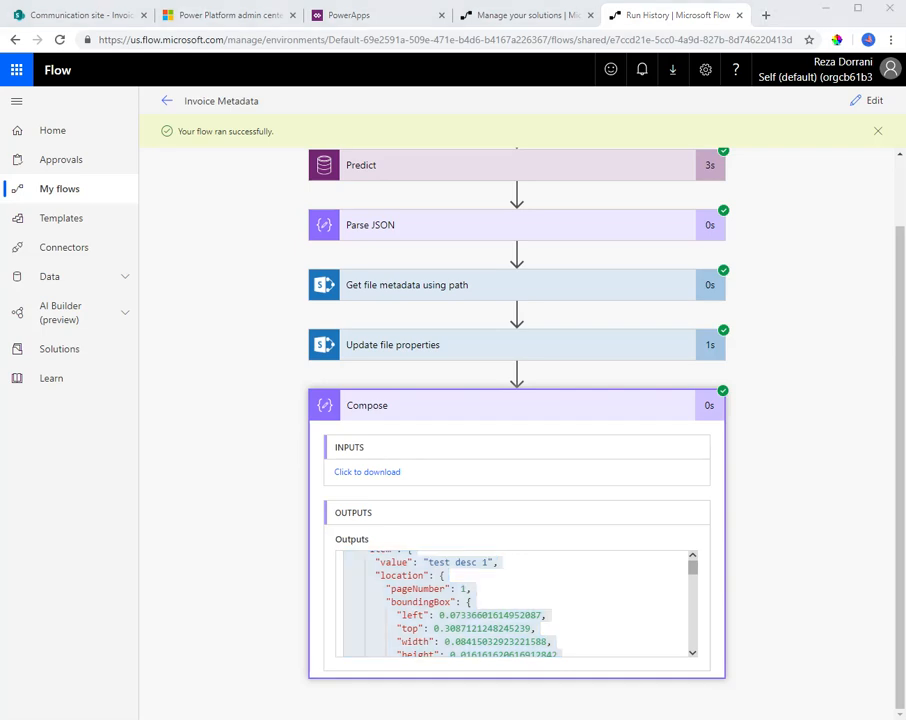
pyautogui.hotkey('alt', 'Tab')
pyautogui.click(378, 299)
pyautogui.hotkey('ctrl', 'a')
pyautogui.hotkey('ctrl', 'v')
pyautogui.scroll(3, 376, 311)
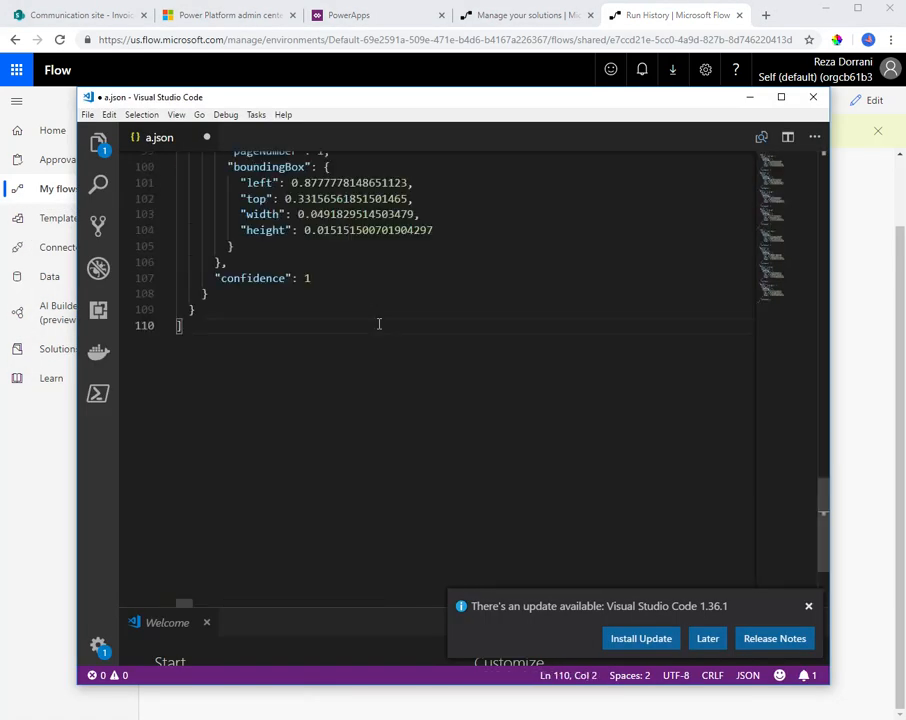
# Examine how each entry object in a.json groups its Item, Quantity, Rate and Amount values, and return to the flow run
pyautogui.scroll(20, 379, 323)
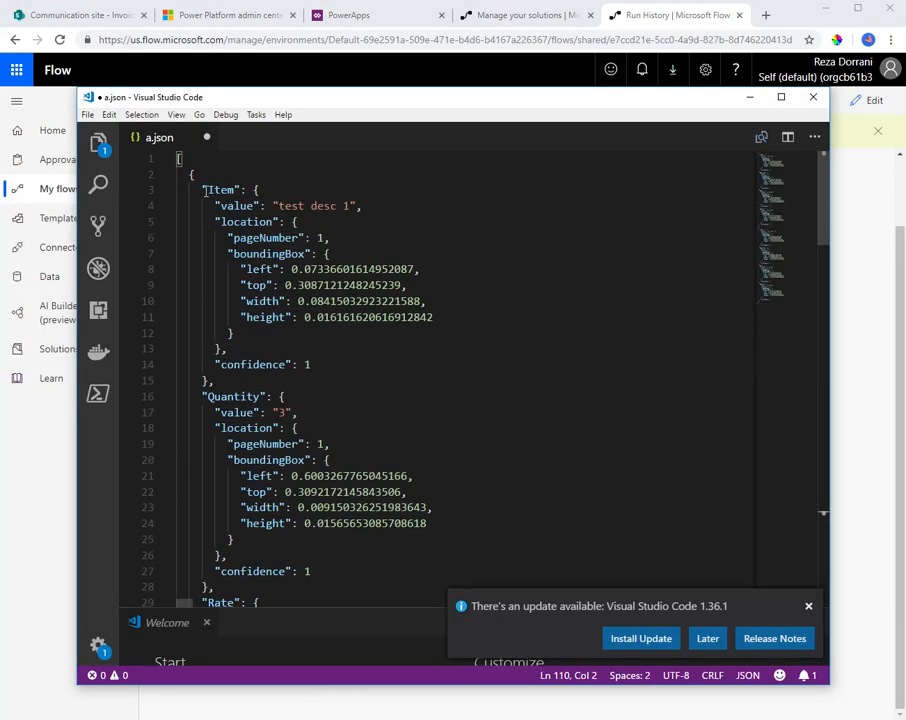
pyautogui.scroll(-9, 225, 198)
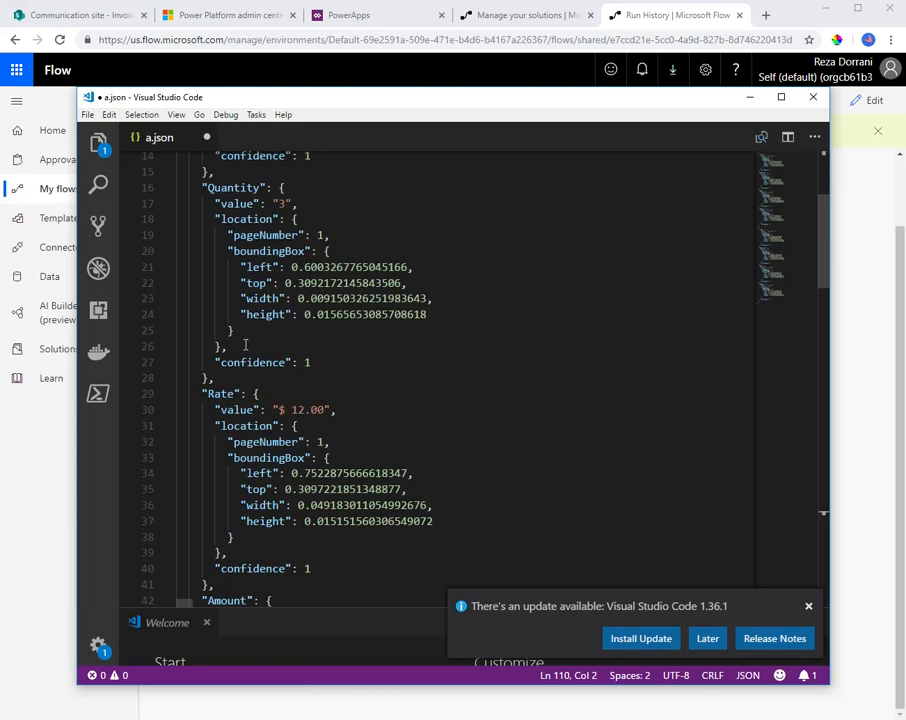
pyautogui.scroll(10, 245, 344)
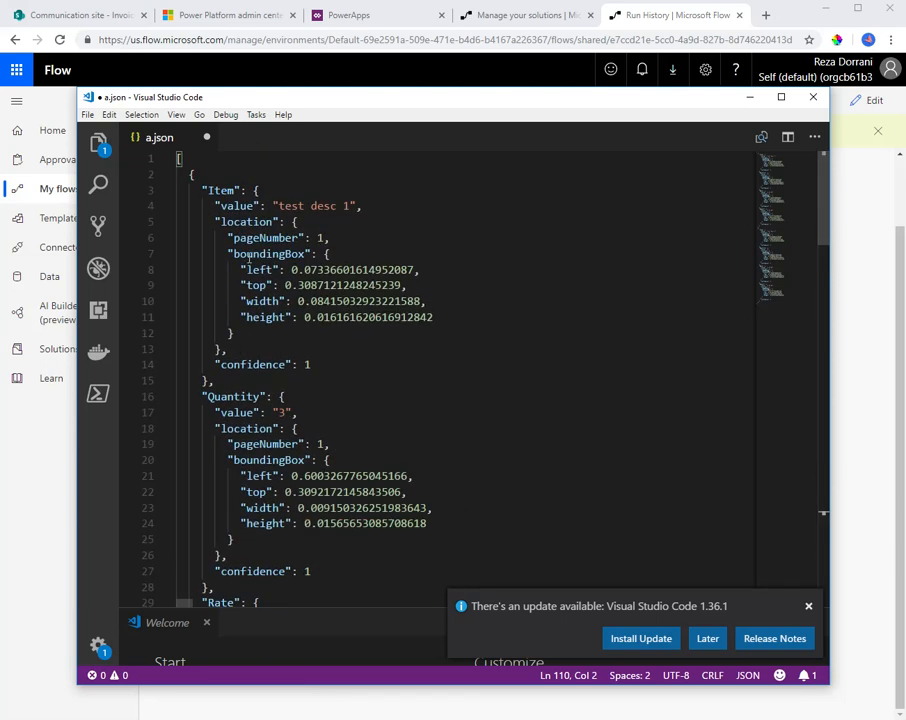
pyautogui.click(199, 181)
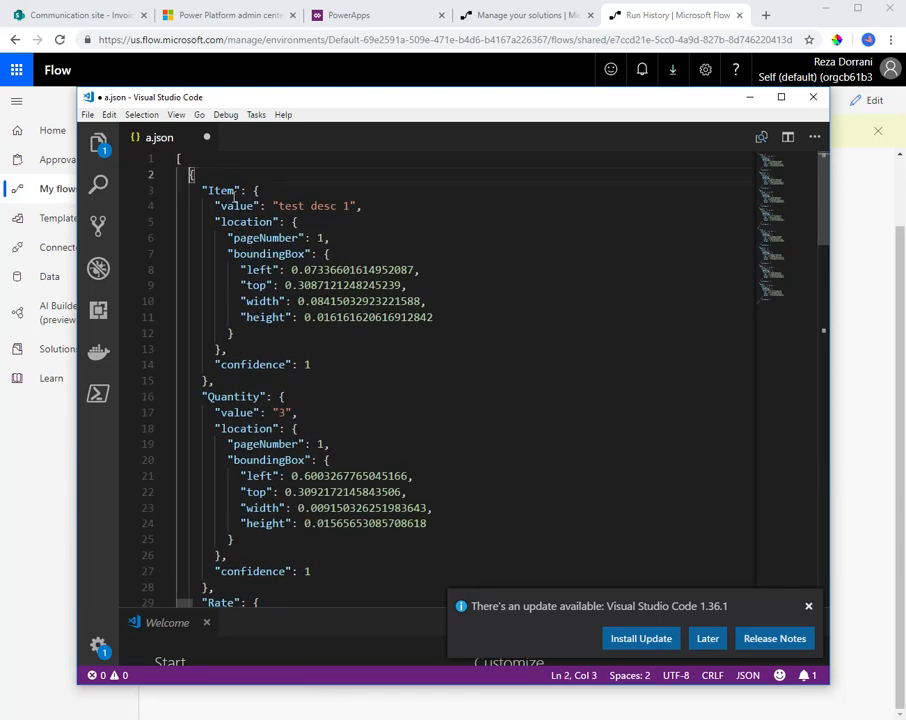
pyautogui.scroll(-14, 255, 195)
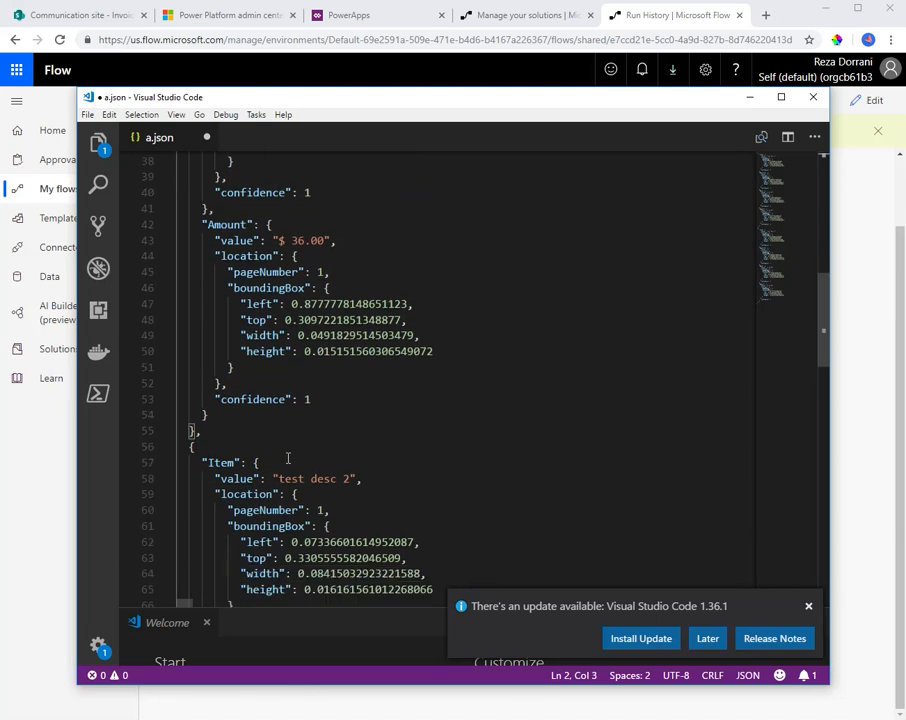
pyautogui.click(200, 363)
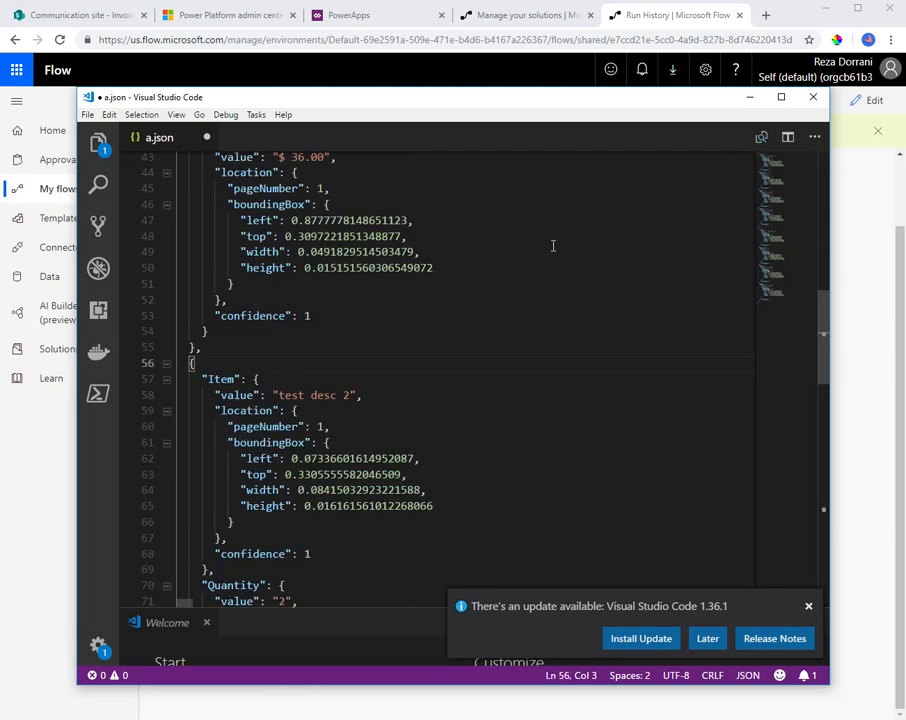
pyautogui.click(750, 97)
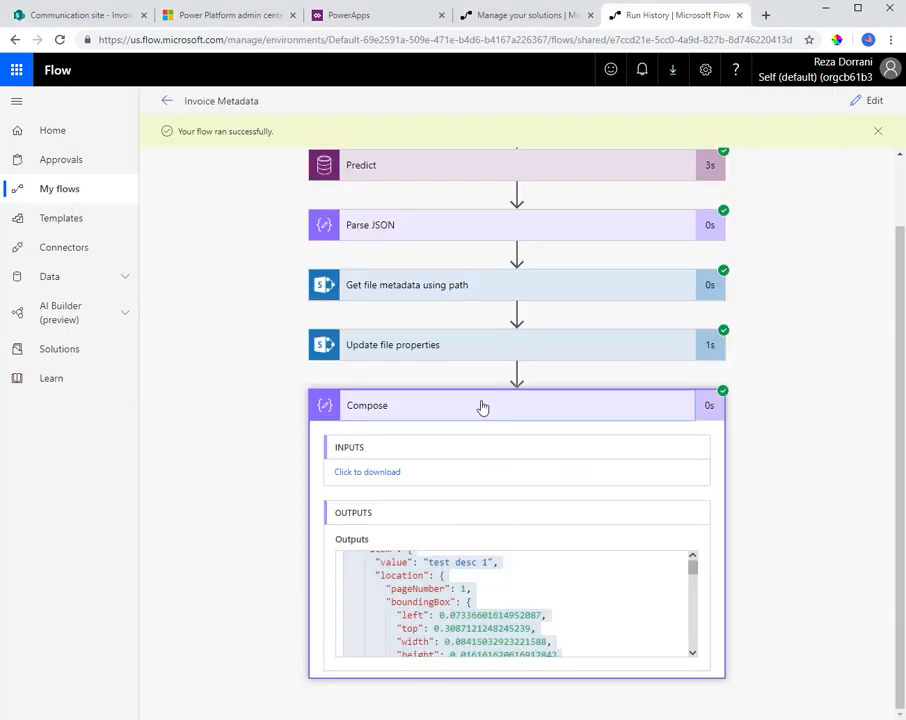
# Reopen the Invoice Metadata flow for editing and add an Apply to each control after the Compose action
pyautogui.click(481, 406)
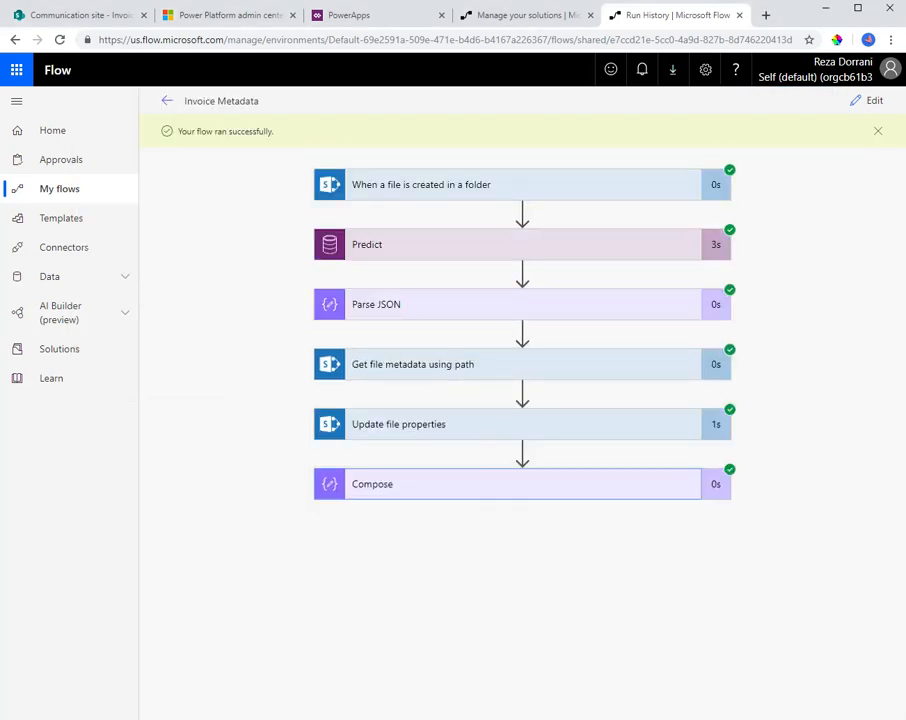
pyautogui.click(876, 103)
pyautogui.click(503, 380)
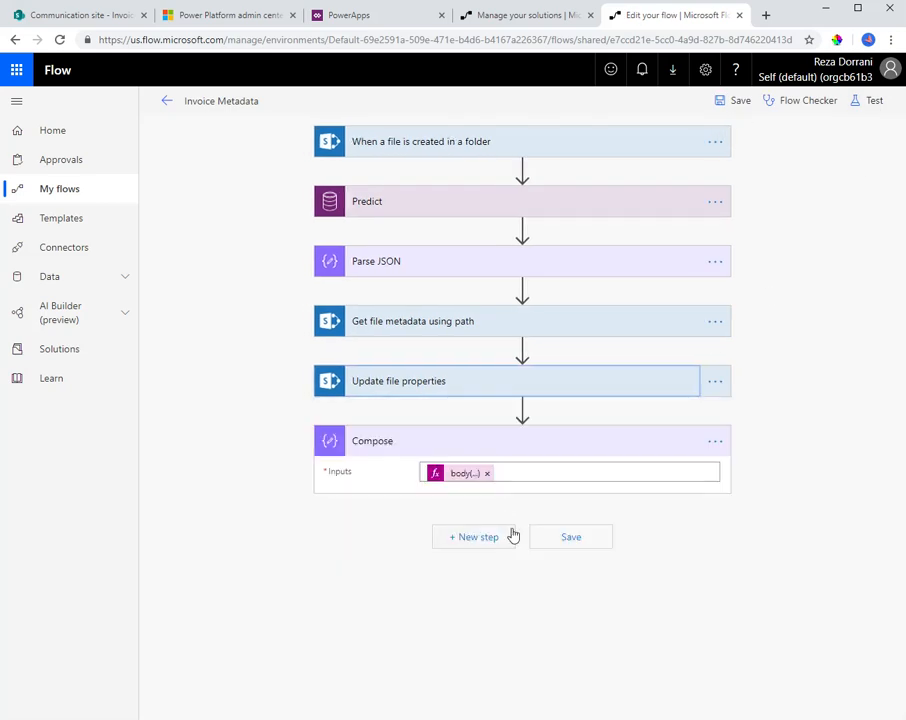
pyautogui.click(486, 540)
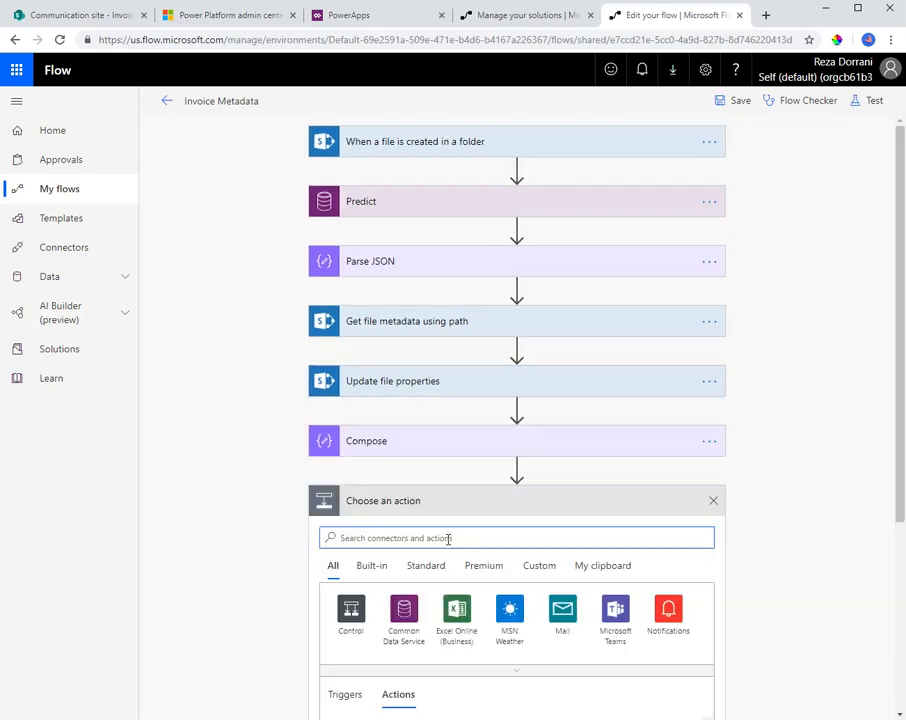
pyautogui.scroll(-3, 358, 620)
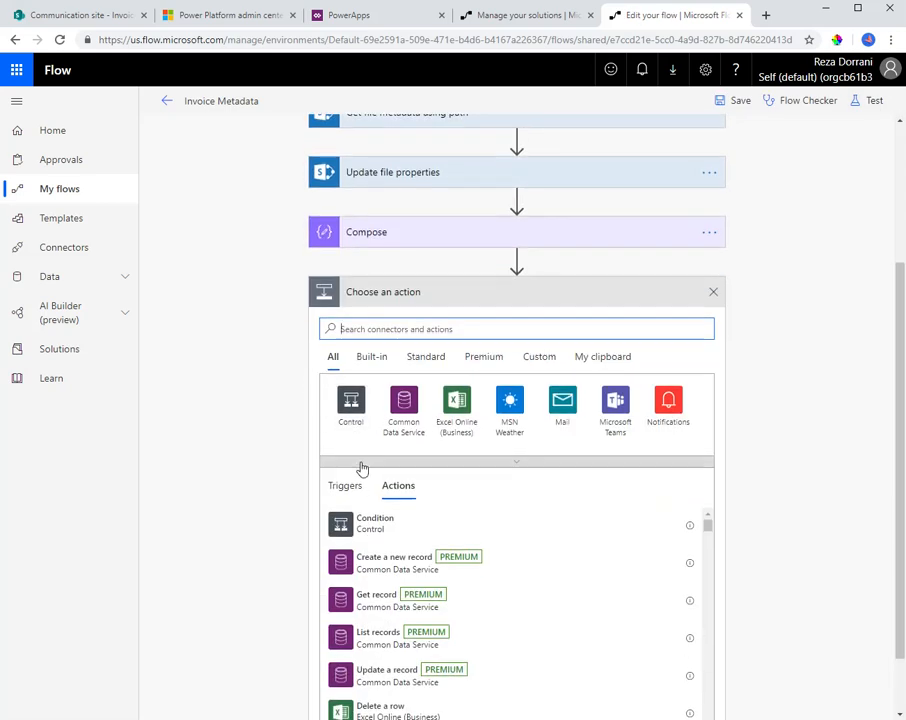
pyautogui.click(351, 410)
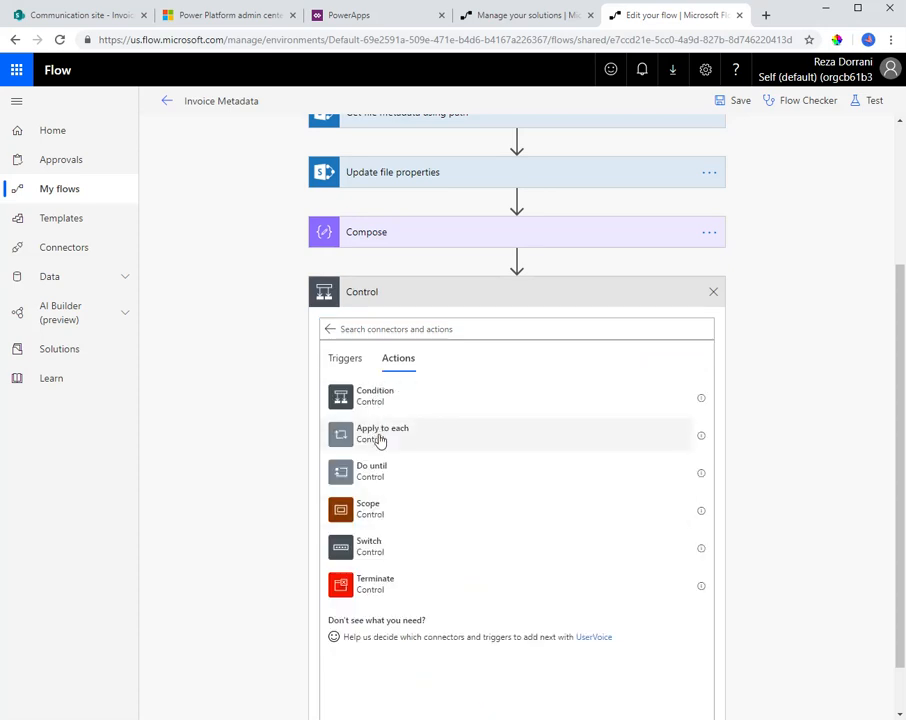
pyautogui.click(378, 436)
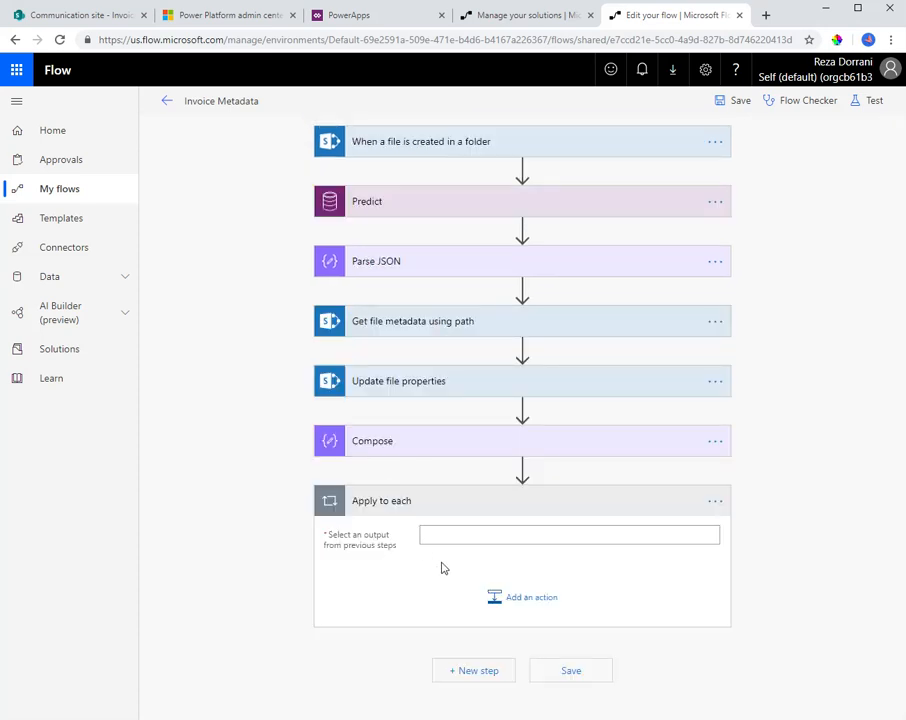
# Copy the expression from the Compose action's Inputs and insert it as the output that Apply to each loops over
pyautogui.click(429, 440)
pyautogui.doubleClick(455, 481)
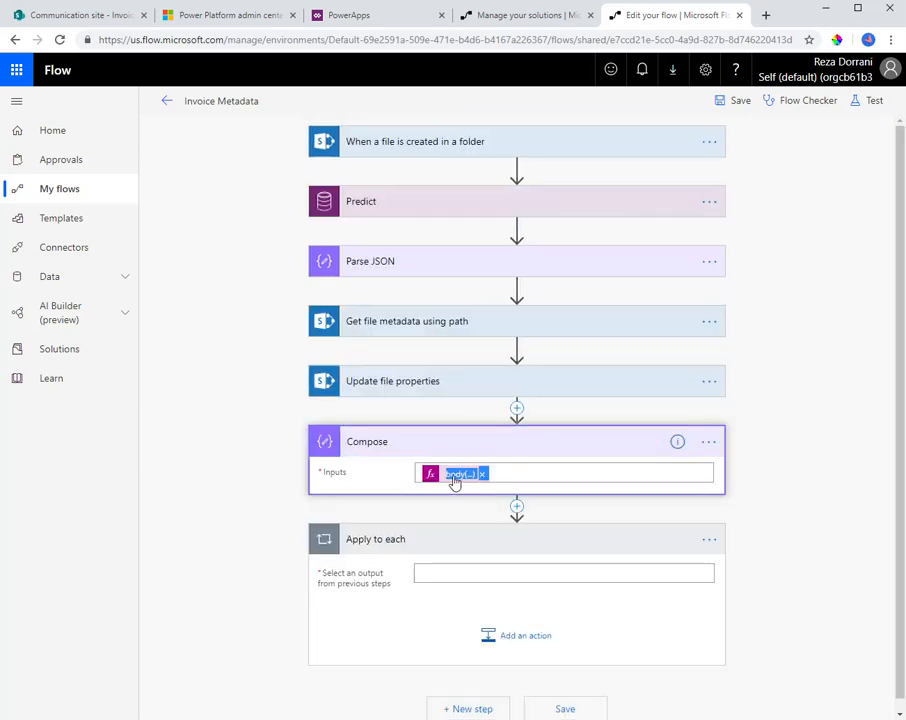
pyautogui.click(803, 430)
pyautogui.hotkey('ctrl', 'a')
pyautogui.click(471, 583)
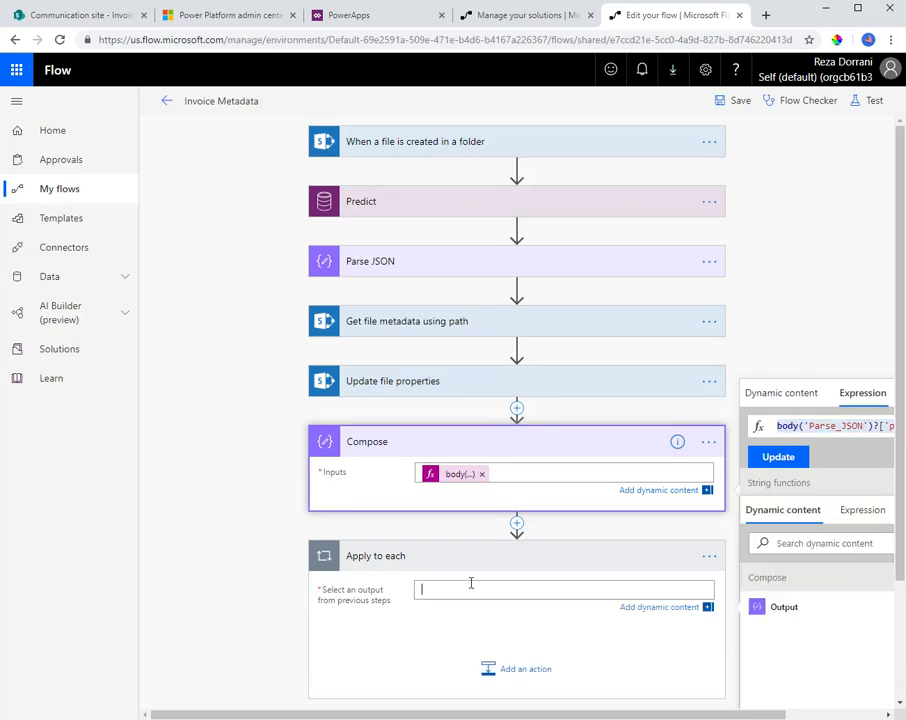
pyautogui.click(860, 492)
pyautogui.hotkey('ctrl', 'v')
pyautogui.click(776, 556)
# Search for 'create item' and add the SharePoint Create item action inside the Apply to each loop
pyautogui.scroll(-2, 532, 516)
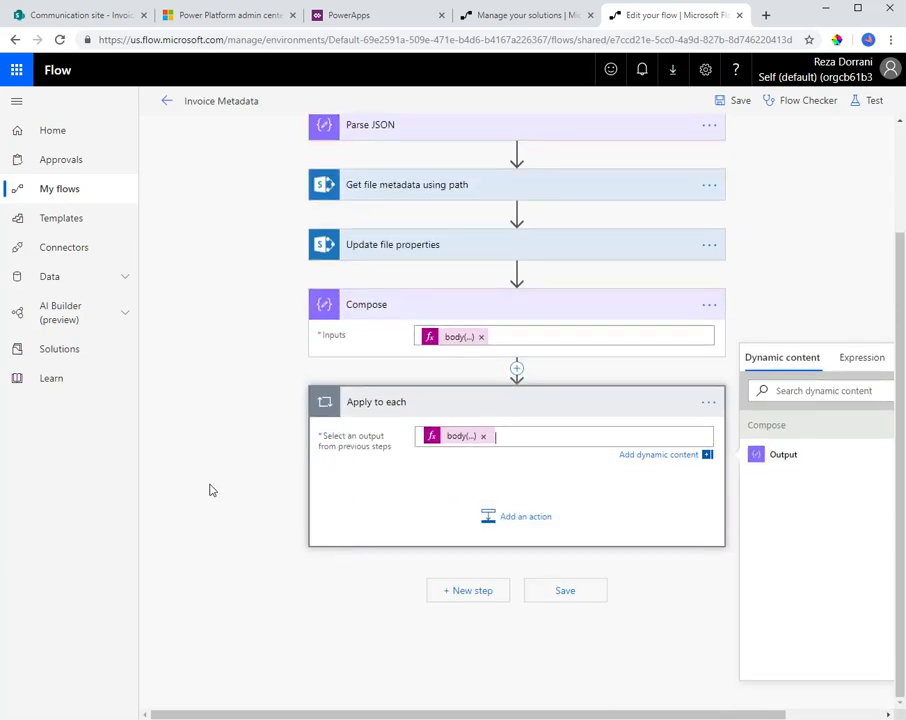
pyautogui.click(514, 518)
pyautogui.write('cr')
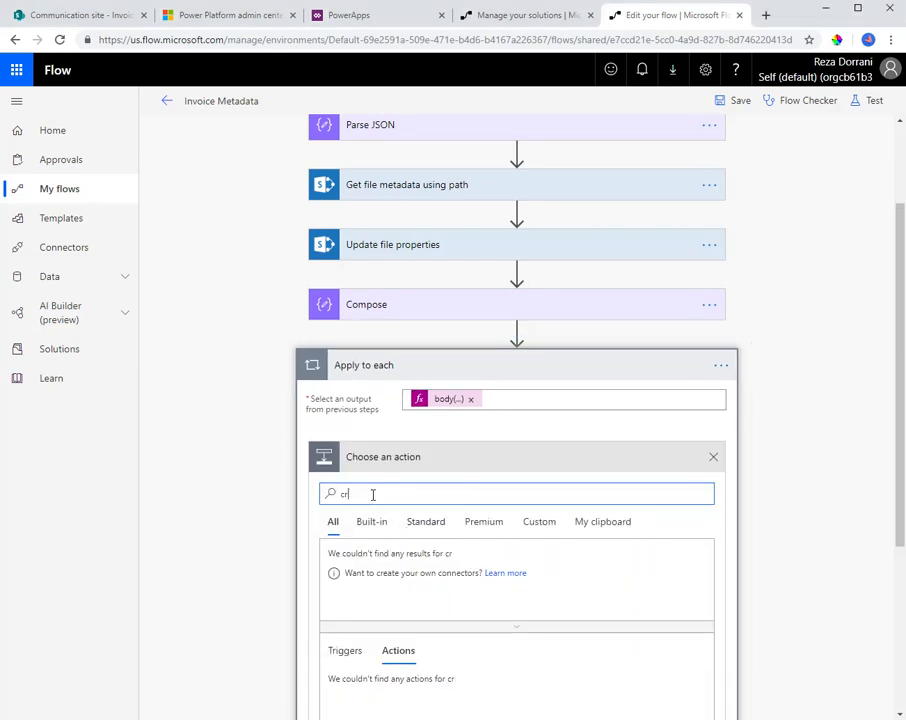
pyautogui.write('eate item')
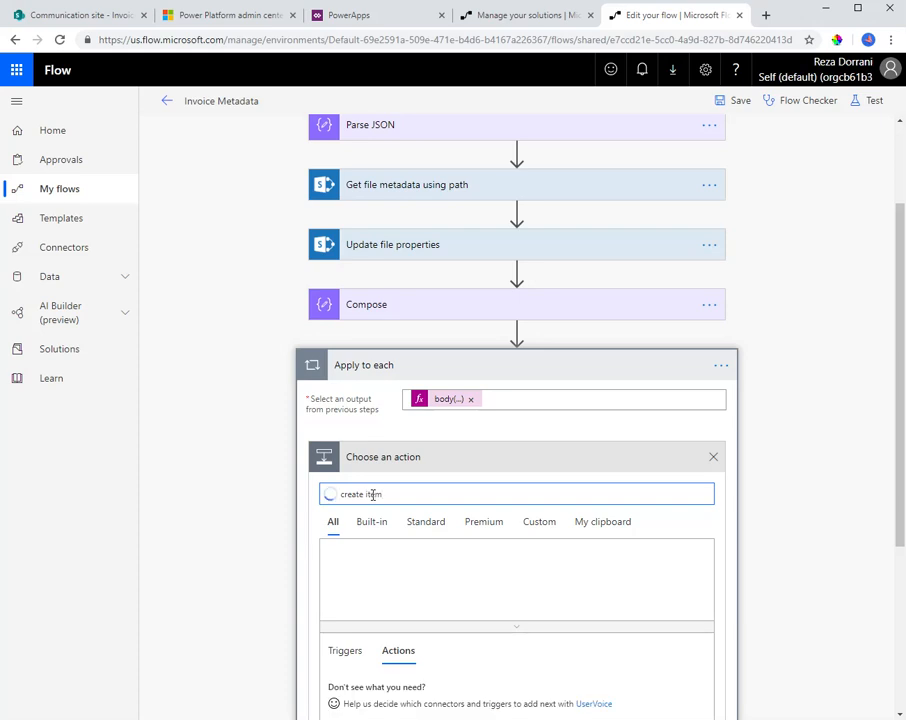
pyautogui.scroll(-2, 396, 590)
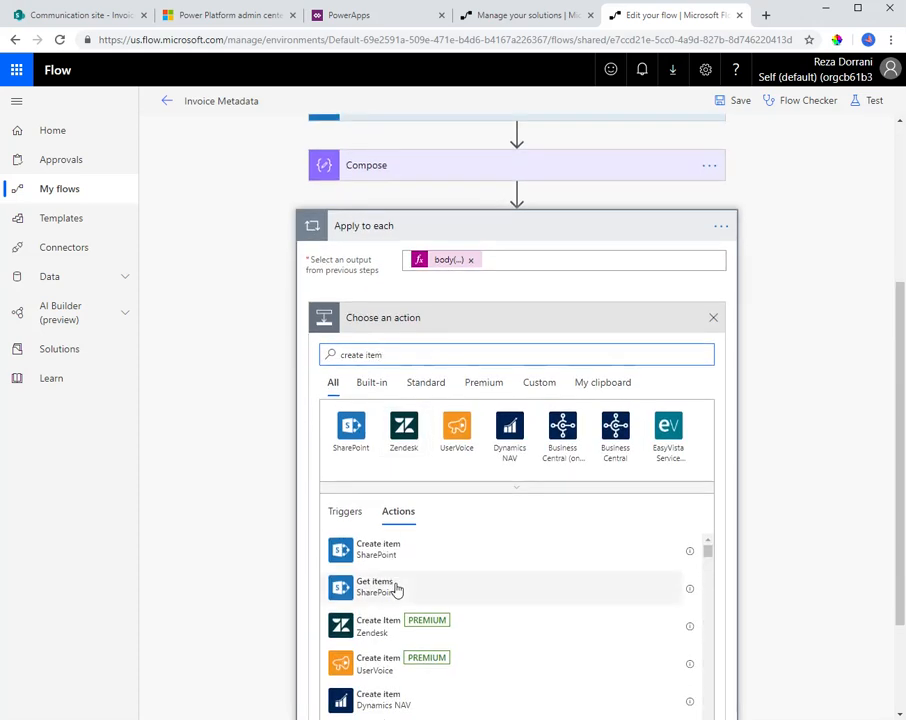
pyautogui.click(395, 555)
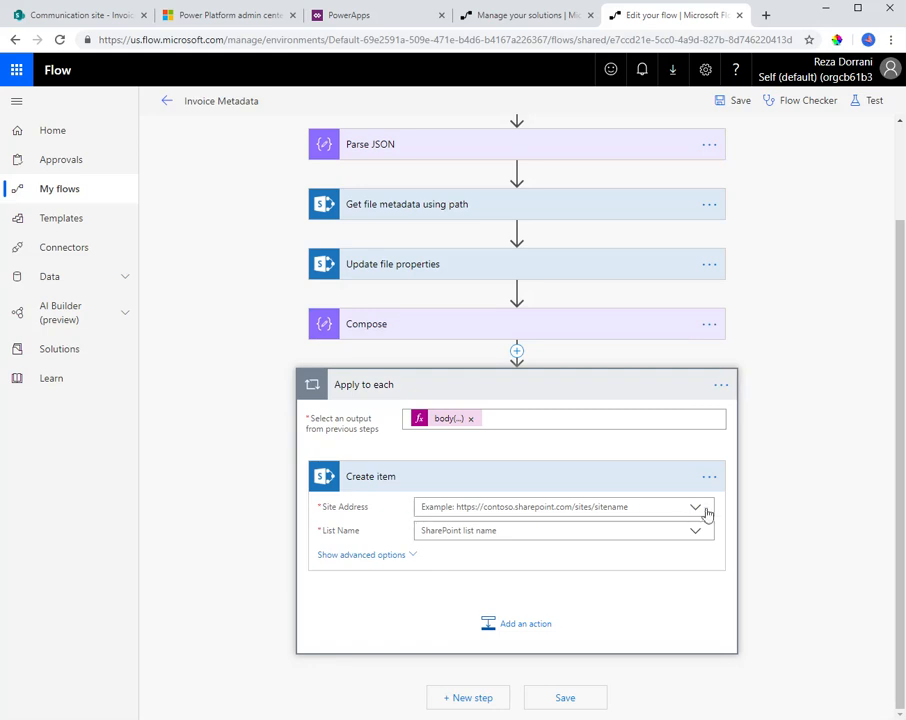
# Set Create item's Site Address to the Communication site and List Name to Invoice Info, and show its advanced options
pyautogui.click(694, 507)
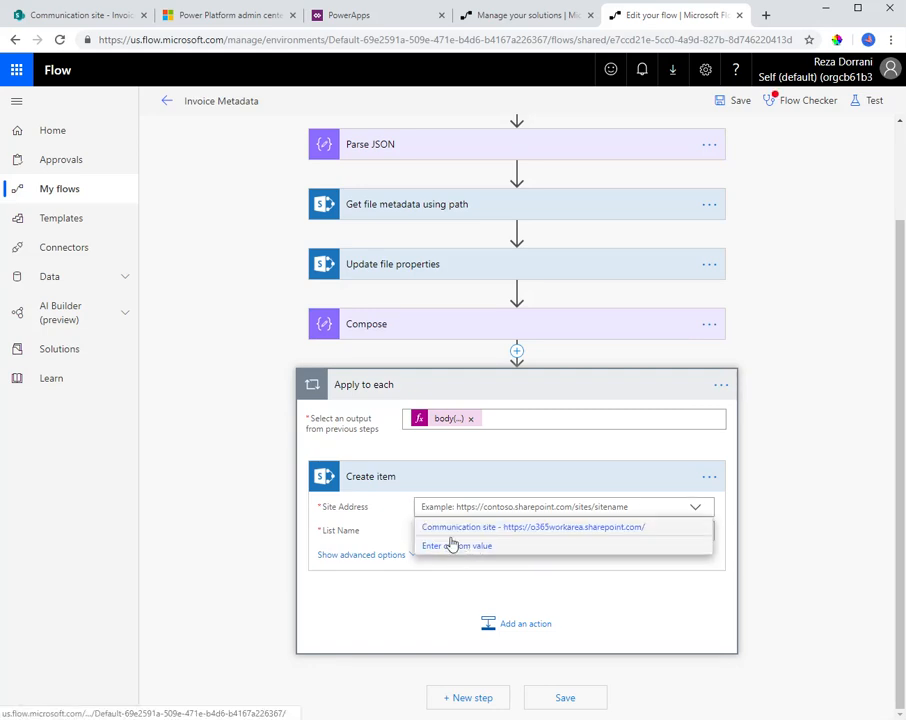
pyautogui.click(457, 527)
pyautogui.click(483, 530)
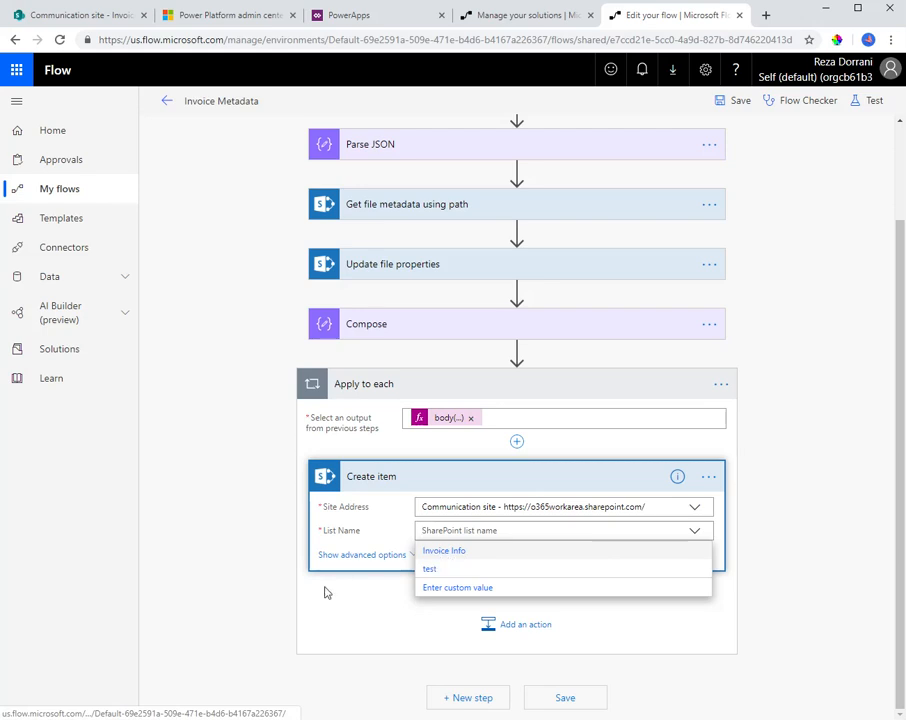
pyautogui.click(434, 553)
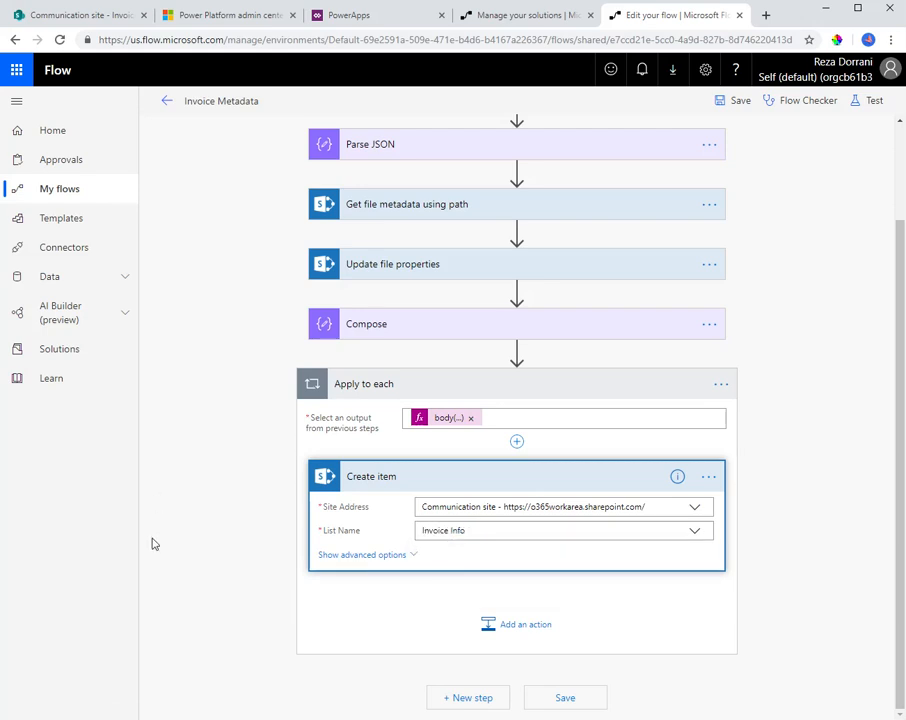
pyautogui.click(411, 555)
pyautogui.click(435, 418)
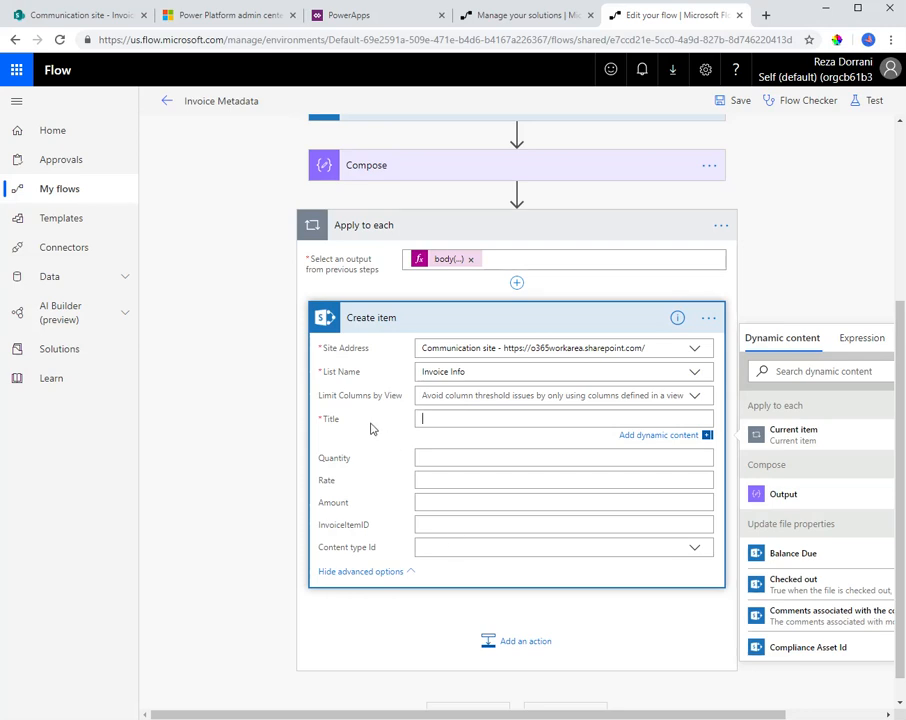
# Switch to a.json in Visual Studio Code and trace the path from Item to its value property in the first entry
pyautogui.hotkey('alt', 'Tab')
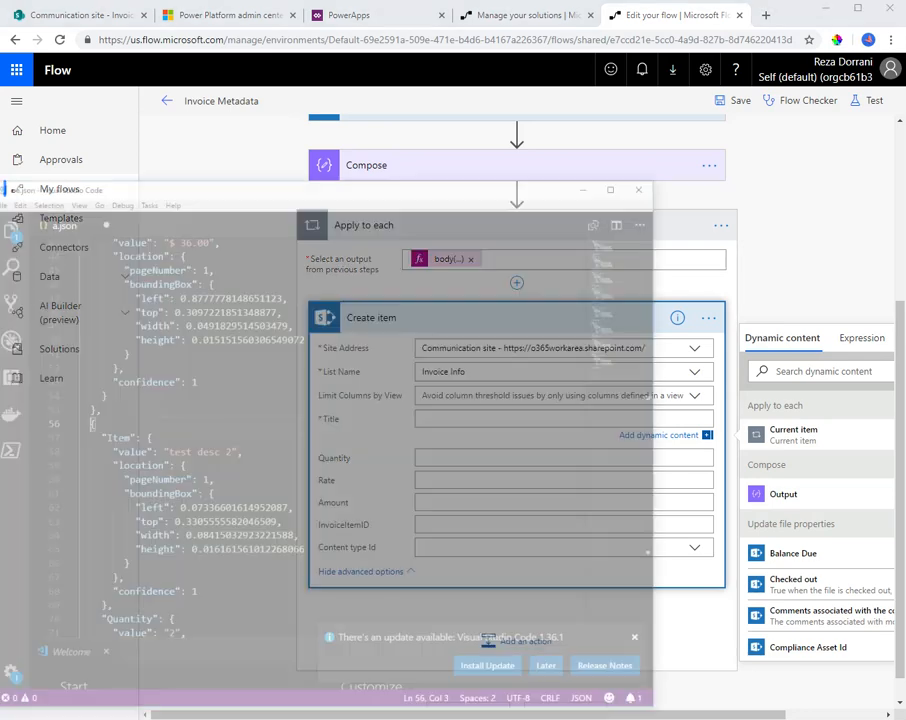
pyautogui.scroll(12, 386, 423)
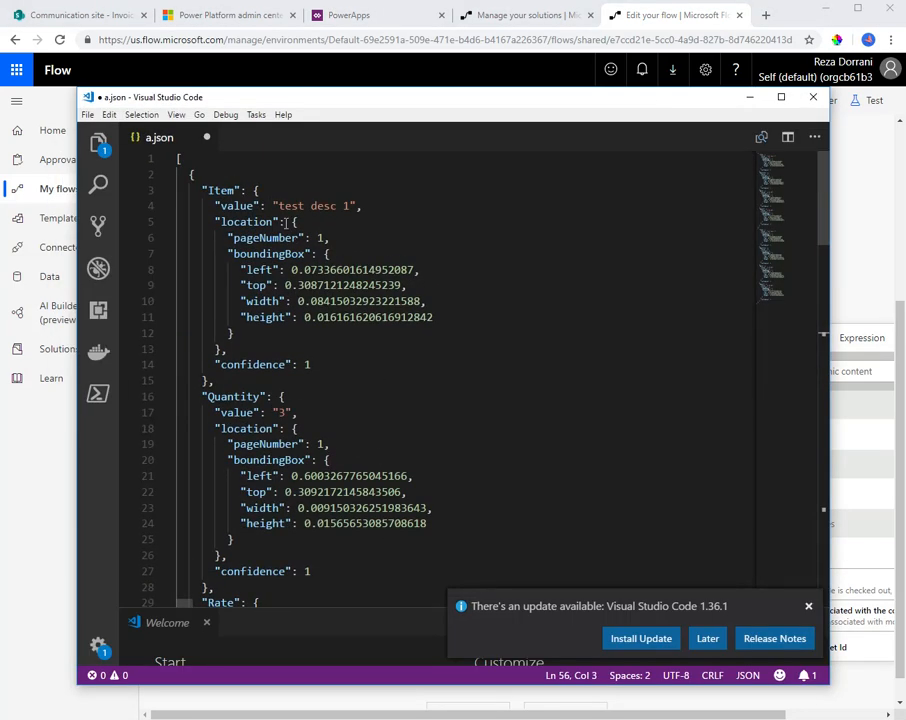
pyautogui.click(278, 205)
pyautogui.click(222, 204)
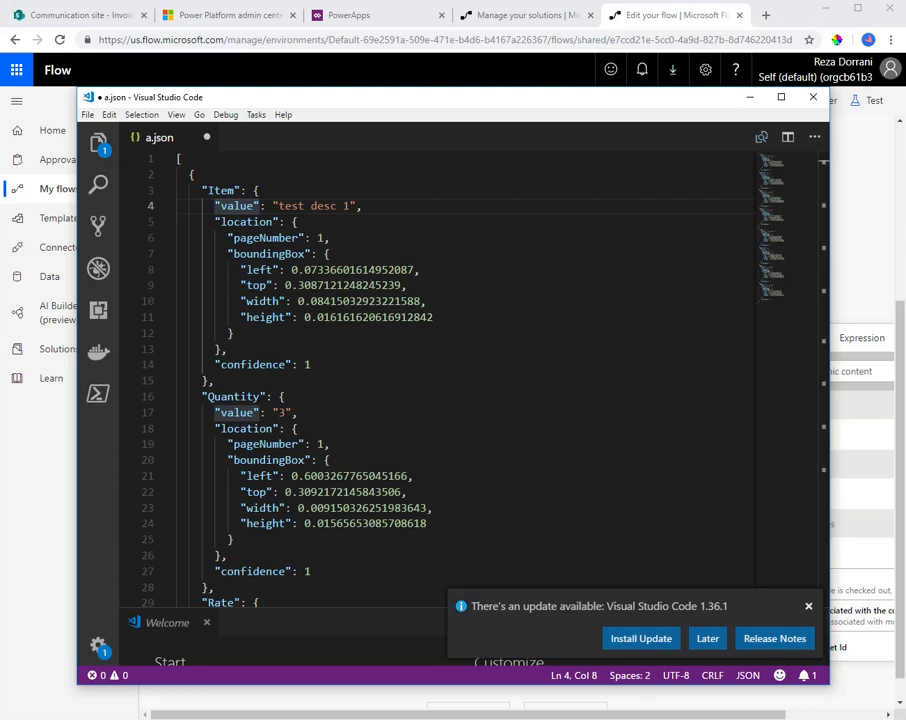
pyautogui.doubleClick(214, 191)
pyautogui.doubleClick(239, 205)
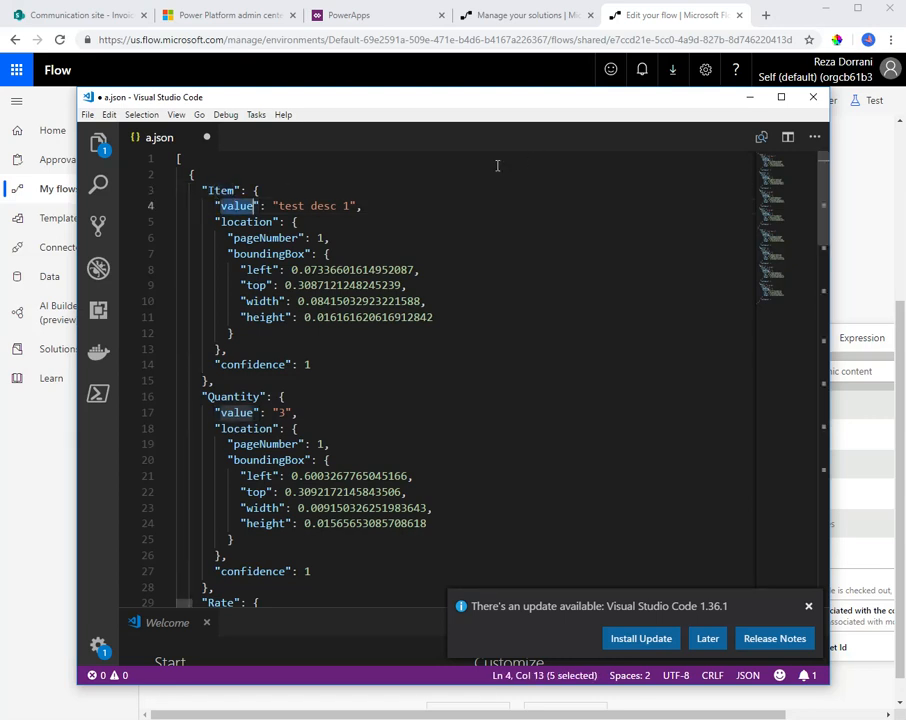
pyautogui.click(750, 97)
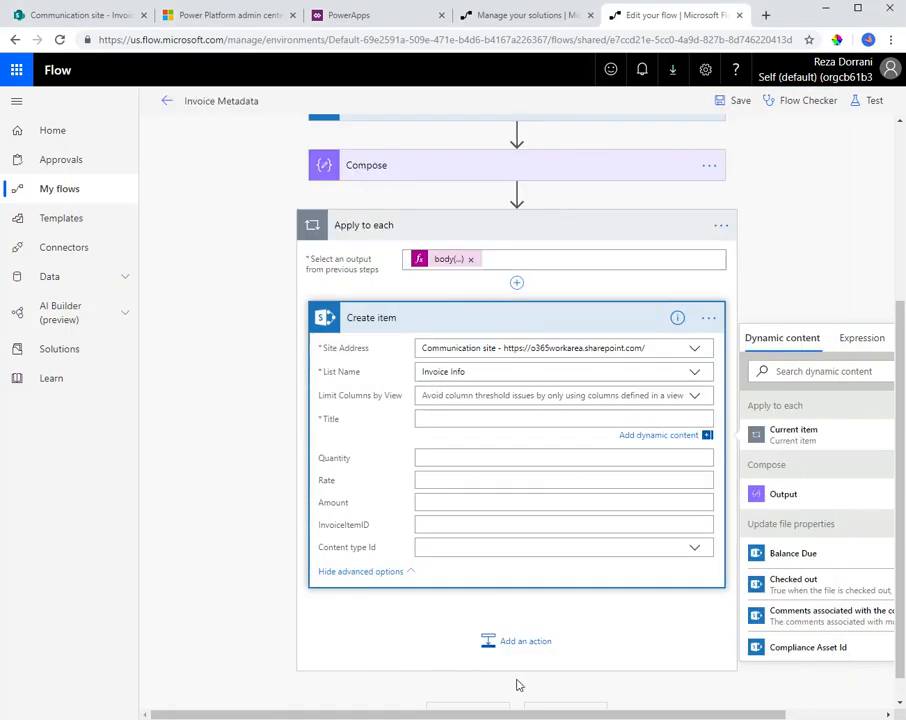
# Back in the flow, enter the expression item()?['Item']?['value'] for the Create item Title
pyautogui.moveTo(535, 712); pyautogui.dragTo(626, 576)
pyautogui.click(747, 338)
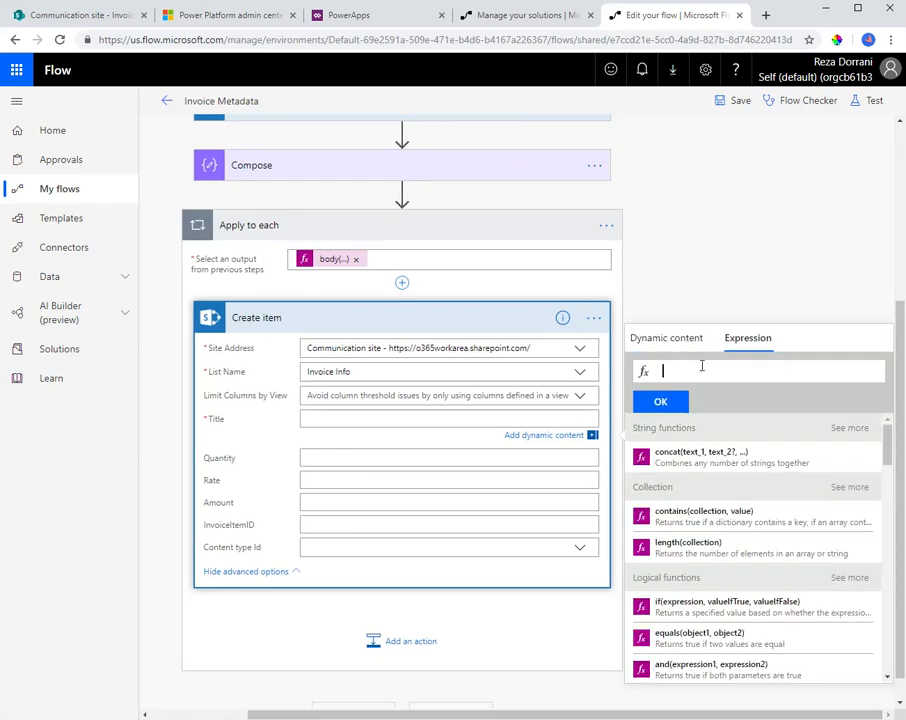
pyautogui.write("item()?['Item']?['value")
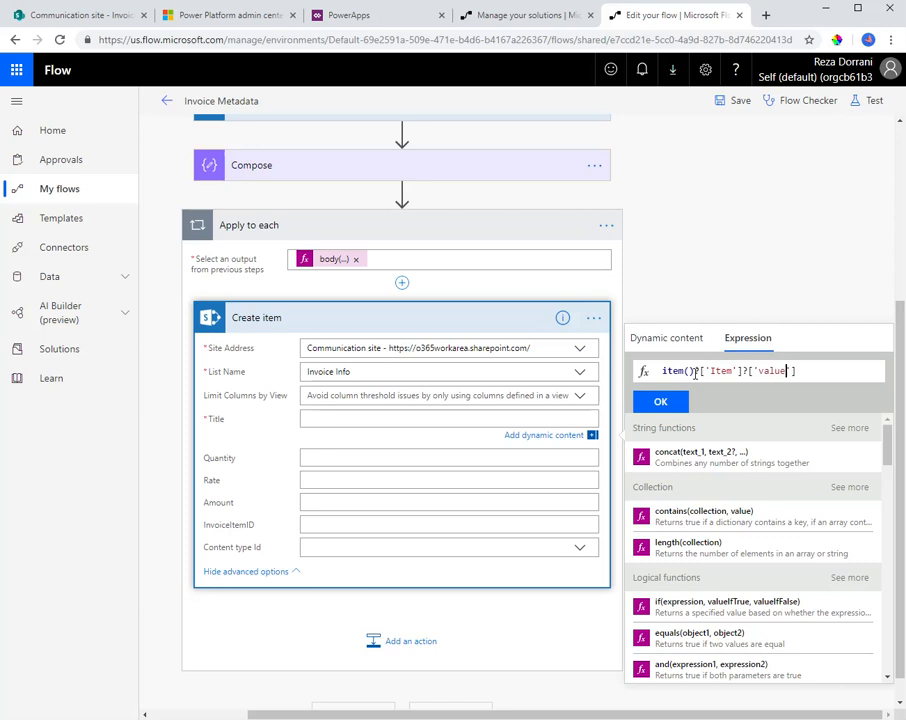
# Switch to a.json in Visual Studio Code and check the Title expression against the first entry's Item and value keys
pyautogui.hotkey('alt', 'Tab')
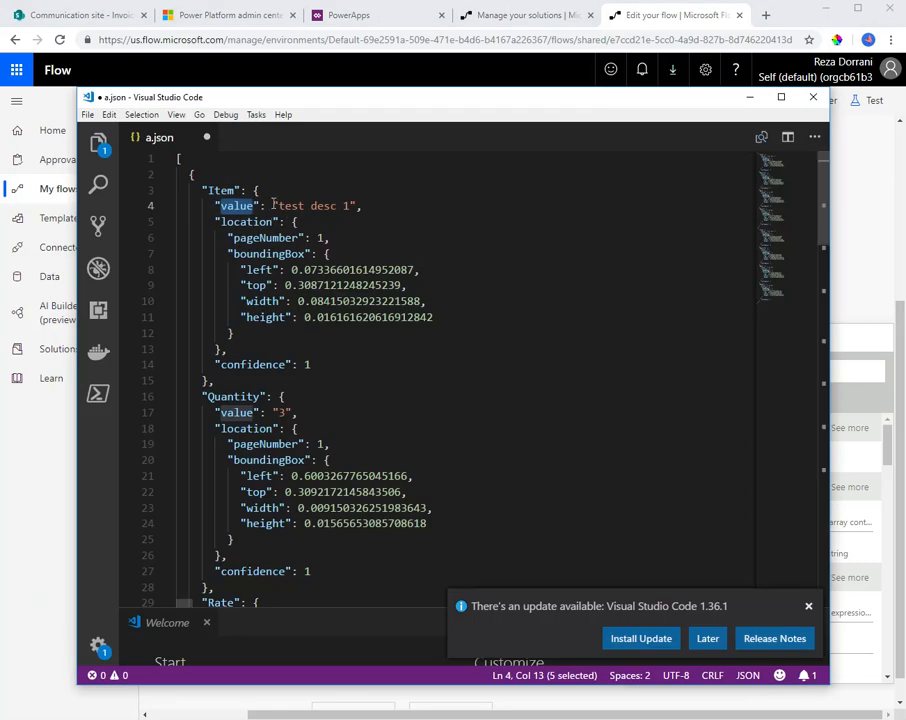
pyautogui.doubleClick(210, 189)
pyautogui.doubleClick(237, 205)
pyautogui.click(278, 205)
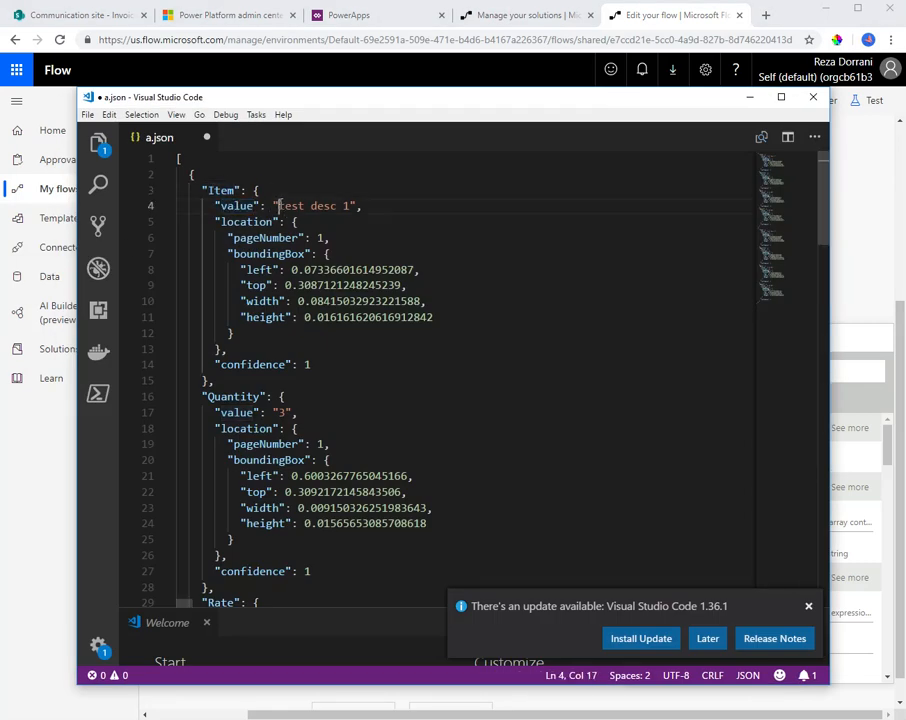
# Return to the flow and apply the expression item()?['Item']?['value'] to the Create item Title
pyautogui.moveTo(278, 205); pyautogui.dragTo(350, 205)
pyautogui.click(749, 97)
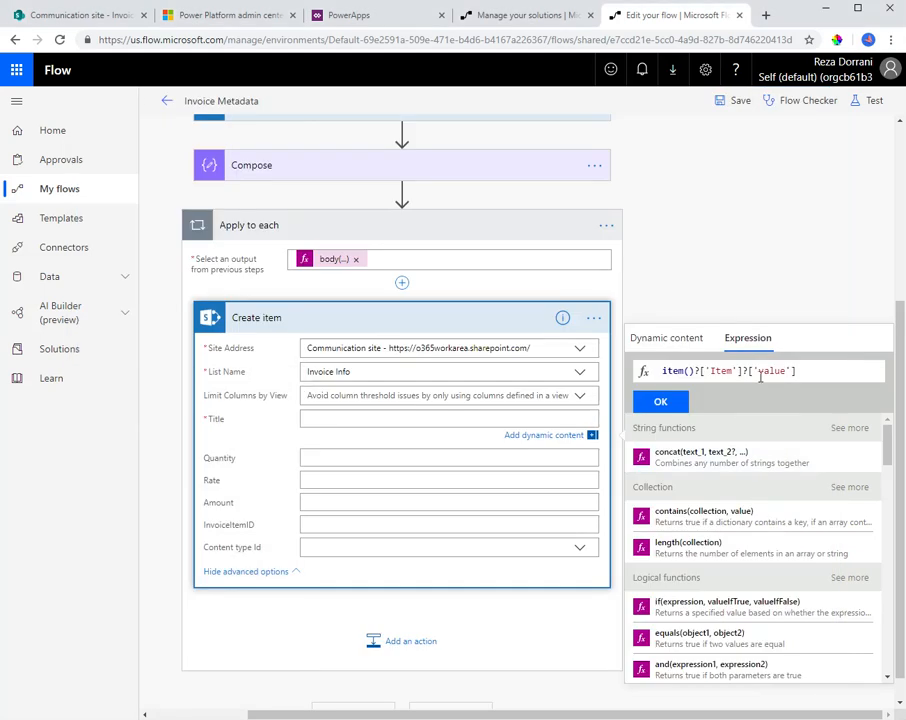
pyautogui.click(662, 403)
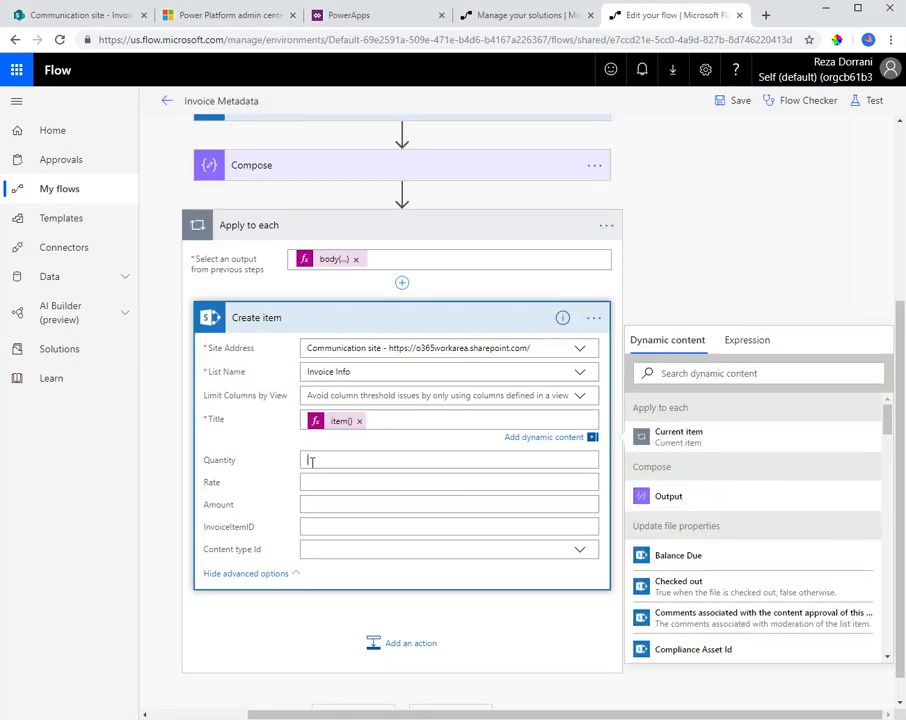
# Switch to a.json in Visual Studio Code and trace the path from Quantity to its value property in the first entry
pyautogui.click(310, 461)
pyautogui.hotkey('alt', 'Tab')
pyautogui.scroll(-2, 233, 313)
pyautogui.click(233, 313)
pyautogui.doubleClick(233, 313)
pyautogui.scroll(2, 266, 340)
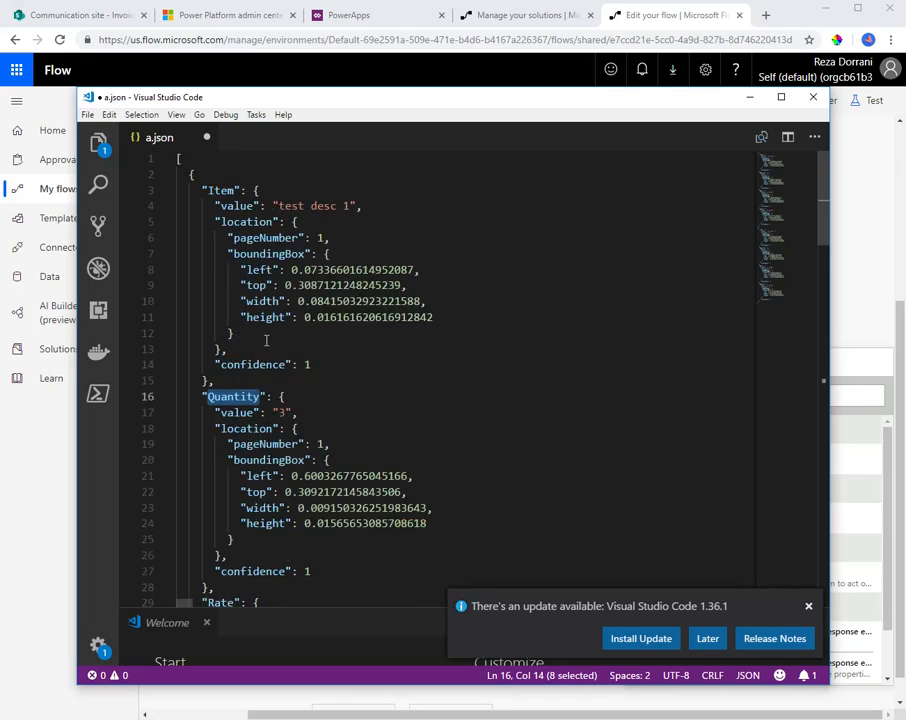
pyautogui.doubleClick(232, 410)
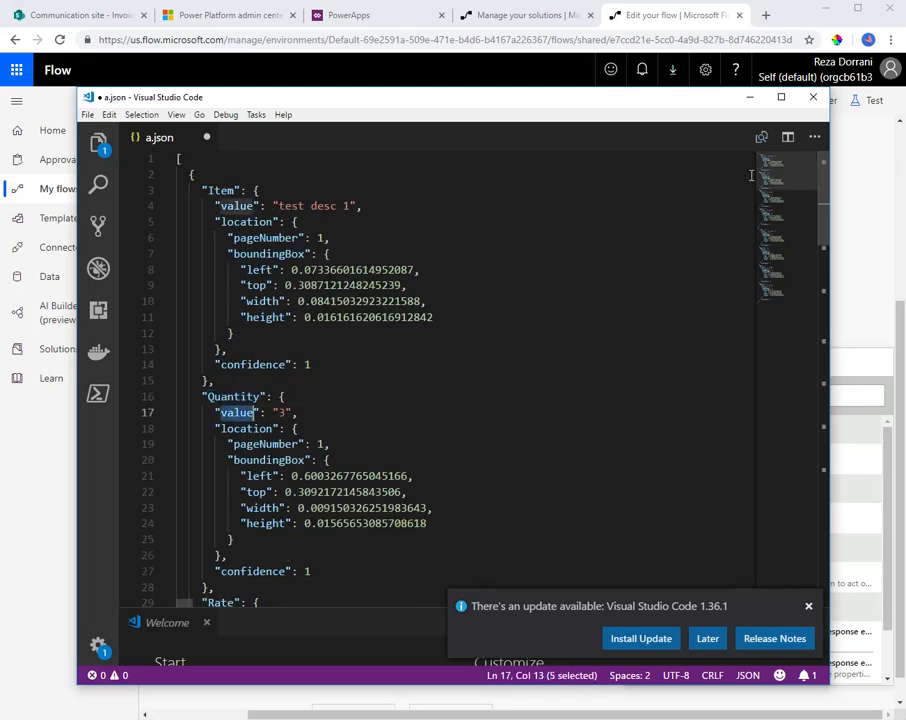
# Back in the flow, set the Create item Quantity to the expression item()?['Quantity']?['value']
pyautogui.click(750, 98)
pyautogui.click(747, 362)
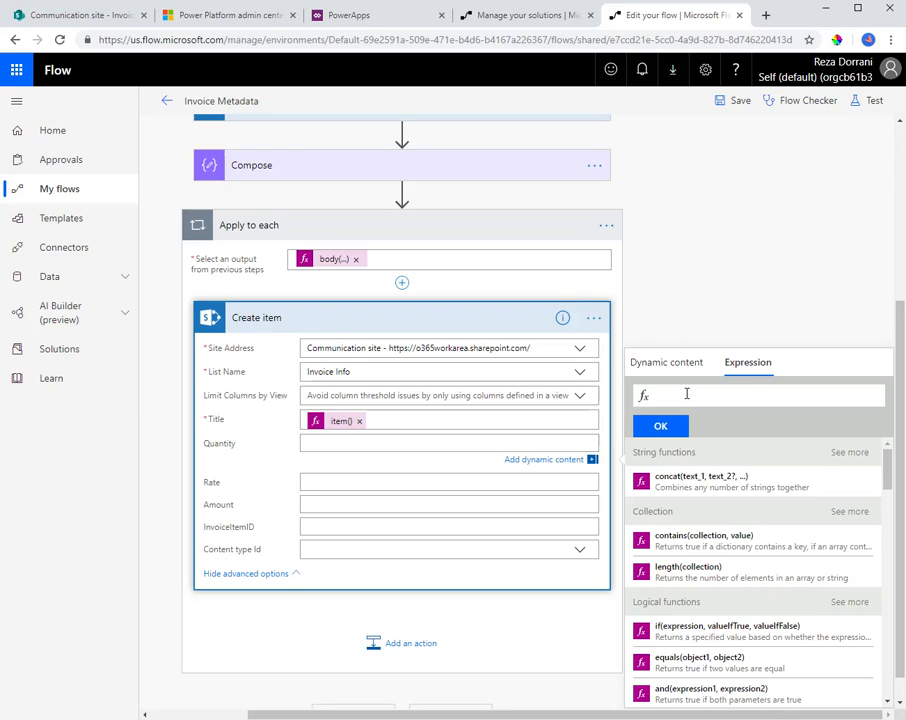
pyautogui.click(338, 421)
pyautogui.hotkey('ctrl', 'a')
pyautogui.hotkey('ctrl', 'c')
pyautogui.click(327, 459)
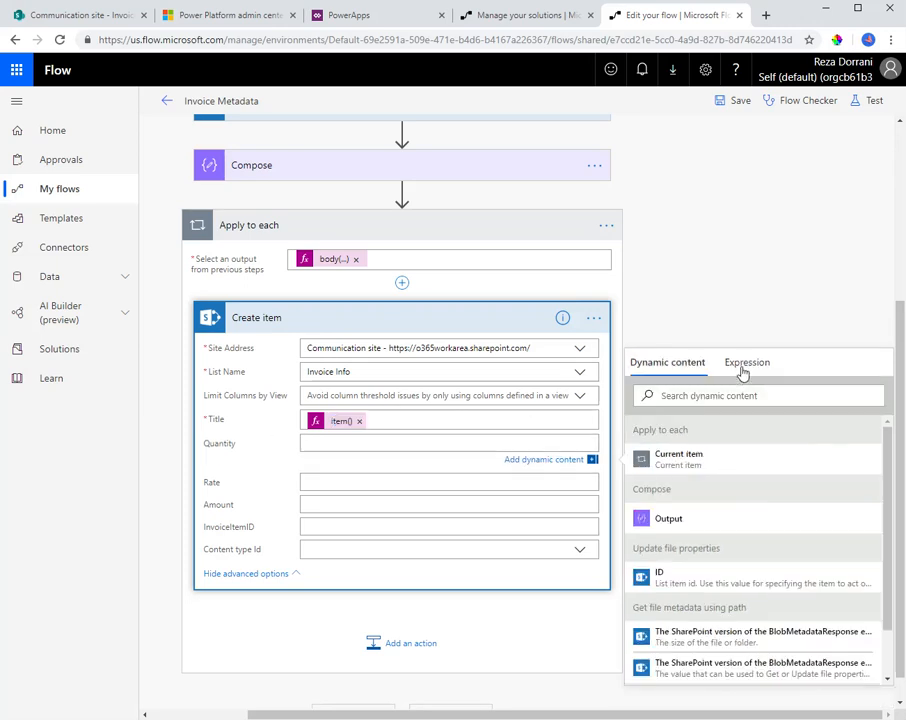
pyautogui.click(740, 364)
pyautogui.hotkey('ctrl', 'v')
pyautogui.doubleClick(722, 395)
pyautogui.write('Quan')
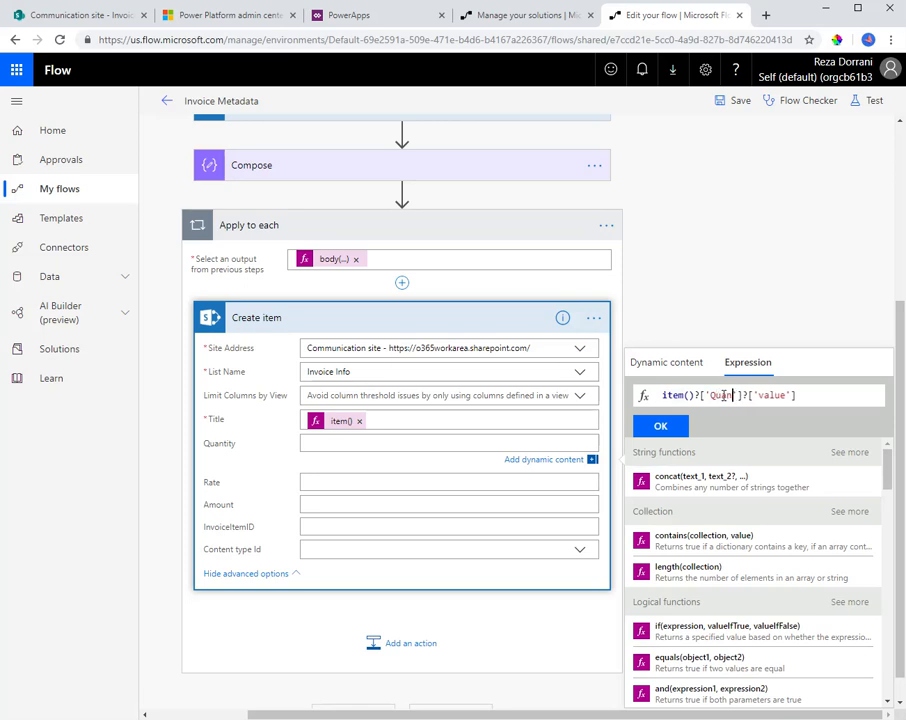
pyautogui.write('tity')
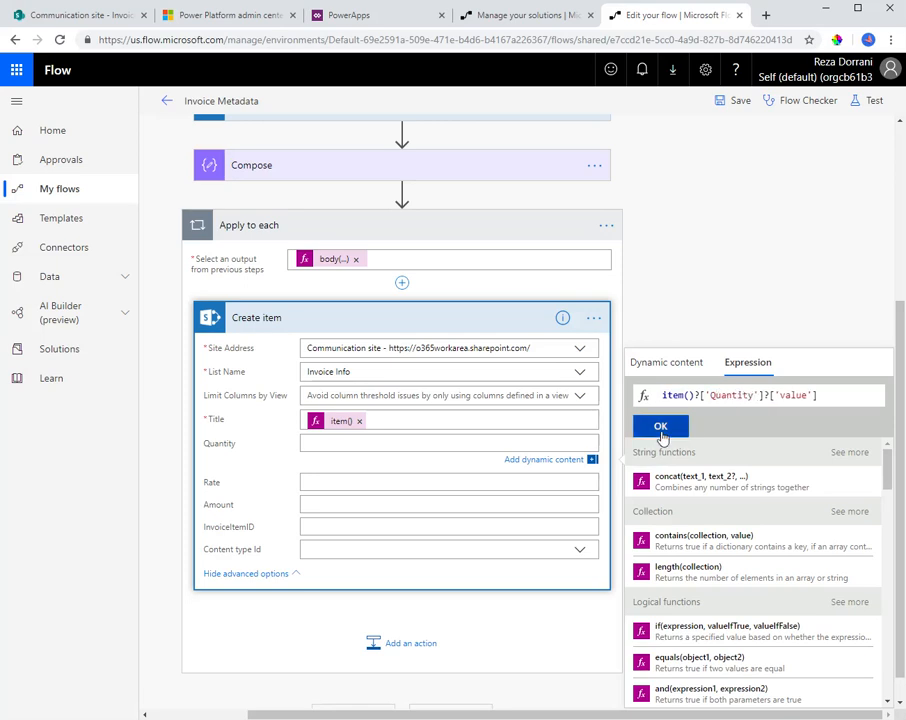
pyautogui.click(660, 430)
# Set the Create item Rate to the expression item()?['Rate']?['value']
pyautogui.click(352, 484)
pyautogui.click(746, 386)
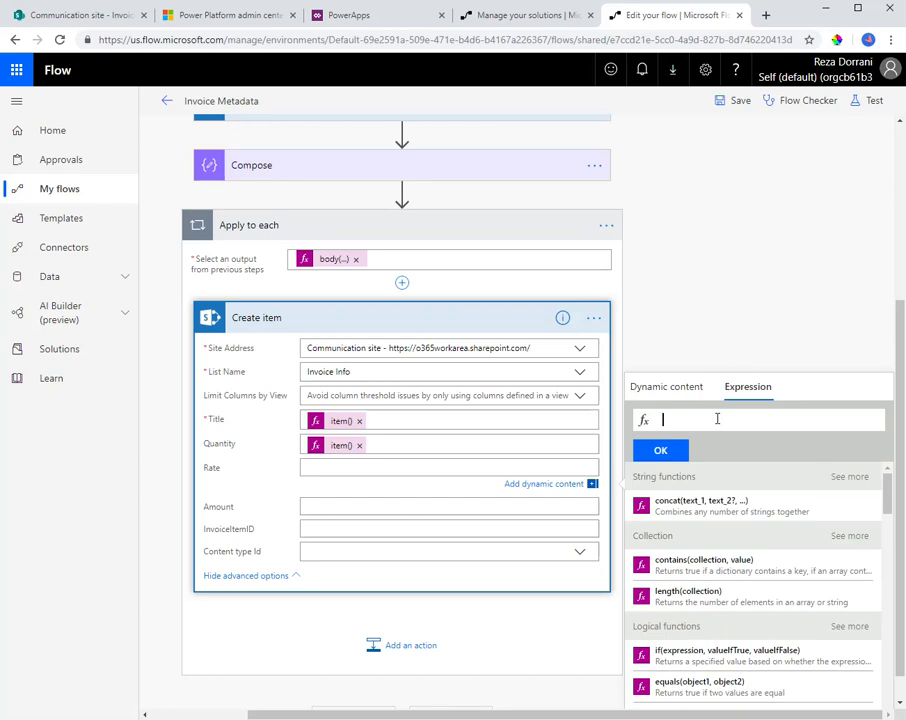
pyautogui.write("item()?['Quantity']?['value']")
pyautogui.doubleClick(724, 419)
pyautogui.write('Rate')
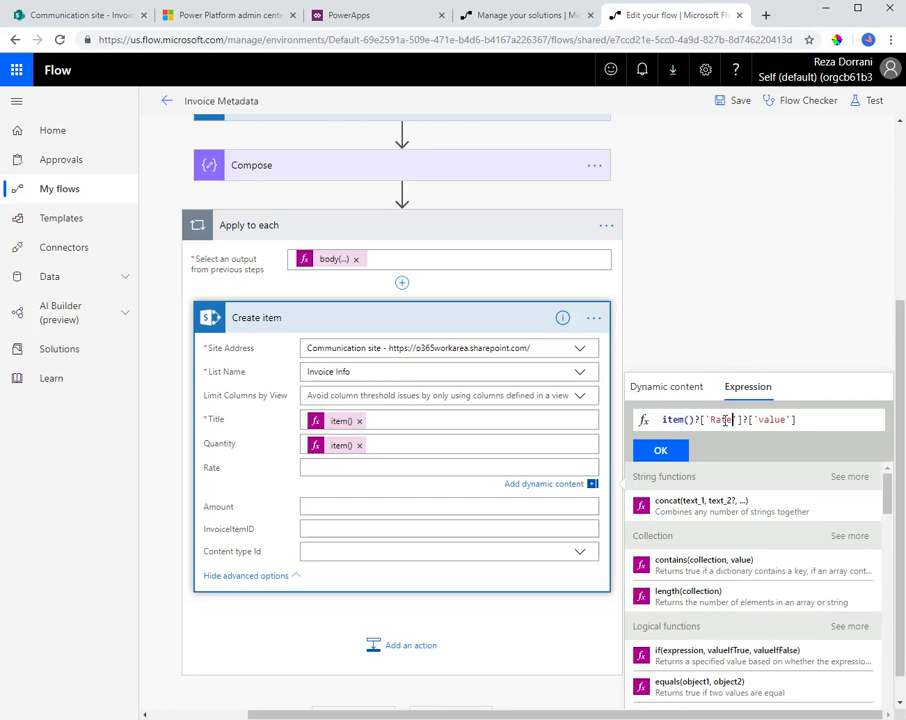
pyautogui.click(660, 450)
# Set the Create item Amount to the expression item()?['Amount']?['value']
pyautogui.click(350, 504)
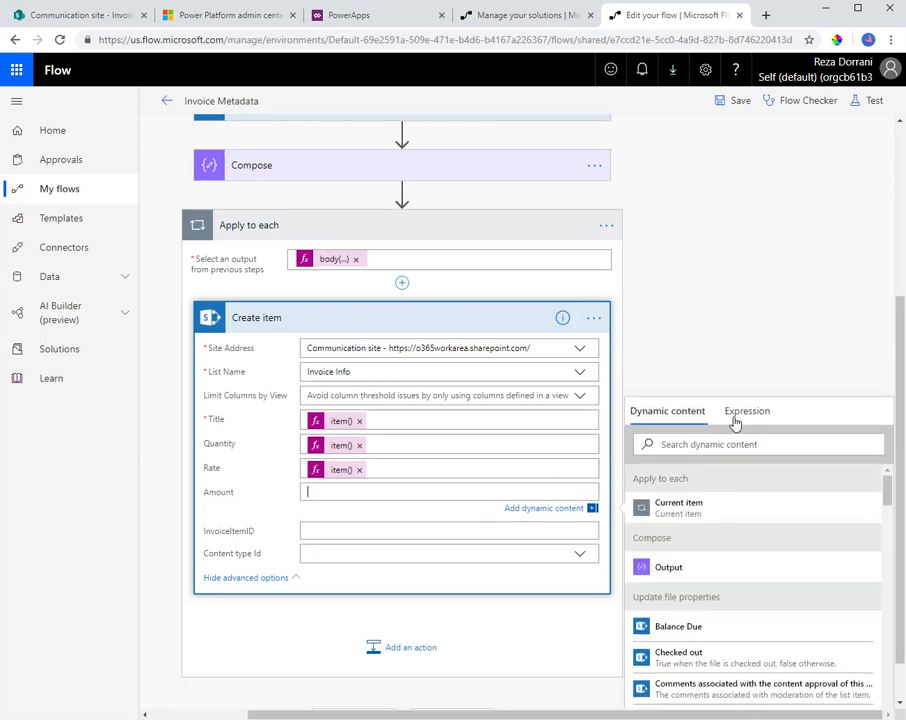
pyautogui.click(742, 410)
pyautogui.write("item()?['Rate']?['value']")
pyautogui.doubleClick(722, 444)
pyautogui.write('A')
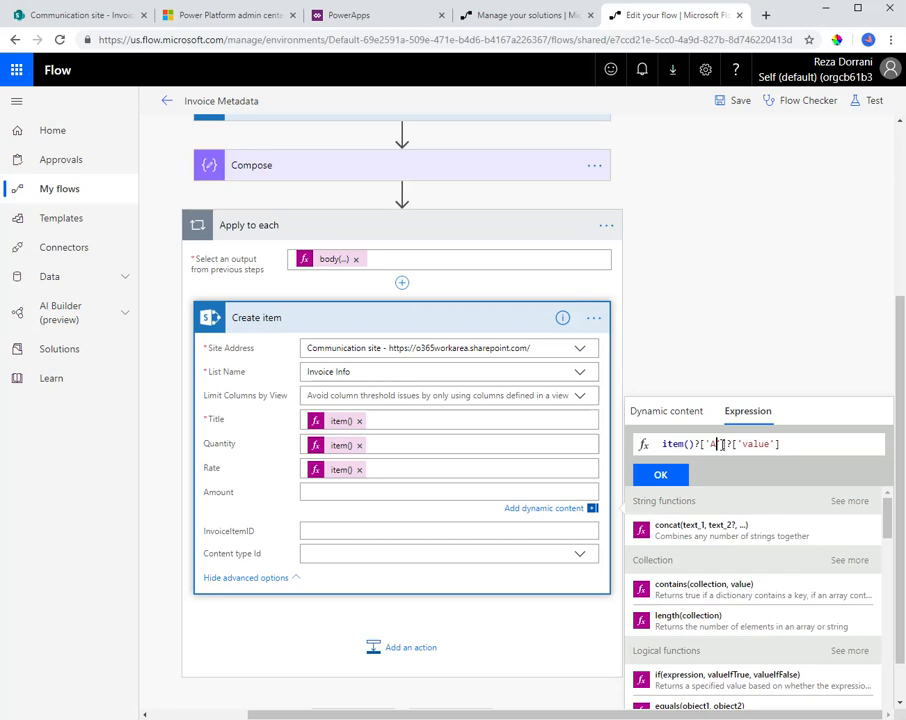
pyautogui.write('mount')
pyautogui.click(664, 475)
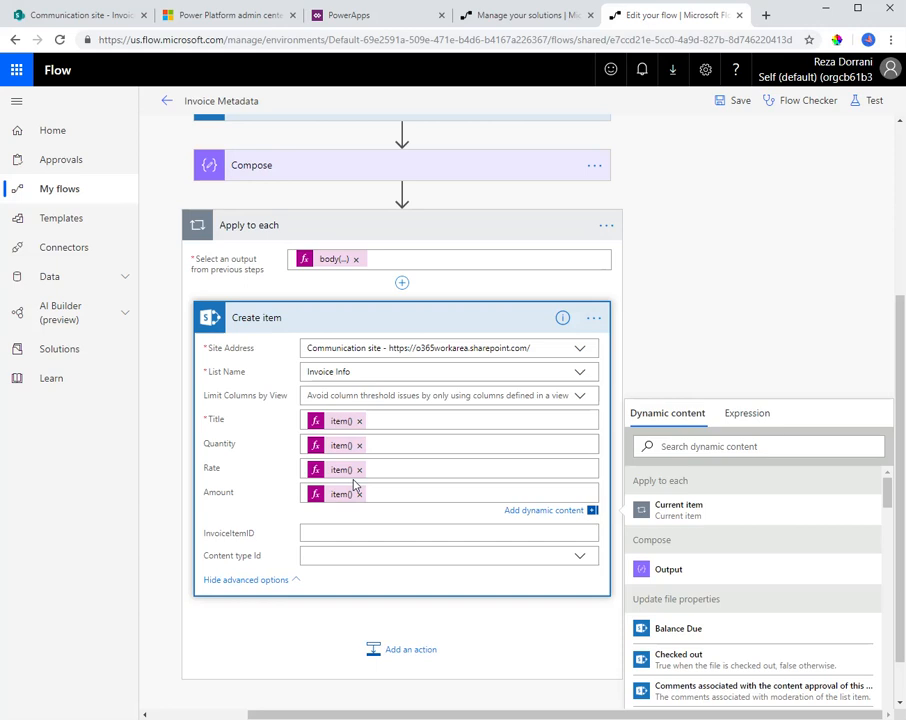
# Set the Create item InvoiceItemID to the ID output of Update file properties
pyautogui.scroll(1, 350, 490)
pyautogui.scroll(3, 357, 487)
pyautogui.scroll(-5, 352, 484)
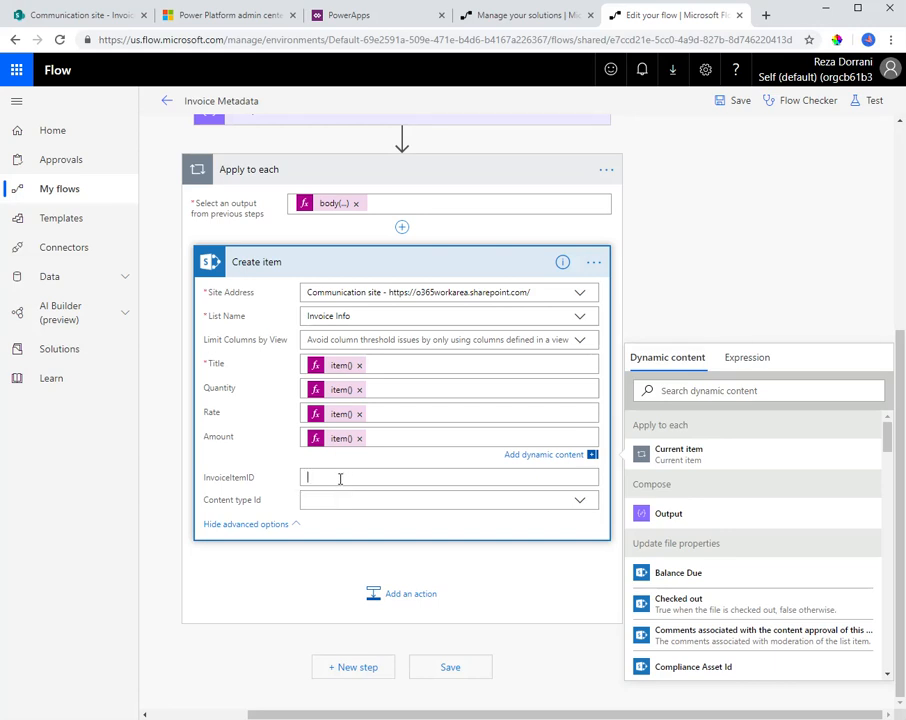
pyautogui.click(340, 479)
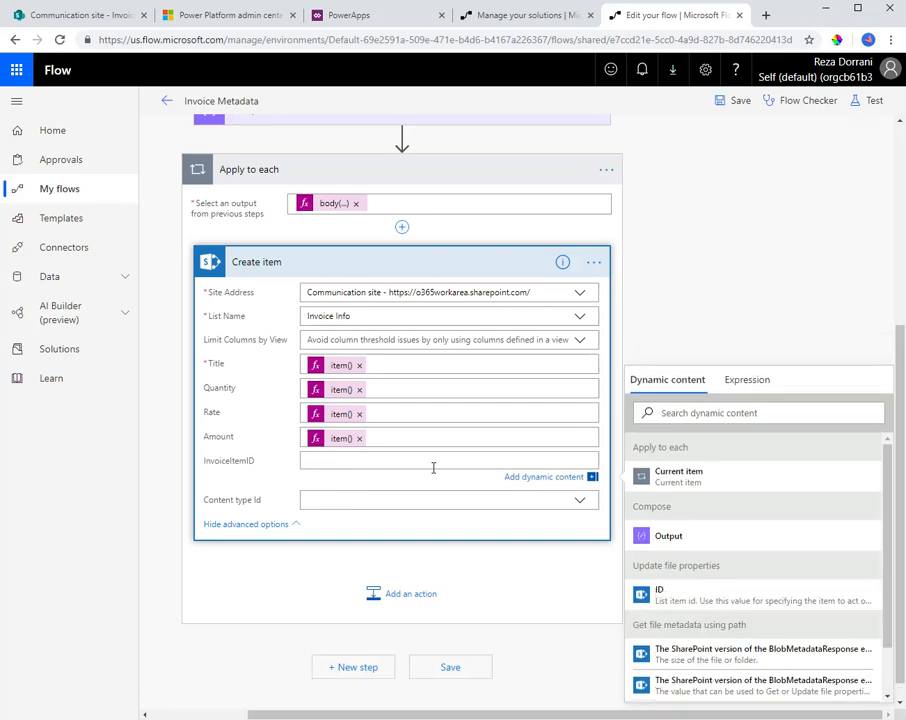
pyautogui.scroll(3, 336, 414)
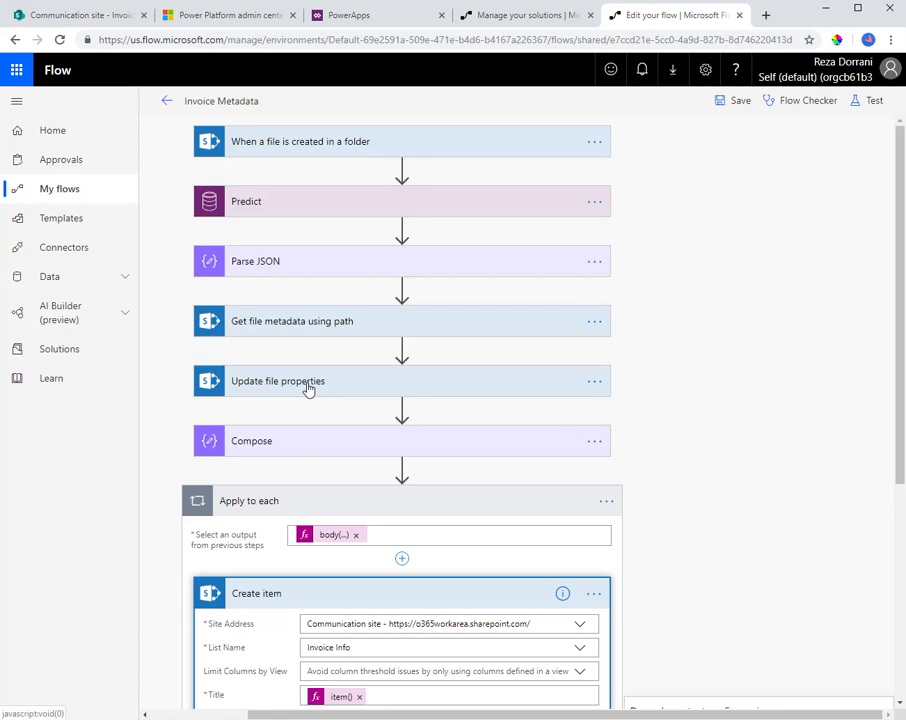
pyautogui.scroll(-3, 320, 410)
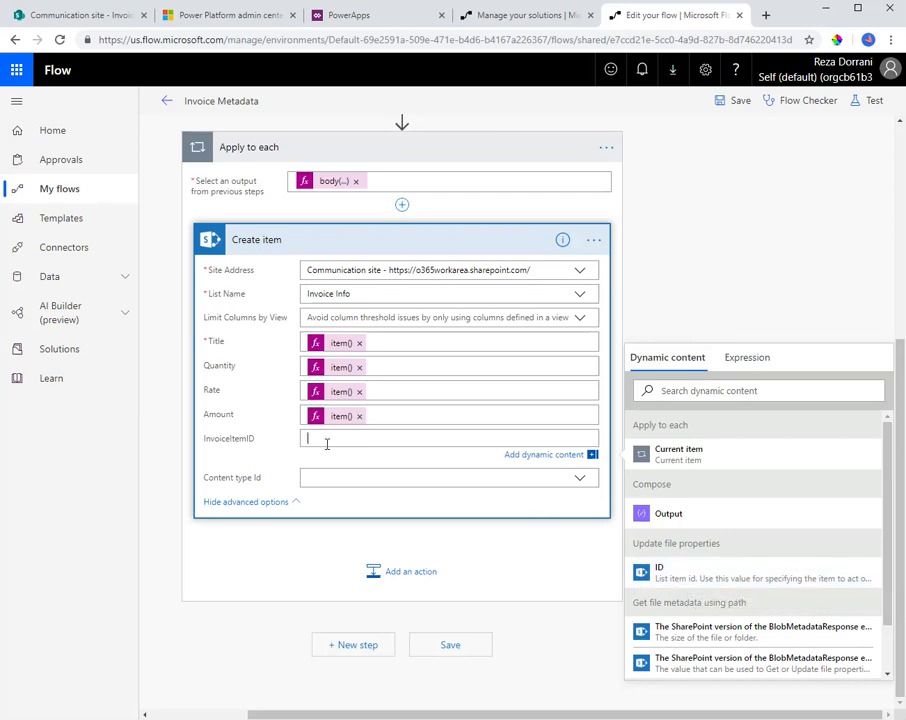
pyautogui.click(645, 575)
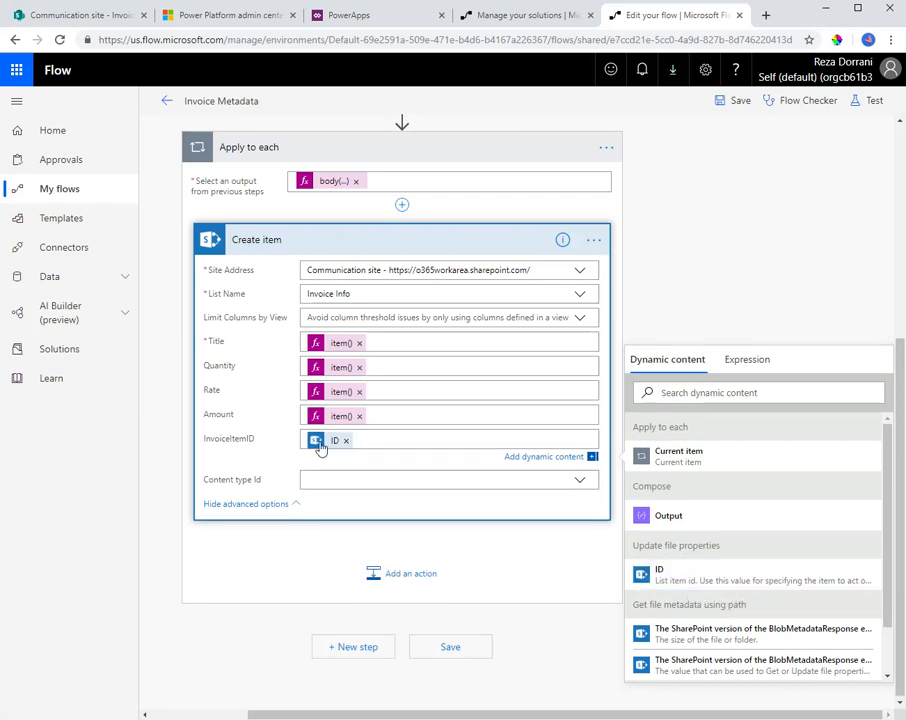
# Save the flow and test it using the data from the earliest listed succeeded run
pyautogui.click(738, 102)
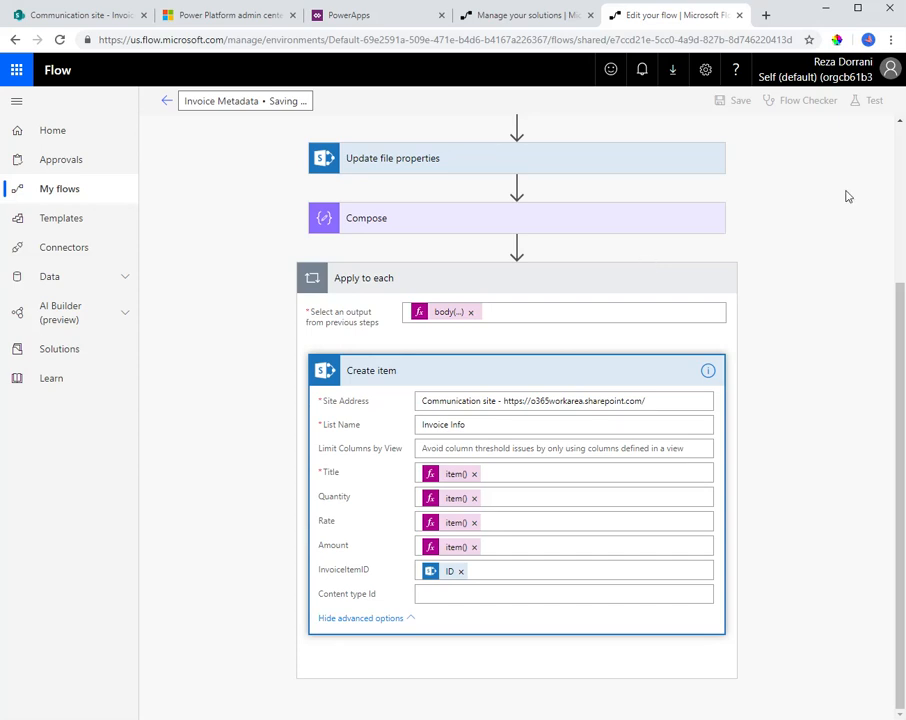
pyautogui.click(868, 101)
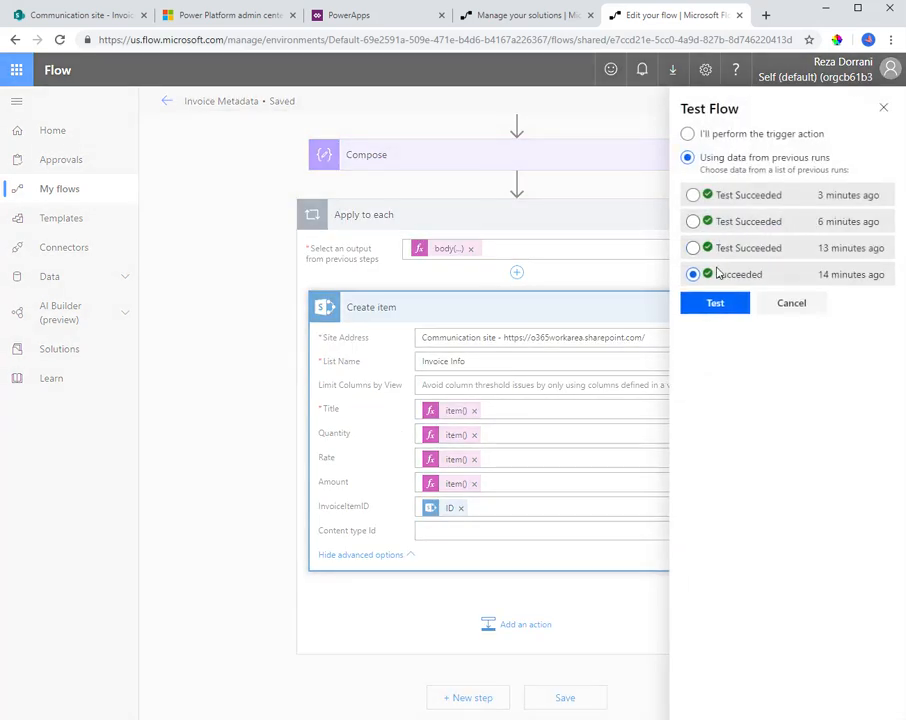
pyautogui.click(726, 302)
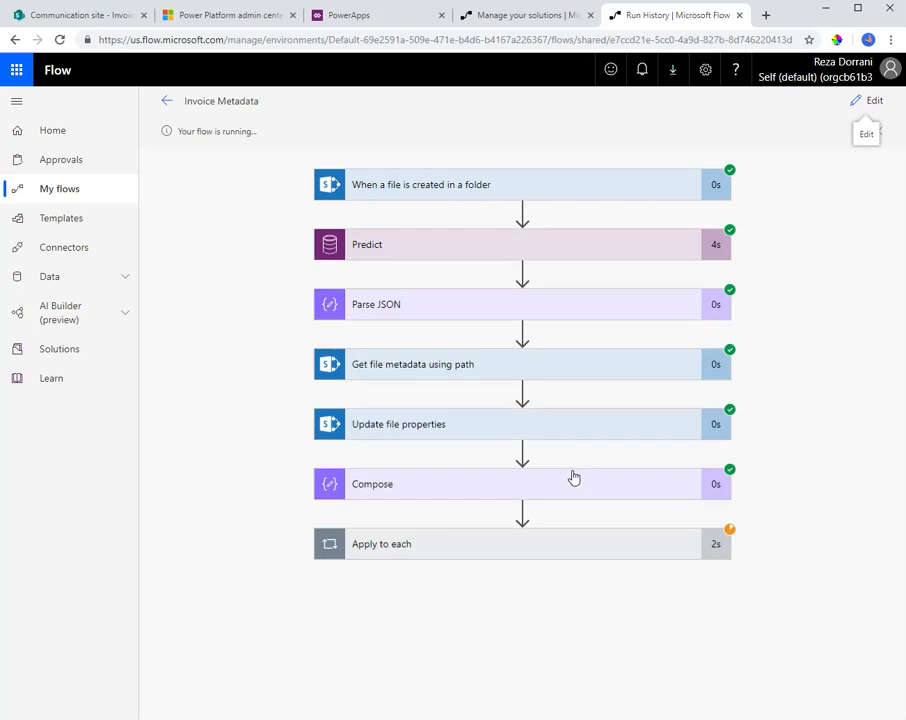
# Check the invoice PDF's line items in SharePoint and inspect the Create item inputs and outputs inside the run's Apply to each
pyautogui.click(477, 543)
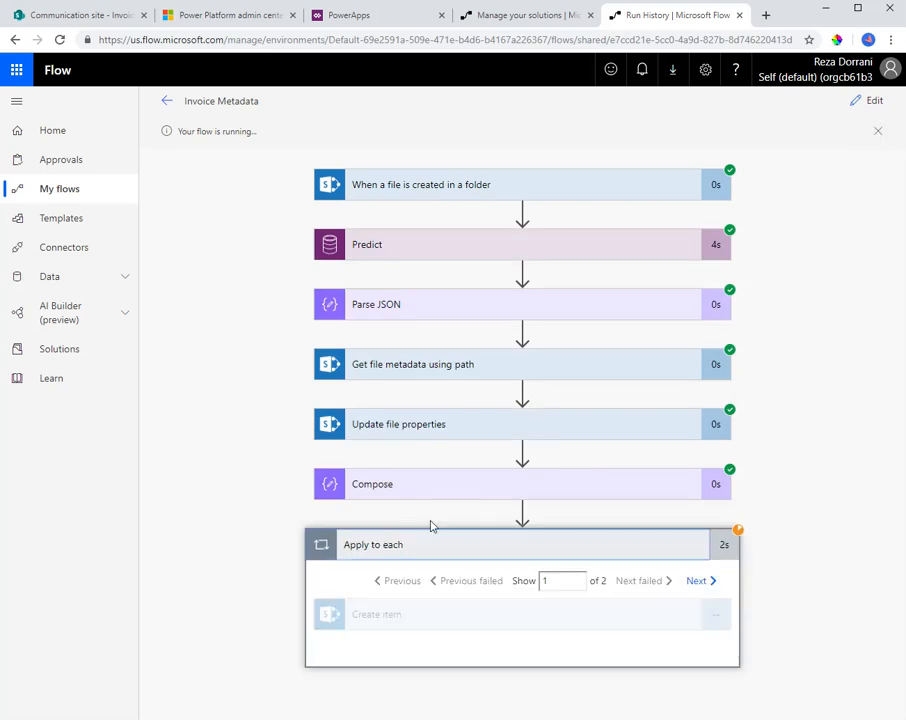
pyautogui.click(105, 18)
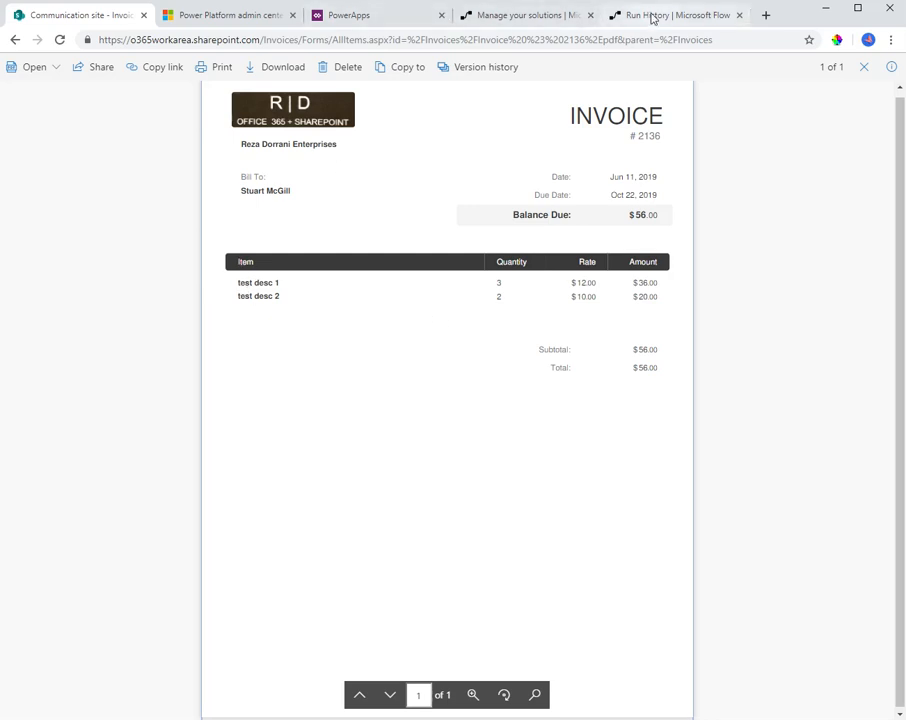
pyautogui.click(652, 16)
pyautogui.click(450, 612)
pyautogui.scroll(-2, 474, 540)
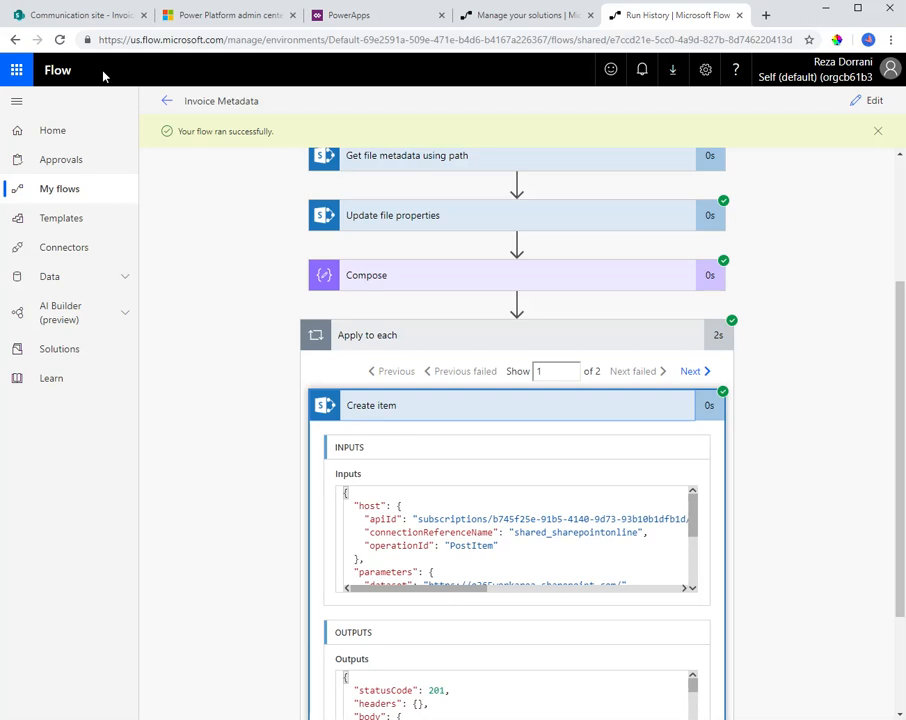
# Switch to the SharePoint site and compare the Invoice Info line items with the invoice's ID in the Invoices library
pyautogui.click(75, 15)
pyautogui.click(15, 40)
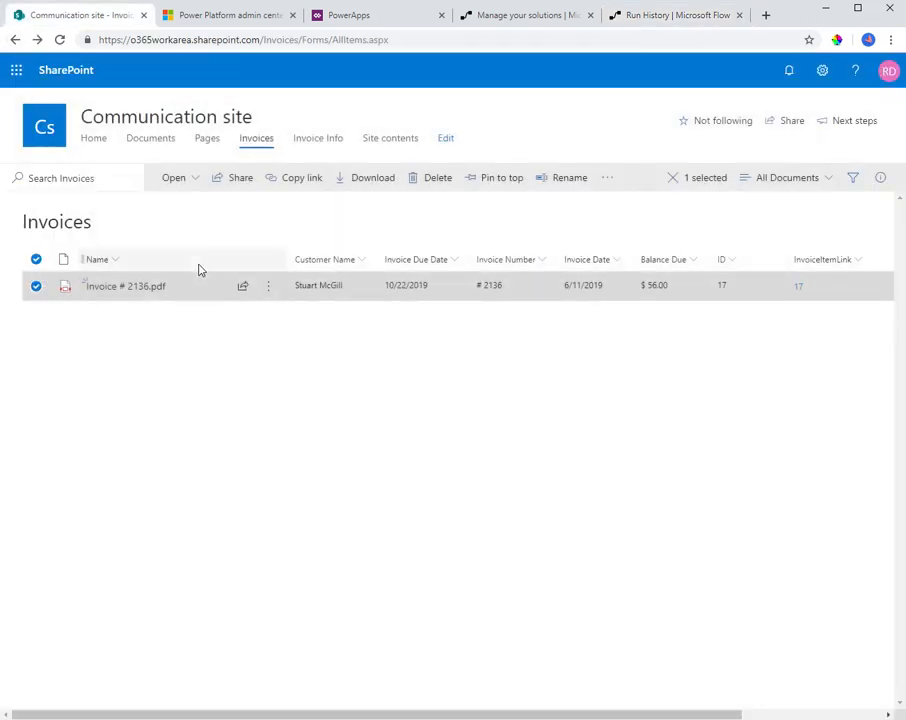
pyautogui.click(38, 288)
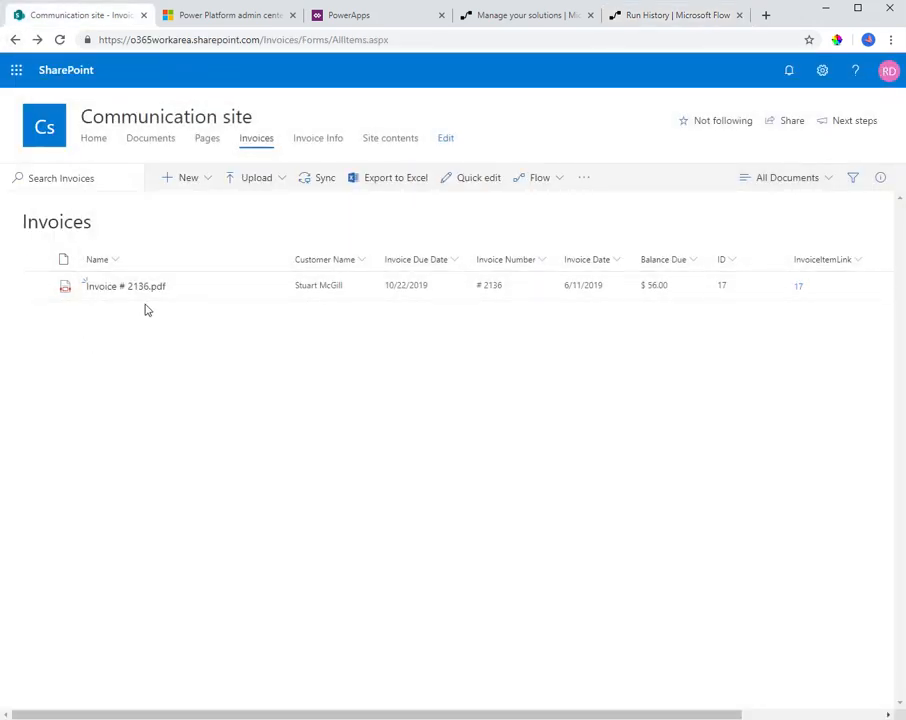
pyautogui.click(326, 140)
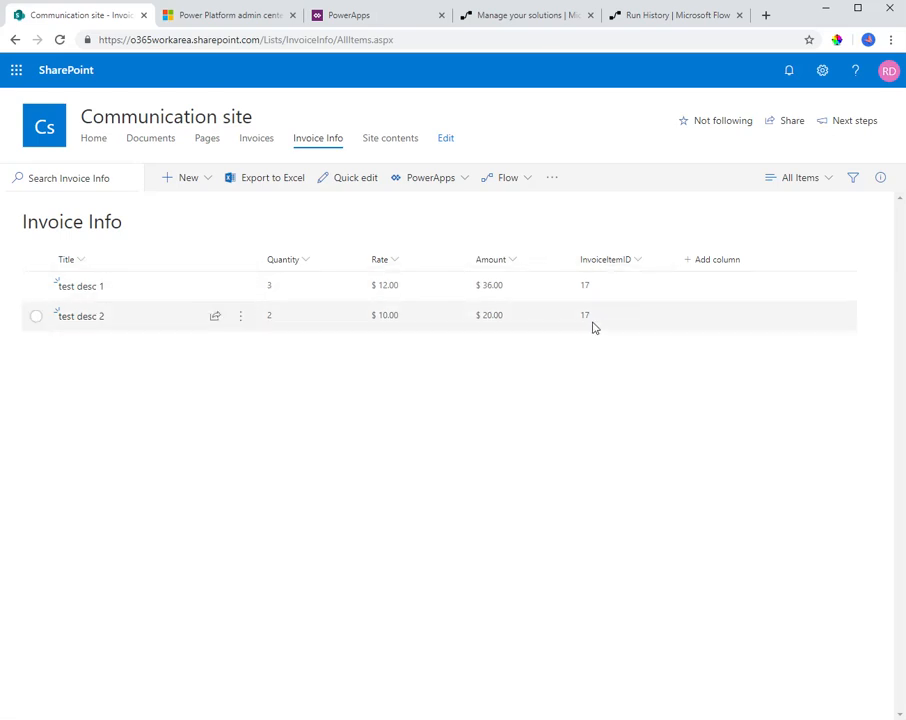
pyautogui.click(256, 144)
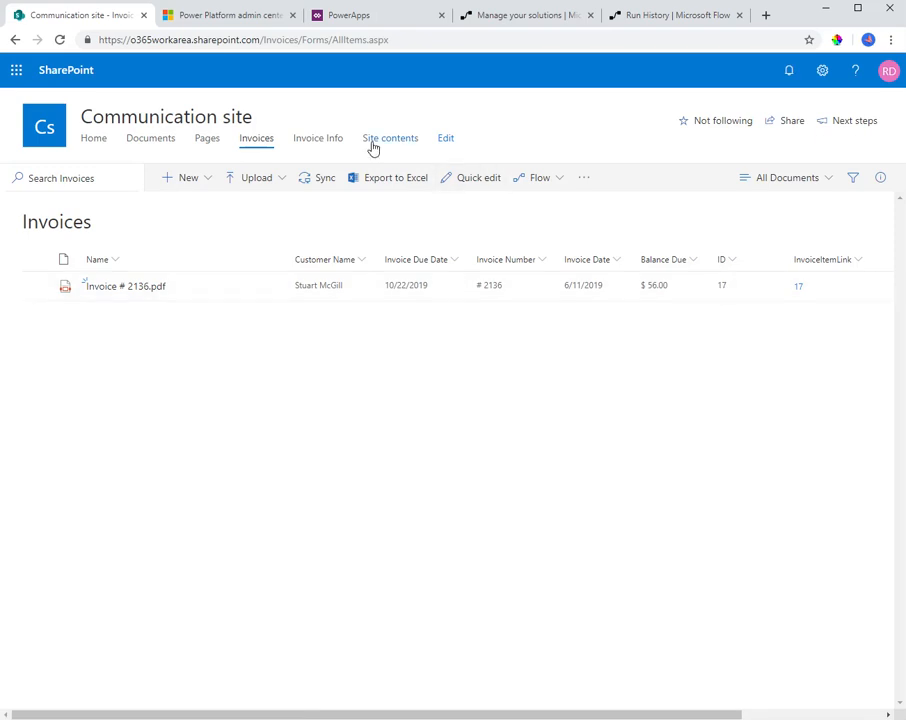
pyautogui.click(328, 140)
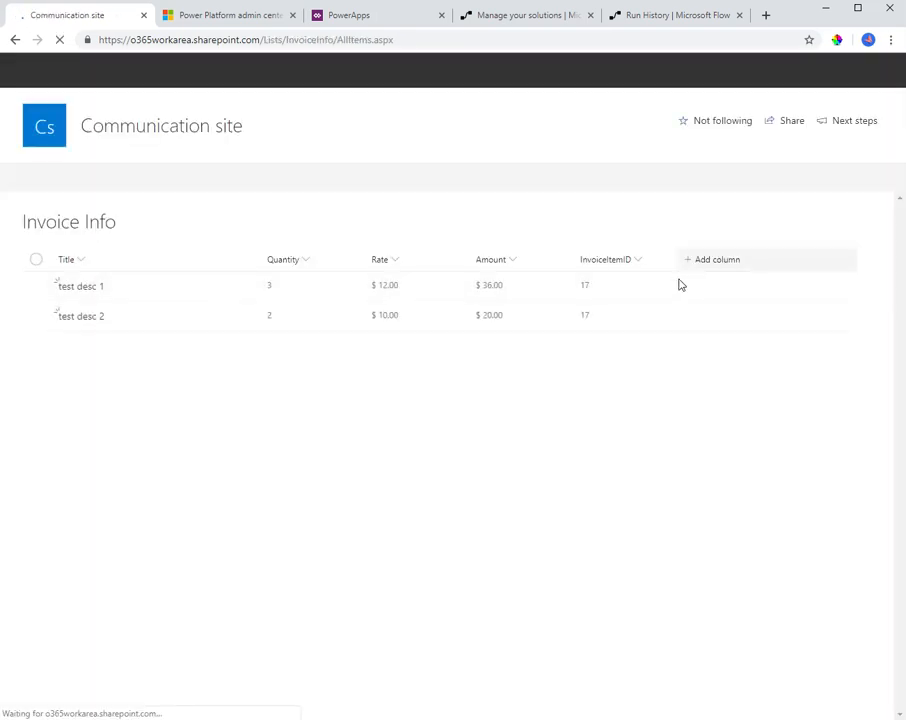
# In the Invoices library, examine the InvoiceItemLink column formatting JSON, including its Invoice Info href and [$ID] filter, and close it without saving
pyautogui.click(260, 142)
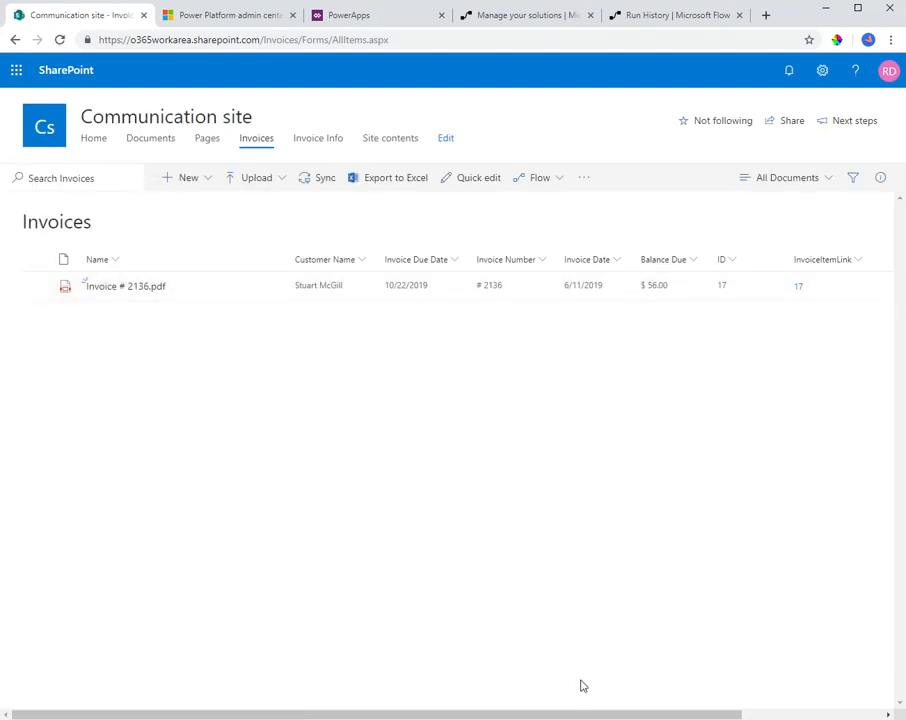
pyautogui.hscroll(3, 623, 382)
pyautogui.click(696, 262)
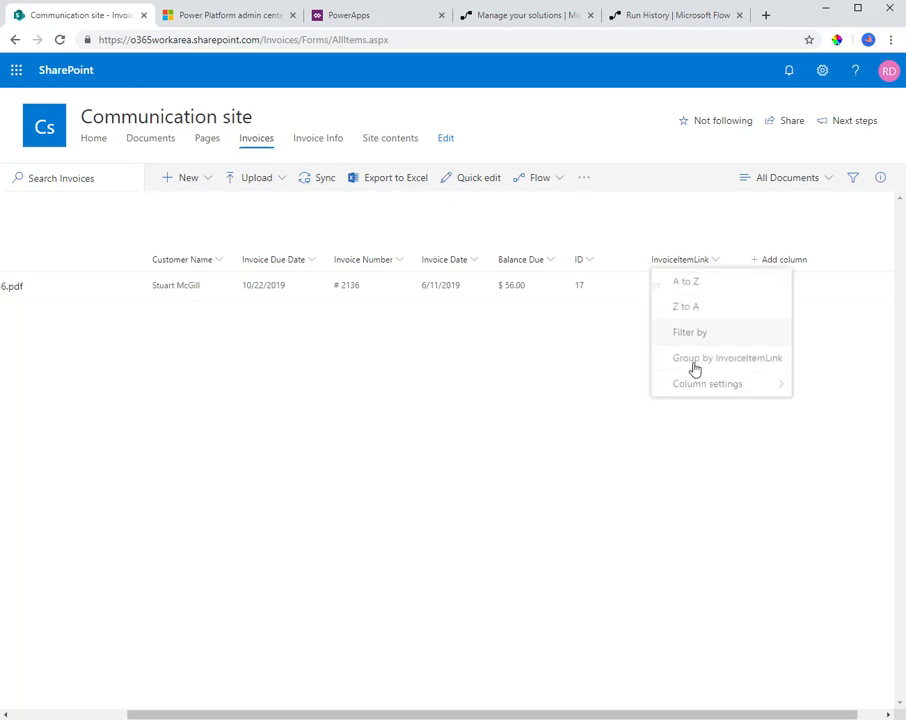
pyautogui.moveTo(698, 400)
pyautogui.click(594, 412)
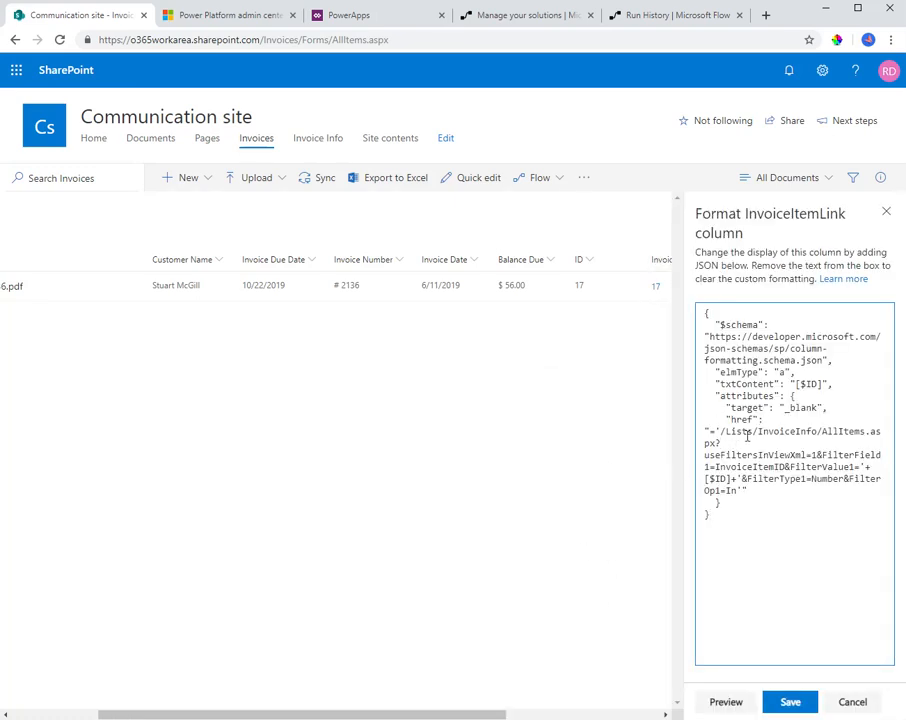
pyautogui.moveTo(724, 431); pyautogui.dragTo(744, 451)
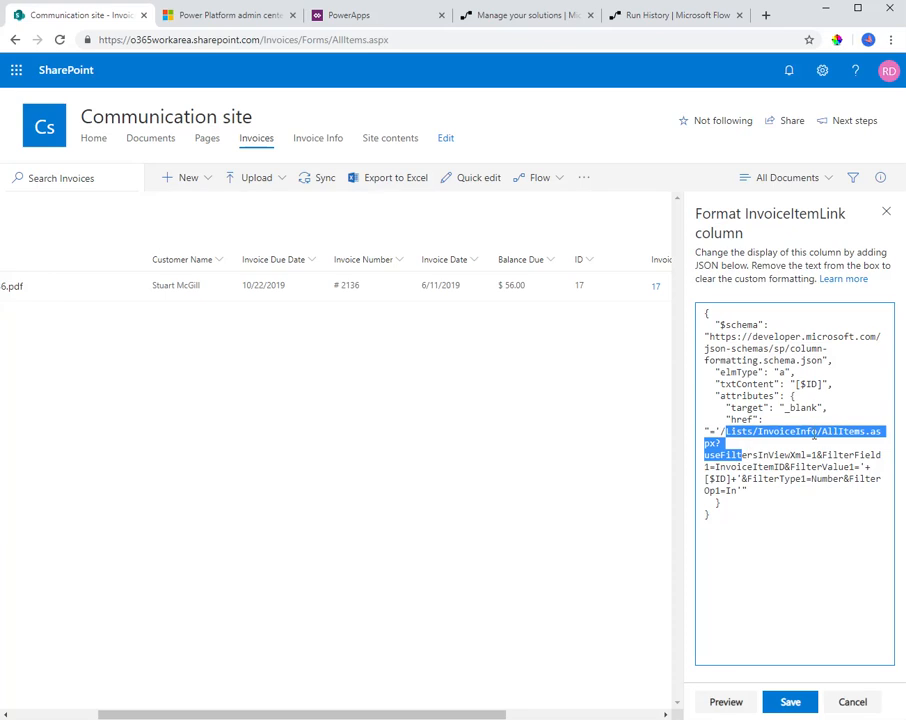
pyautogui.doubleClick(718, 478)
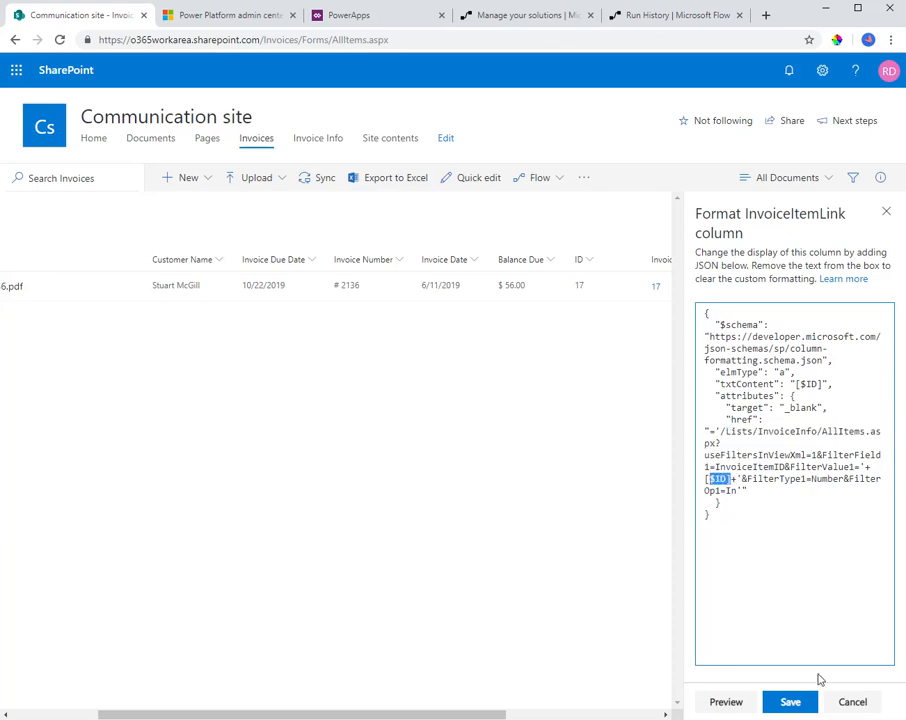
pyautogui.click(838, 702)
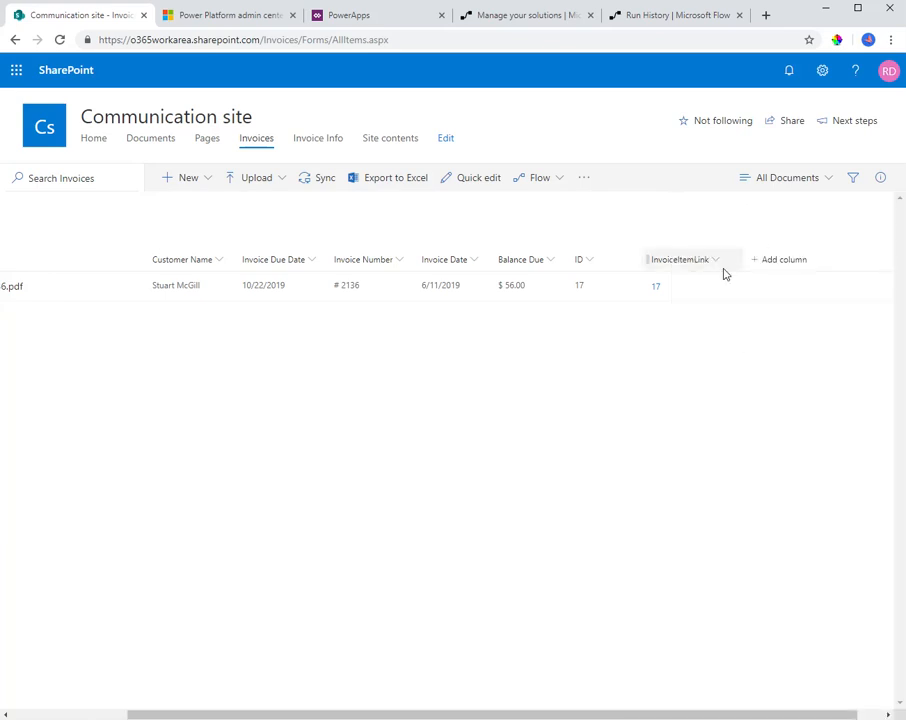
# Follow the InvoiceItemLink of Invoice # 2136.pdf to view its filtered Invoice Info line items, and return to the Invoices library
pyautogui.click(652, 290)
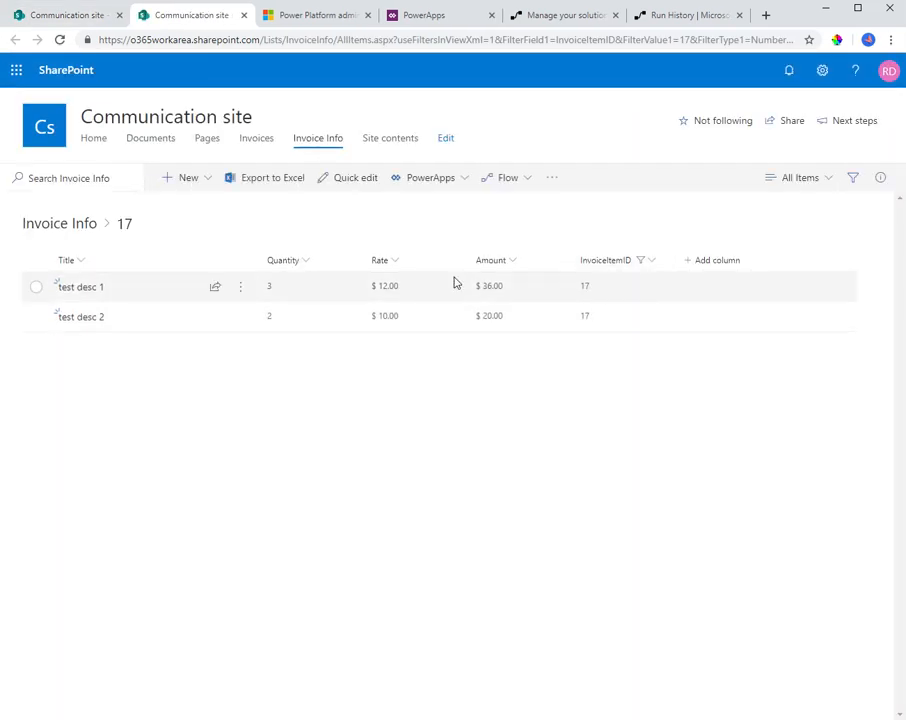
pyautogui.click(60, 16)
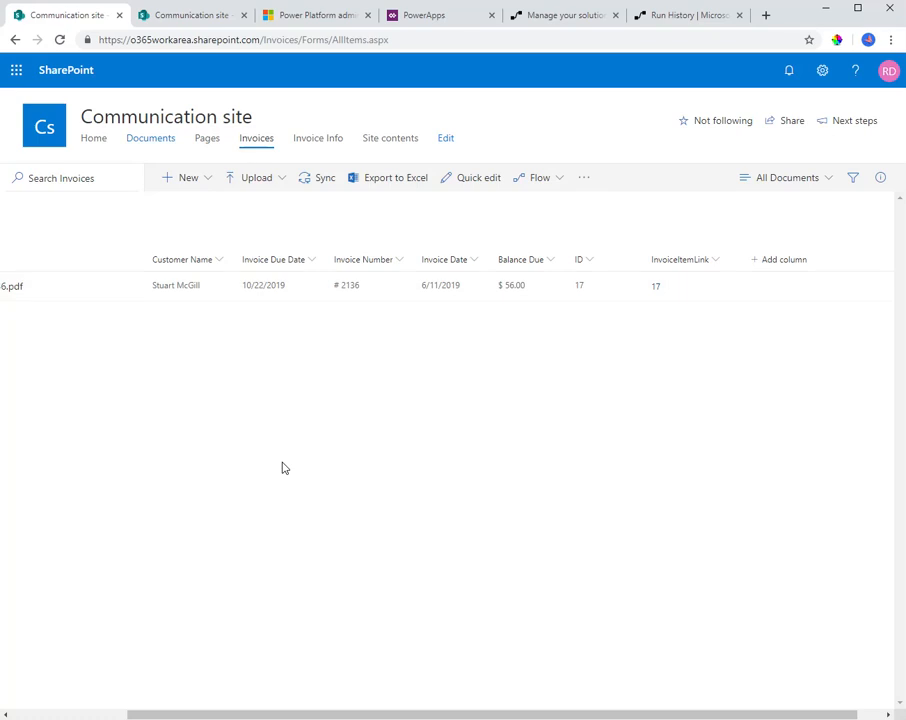
# Upload Invoice # 2122.pdf, Invoice # 2123.pdf, Invoice # 2124.pdf and Invoice # 2125.pdf to the Invoices library and reload the page
pyautogui.click(253, 180)
pyautogui.click(259, 208)
pyautogui.click(240, 105)
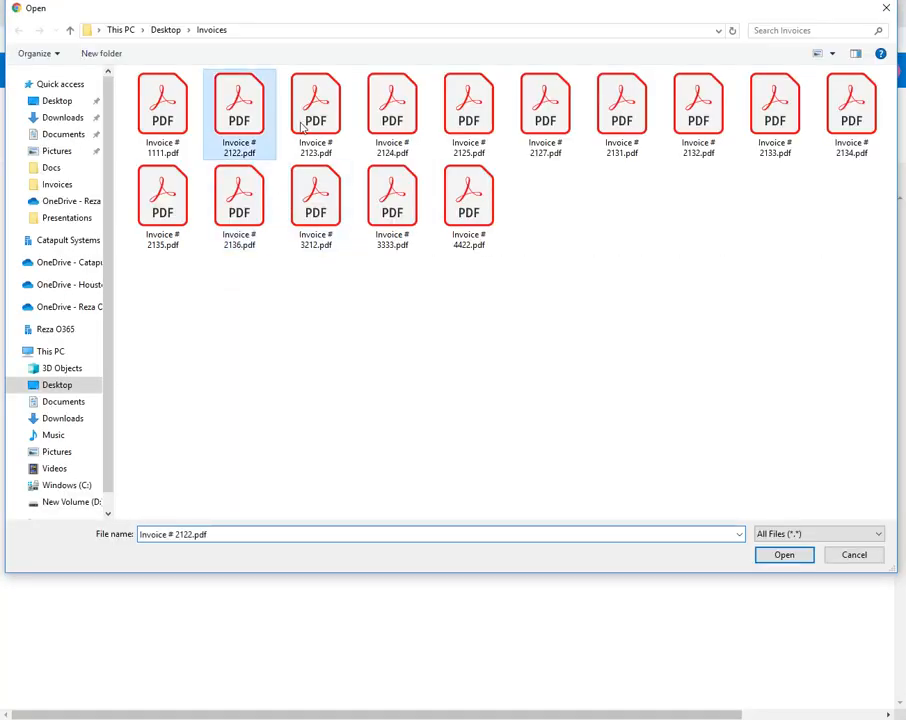
pyautogui.keyDown('ctrl'); pyautogui.click(343, 124); pyautogui.keyUp('ctrl')
pyautogui.keyDown('ctrl'); pyautogui.click(392, 112); pyautogui.keyUp('ctrl')
pyautogui.keyDown('ctrl'); pyautogui.click(469, 113); pyautogui.keyUp('ctrl')
pyautogui.click(777, 553)
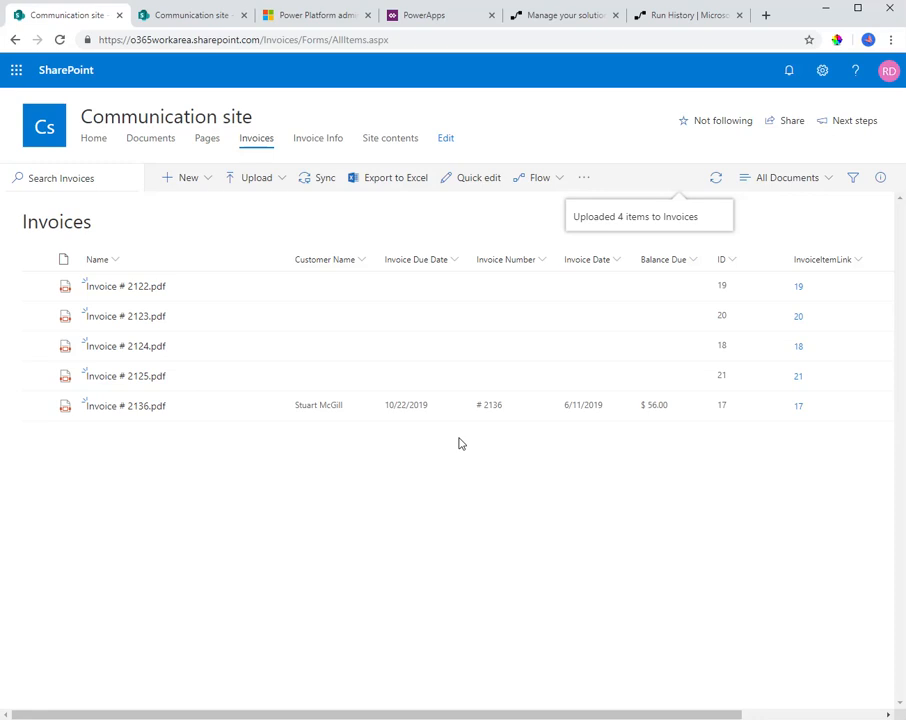
pyautogui.rightClick(557, 130)
pyautogui.click(594, 167)
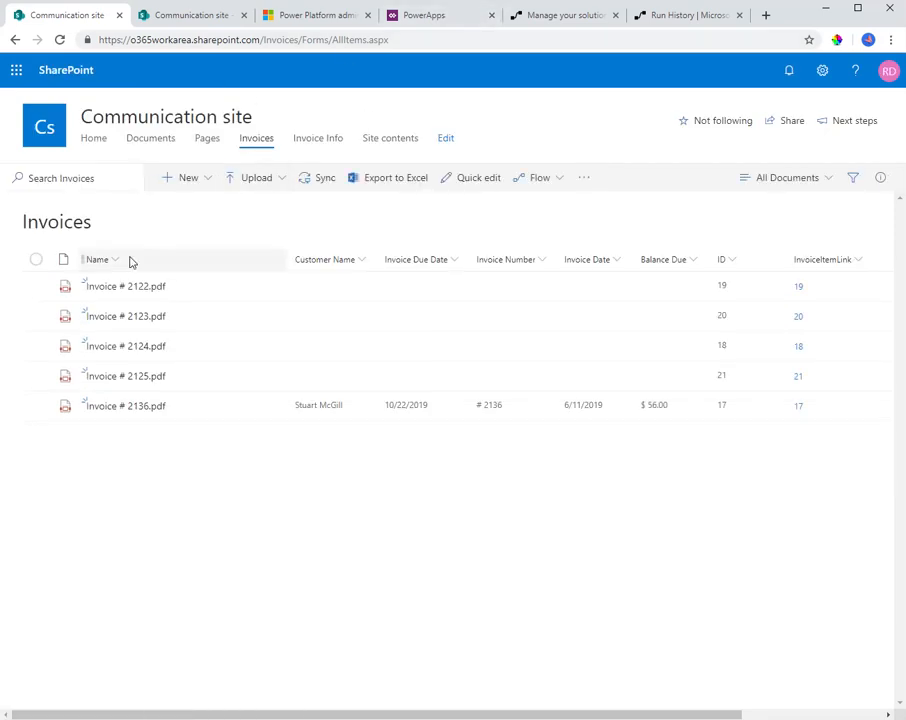
# Switch to the Invoice Metadata flow's details page and refresh its run history to monitor the runs for the uploaded invoices
pyautogui.click(647, 18)
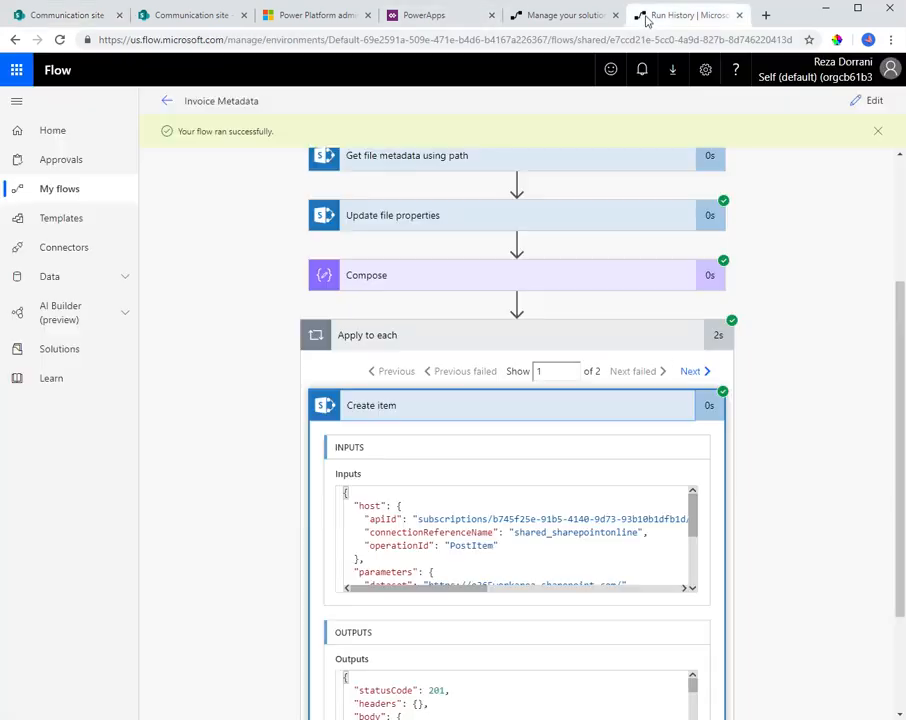
pyautogui.click(167, 101)
pyautogui.rightClick(305, 317)
pyautogui.click(336, 363)
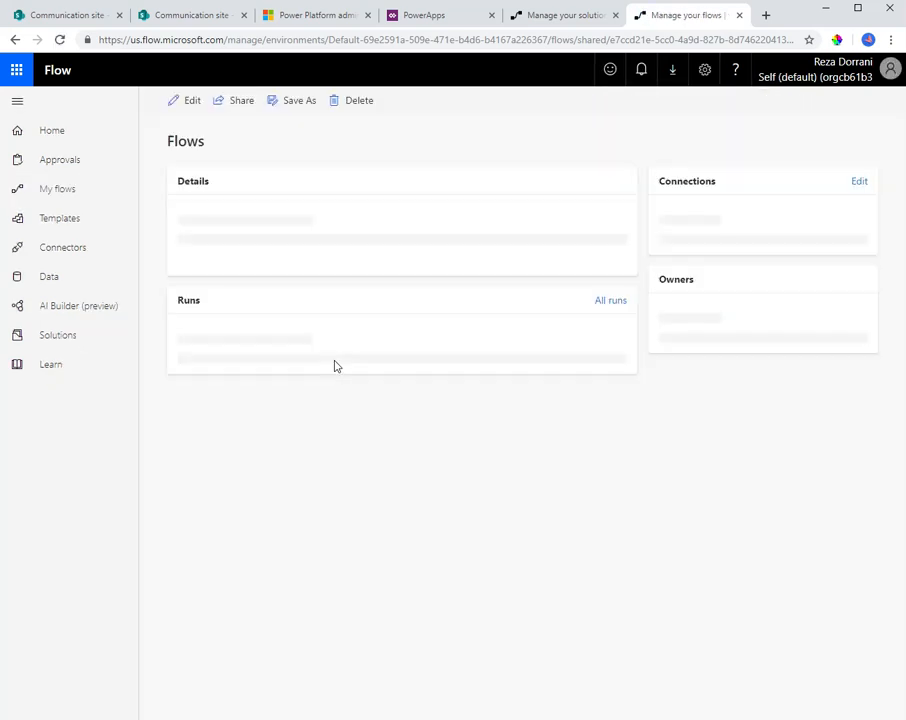
pyautogui.rightClick(300, 319)
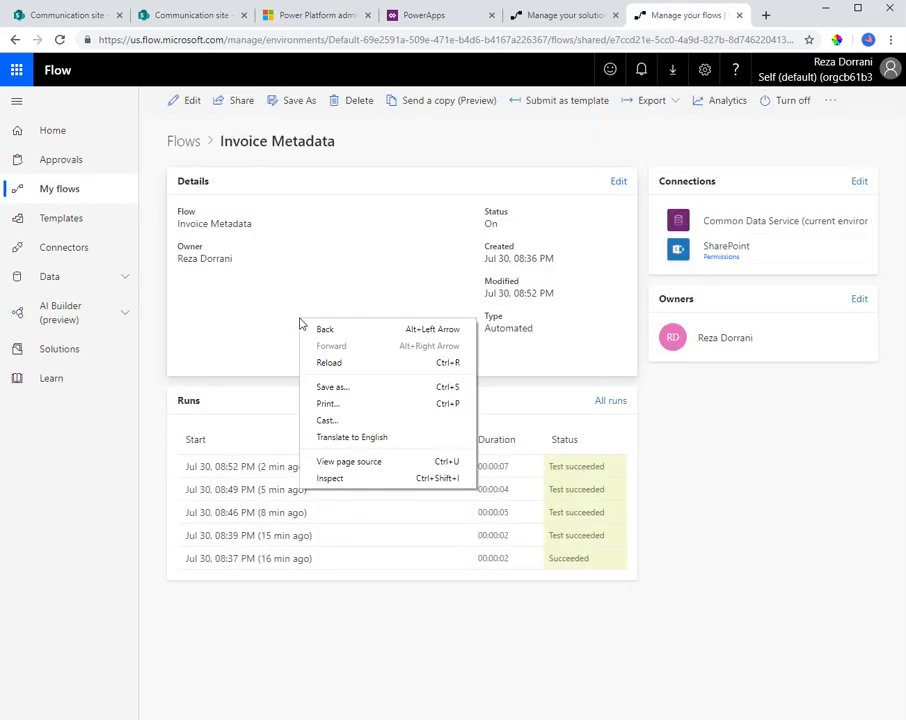
pyautogui.click(325, 364)
pyautogui.rightClick(326, 363)
pyautogui.click(356, 403)
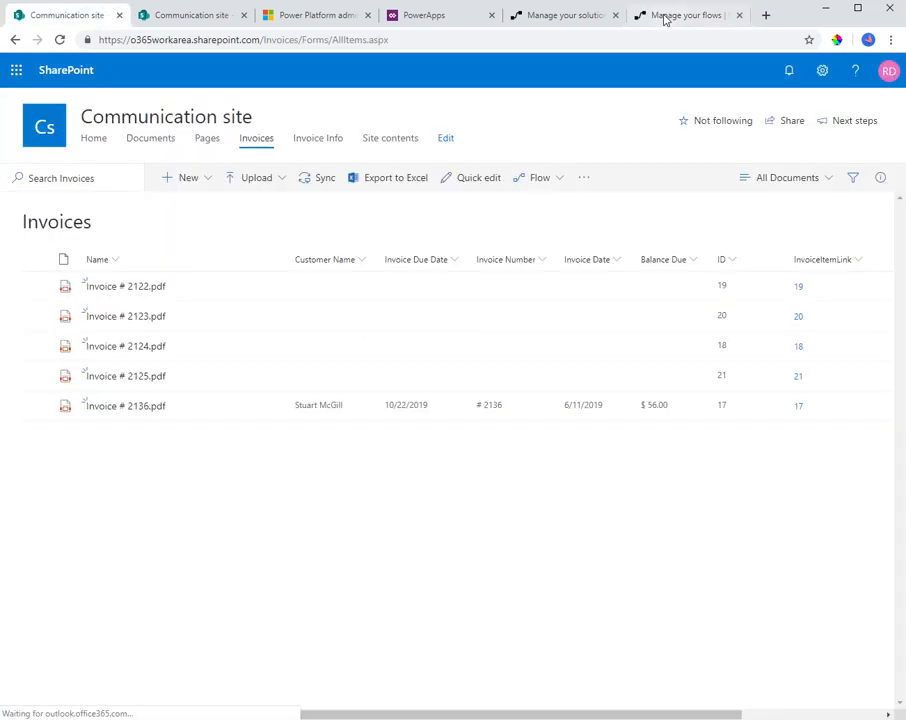
pyautogui.click(665, 15)
pyautogui.rightClick(360, 324)
pyautogui.click(394, 360)
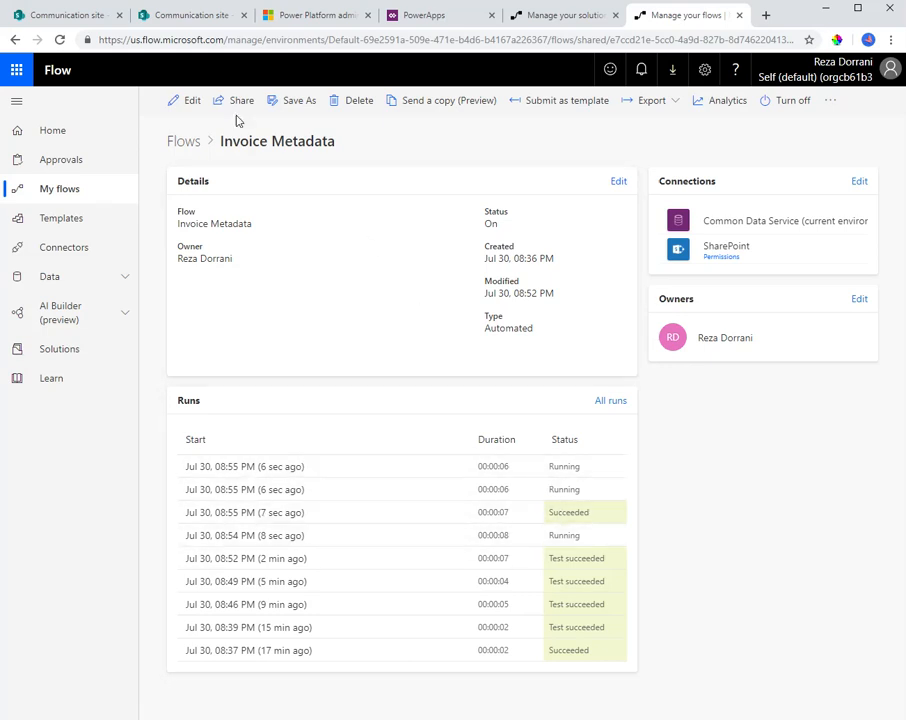
# In the SharePoint Invoices library, compare the Invoice Info line items linked to Invoice # 2125.pdf with the PDF itself
pyautogui.click(95, 16)
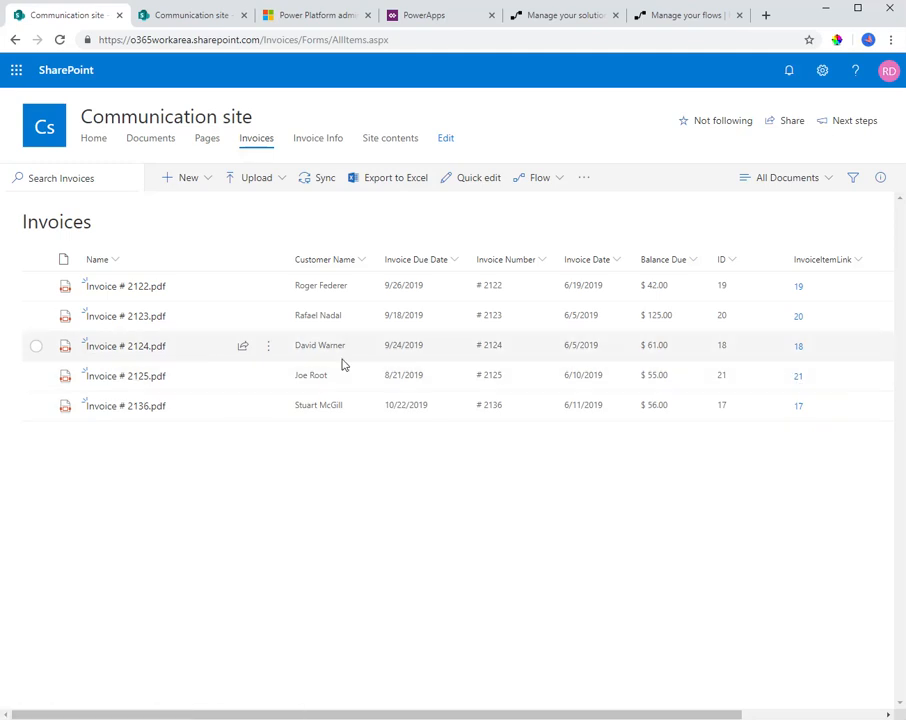
pyautogui.click(799, 377)
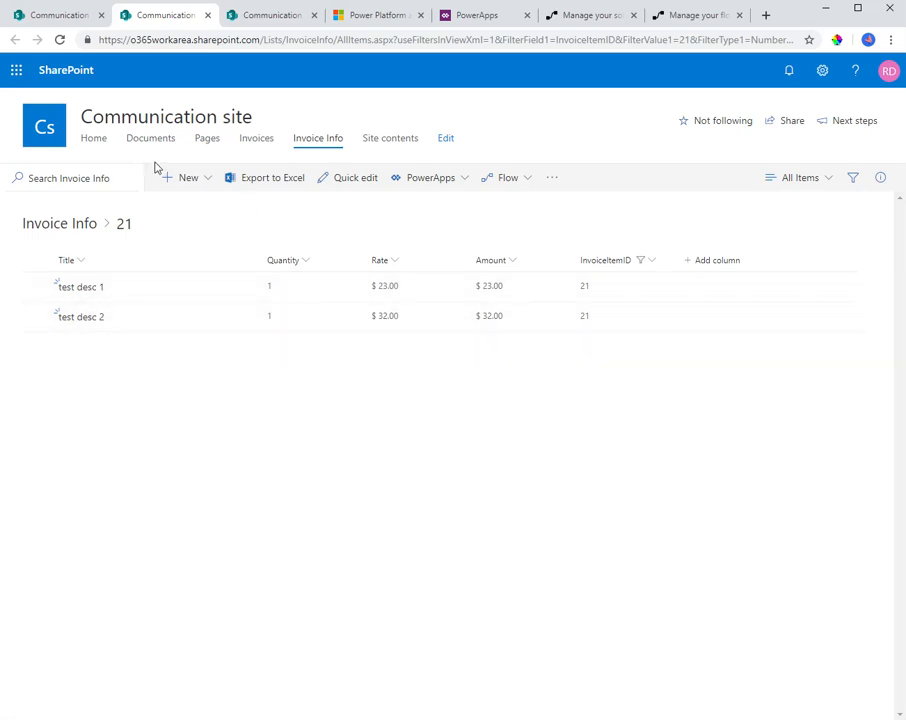
pyautogui.click(63, 24)
pyautogui.click(107, 377)
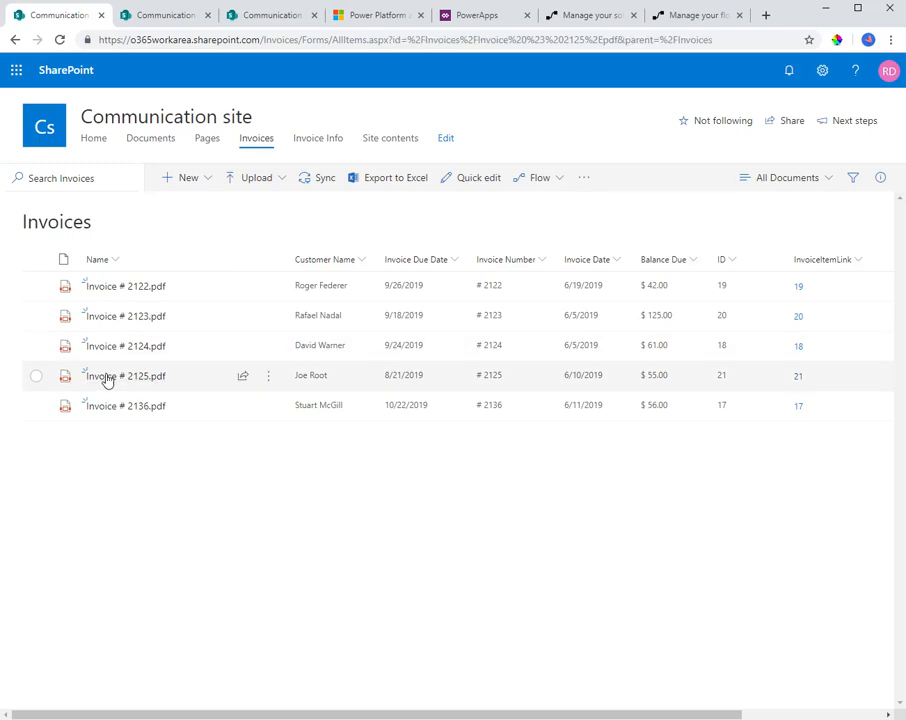